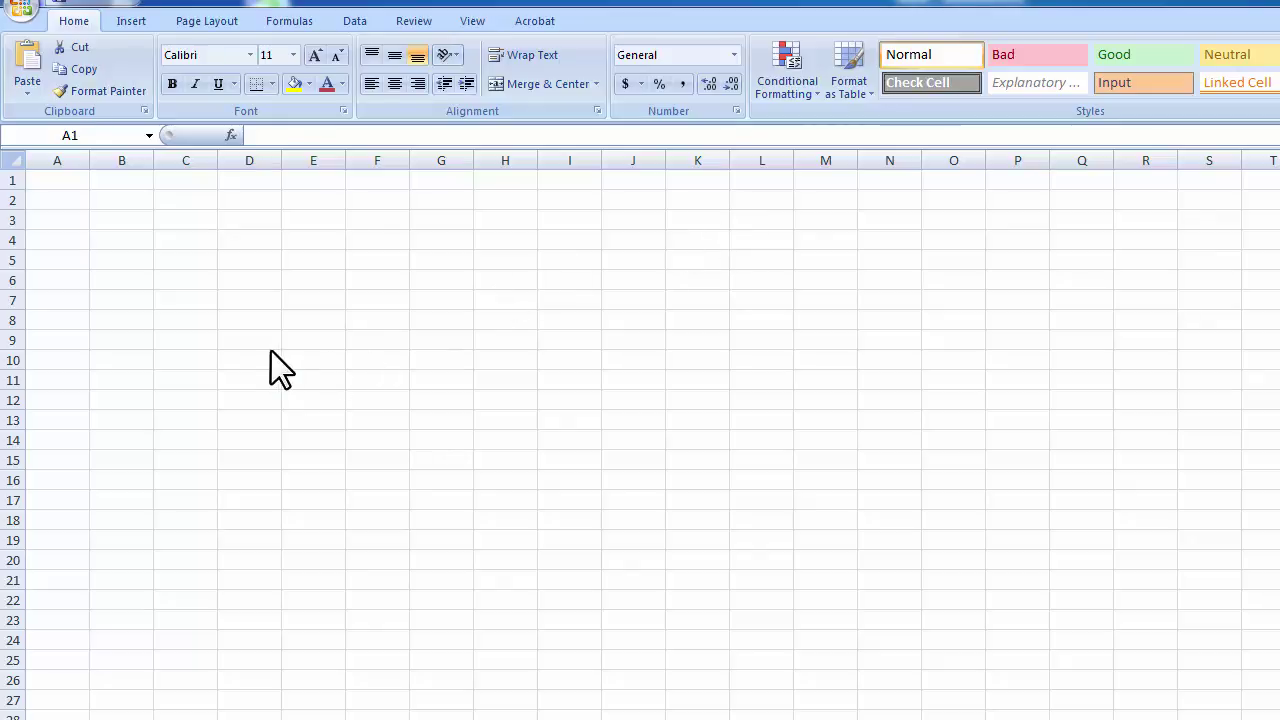
Enter the sheet title "Home Budget" in cell A1
left_click(74, 182)
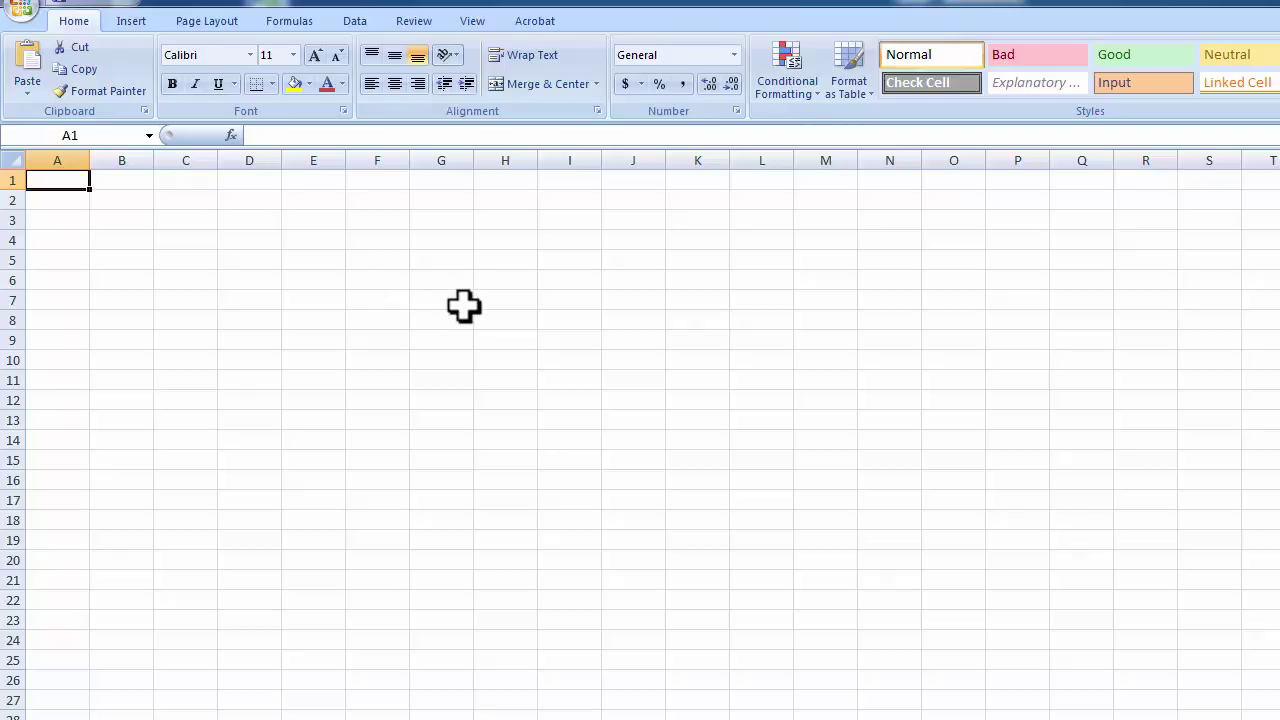
type("Home B")
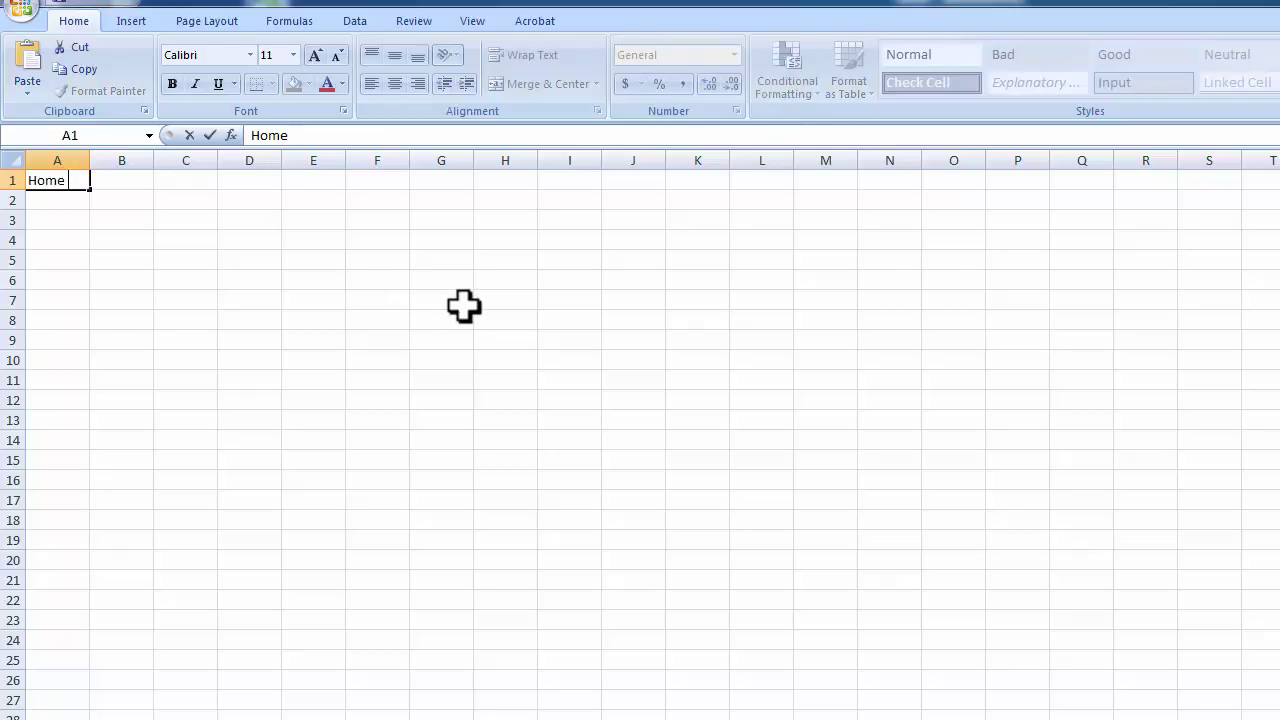
type("udget")
key("Return")
Add the column headings "Item" in cell A4 and "Amount" in cell C4
key("Return")
key("Return")
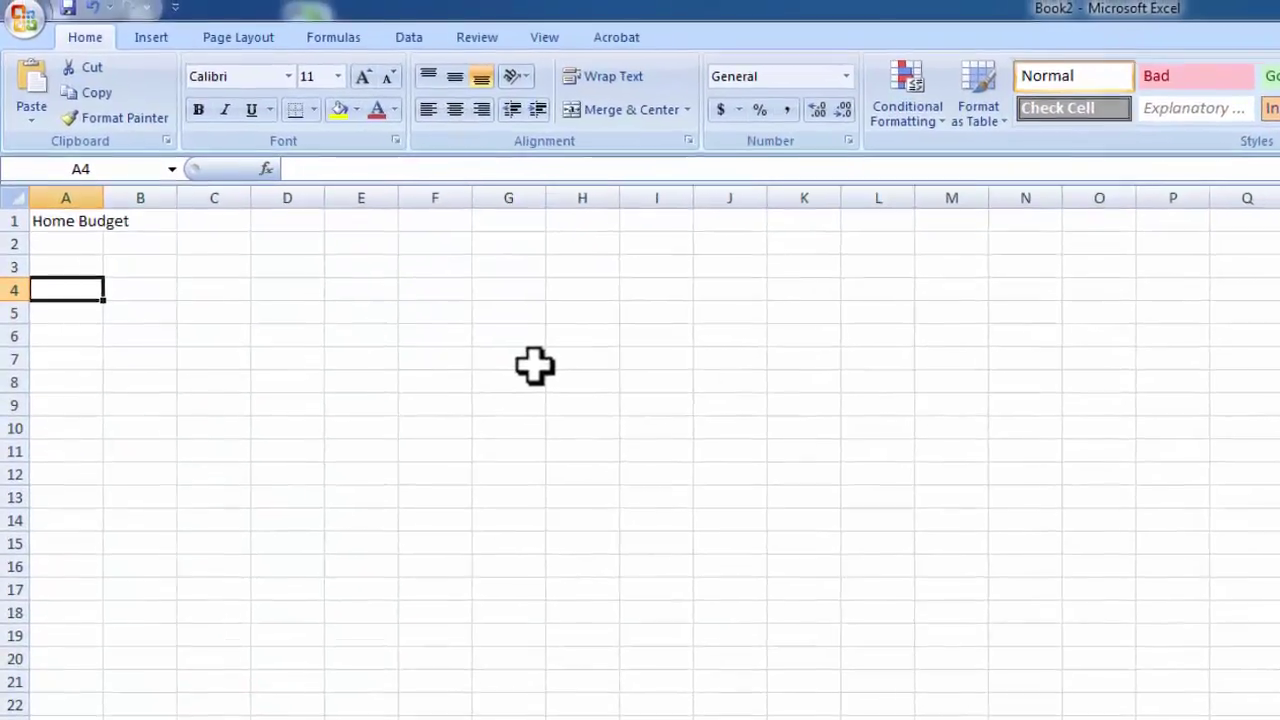
type("Item")
key("Tab")
key("Tab")
key("Tab")
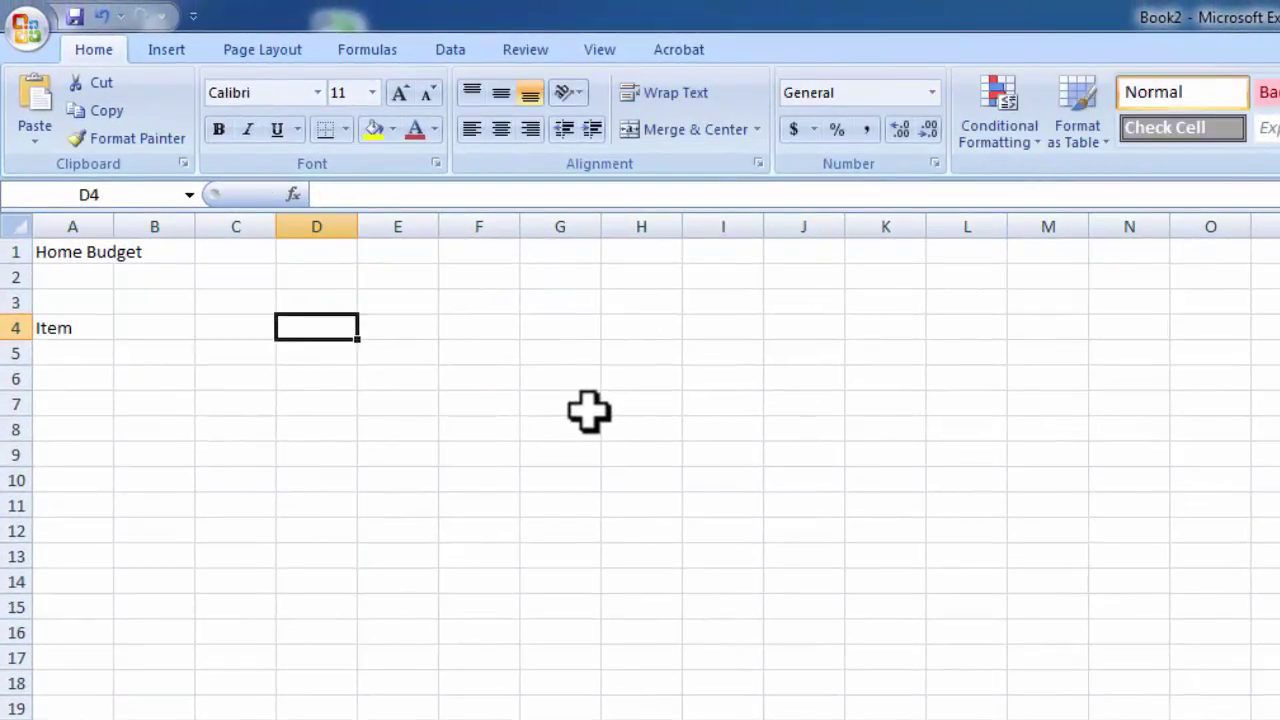
key("Left")
type("A")
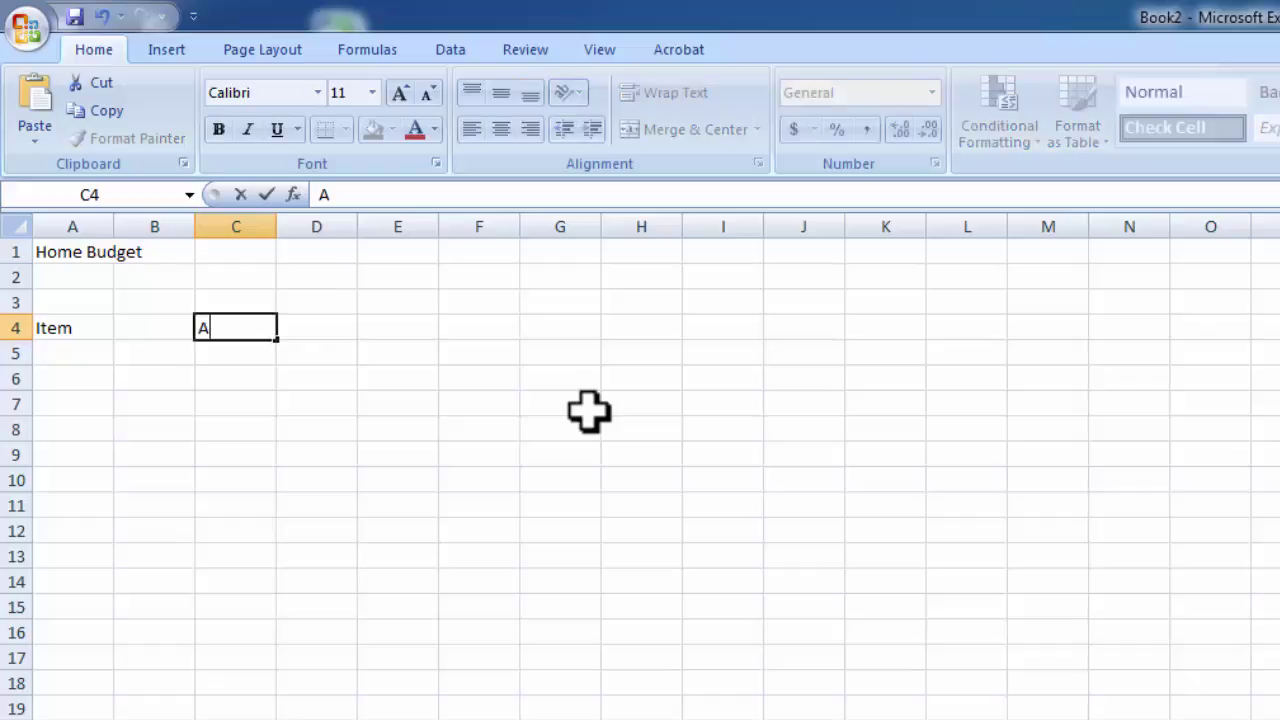
type("mount")
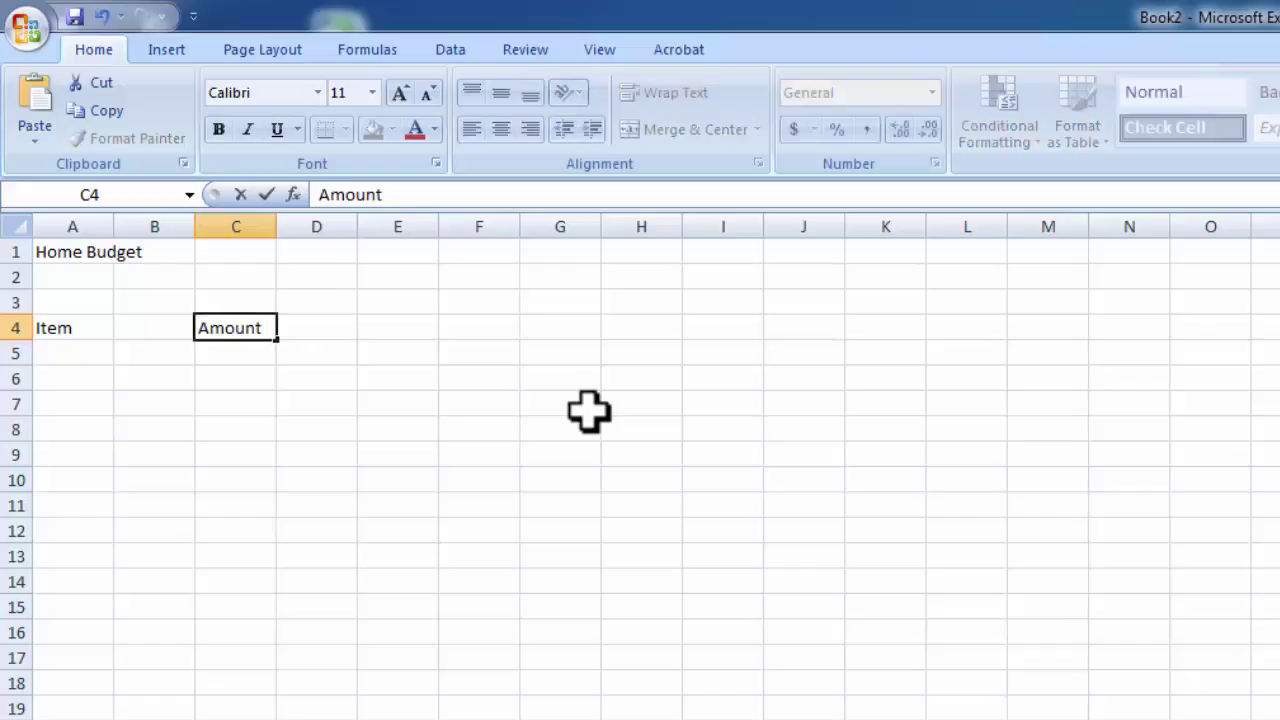
key("Tab")
Add the headings "Month" in cell F3 and "Difference" in cell I3
key("Tab")
key("Tab")
key("Up")
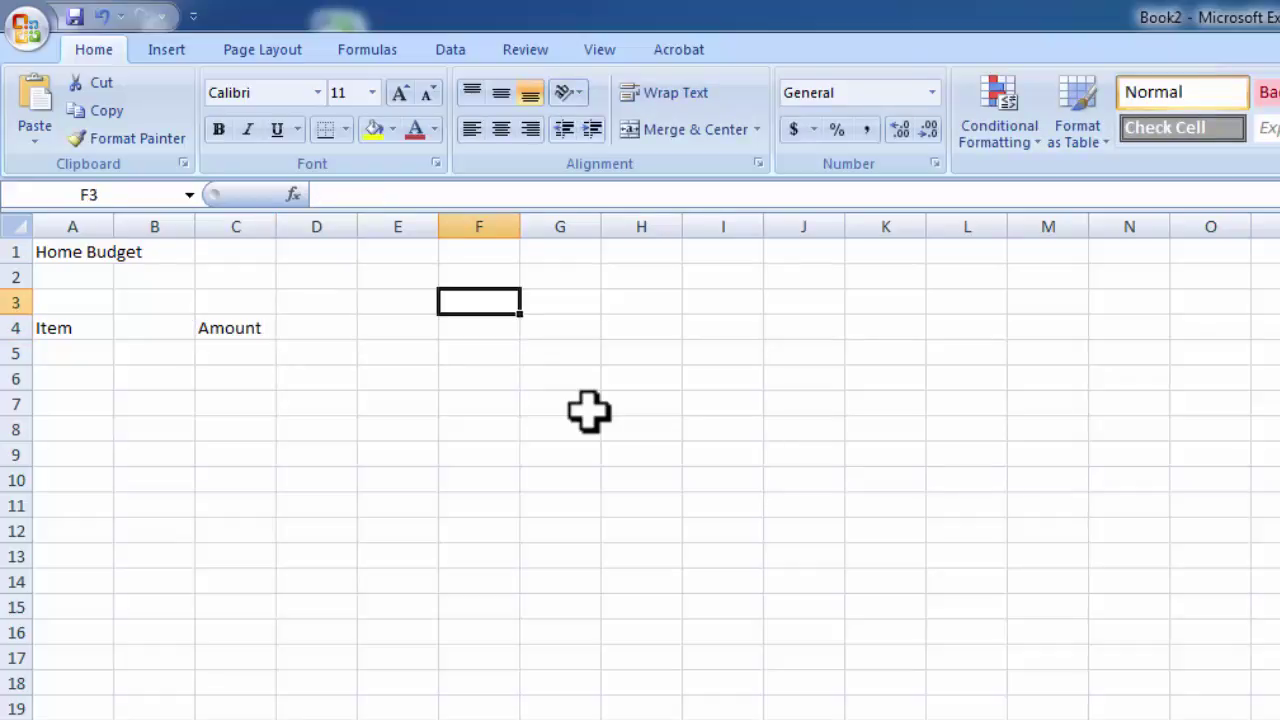
type("MO")
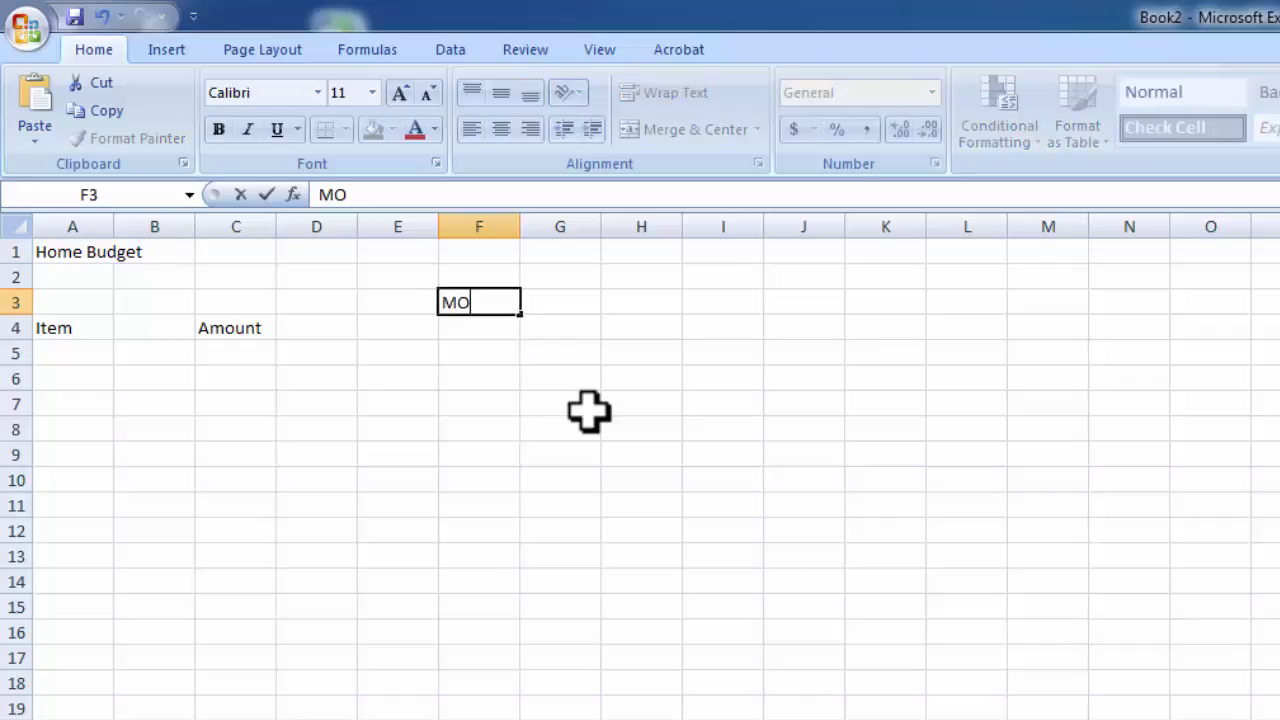
key("BackSpace")
type("onth")
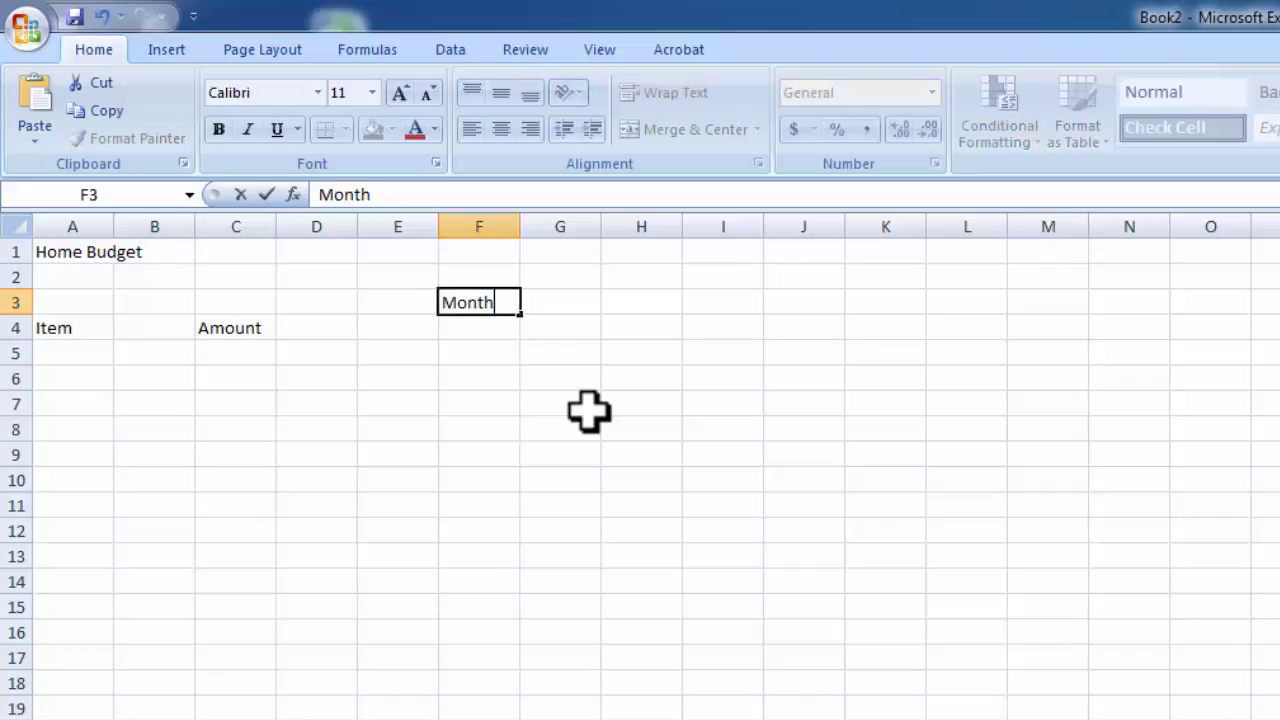
key("Right")
key("Right")
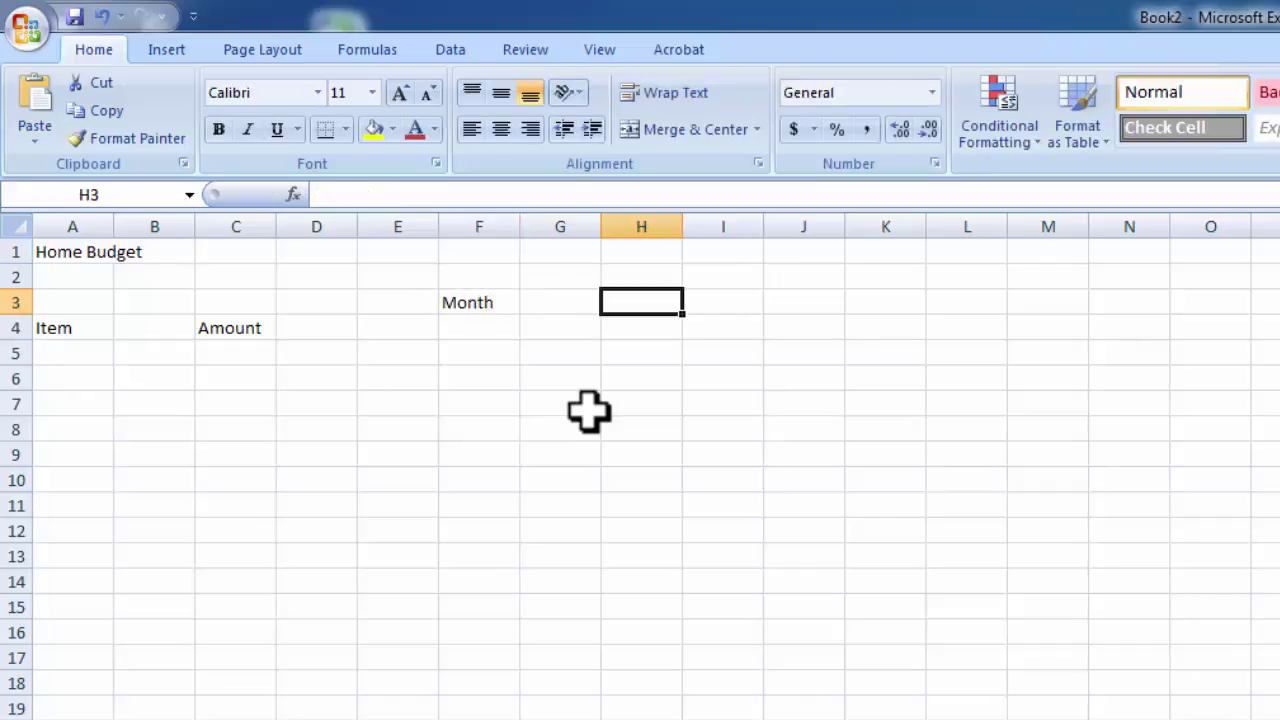
key("Right")
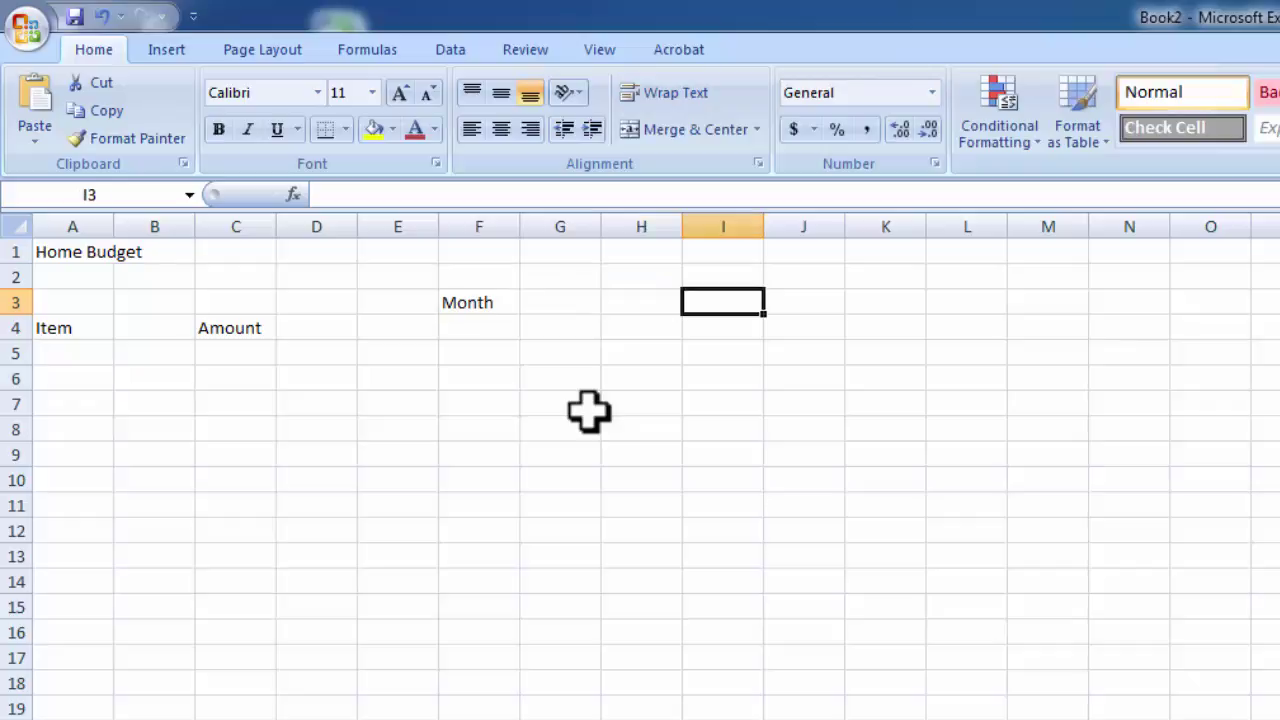
type("Dif")
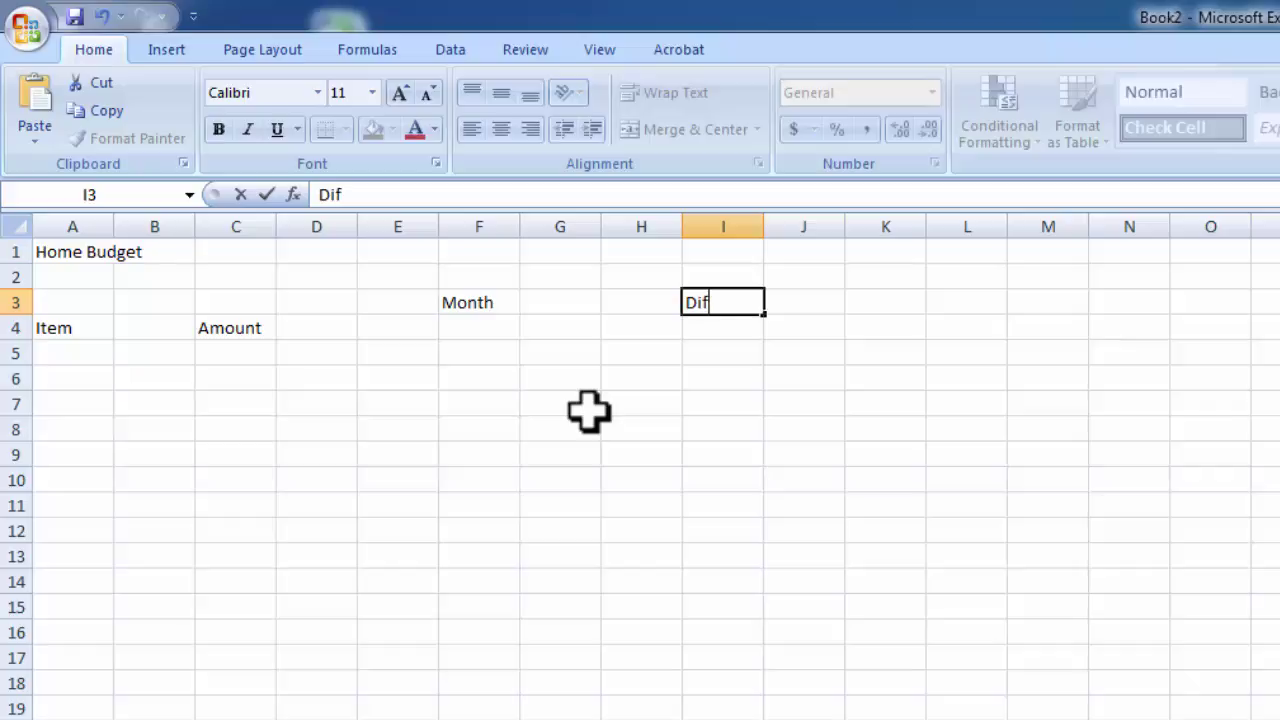
type("ference")
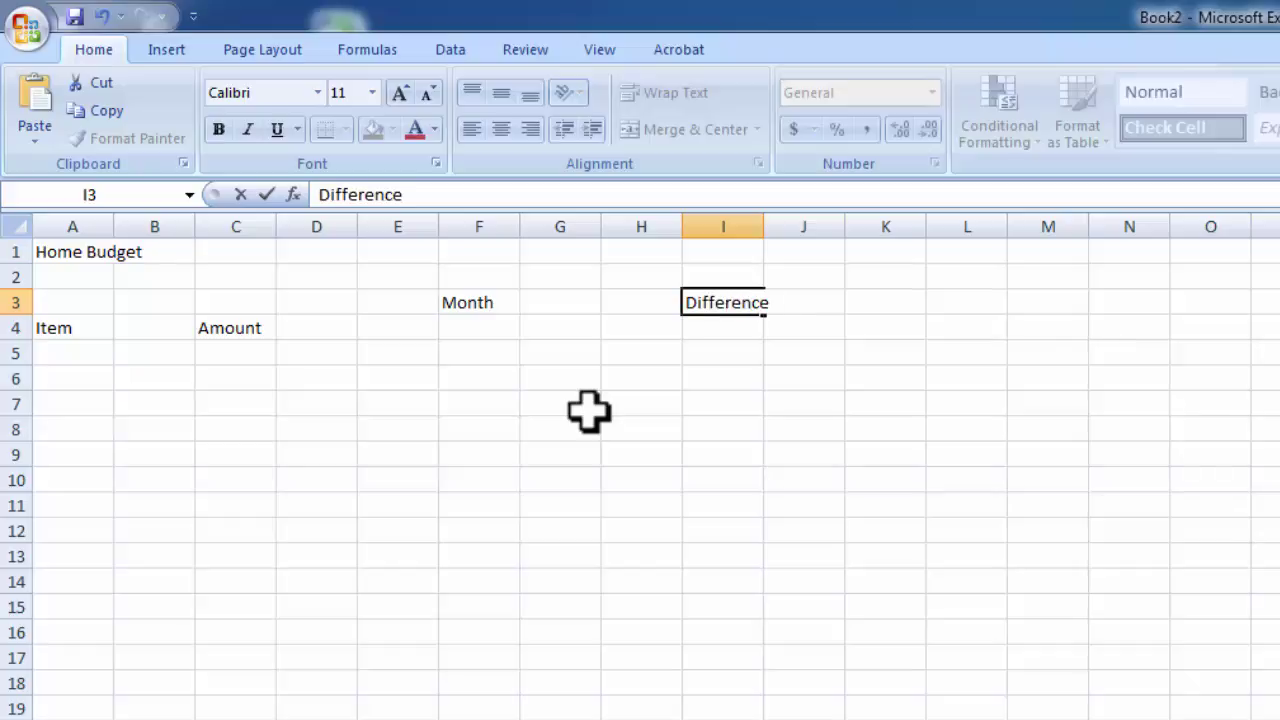
key("Return")
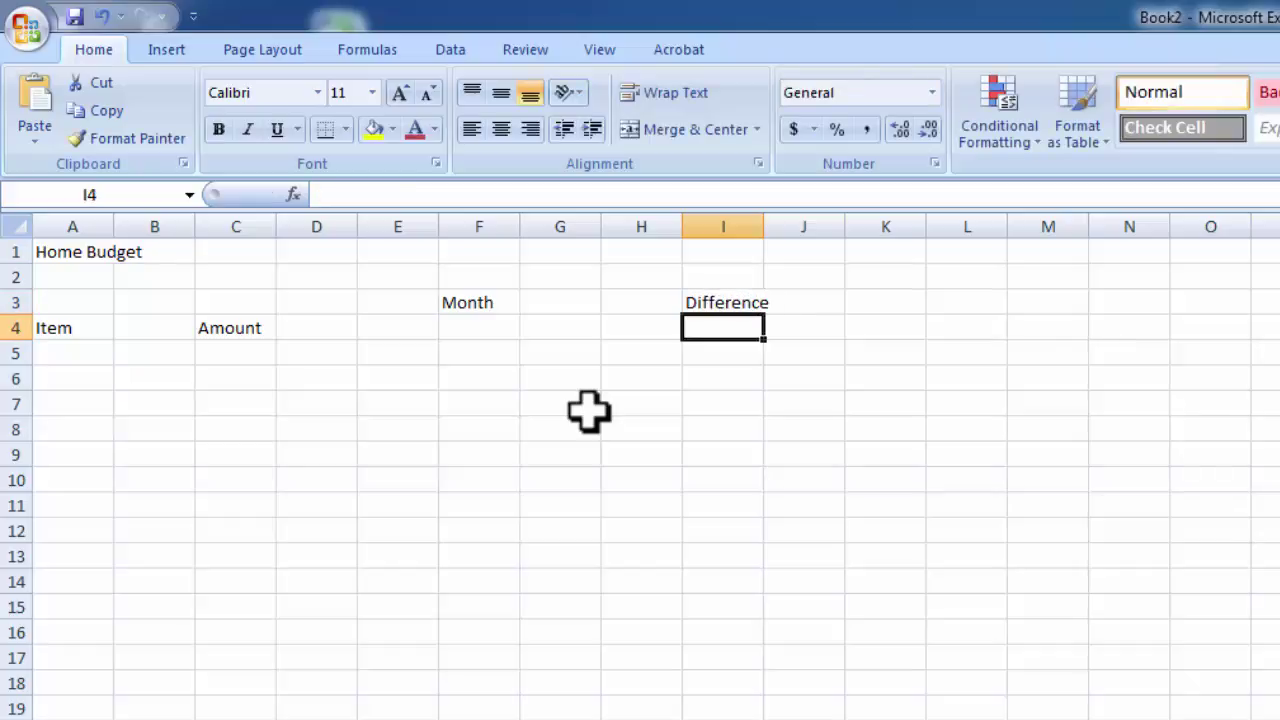
List the budget items "House Rent", "Food" and "Entertainment" in cells A5 to A7 under the Item heading
left_click(48, 358)
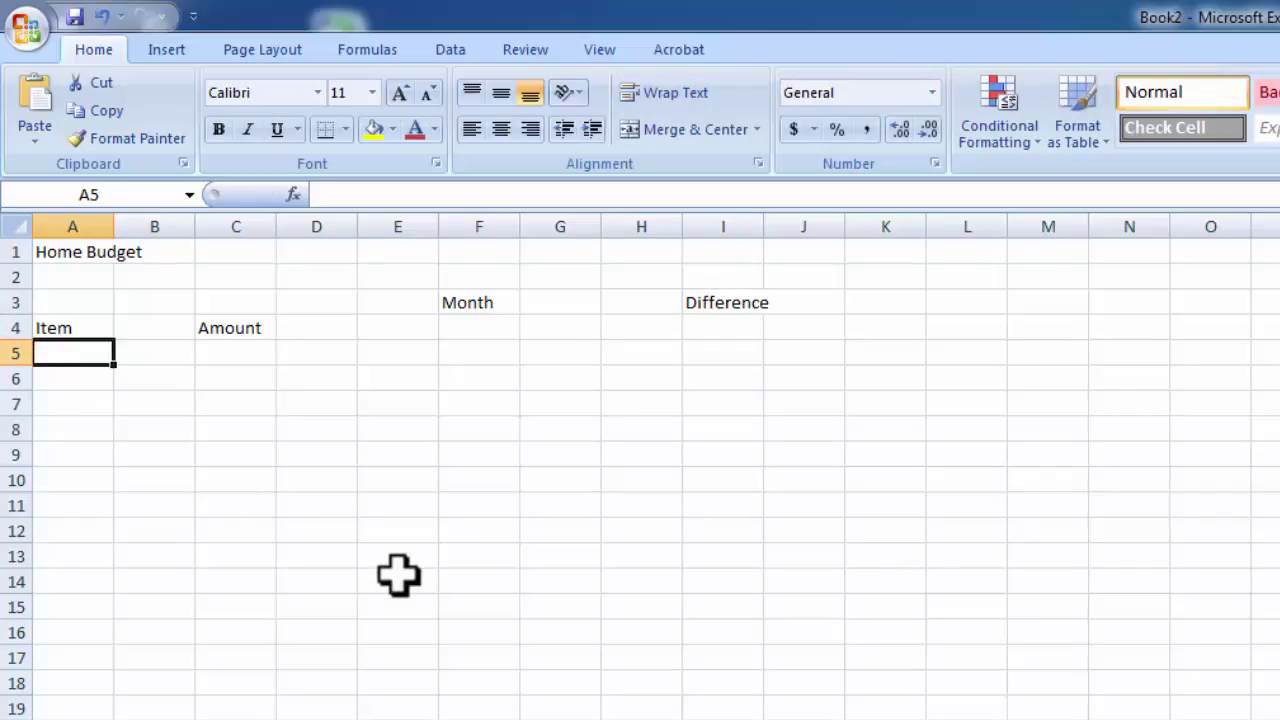
type("House Rent")
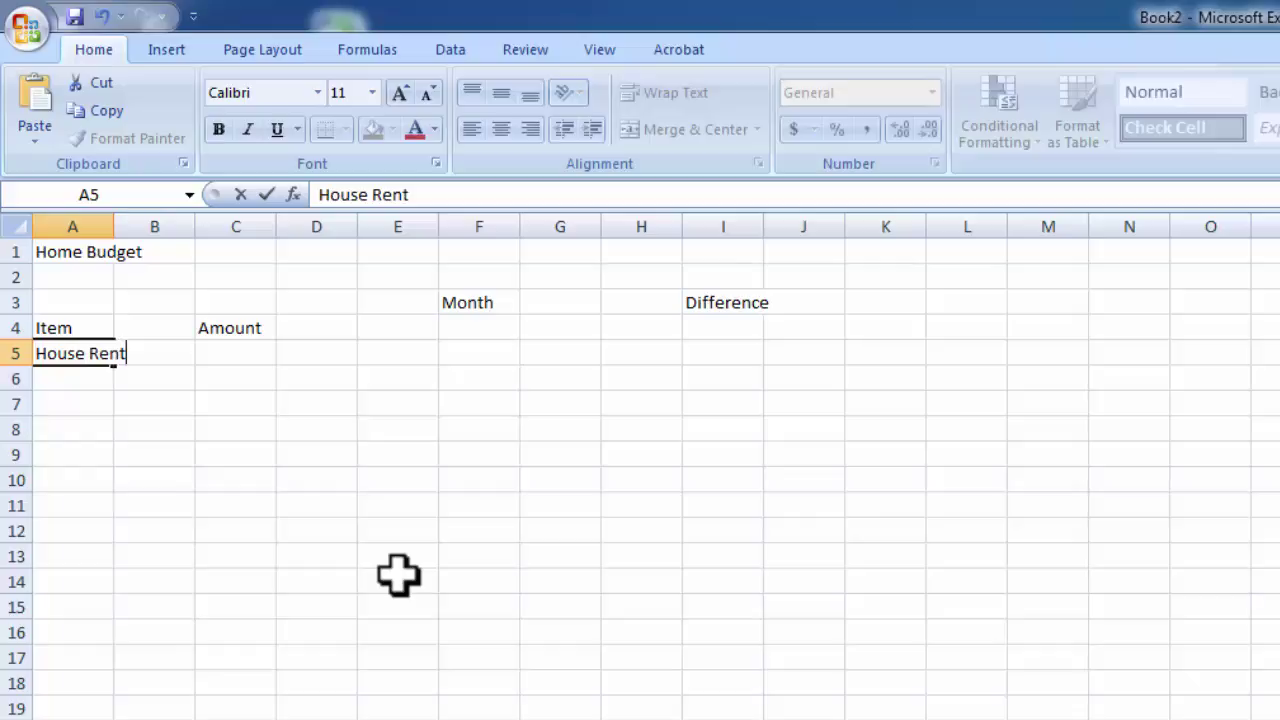
key("Return")
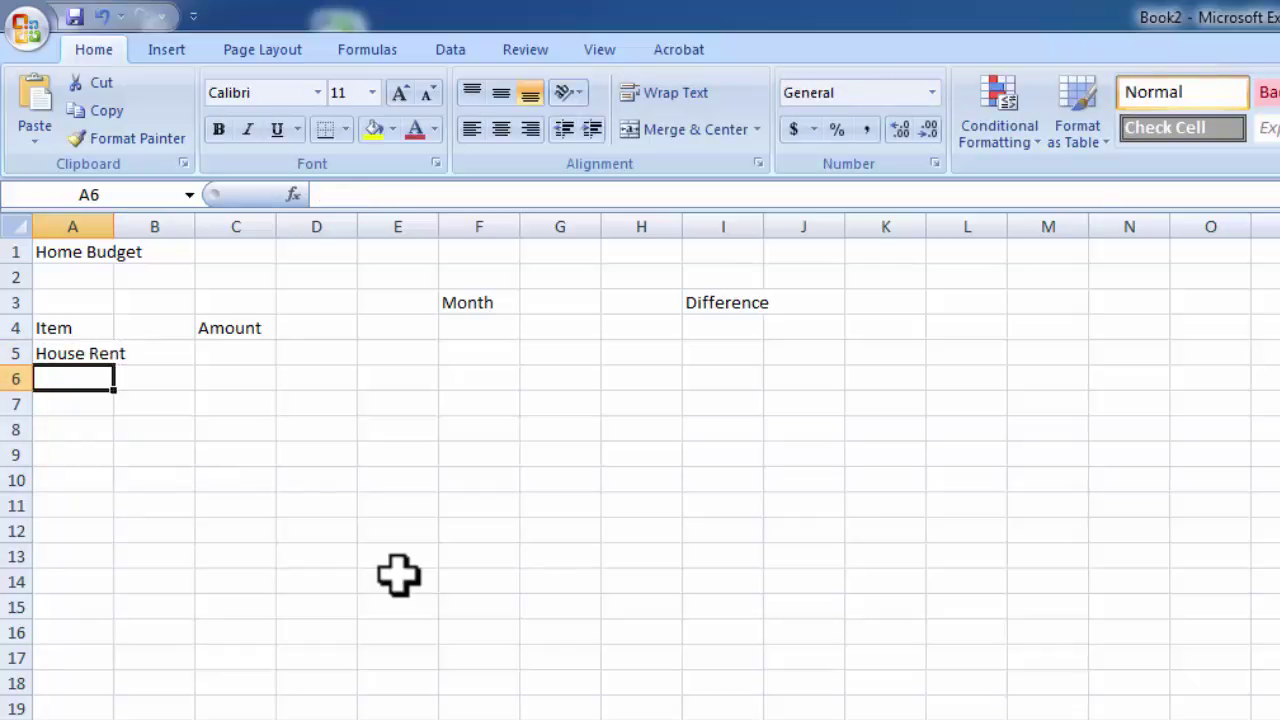
type("Food")
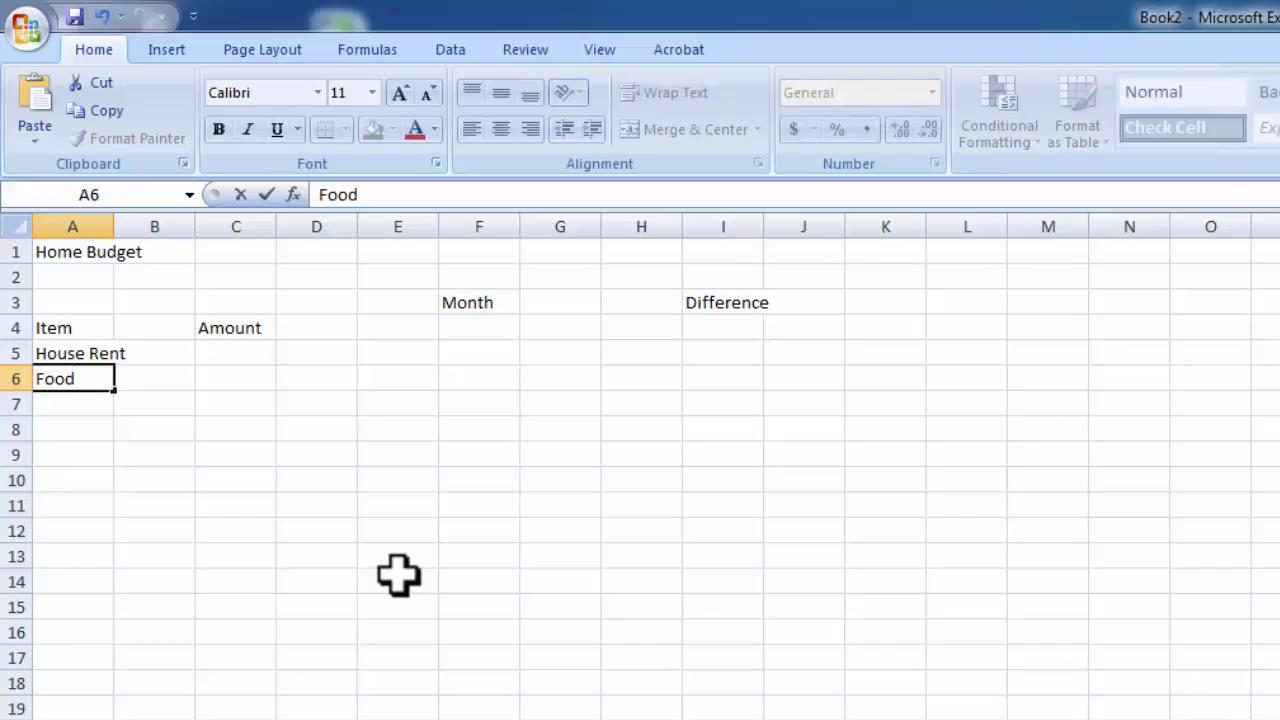
key("Return")
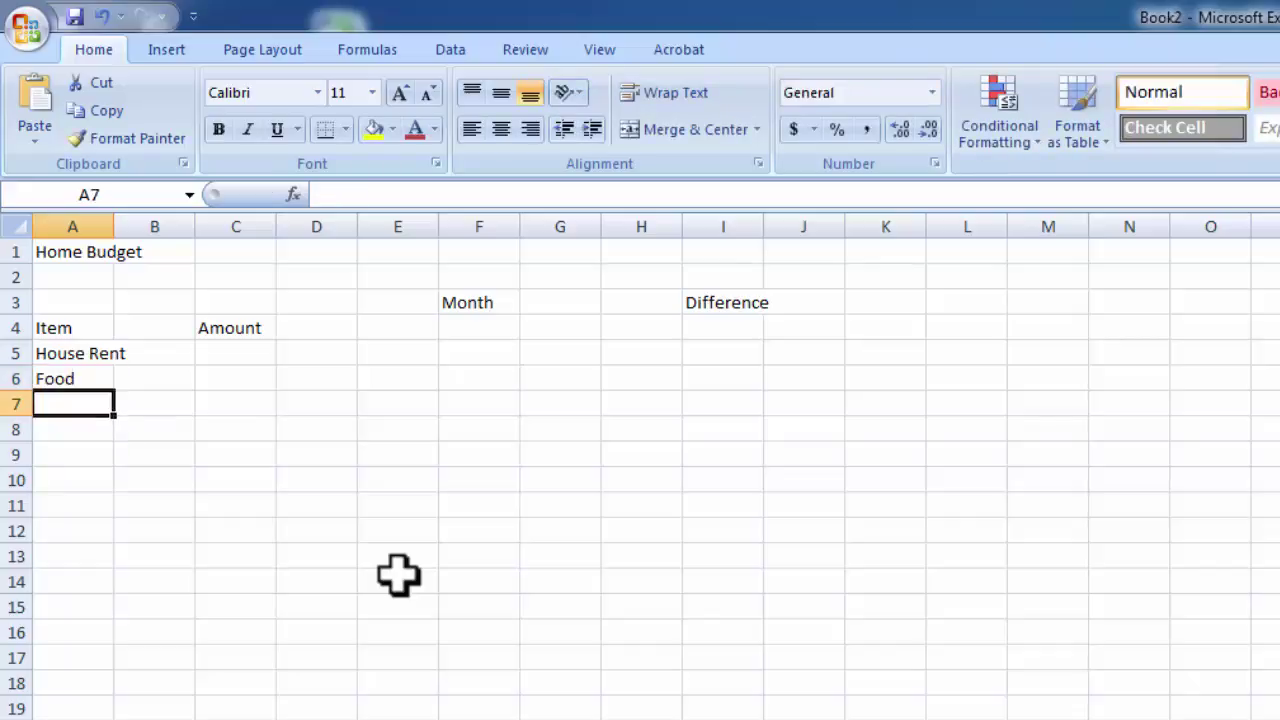
type("Enter")
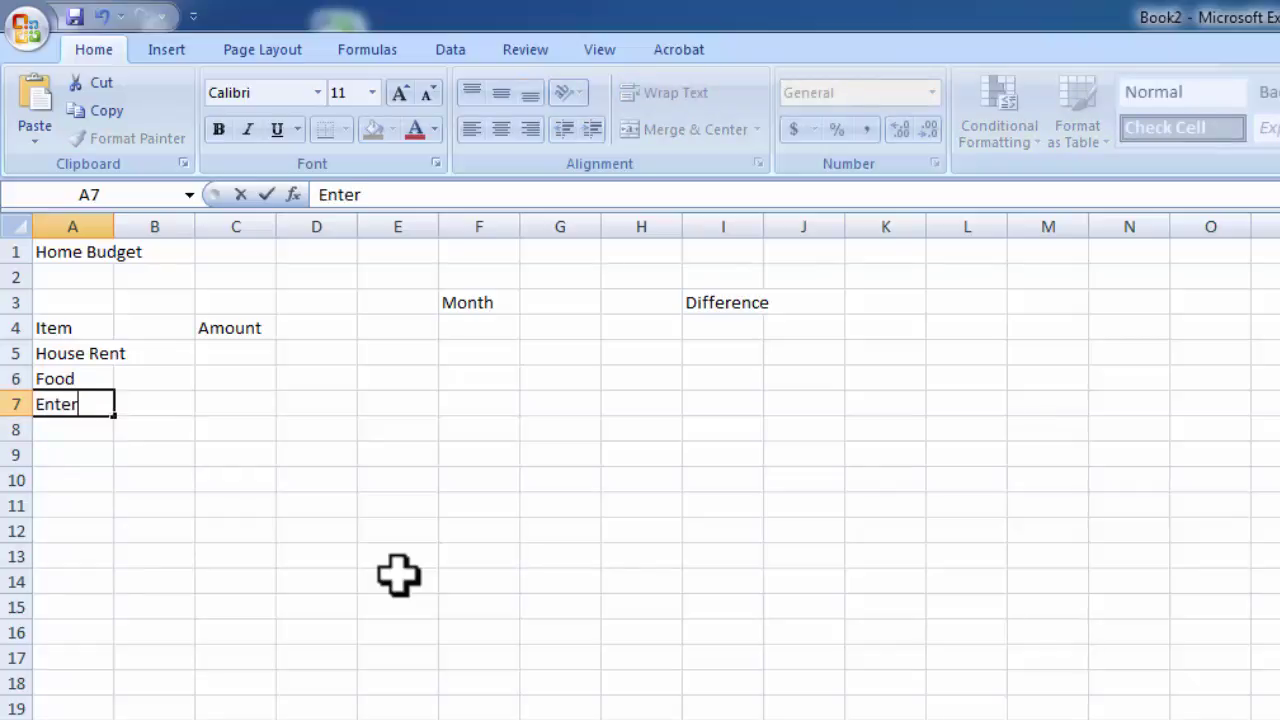
type("tainment")
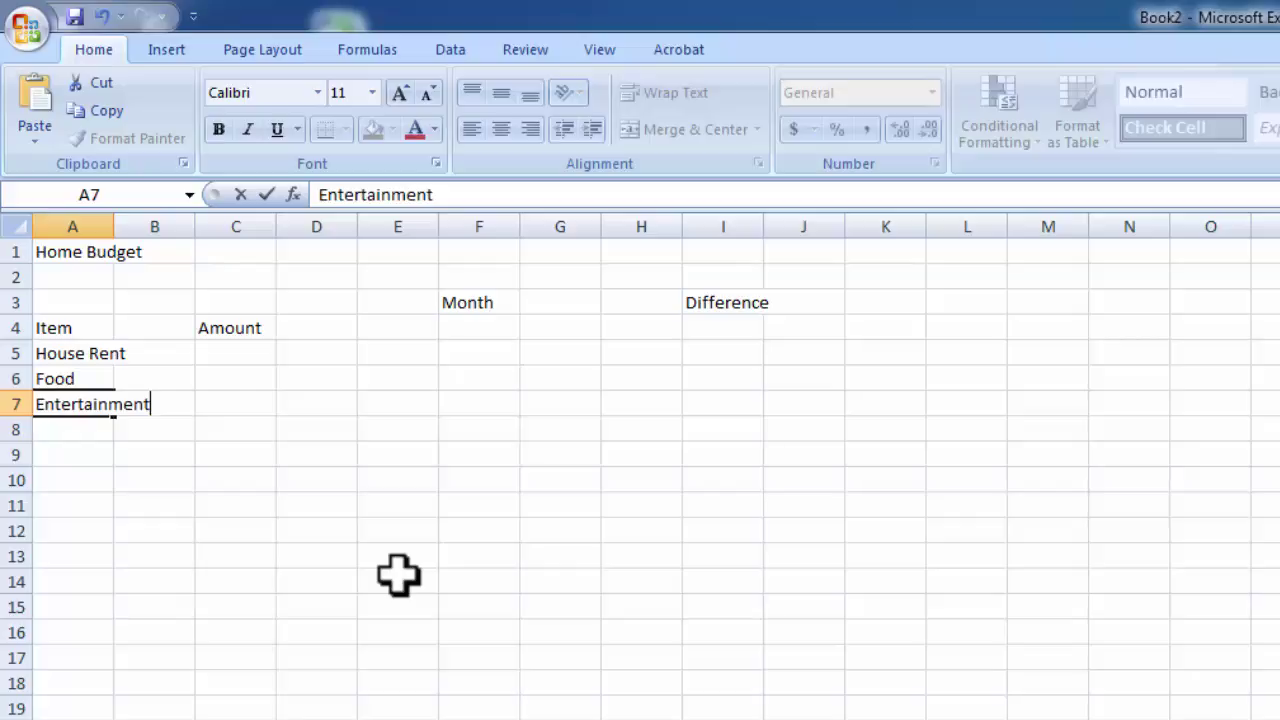
key("Return")
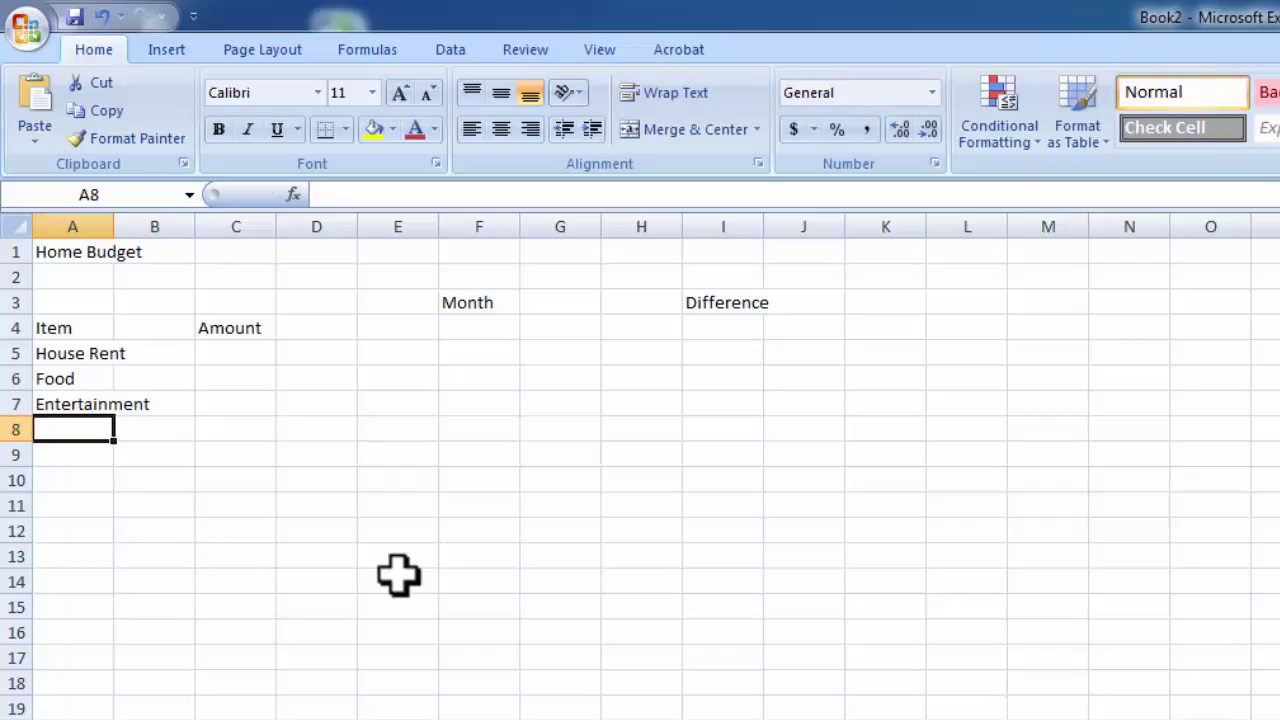
Add the budget items "Utility Bill" in cell A8 and "Transportation" in cell A9
type("U")
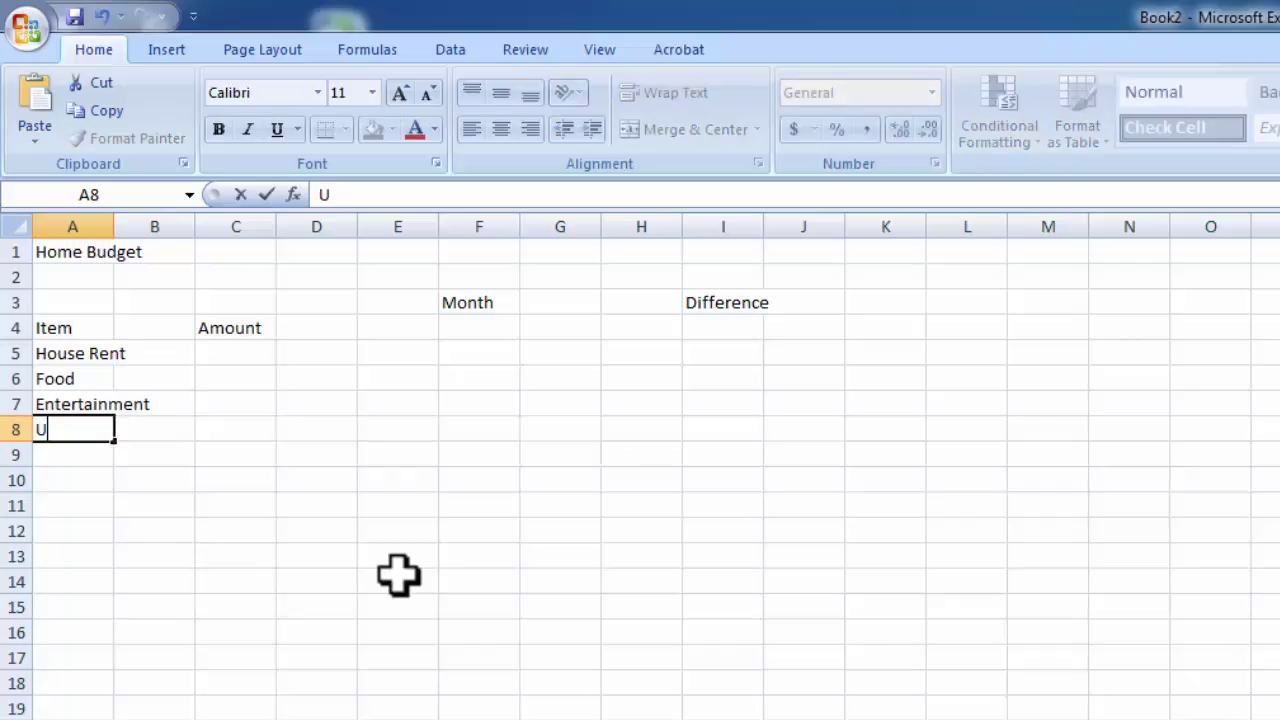
type("tility Bill")
key("Return")
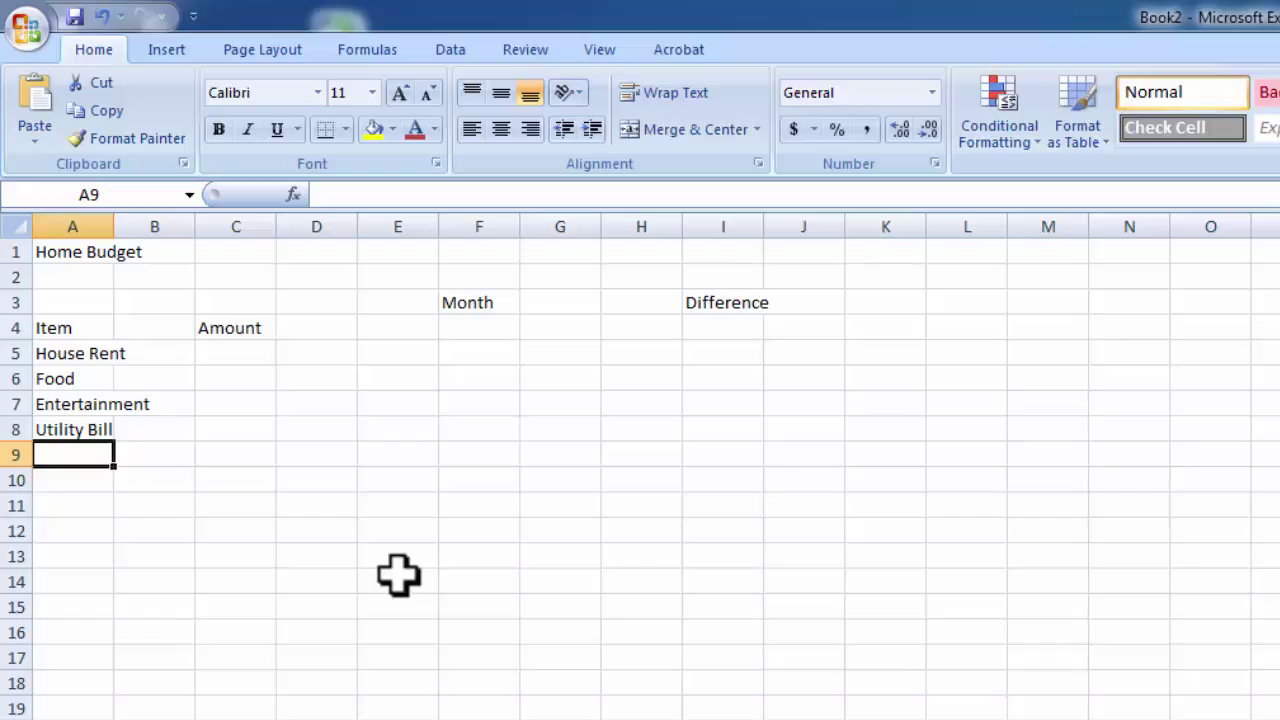
type("Tran")
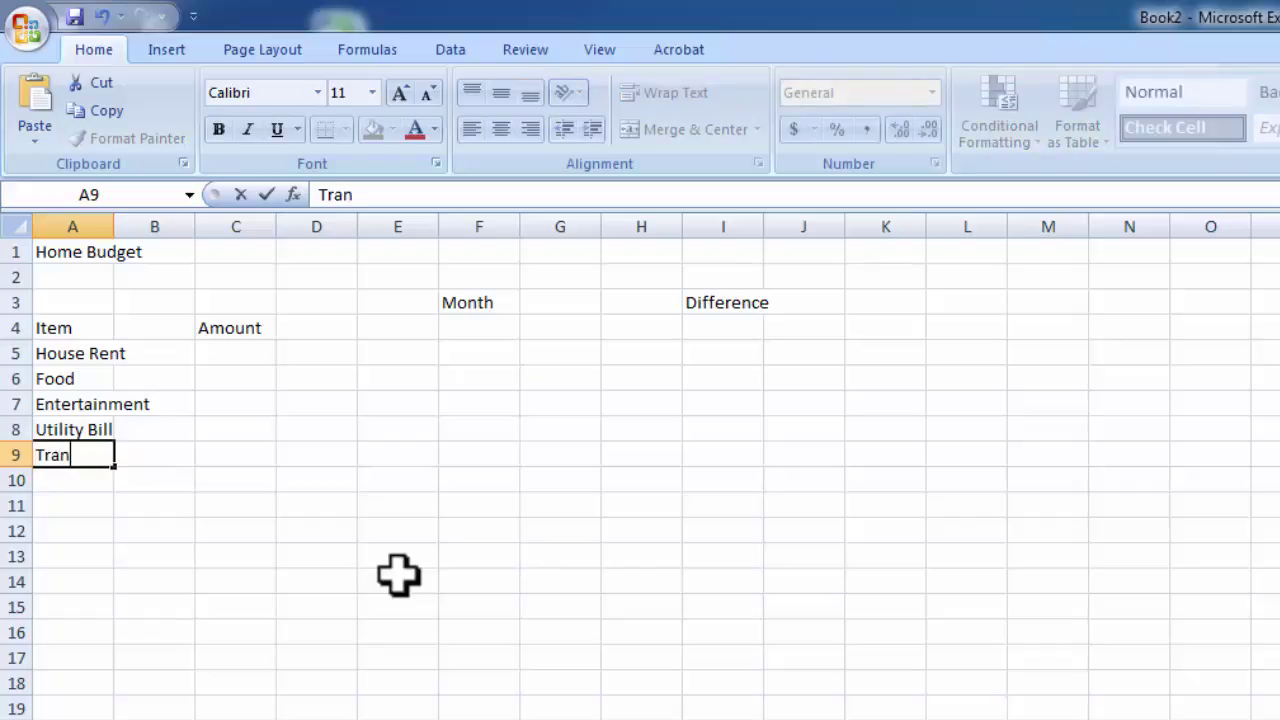
type("sportation")
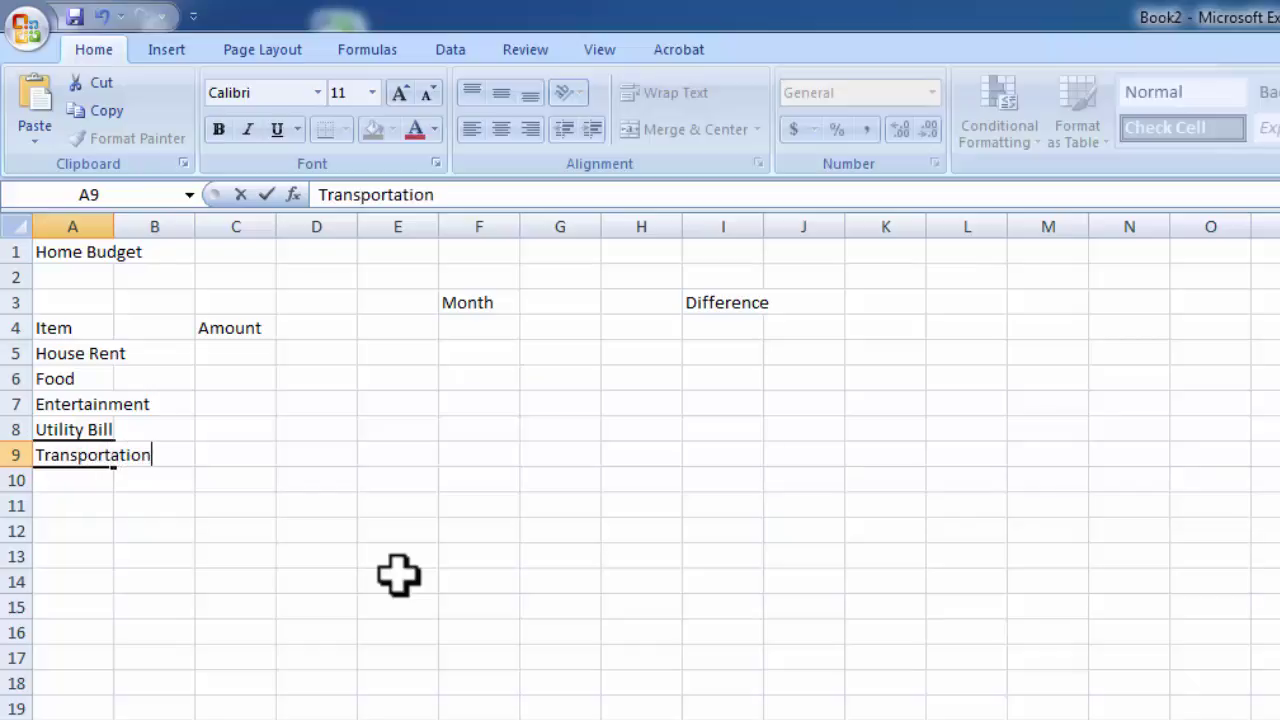
key("Return")
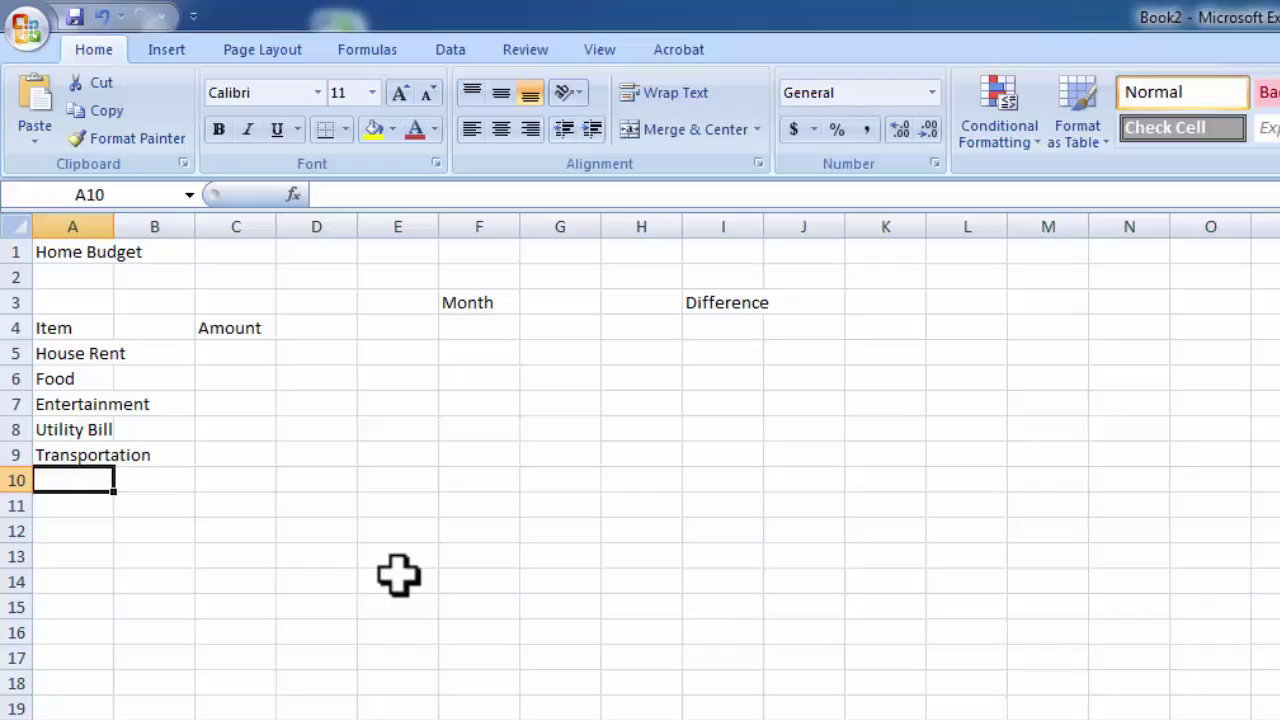
Add the budget items "Maintenance" in cell A10 and "Other's" in cell A11
type("Mainta")
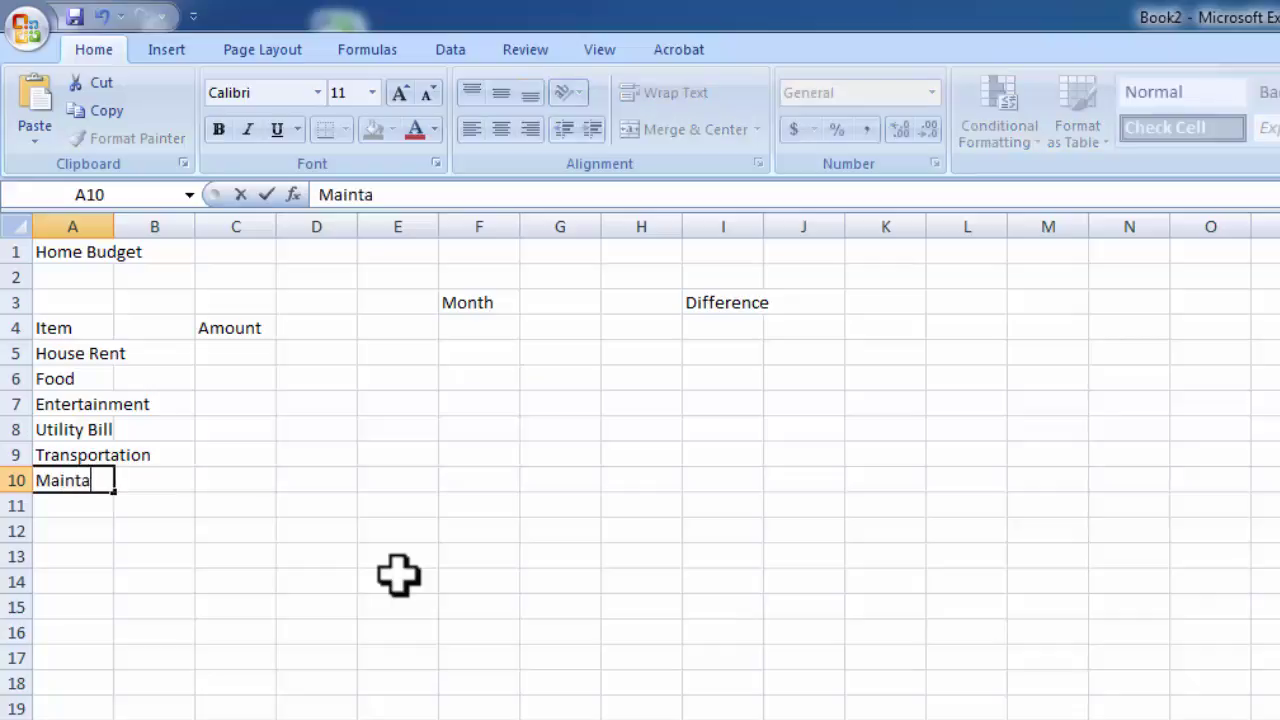
key("BackSpace")
type("enance")
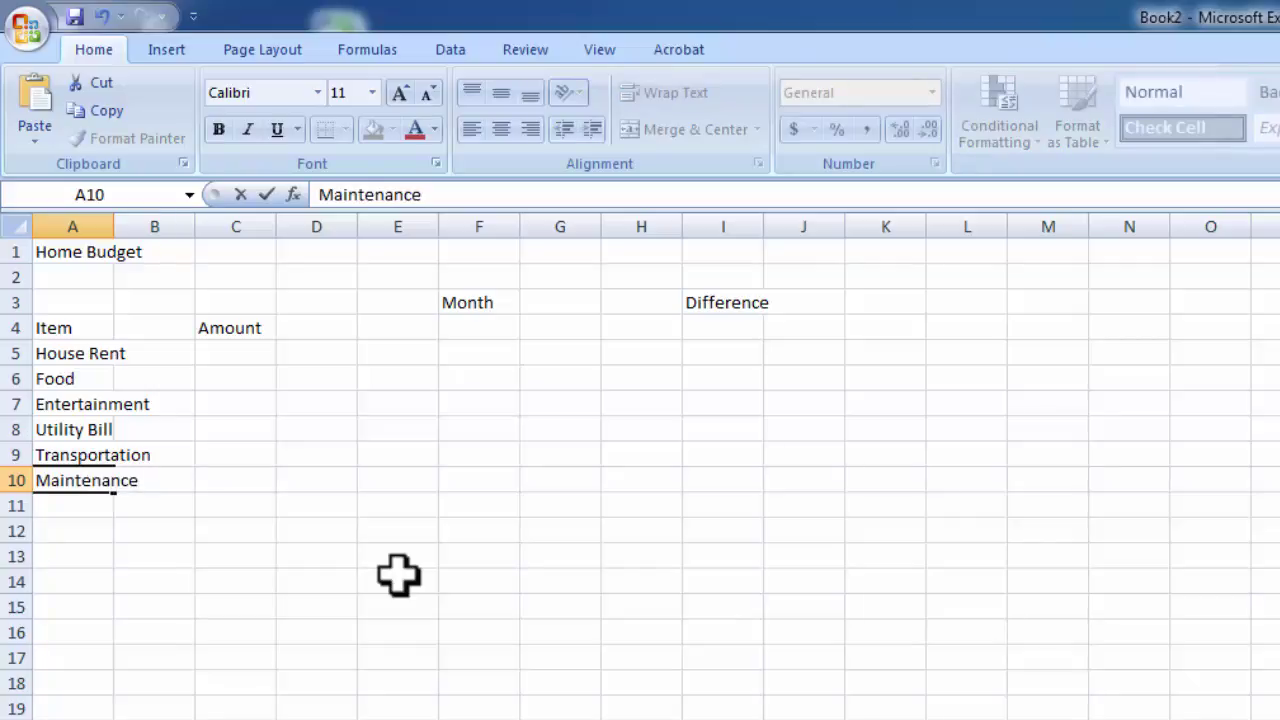
key("Return")
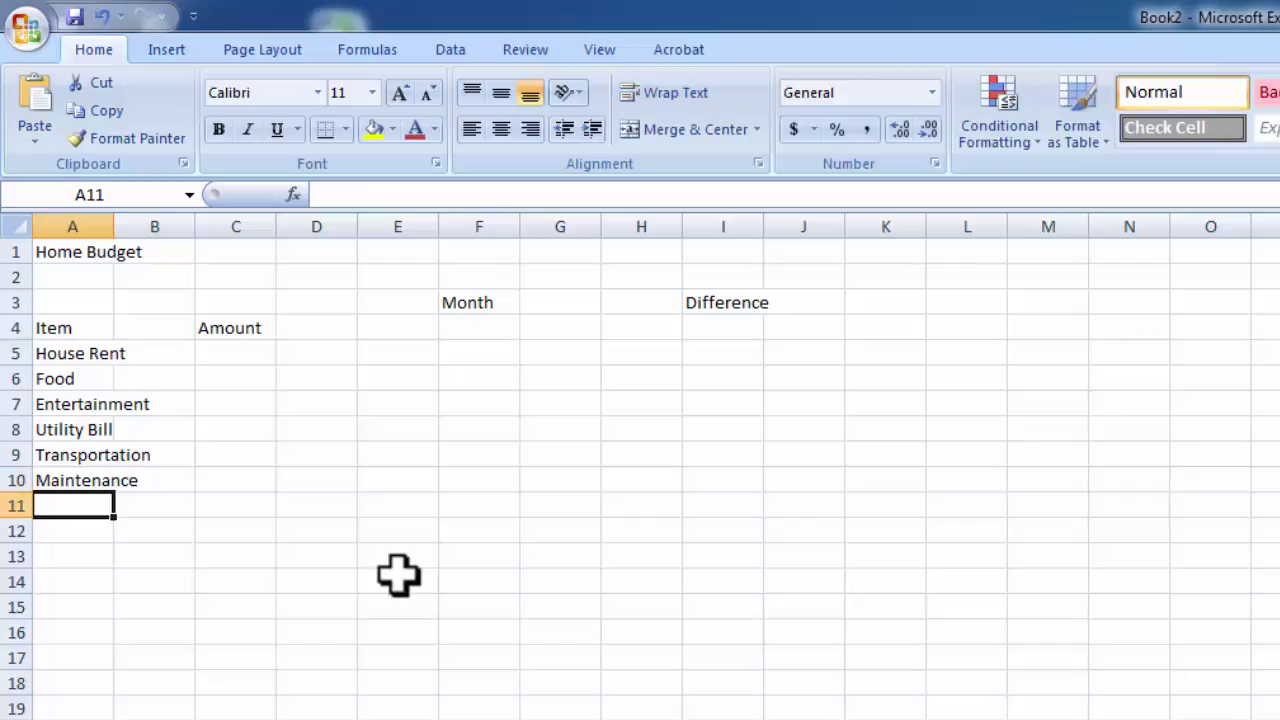
type("O")
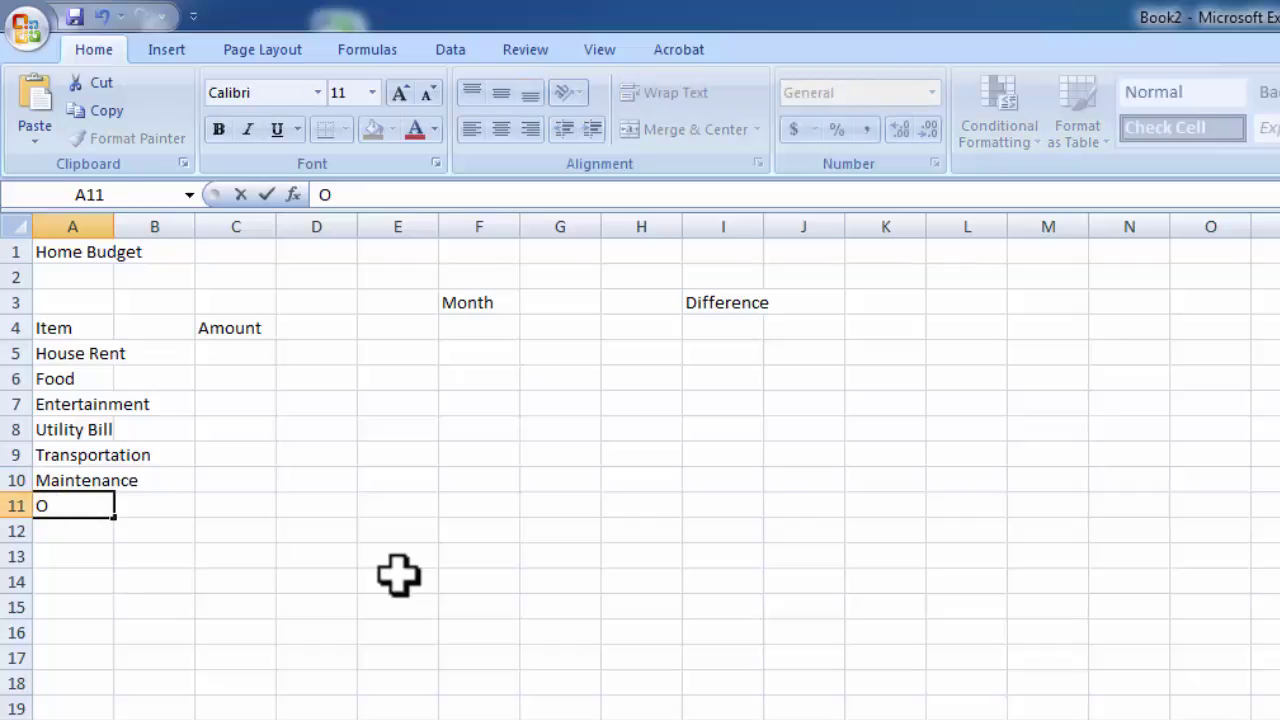
type("ther's")
key("Return")
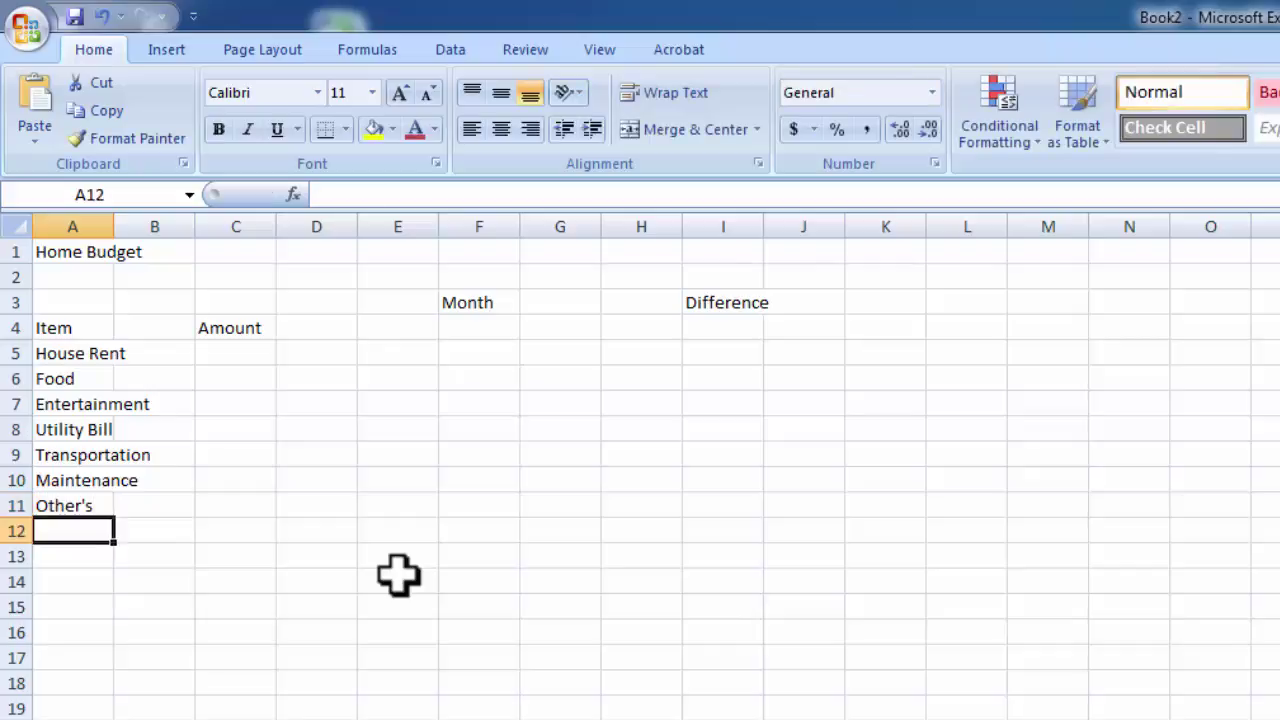
Try widening column A to fit the longest item names, and narrow it back to roughly its original width
key("Up")
key("Up")
key("Up")
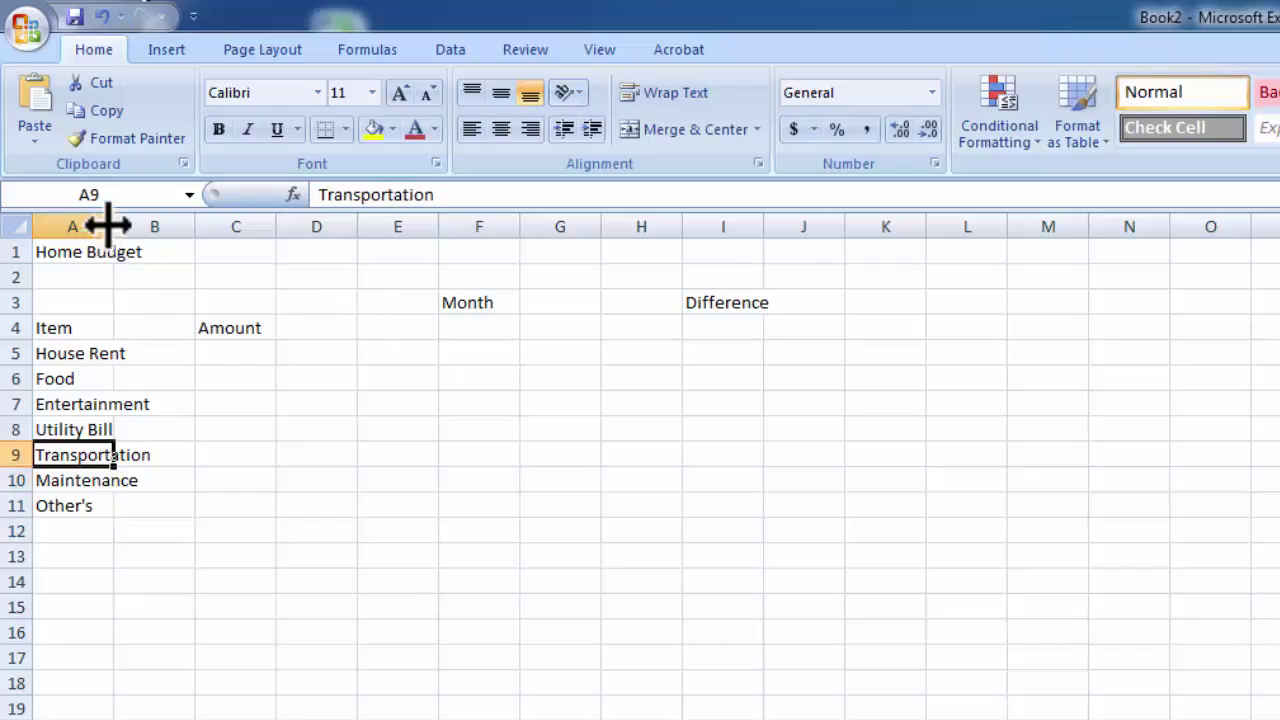
left_click_drag(112, 226, 155, 240)
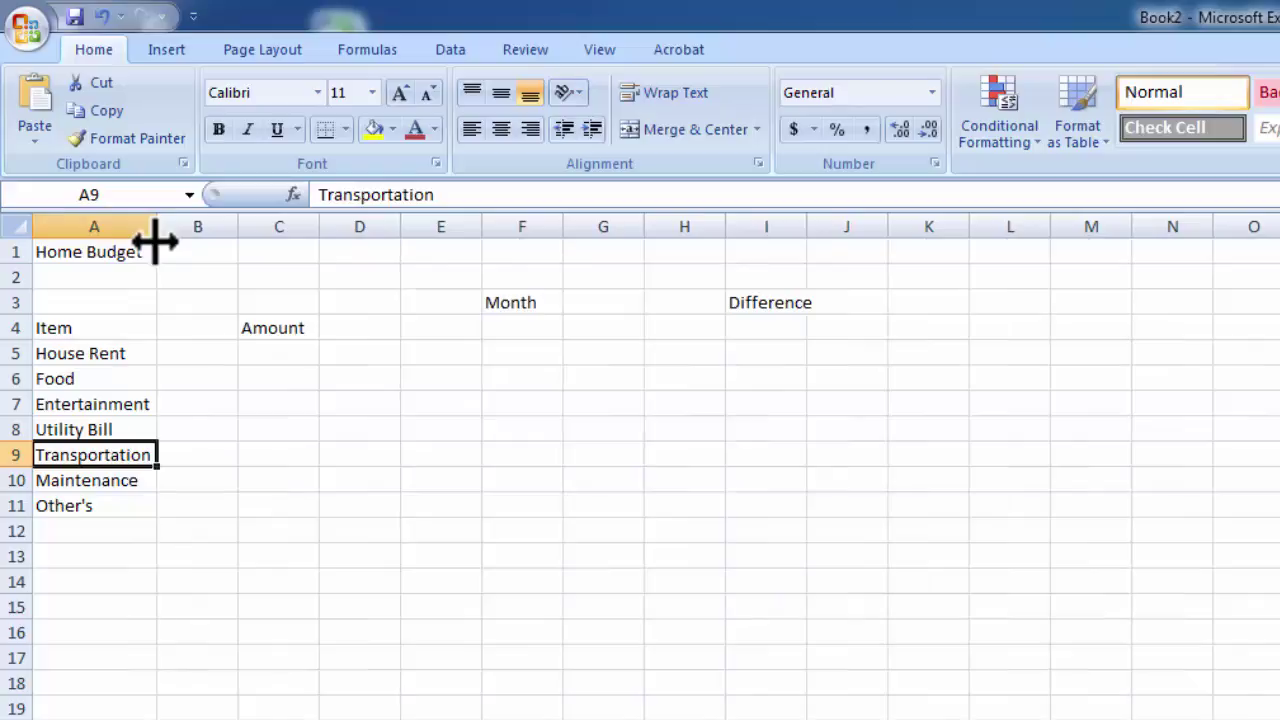
left_click_drag(157, 224, 117, 238)
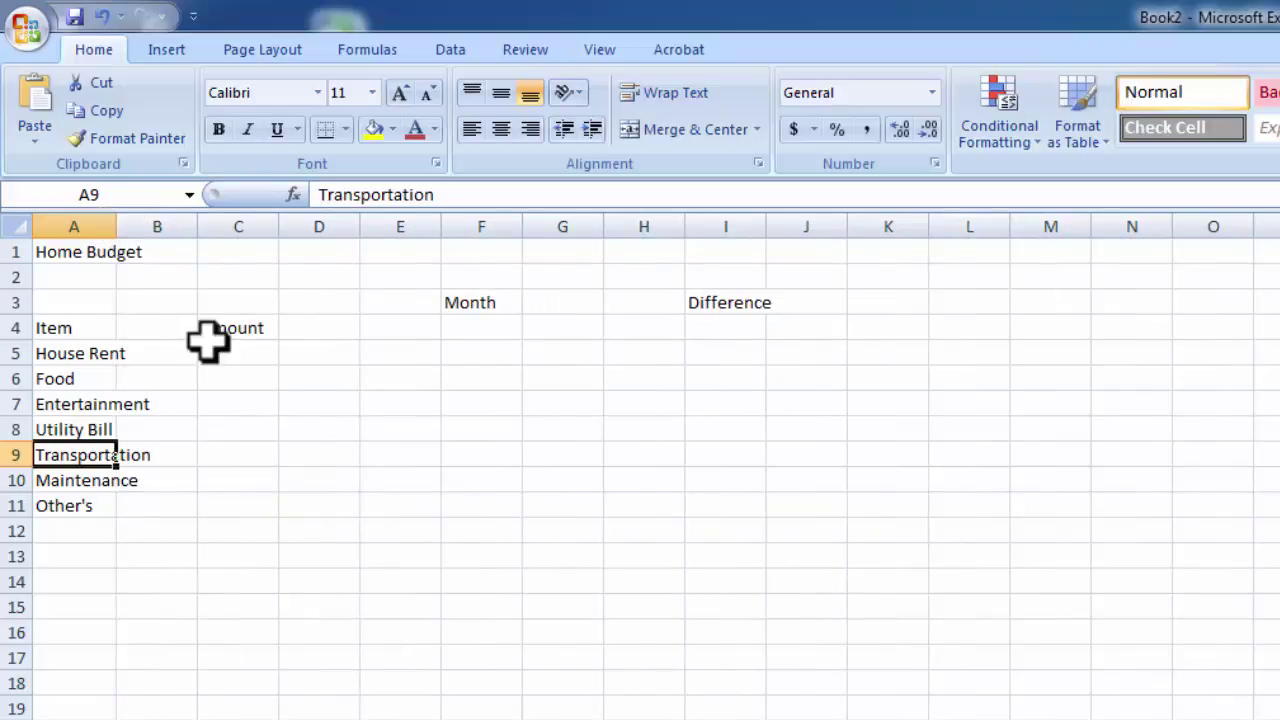
Fit column A's width to its longest item name, and merge and center the Home Budget title across A1:J1
left_click_drag(115, 228, 113, 228)
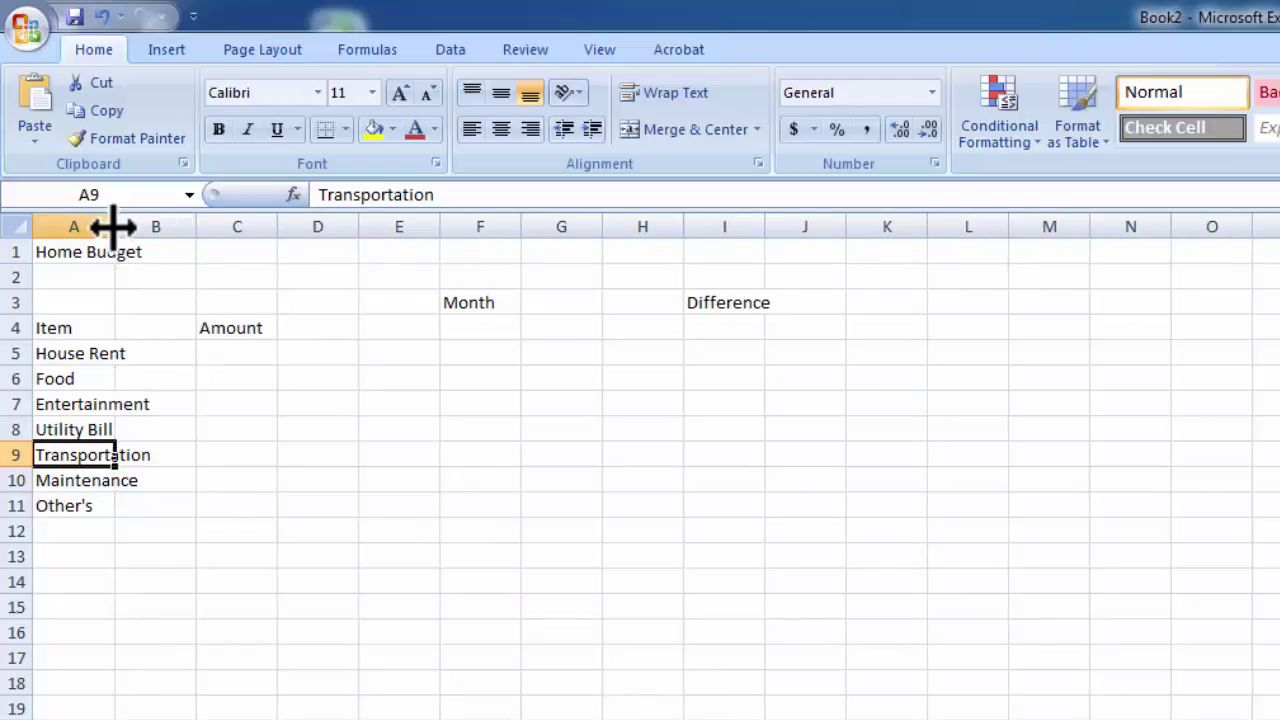
double_click(115, 228)
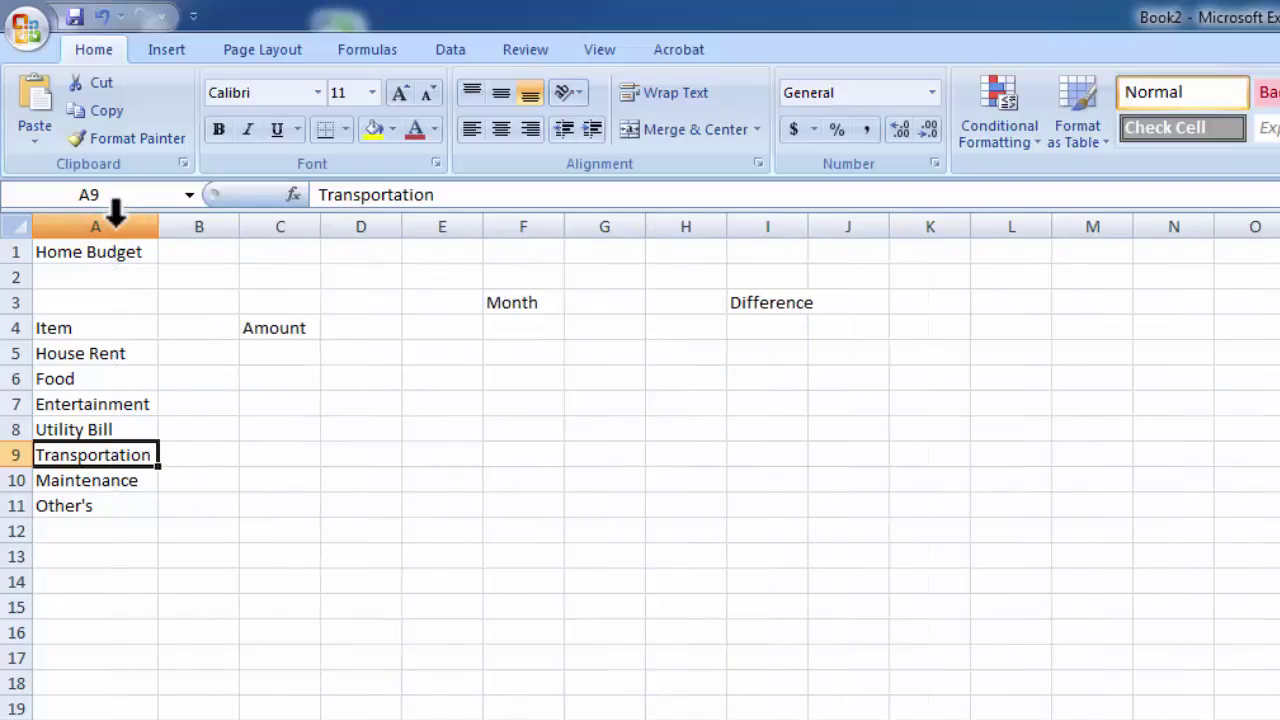
left_click_drag(62, 251, 876, 262)
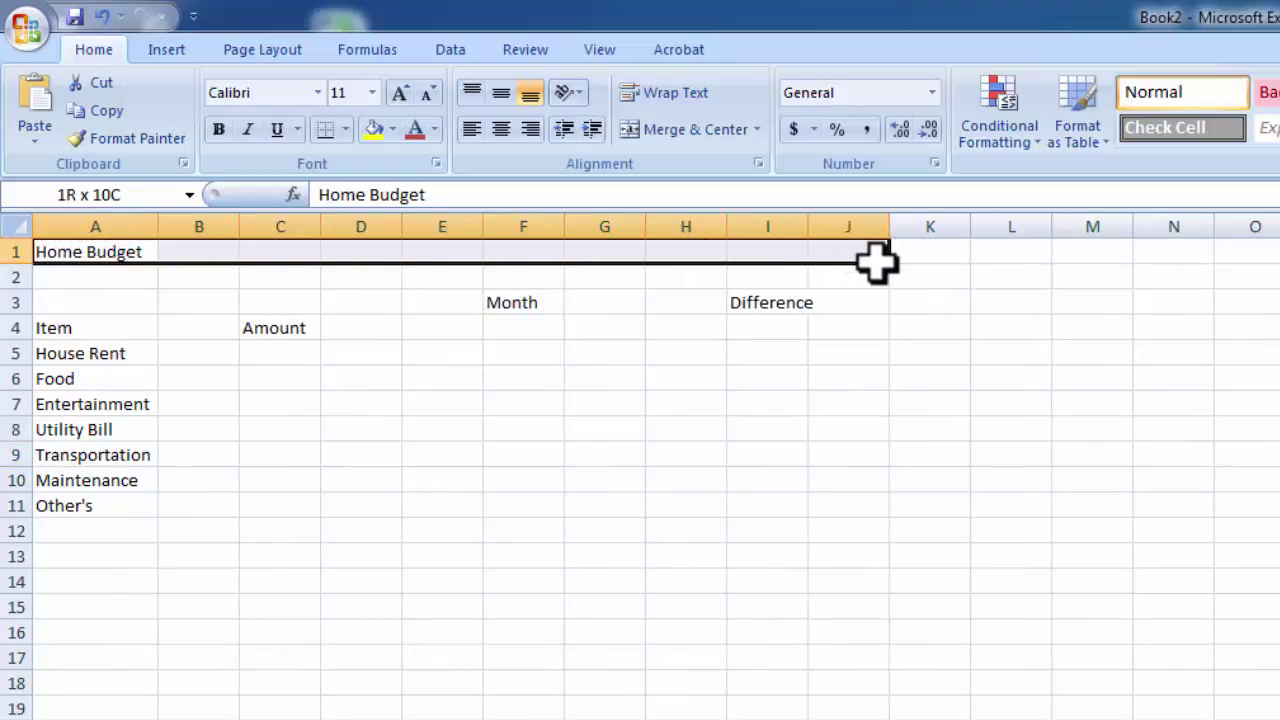
left_click(648, 130)
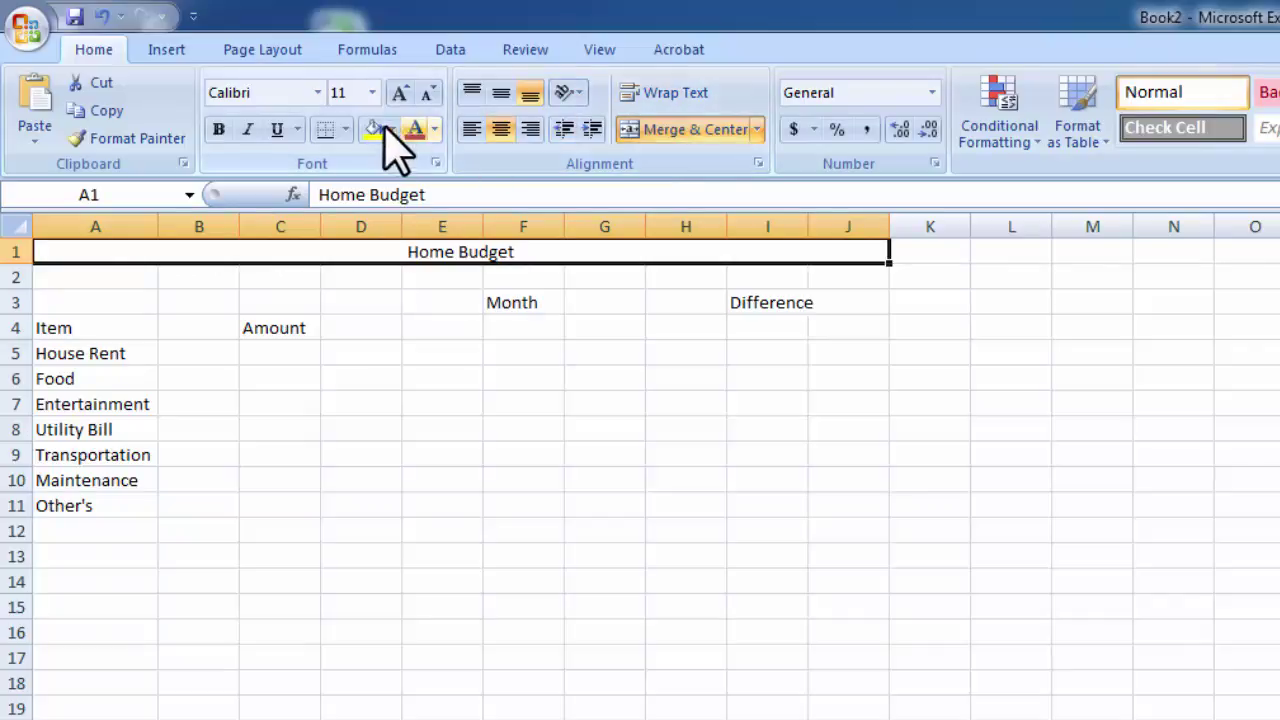
Enlarge the Home Budget title to font size 20 and color its text red
left_click(395, 94)
left_click(395, 94)
left_click(395, 94)
left_click(395, 94)
left_click(395, 94)
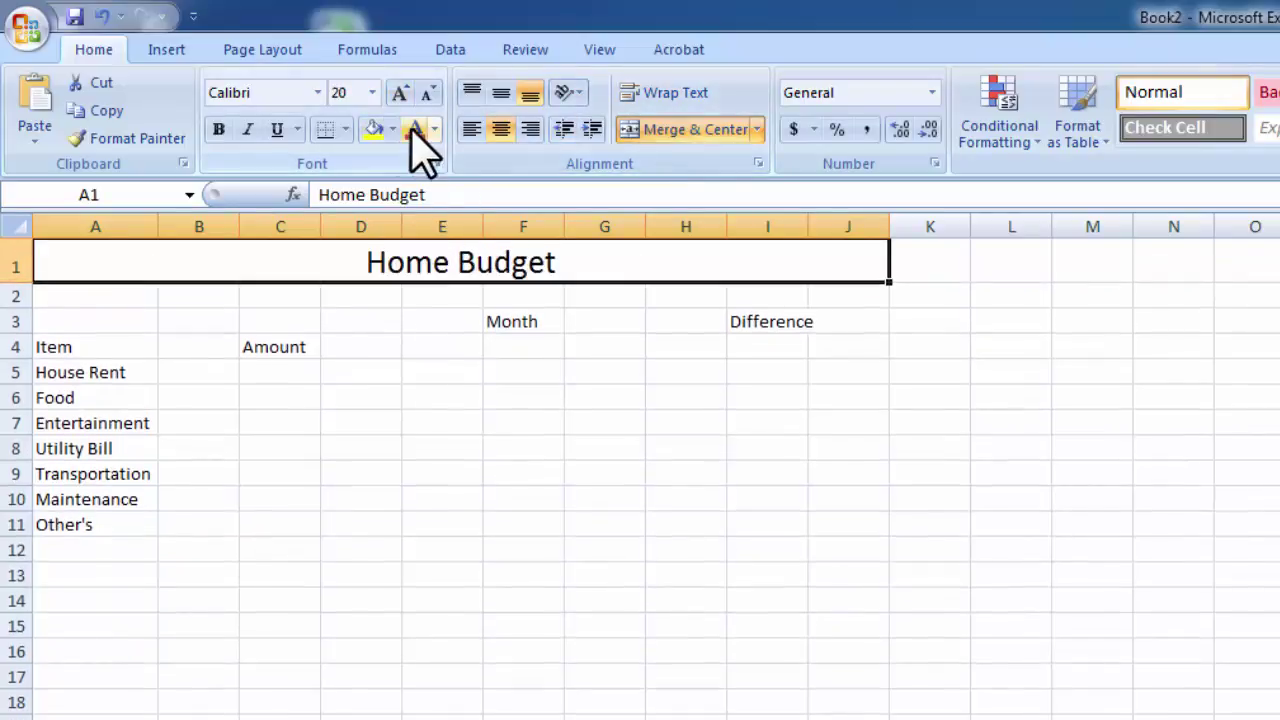
left_click(415, 129)
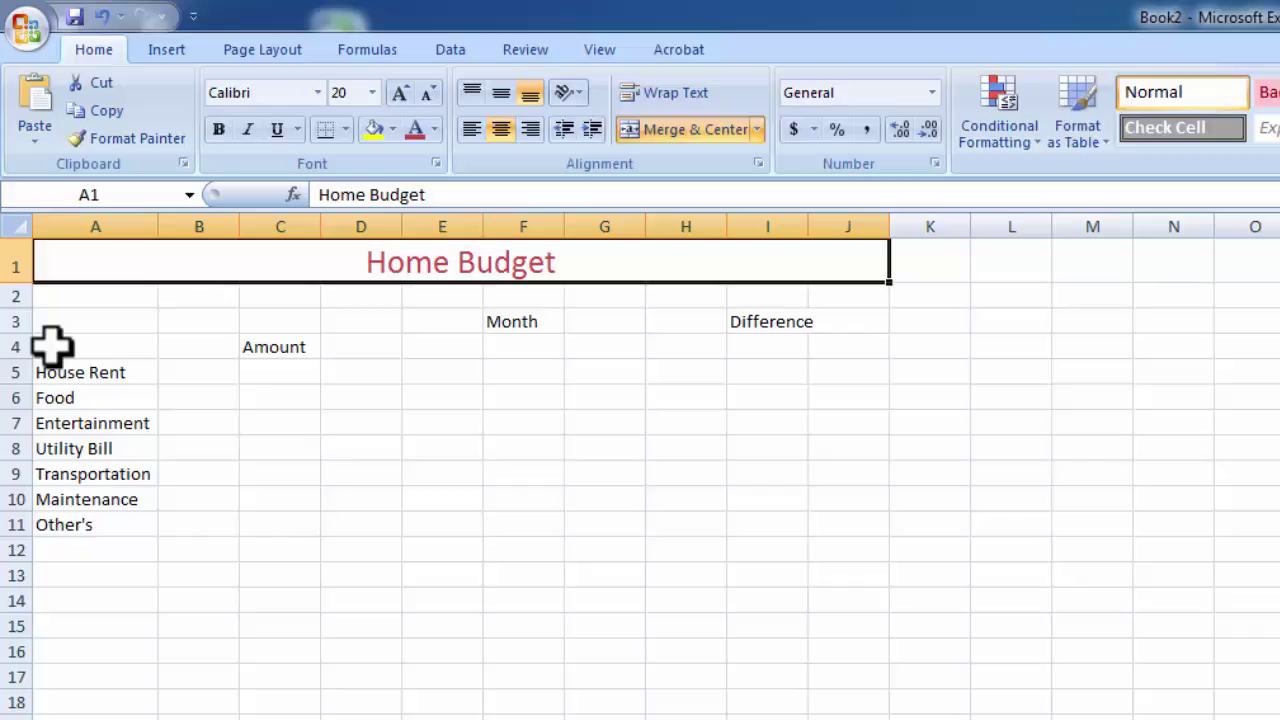
Enter the amounts 500 for House Rent, 200 for Food and 150 for Entertainment in cells C5 to C7
left_click(264, 373)
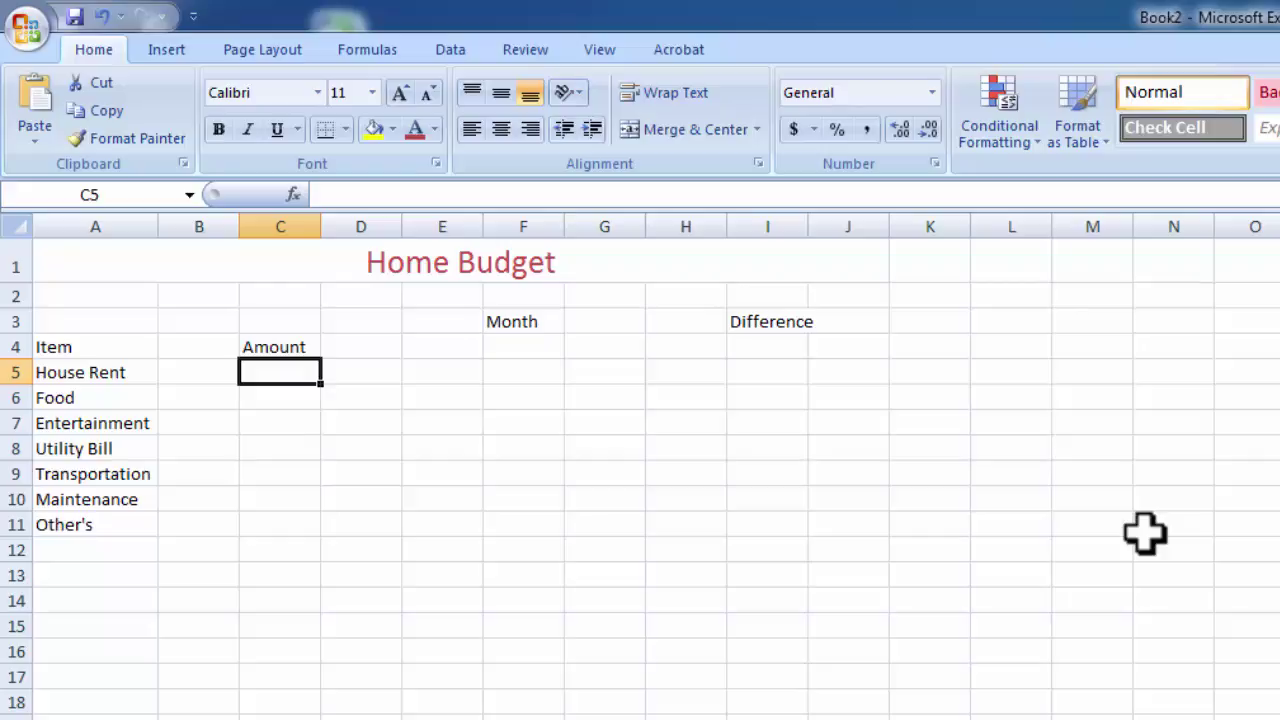
type("500")
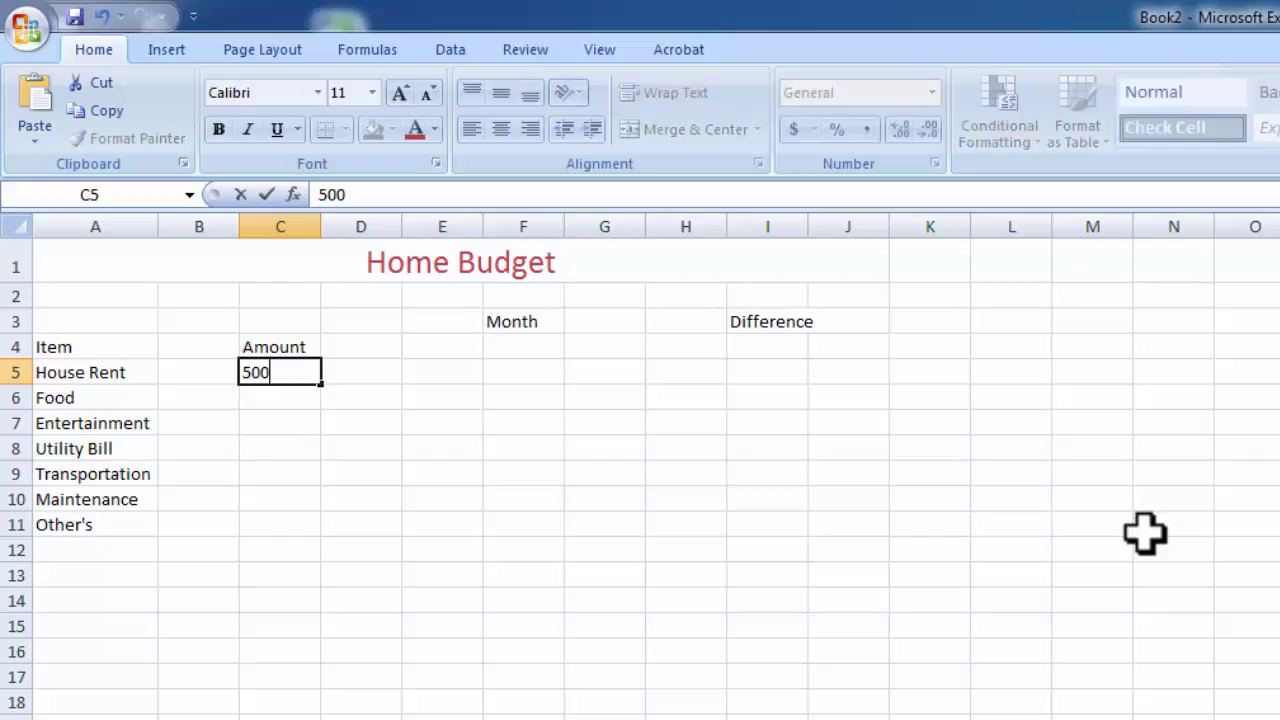
key("Return")
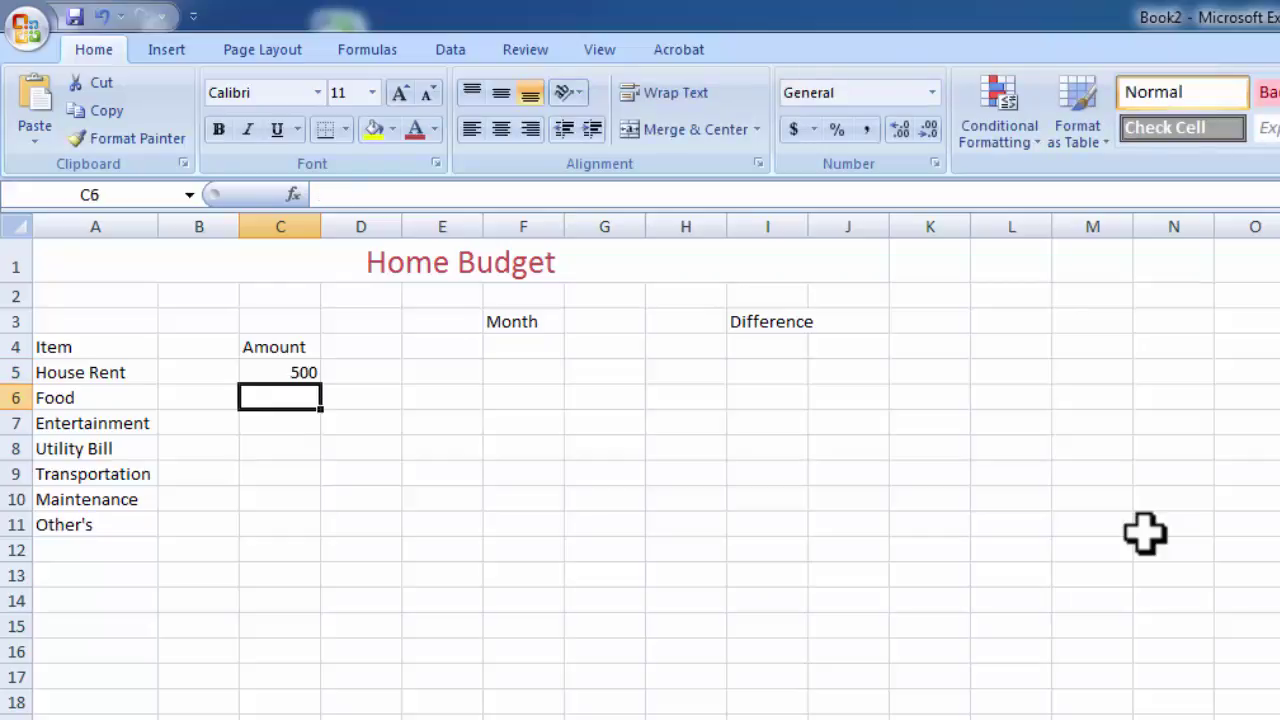
type("200")
key("Return")
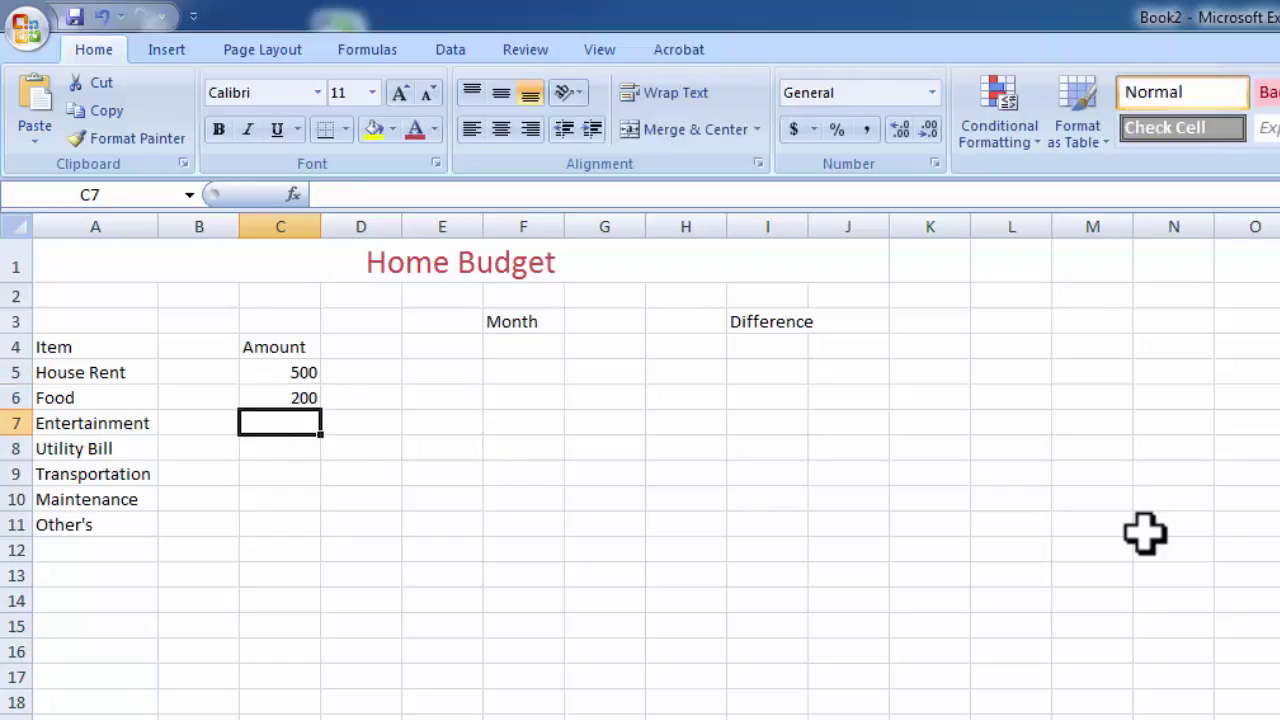
type("150")
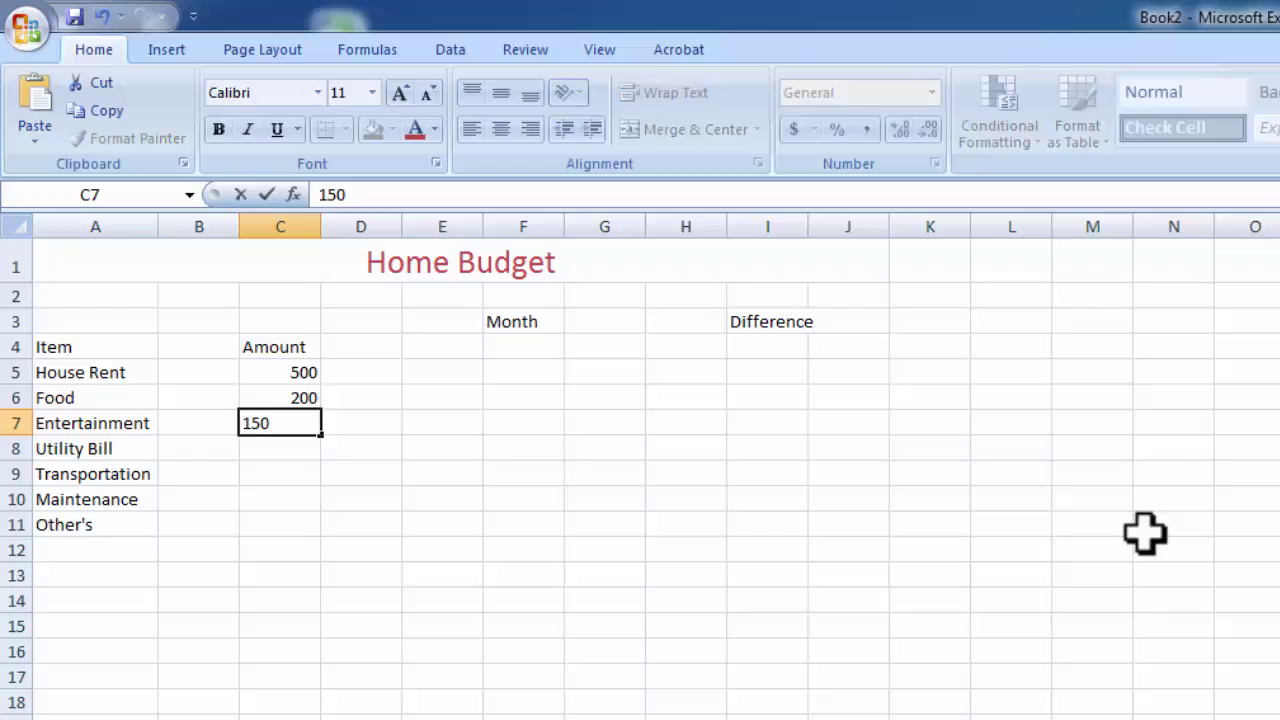
key("Return")
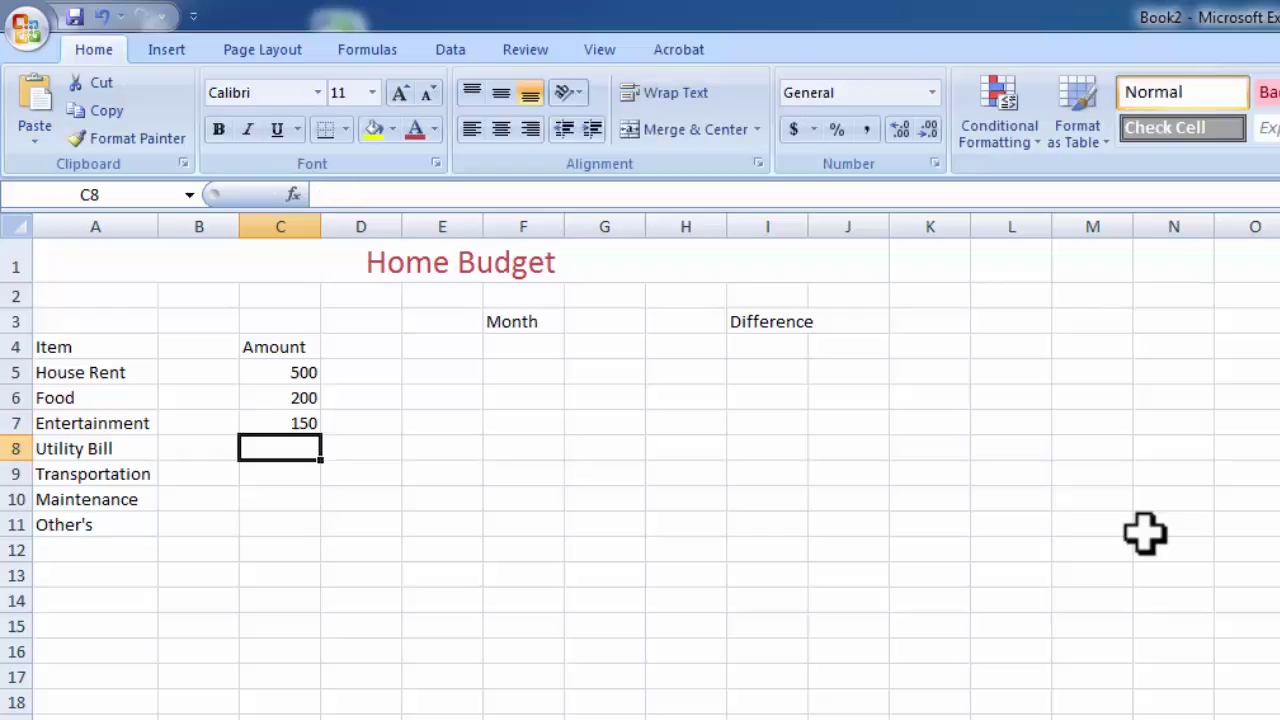
Enter the amounts 300 for Utility Bill in cell C8 and 200 for Transportation in cell C9
type("500")
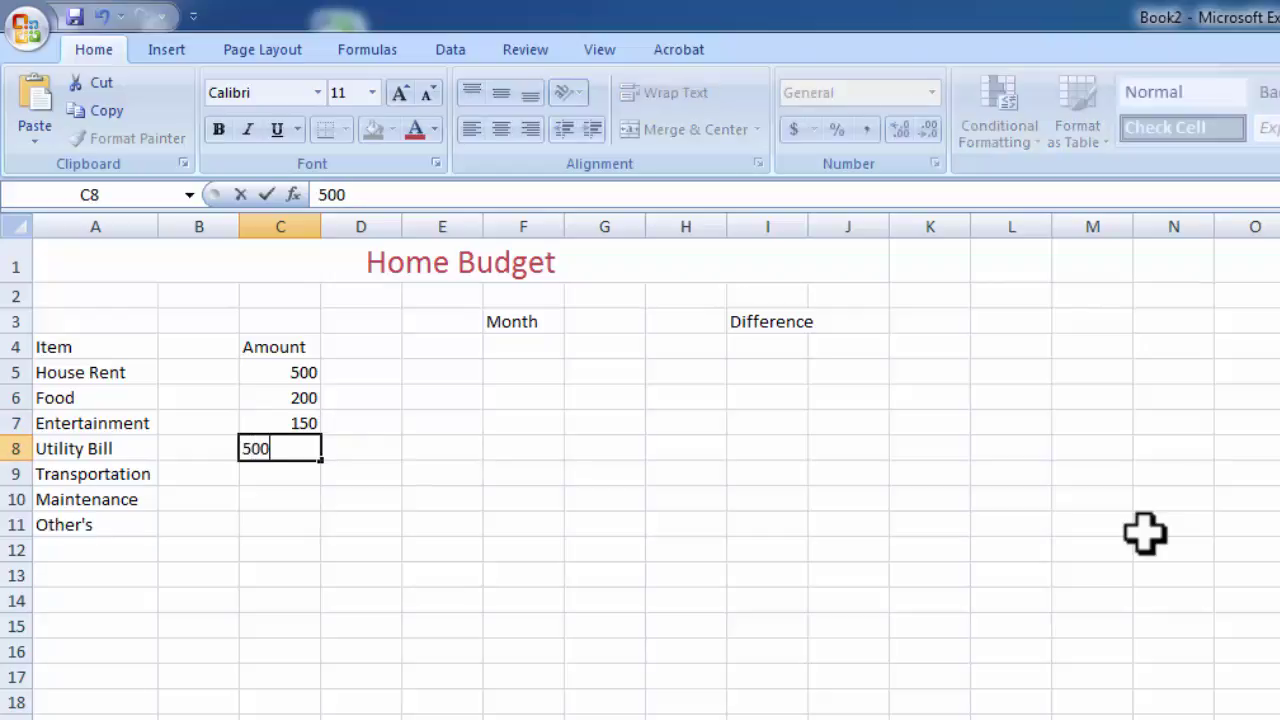
key("BackSpace")
key("BackSpace")
key("BackSpace")
type("300")
key("Return")
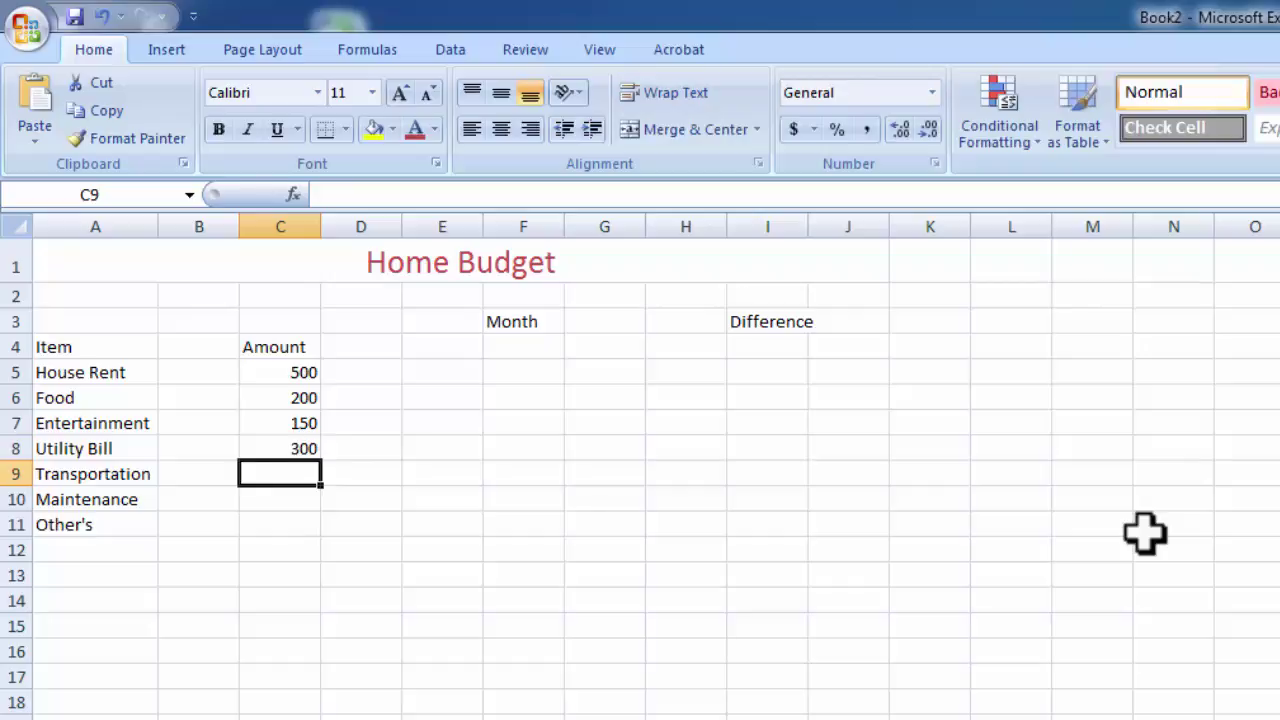
type("1")
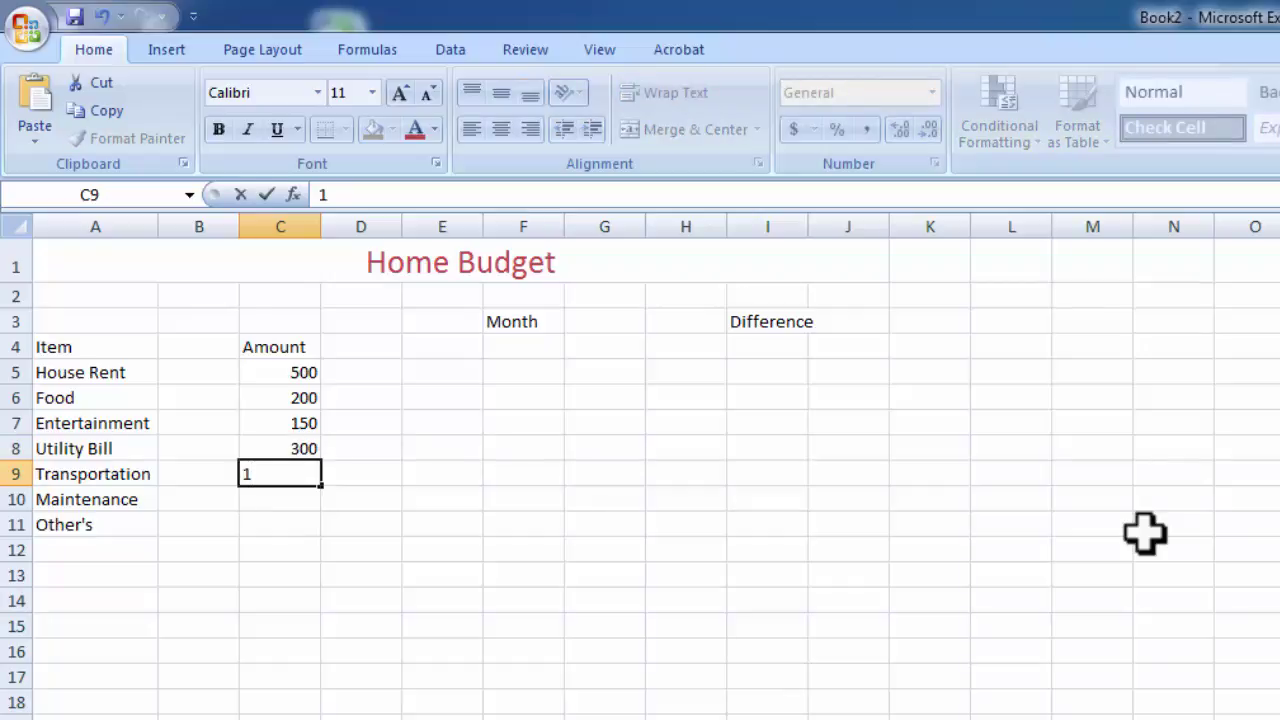
key("BackSpace")
type("200")
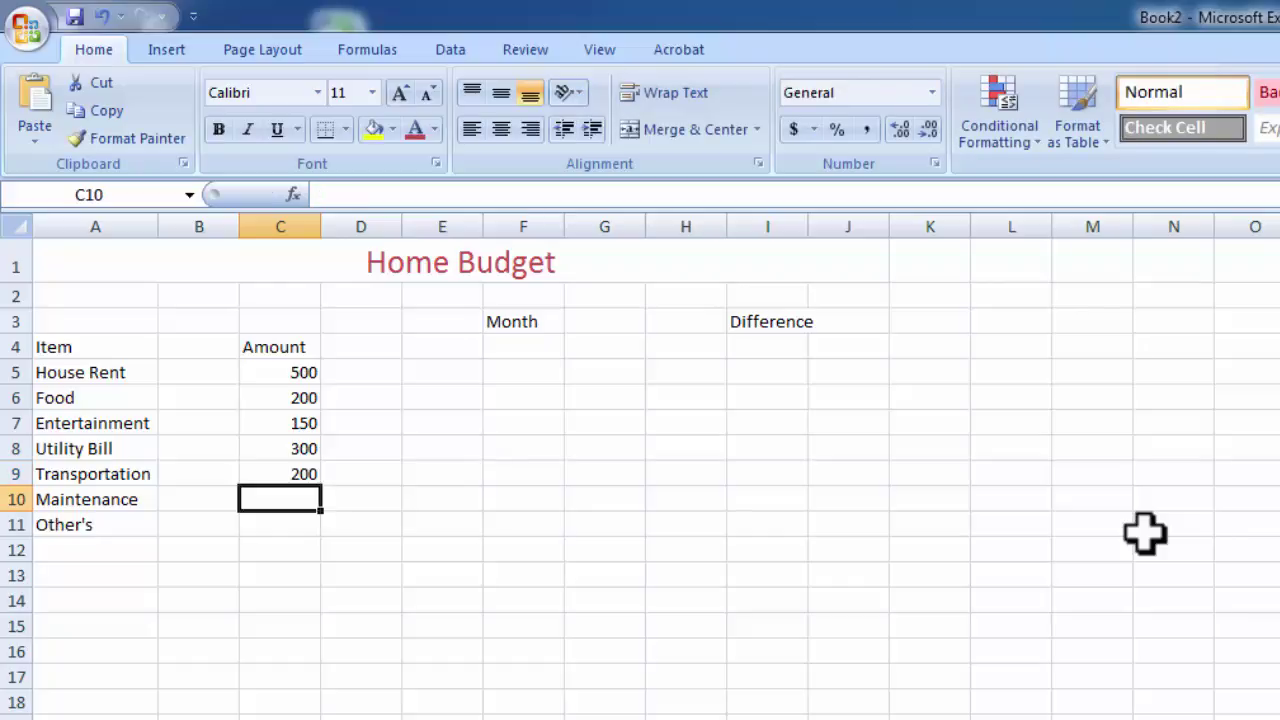
Enter the amounts 300 for Maintenance in cell C10 and 500 for Other's in cell C11
type("300")
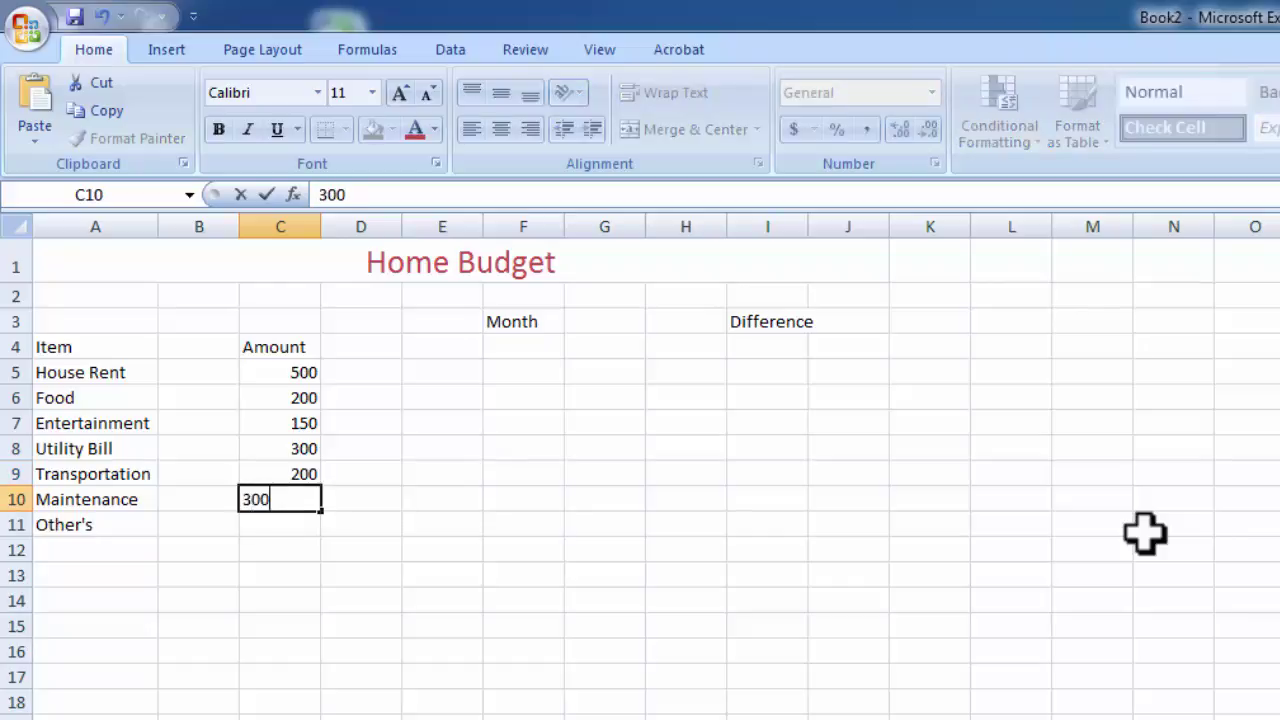
key("Return")
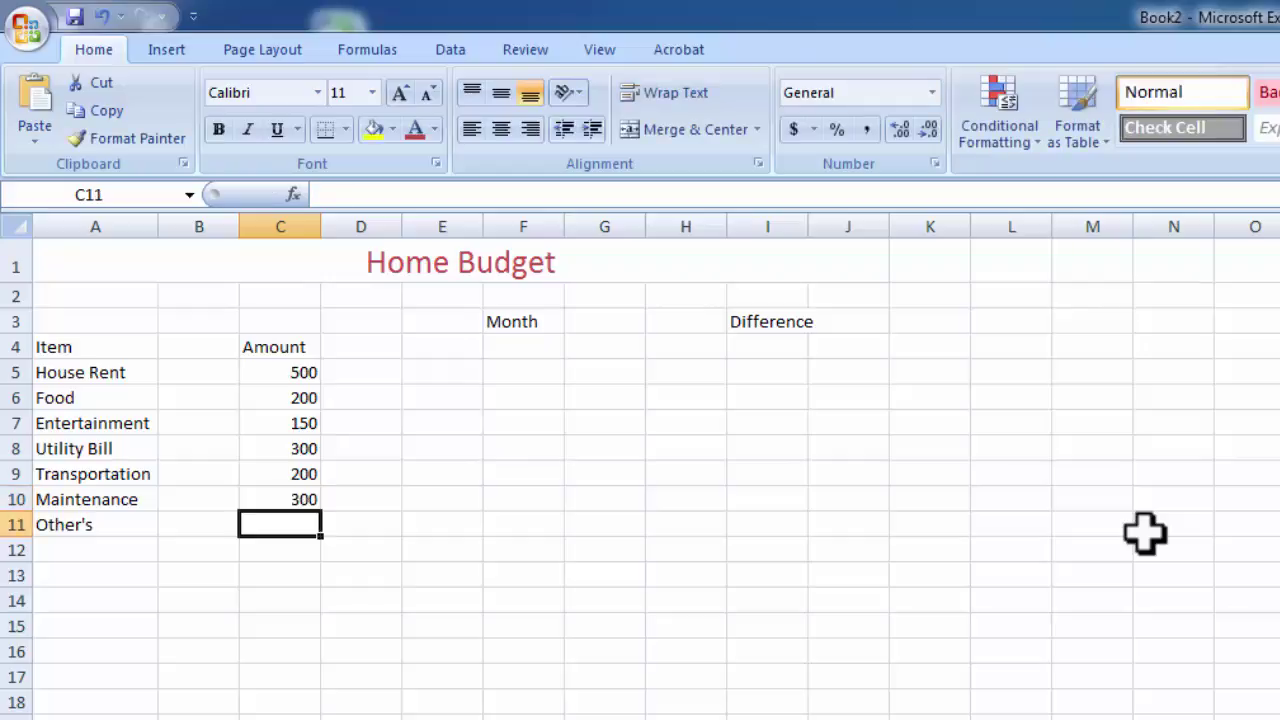
type("5")
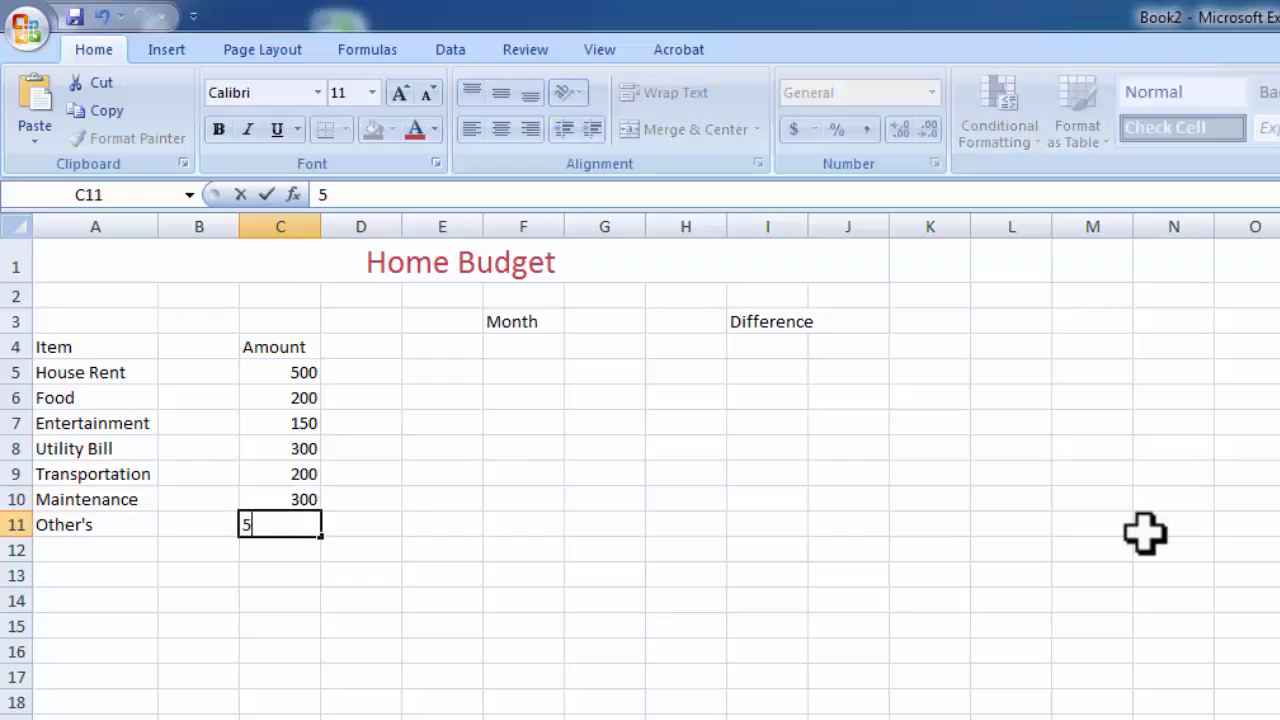
type("00")
key("Return")
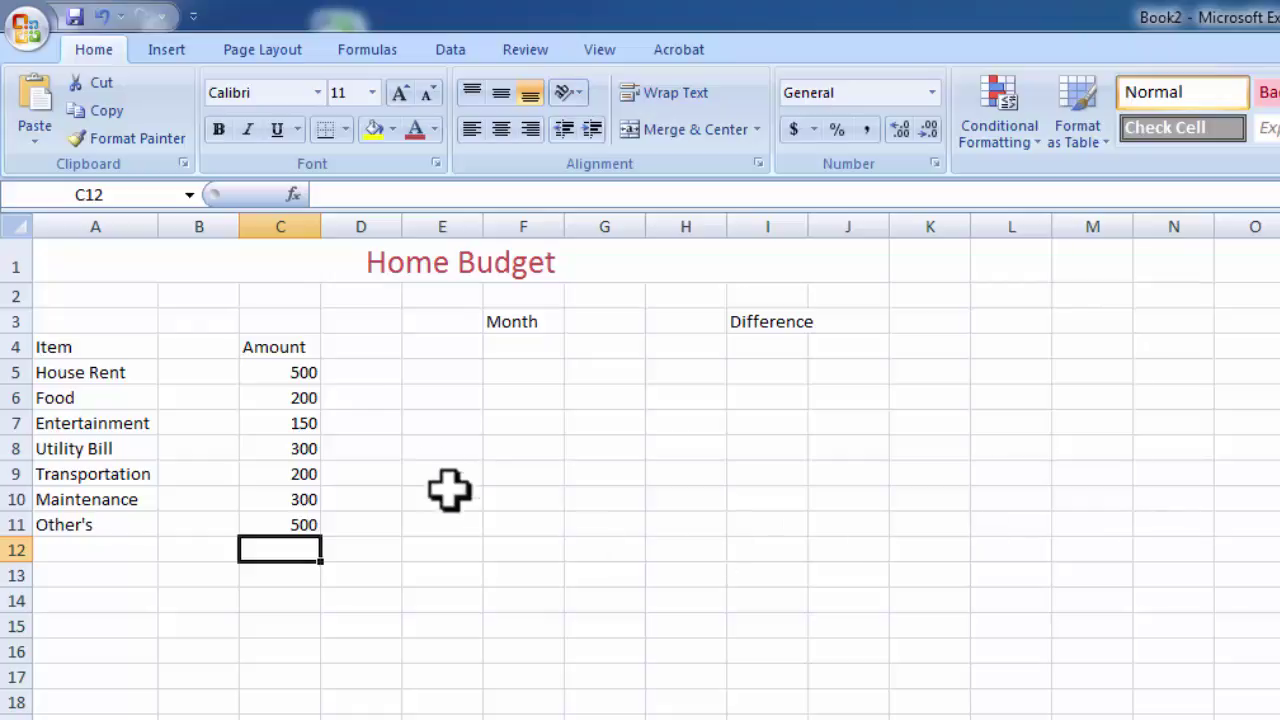
Apply a thick bottom border to cell C11, the last amount in the Amount column
left_click(300, 368)
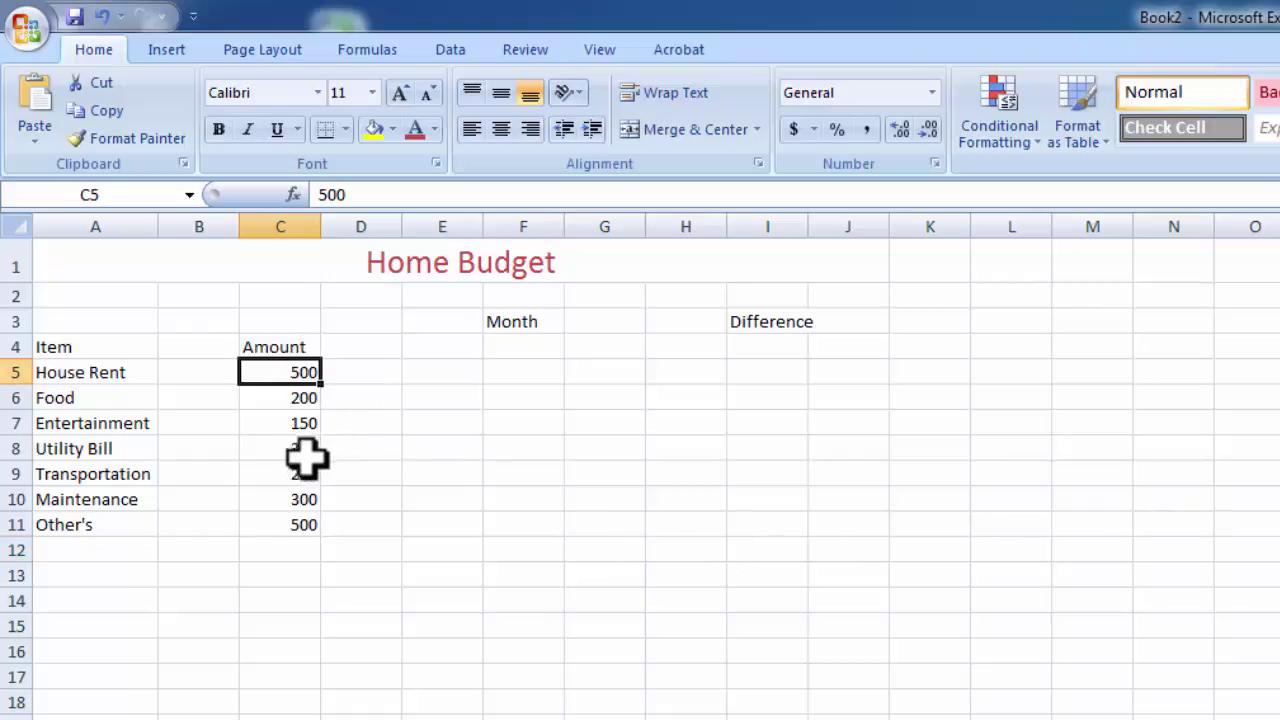
left_click(294, 400)
left_click(294, 424)
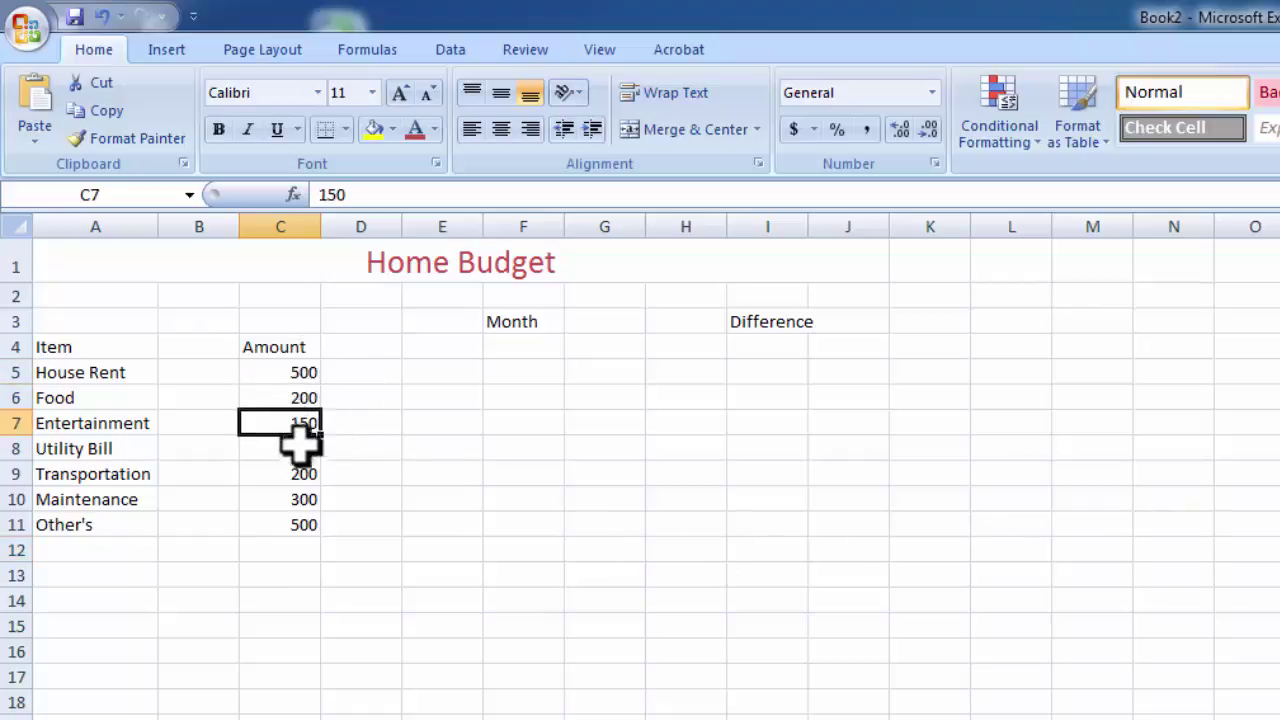
left_click(291, 551)
left_click(291, 524)
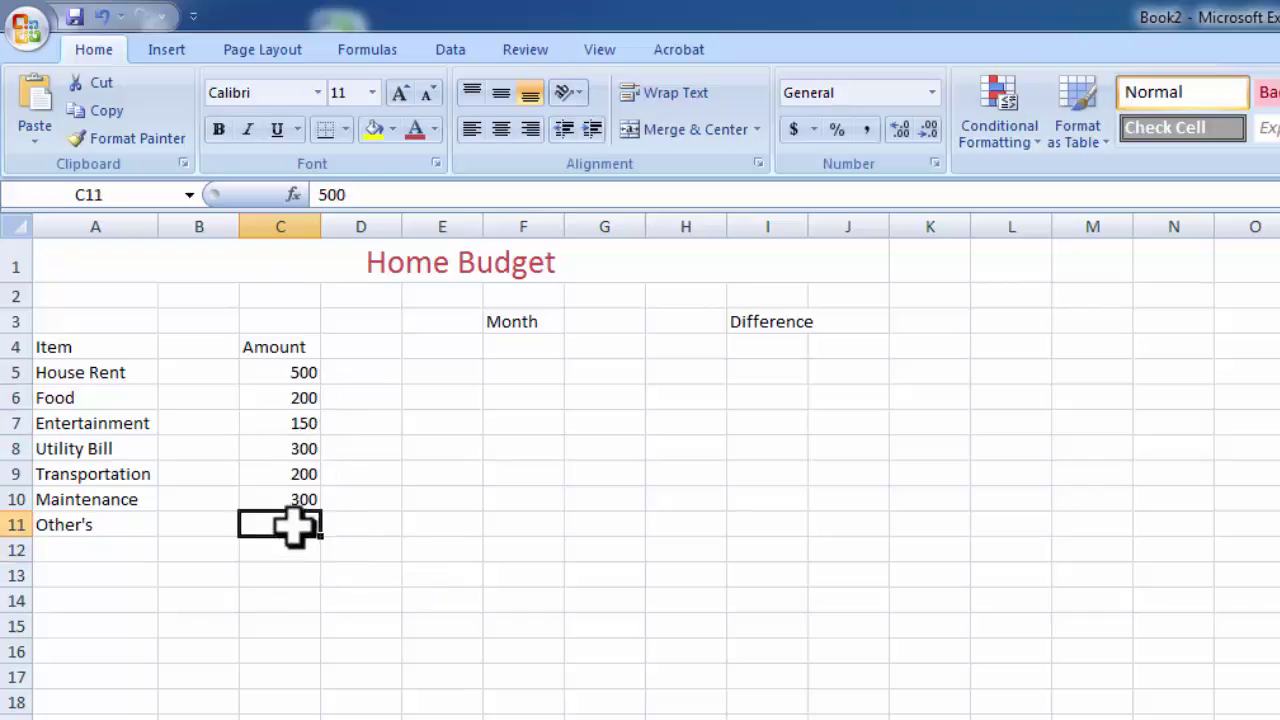
left_click(345, 130)
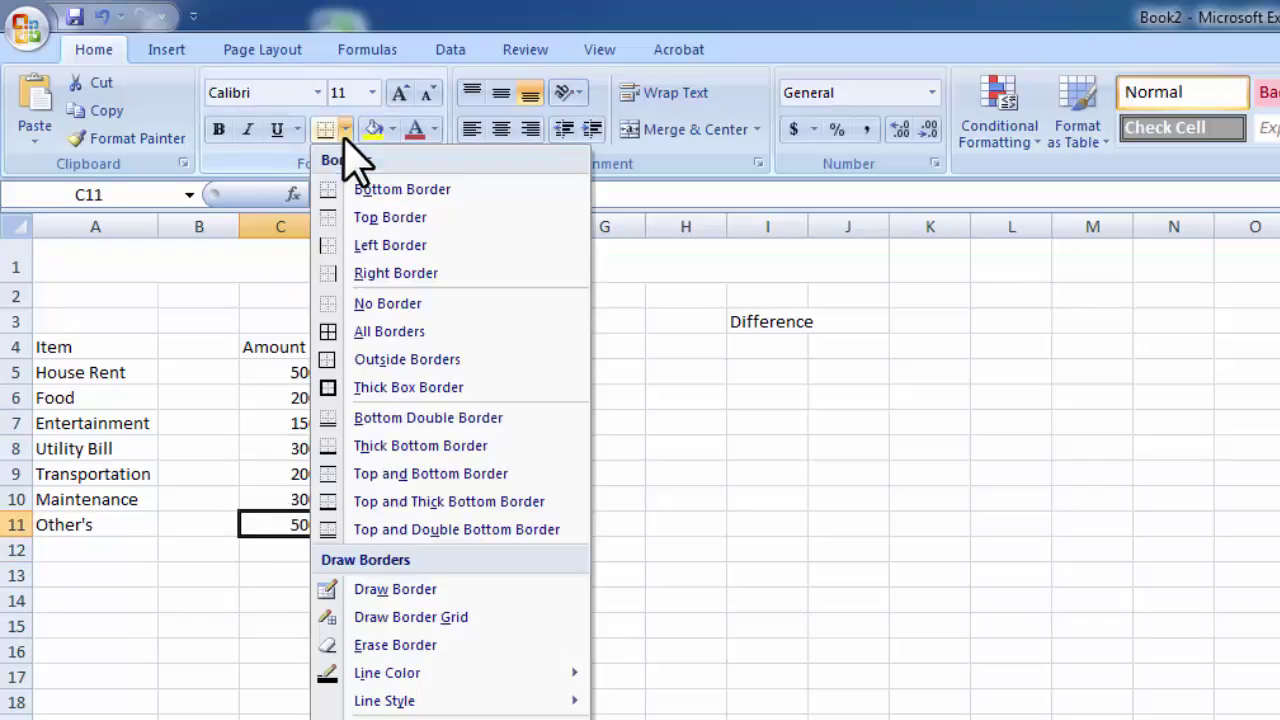
left_click(400, 445)
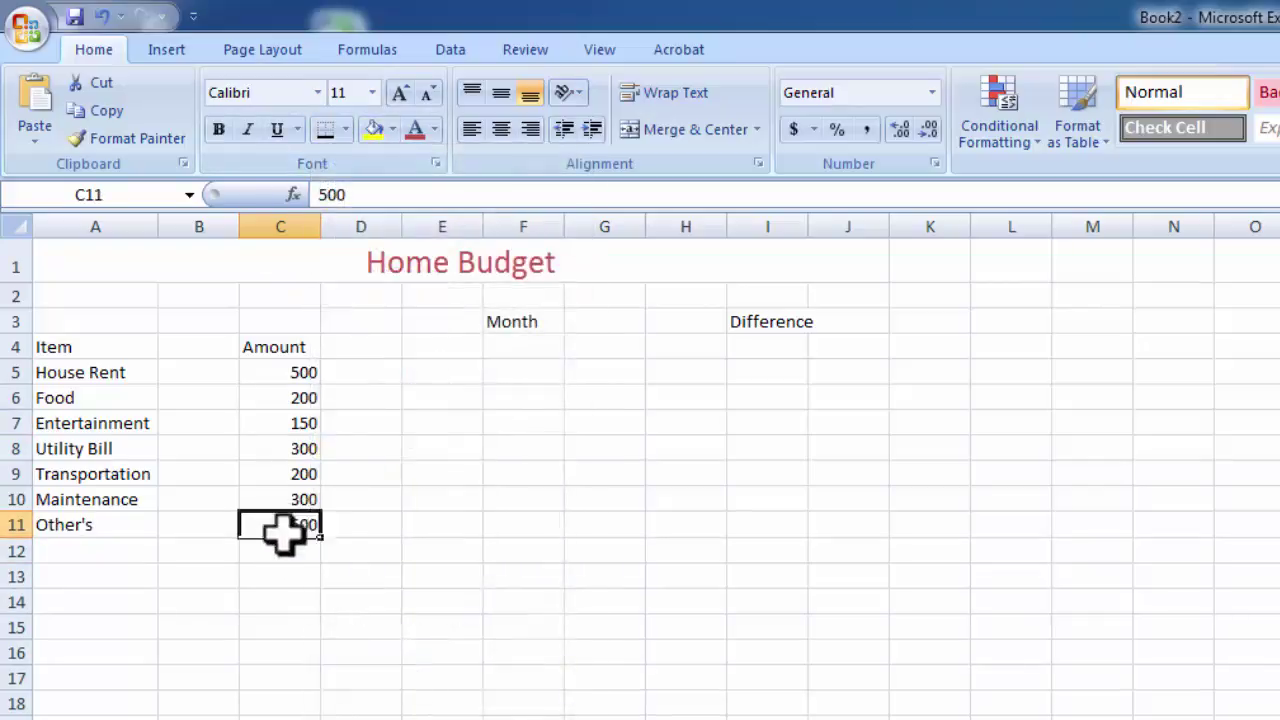
Total the amounts in cell C12 with the formula =sum(C5:C11)
left_click(279, 572)
left_click(283, 546)
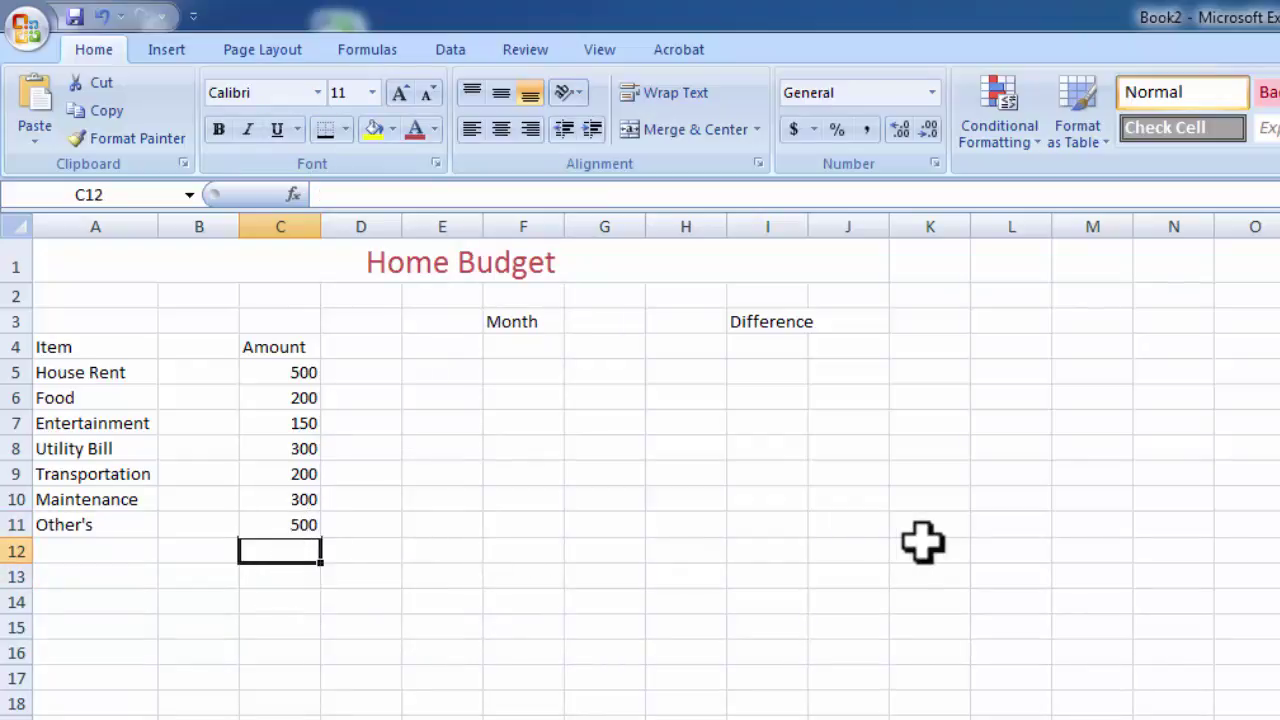
type("=")
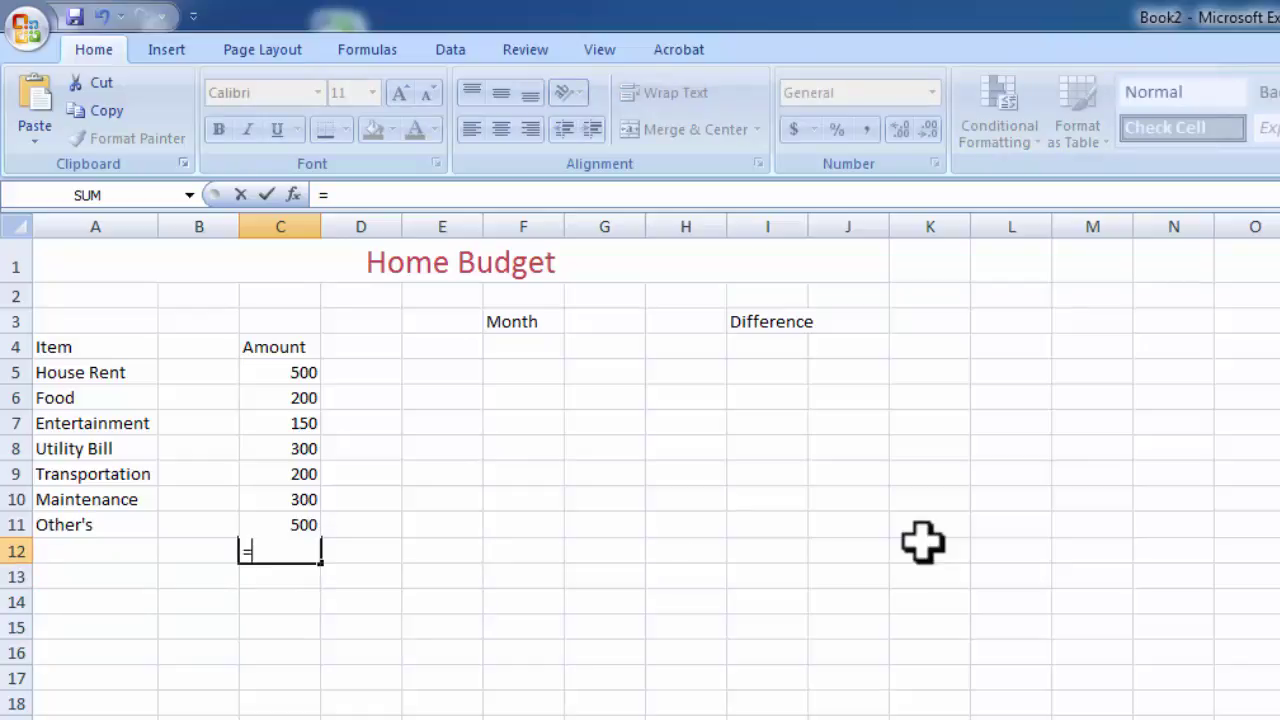
type("s")
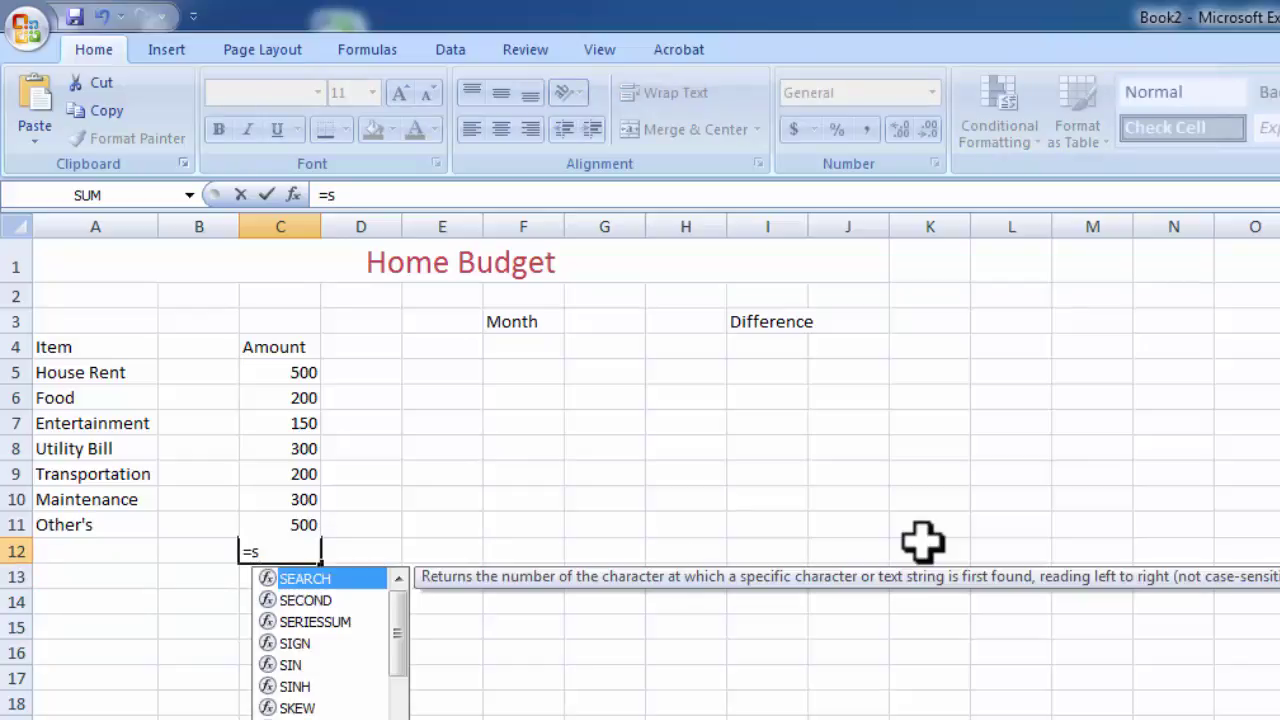
type("um")
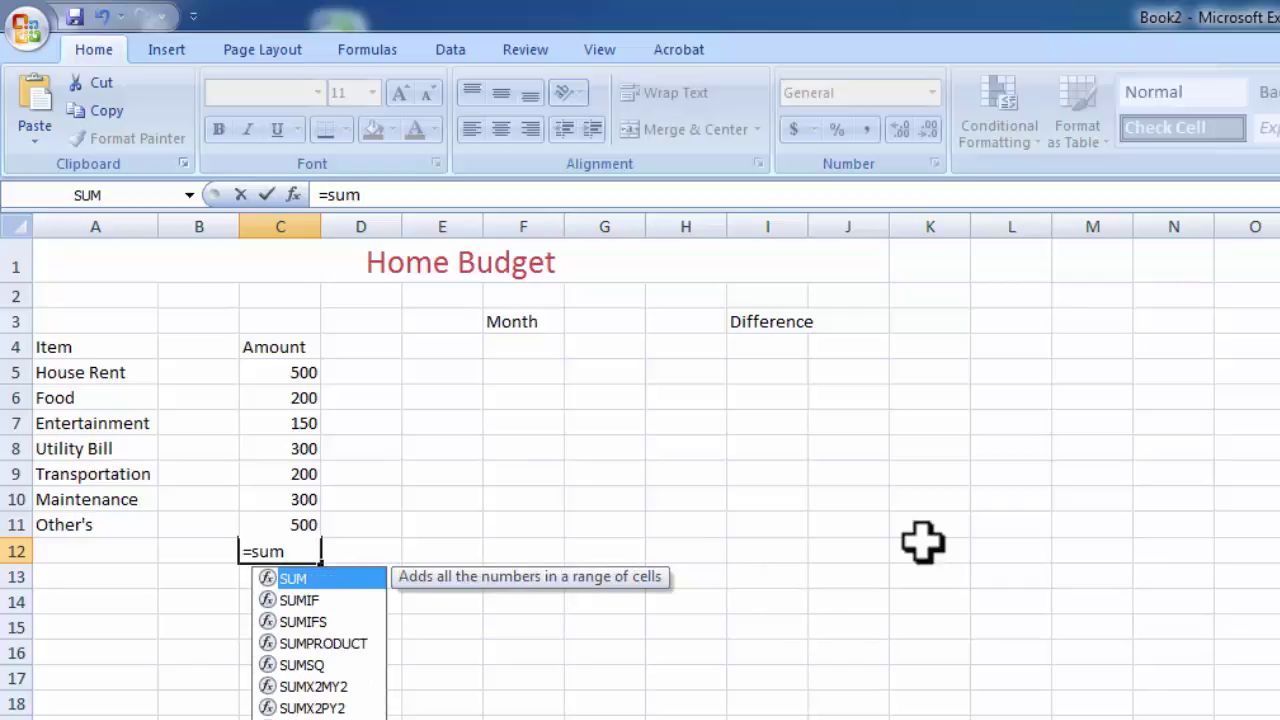
type("(")
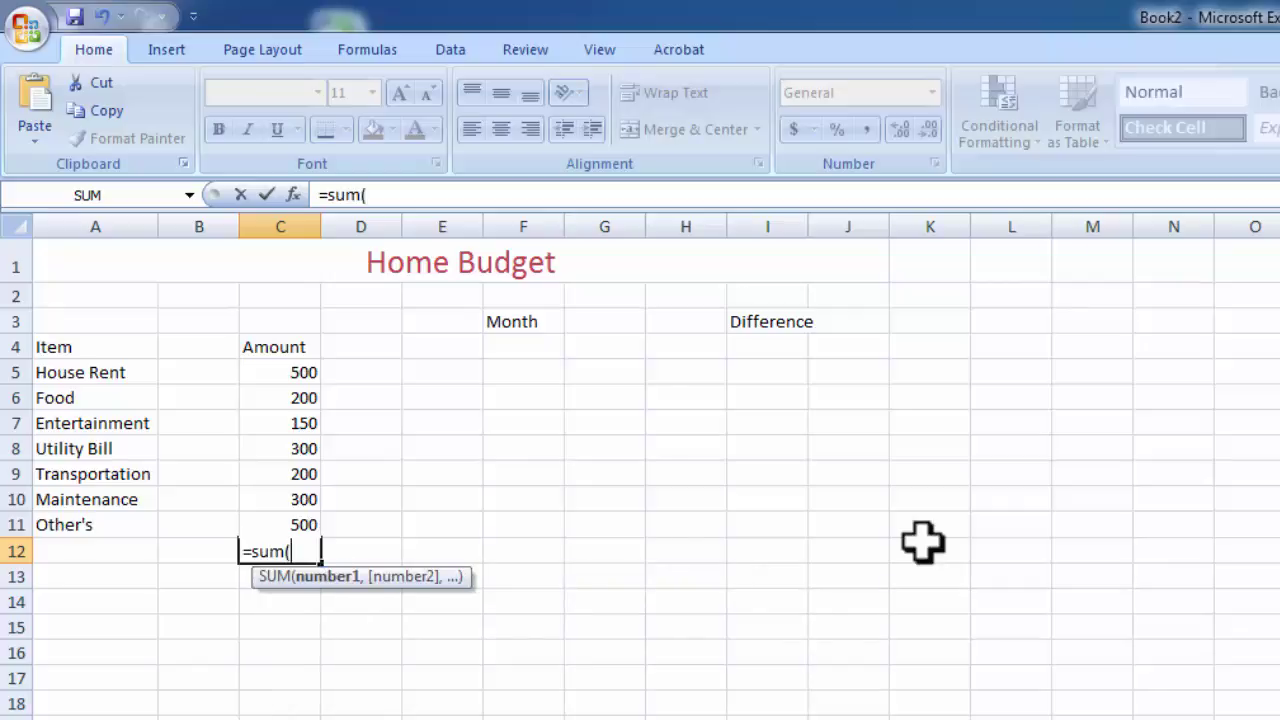
type("C")
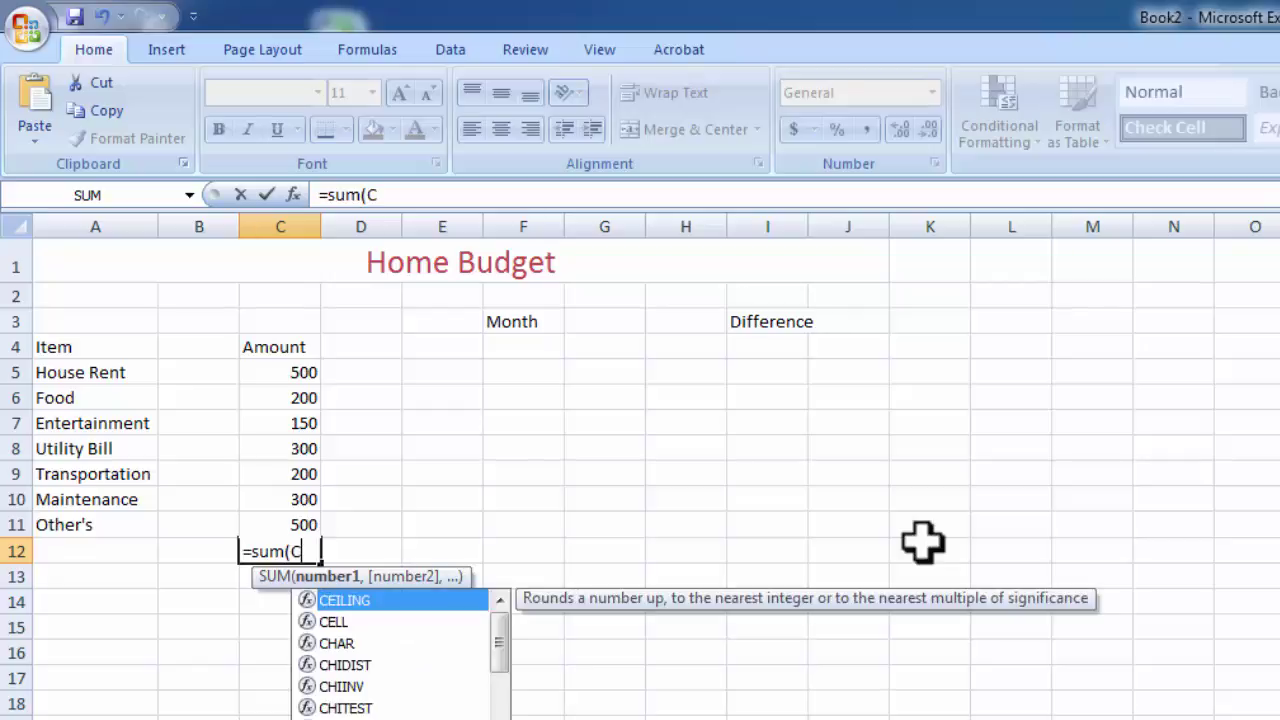
type("5")
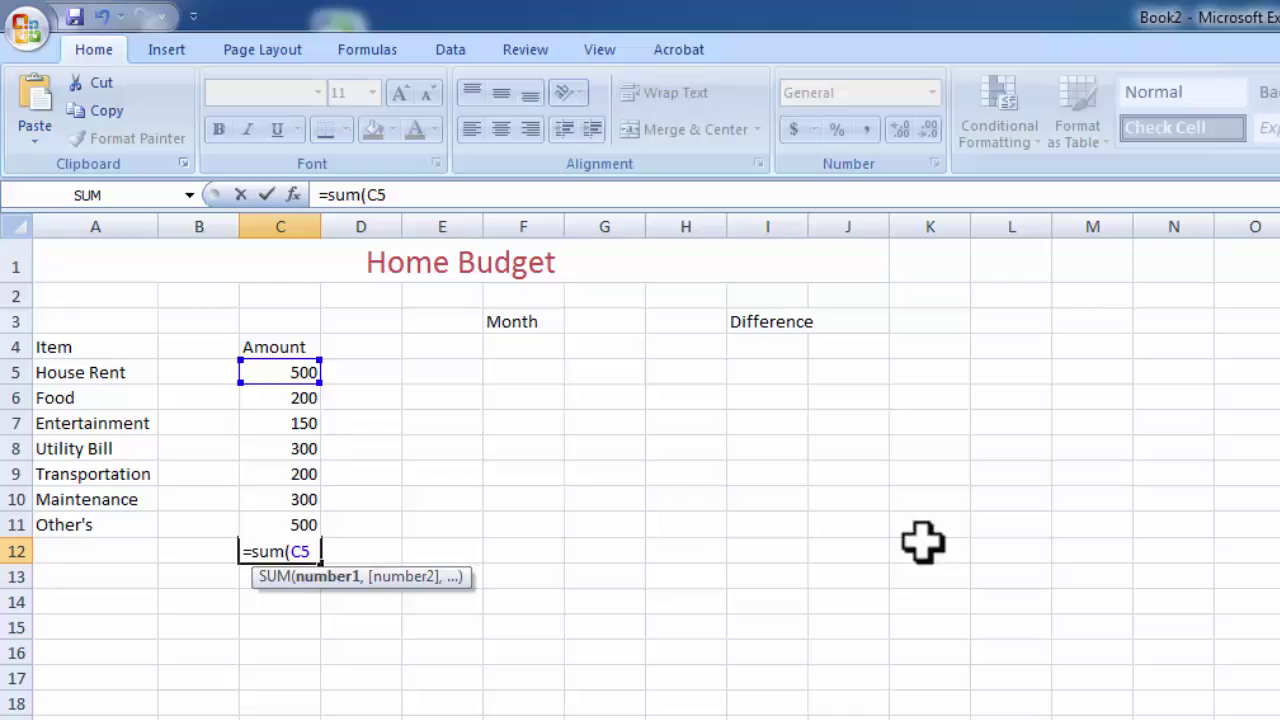
type(":C11)")
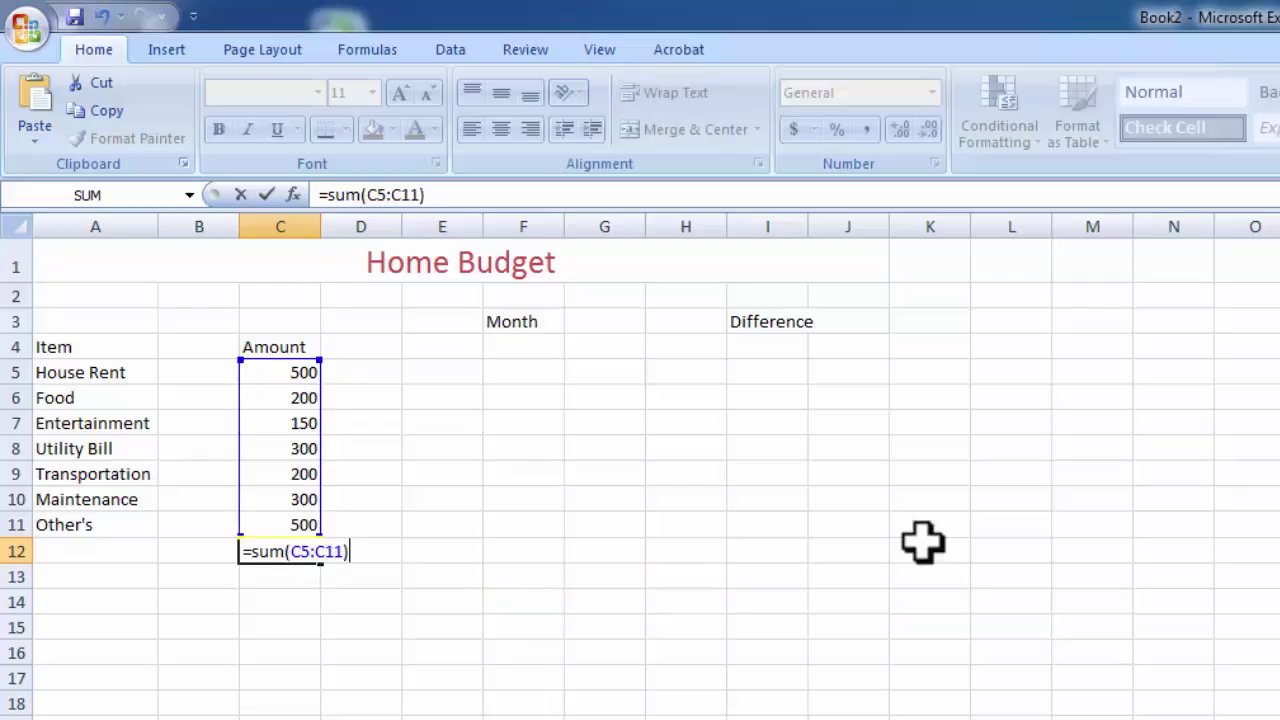
key("Return")
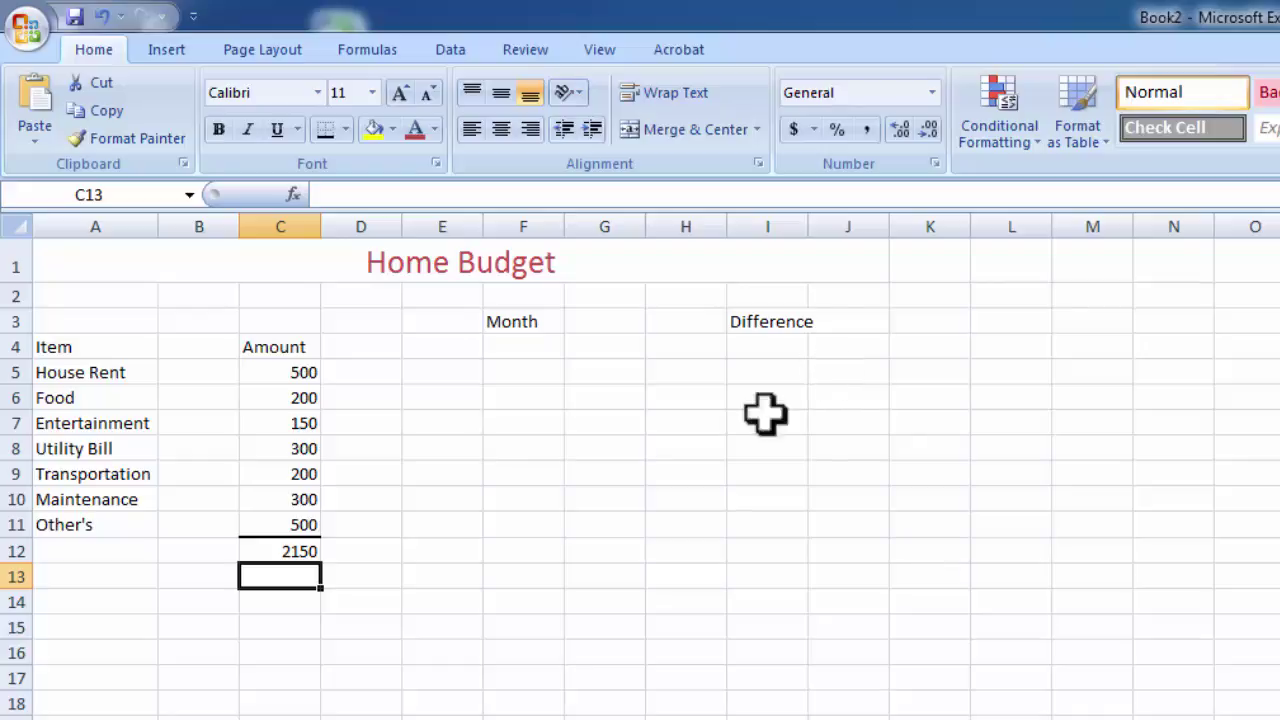
left_click(300, 545)
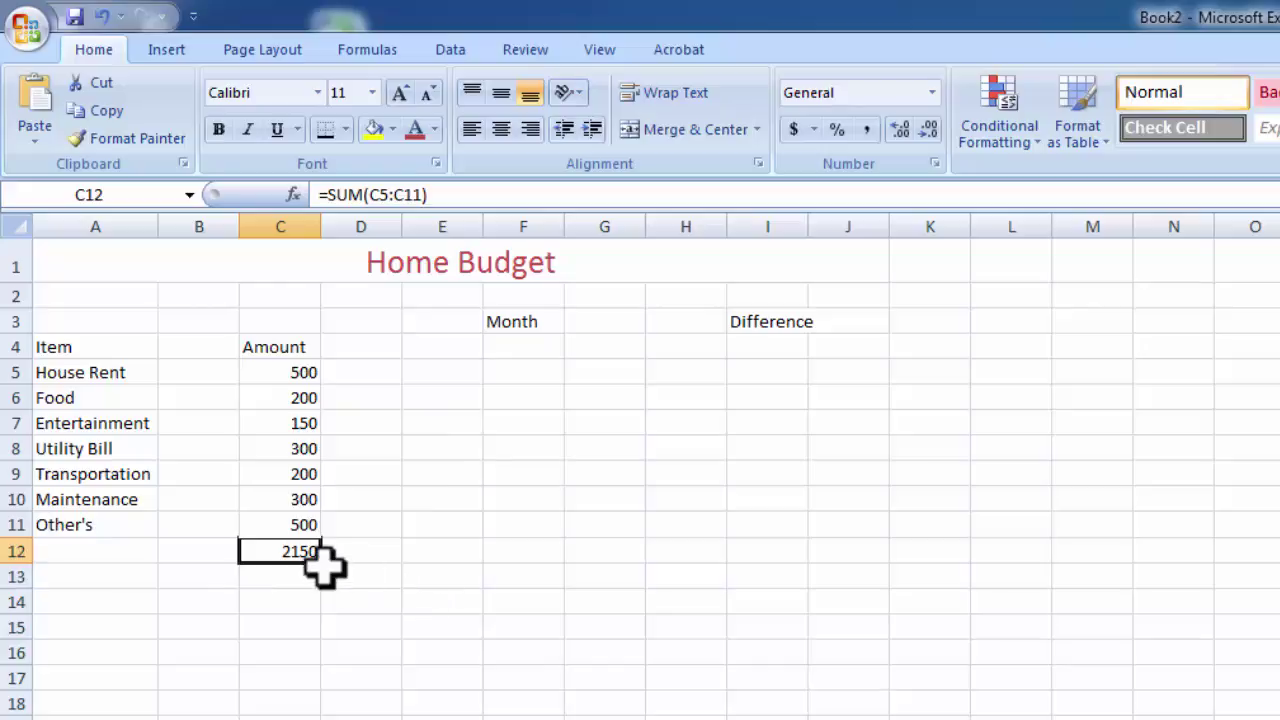
Clear the sum formula from cell C12
left_click(527, 196)
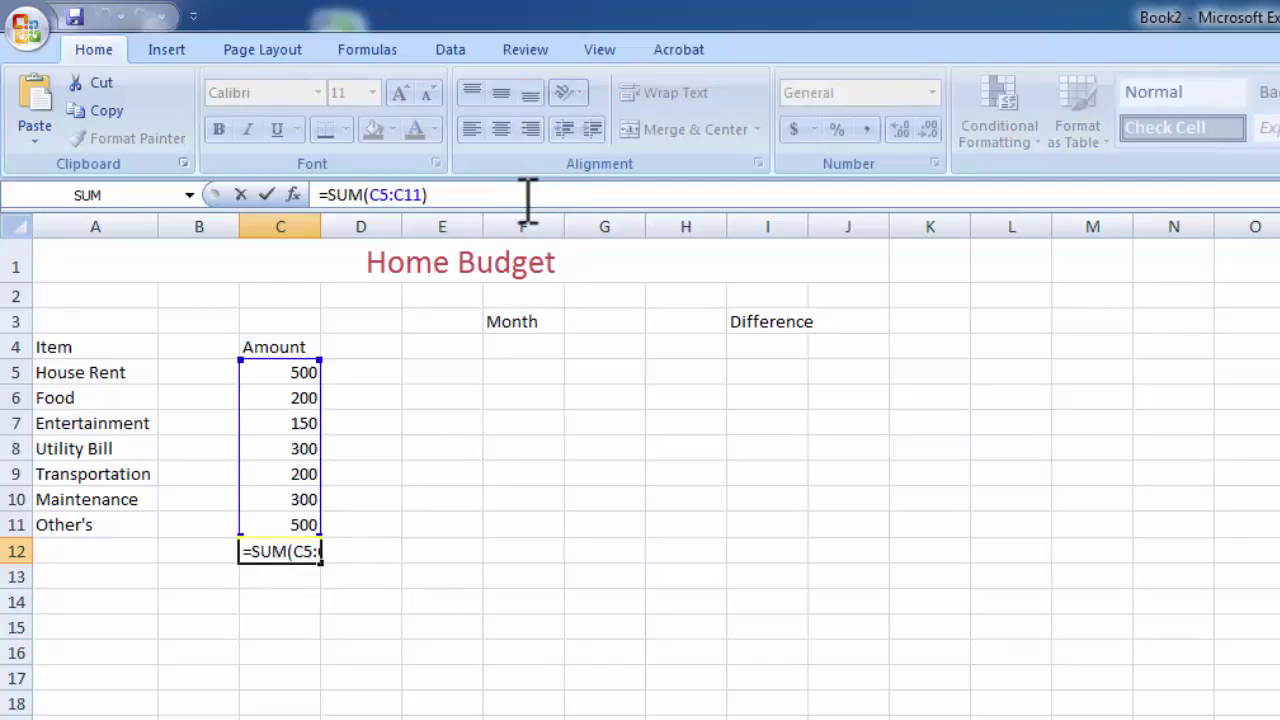
key("BackSpace")
key("BackSpace")
key("BackSpace")
key("BackSpace")
key("BackSpace")
key("BackSpace")
key("BackSpace")
key("BackSpace")
key("BackSpace")
key("BackSpace")
key("BackSpace")
key("BackSpace")
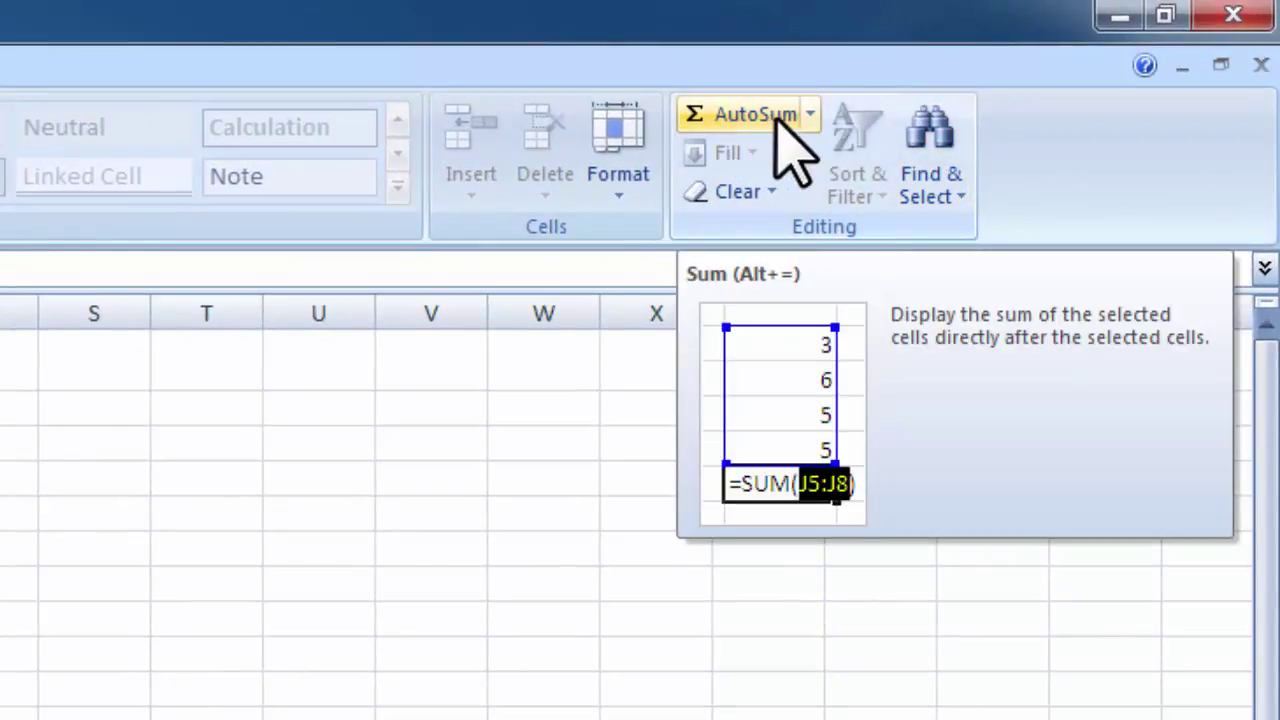
key("Escape")
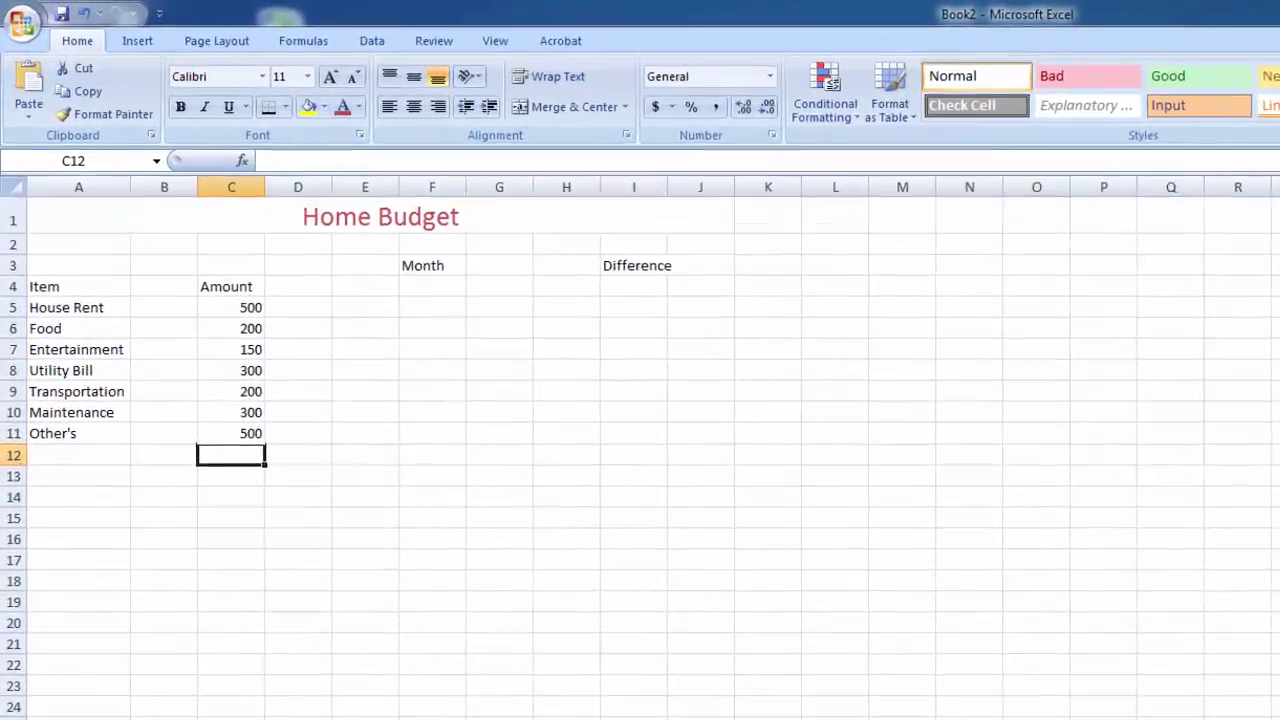
Total the amounts in C5:C11 in cell C12 with AutoSum
left_click(755, 114)
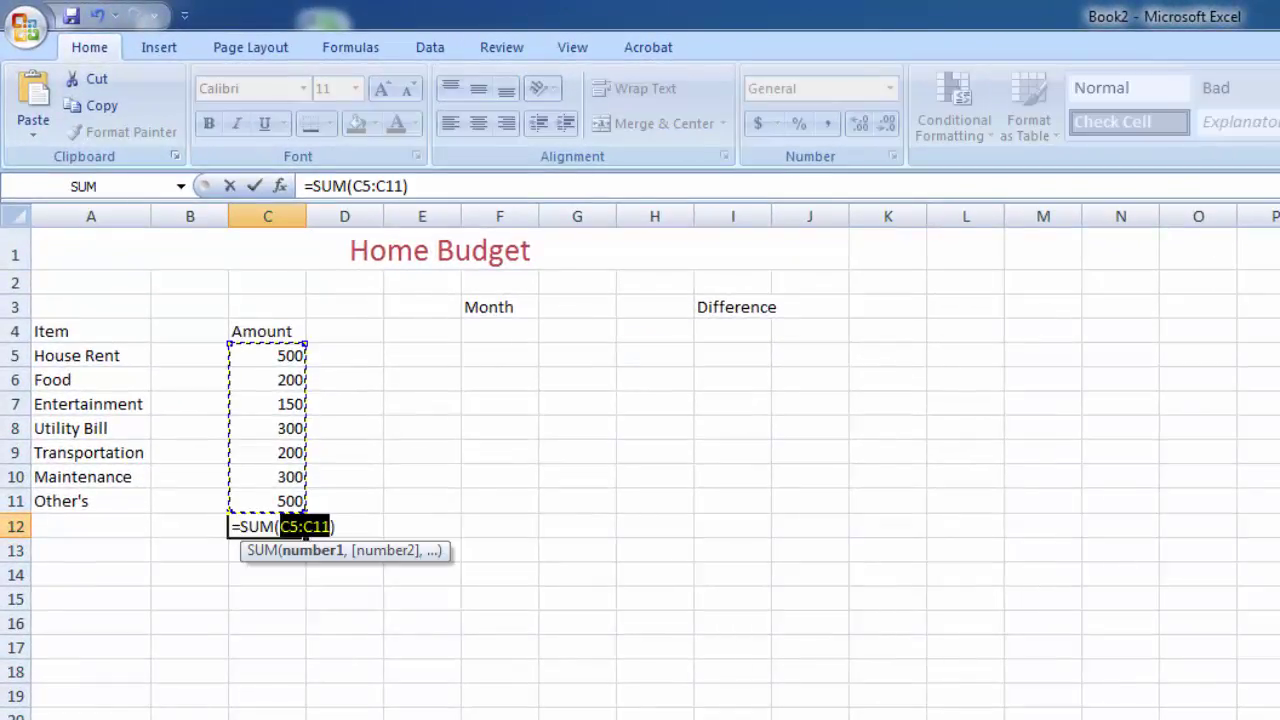
key("Return")
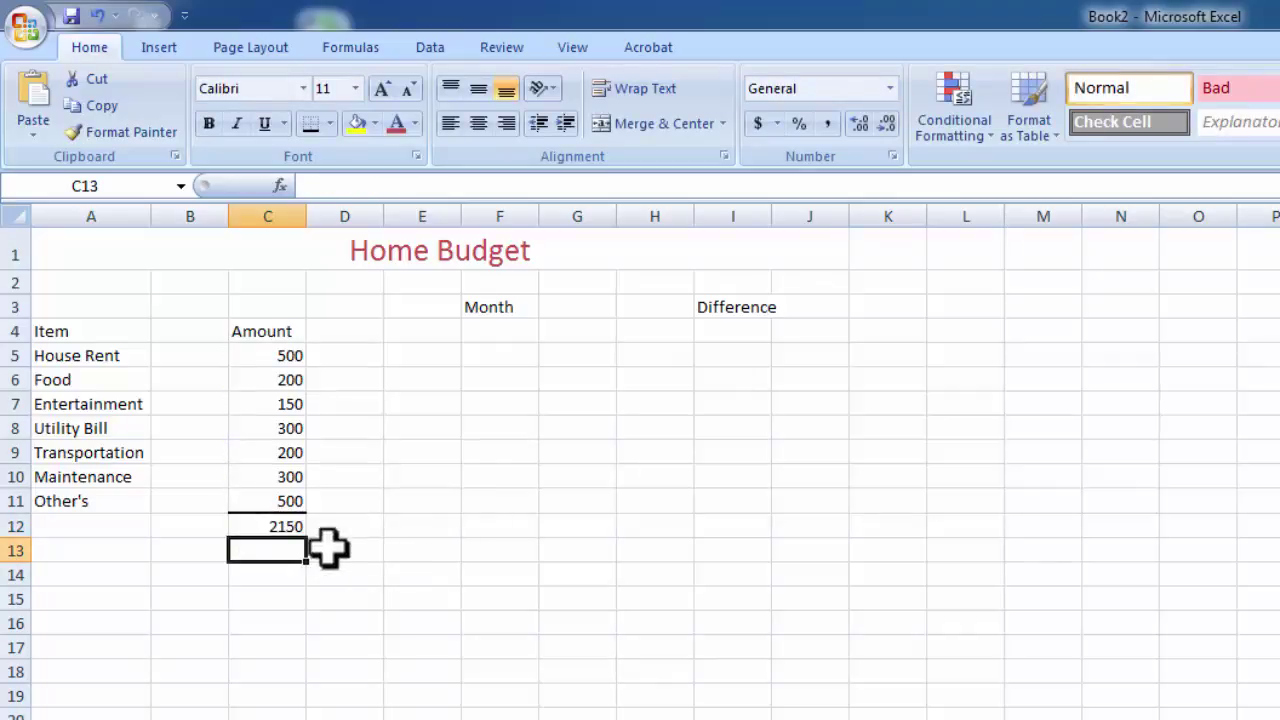
left_click(288, 530)
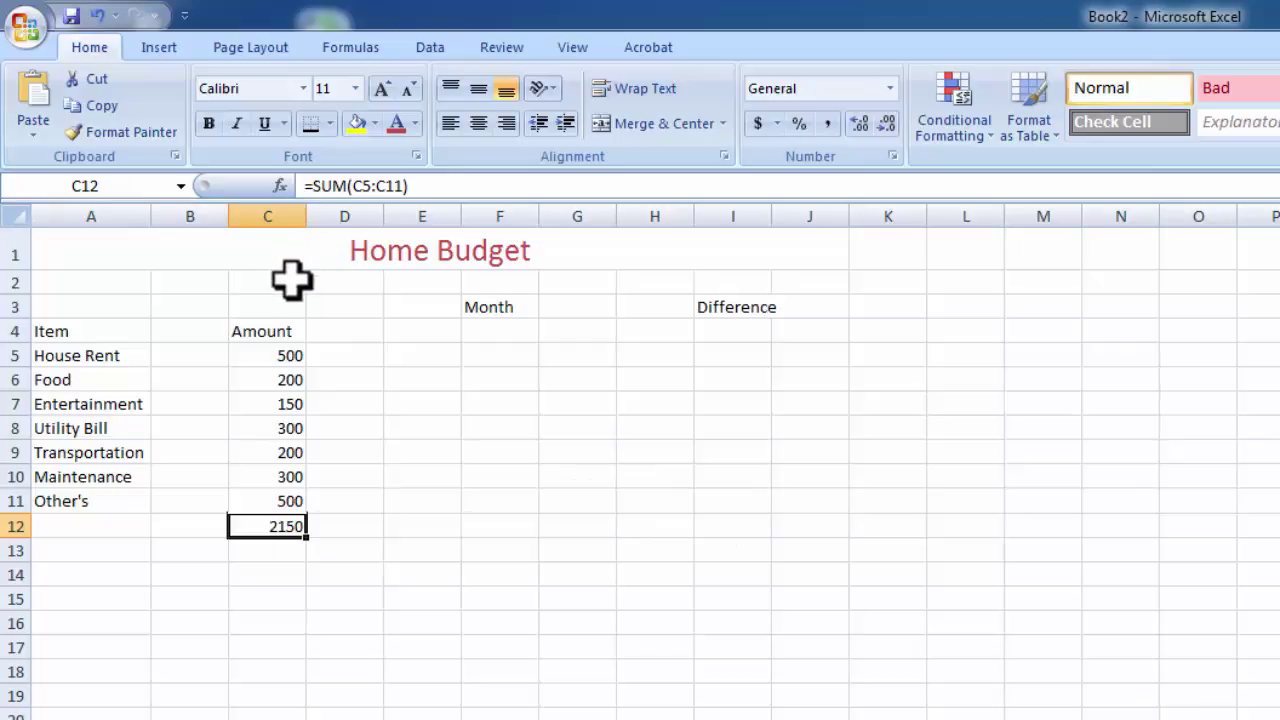
Format column C as Currency with the $ symbol and 2 decimal places
left_click(266, 214)
right_click(266, 216)
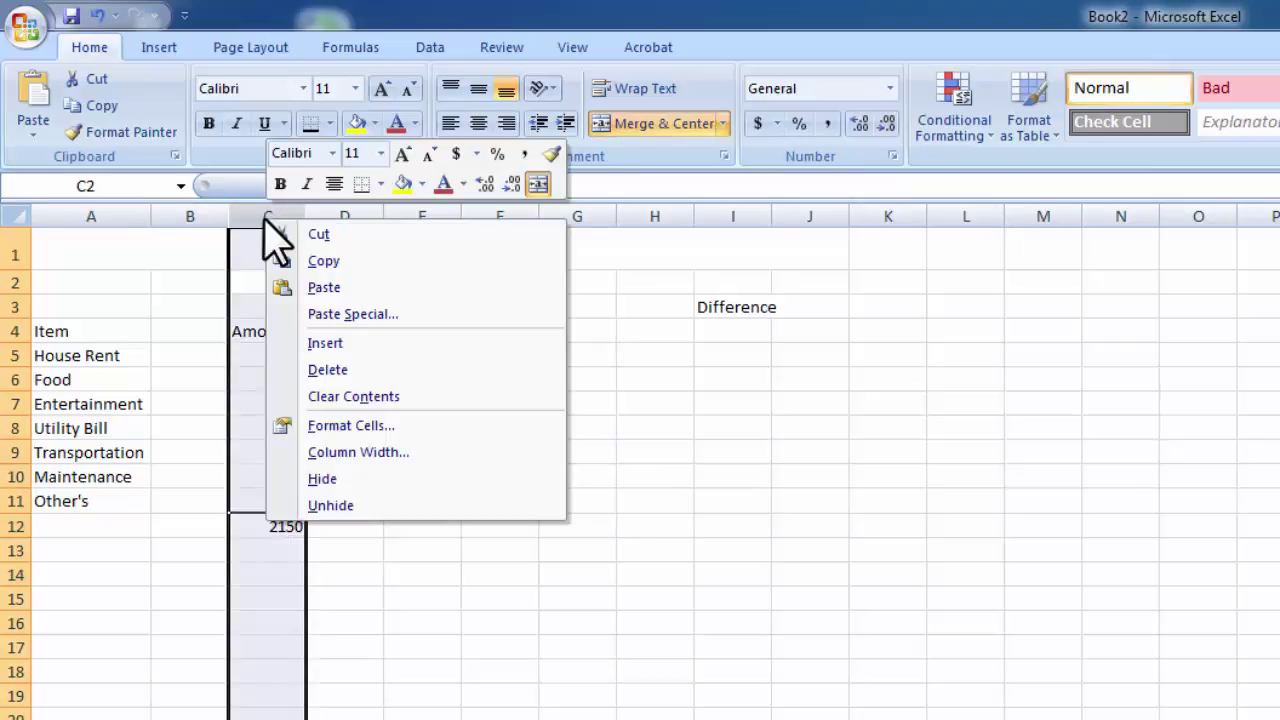
left_click(352, 425)
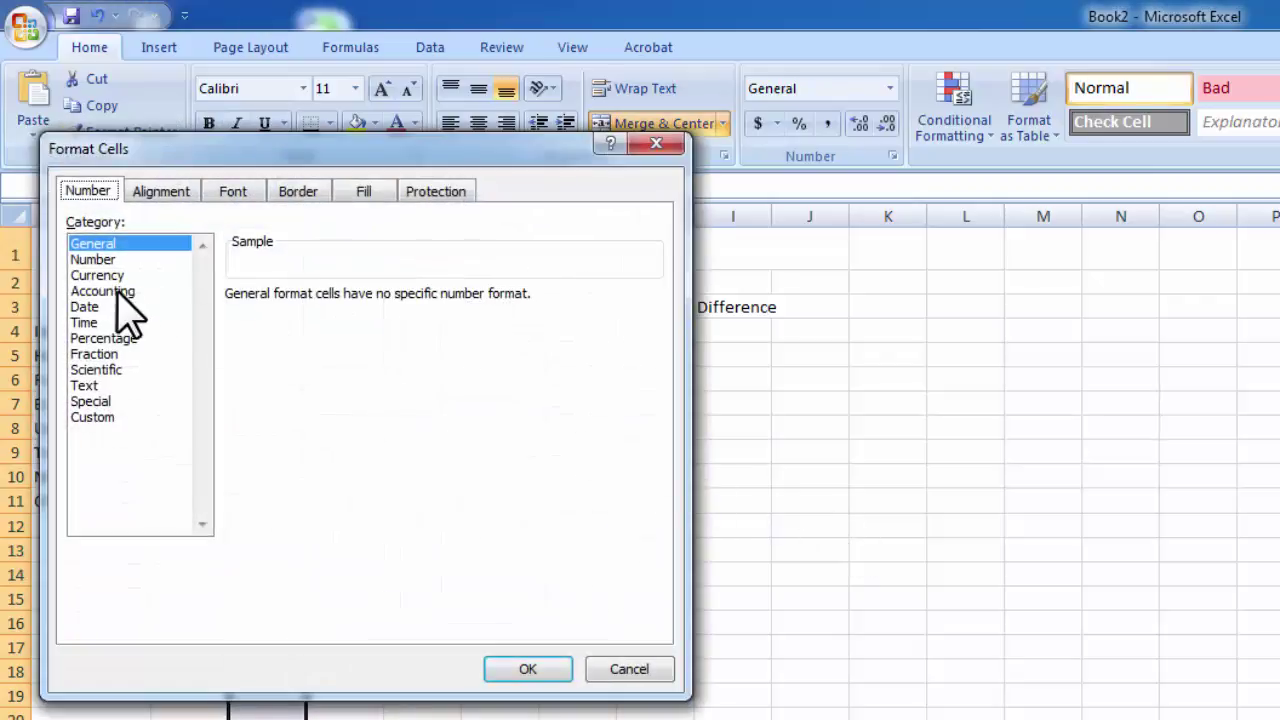
left_click(98, 275)
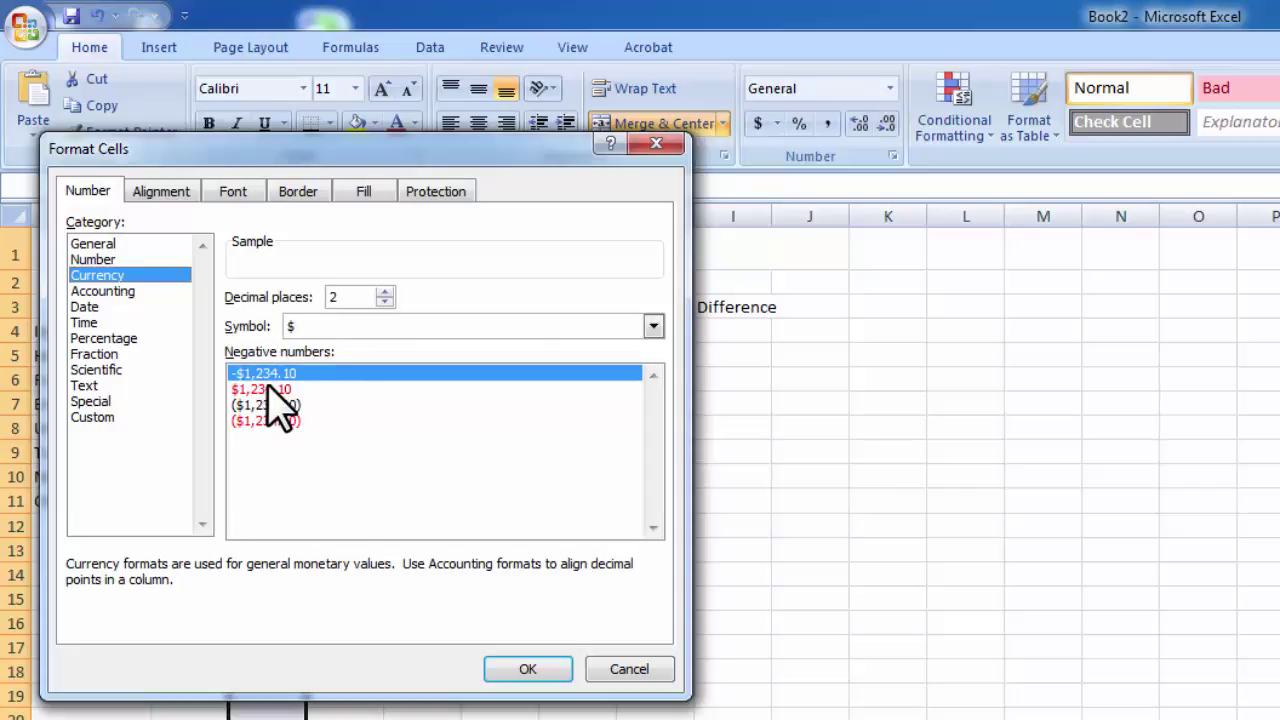
left_click(529, 670)
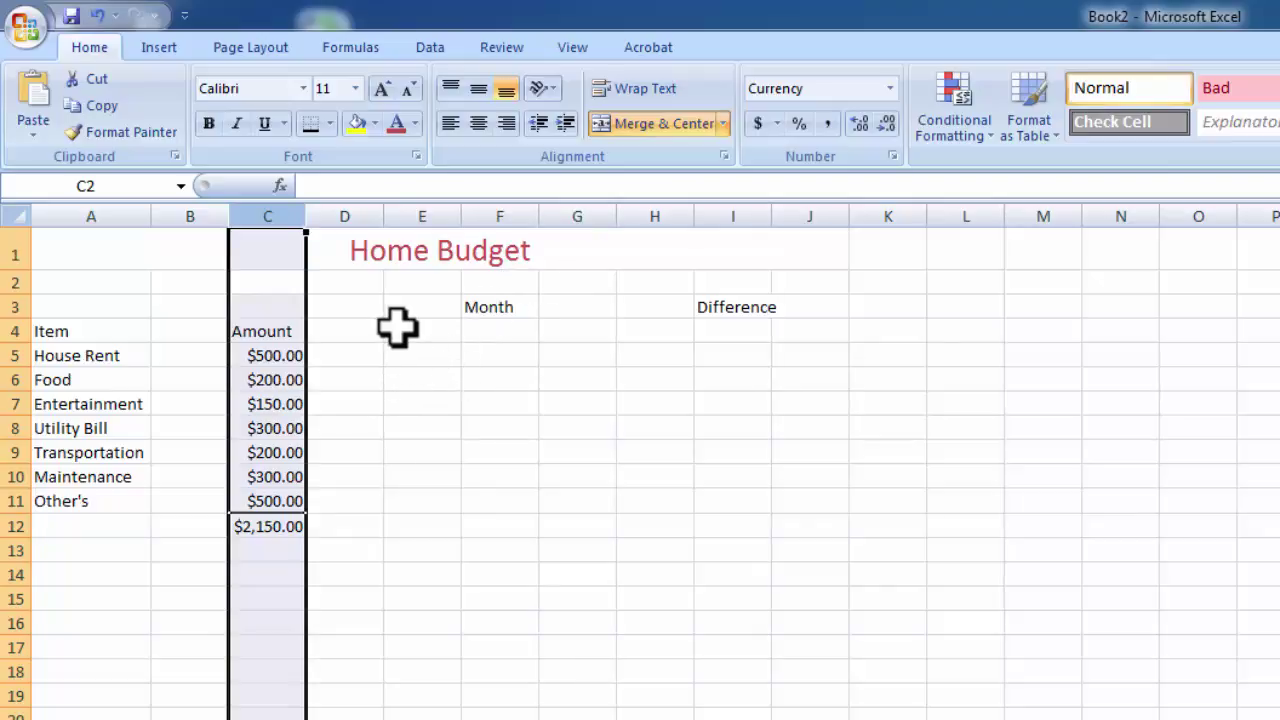
Enter the month headings January in cell E4 and February in cell F4
left_click(398, 326)
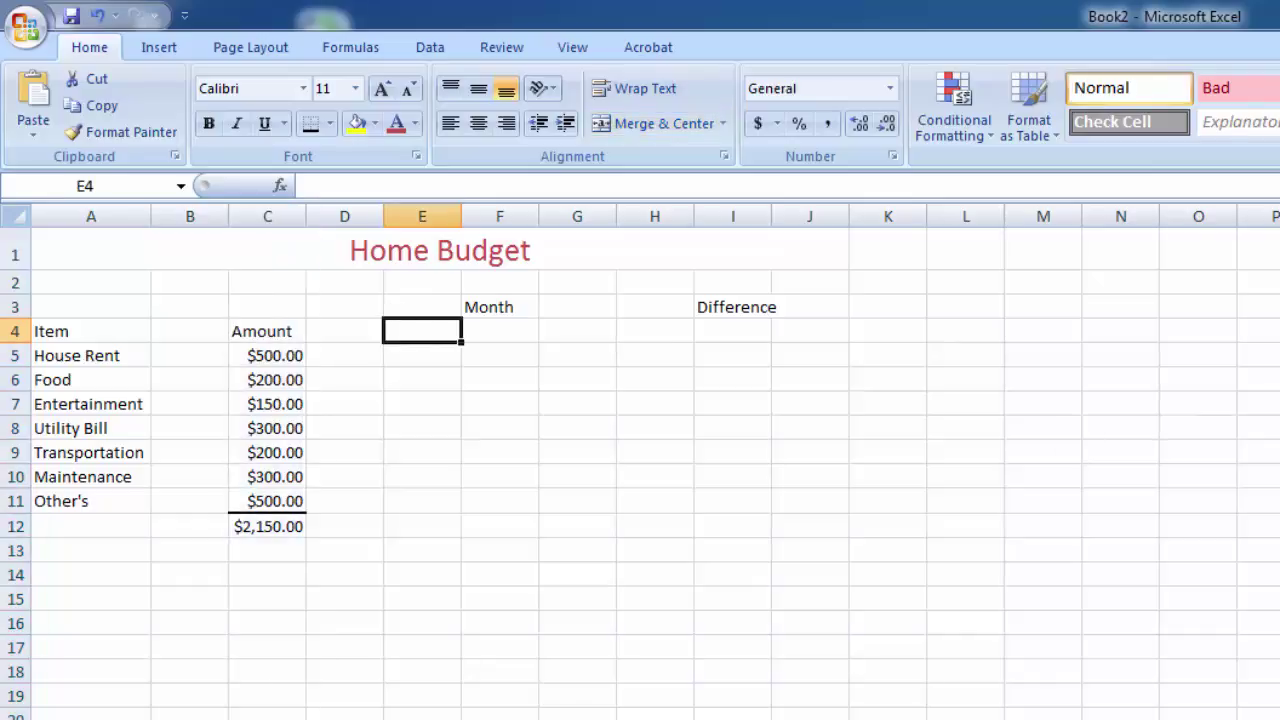
type("Janu")
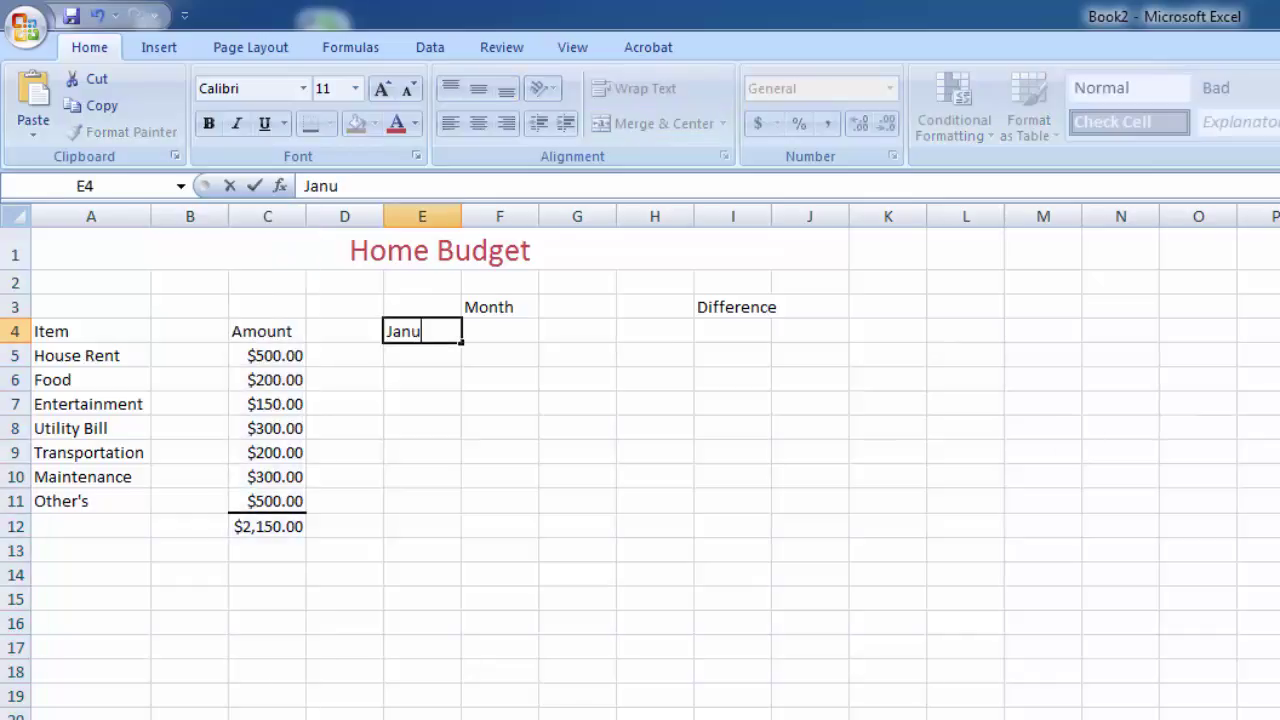
type("ary")
key("Return")
left_click(422, 331)
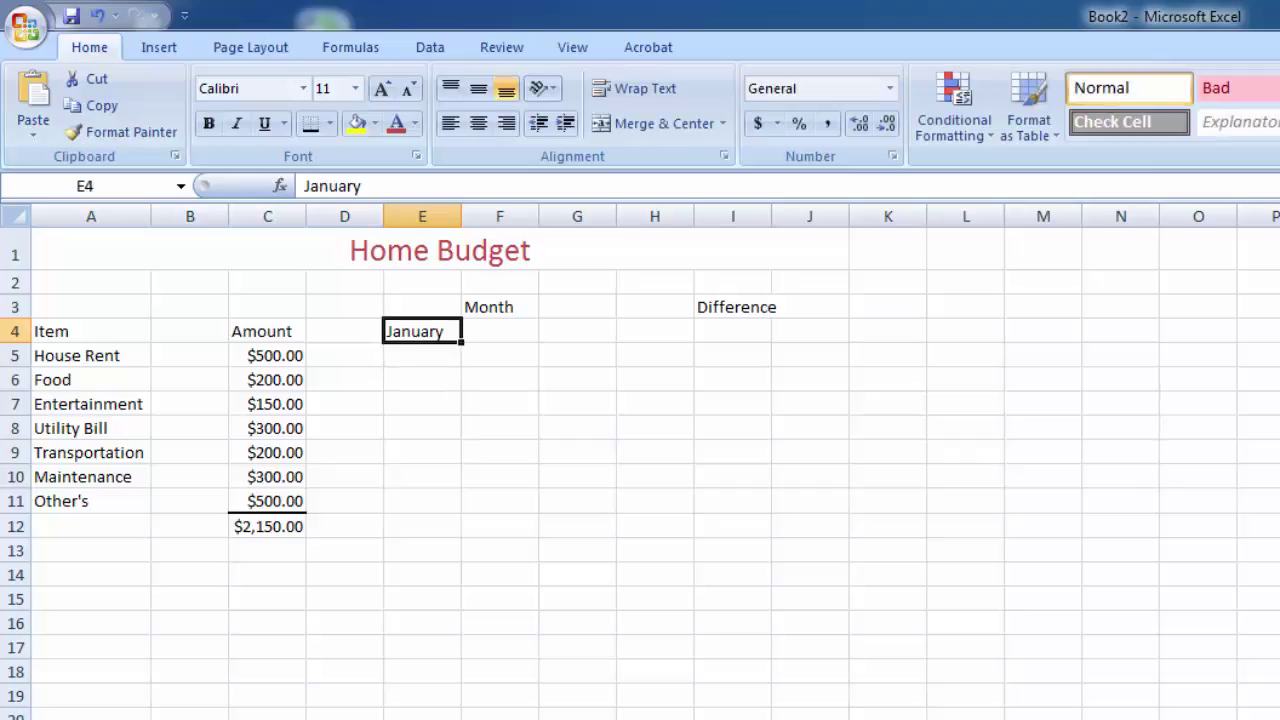
left_click(500, 331)
type("F")
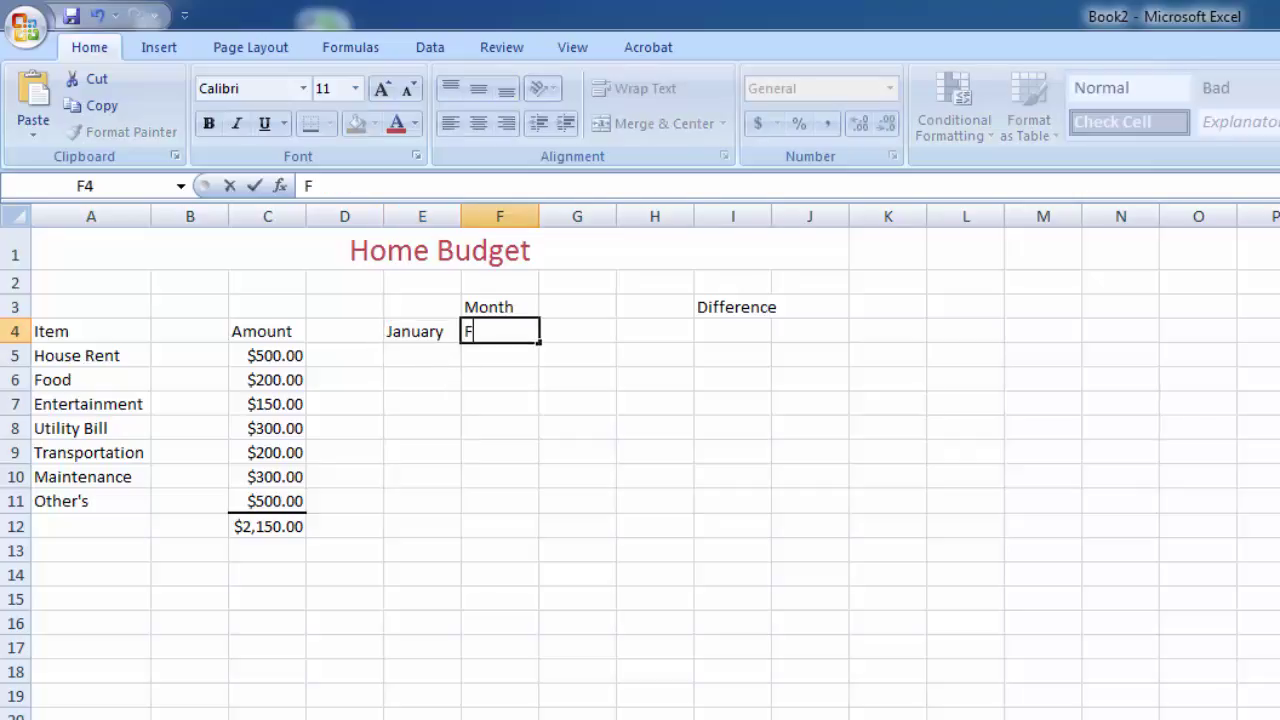
type("ebruary")
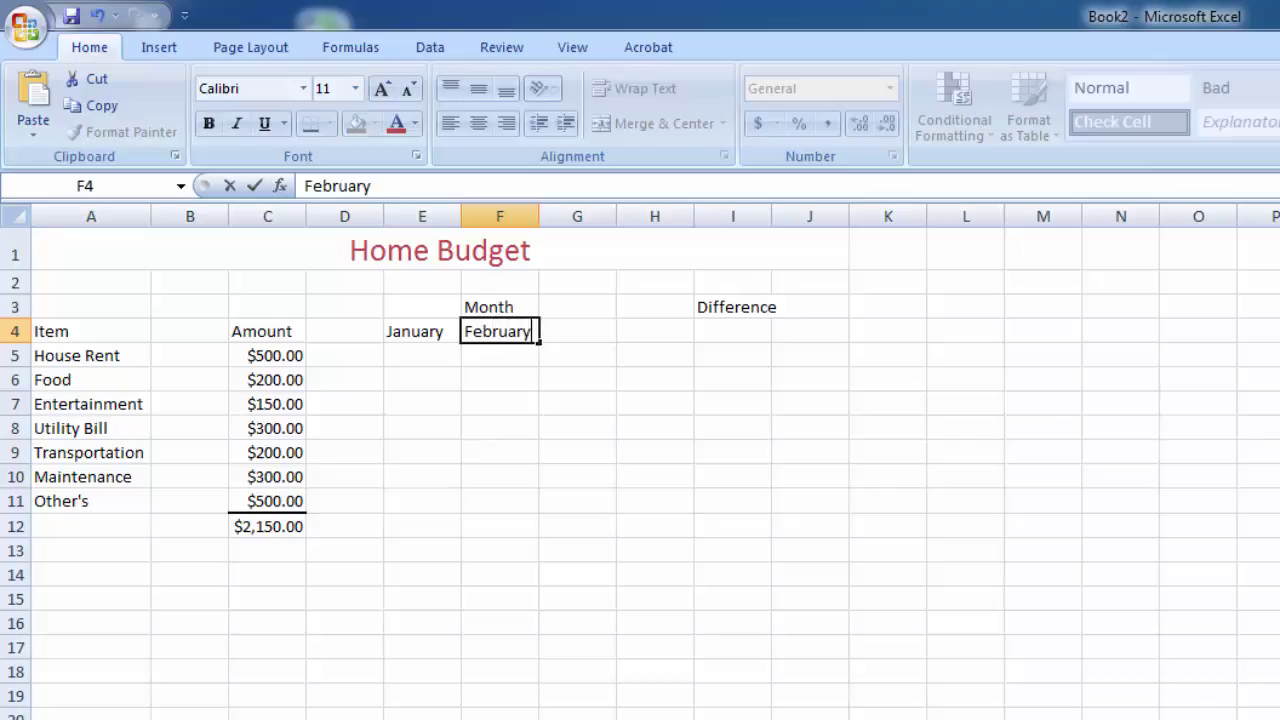
key("Tab")
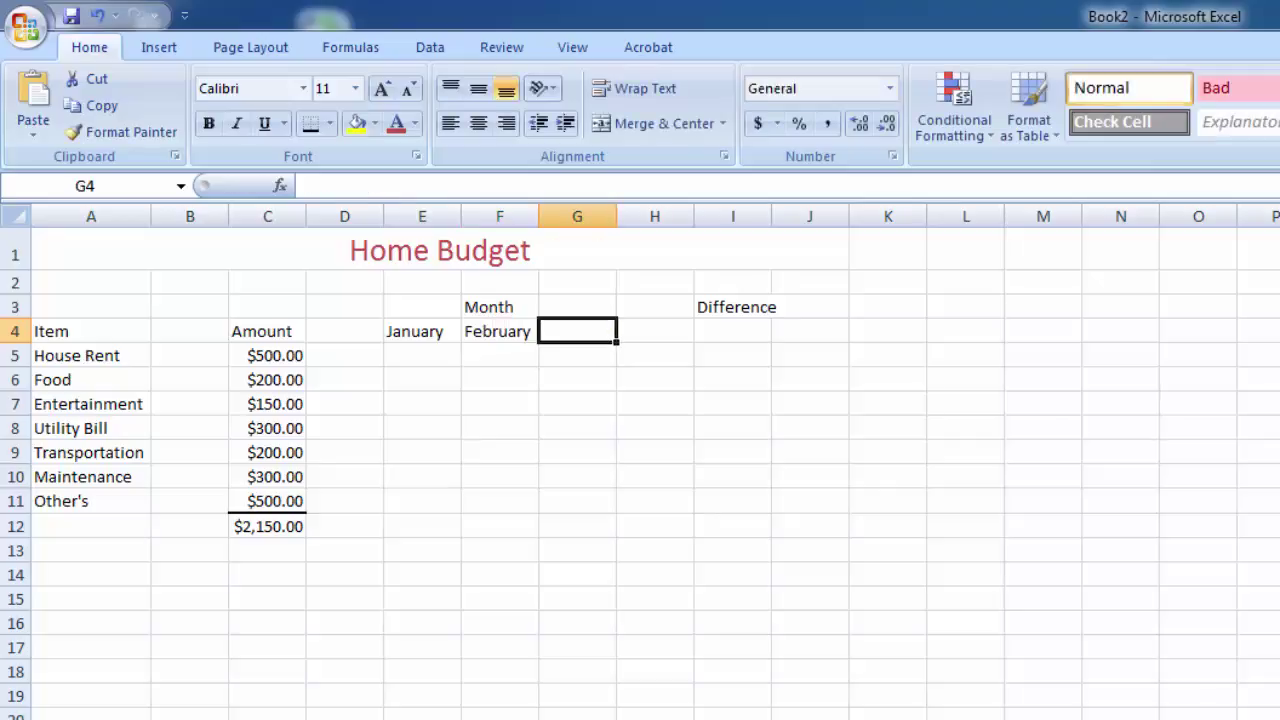
Enter the month heading March in cell G4, beside February
type("Marcch")
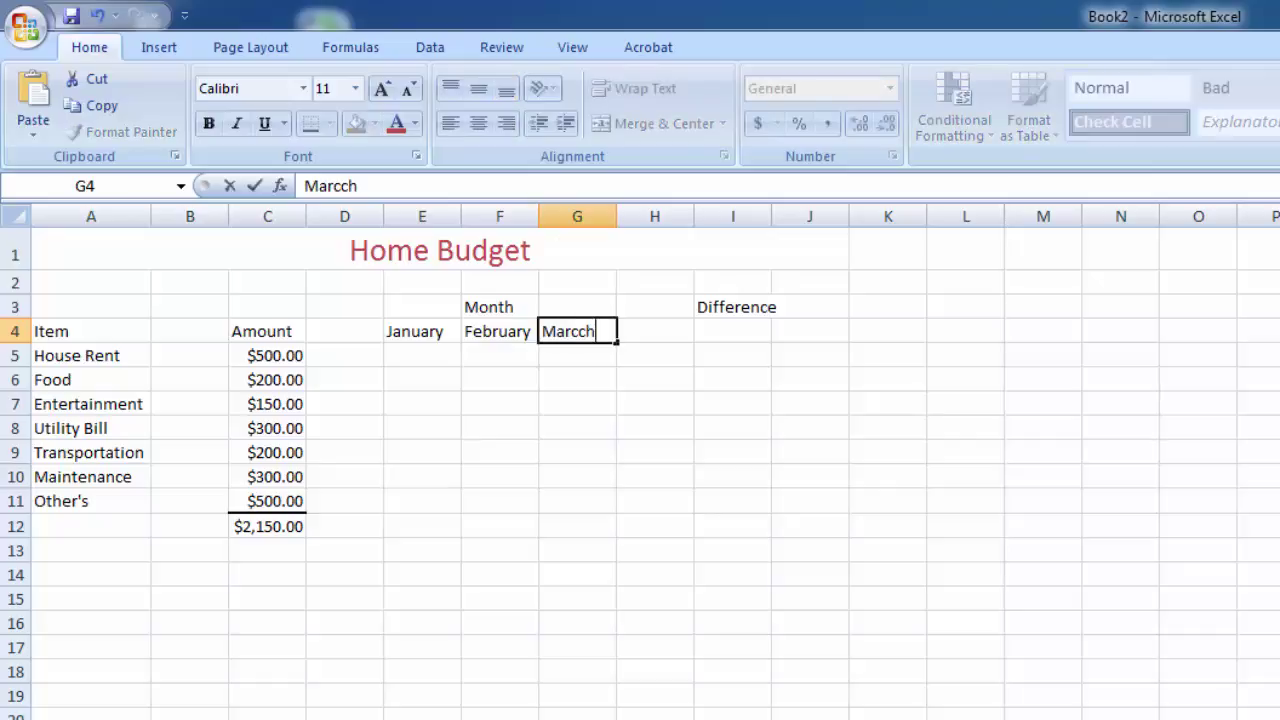
key("BackSpace")
key("BackSpace")
type("h")
key("Return")
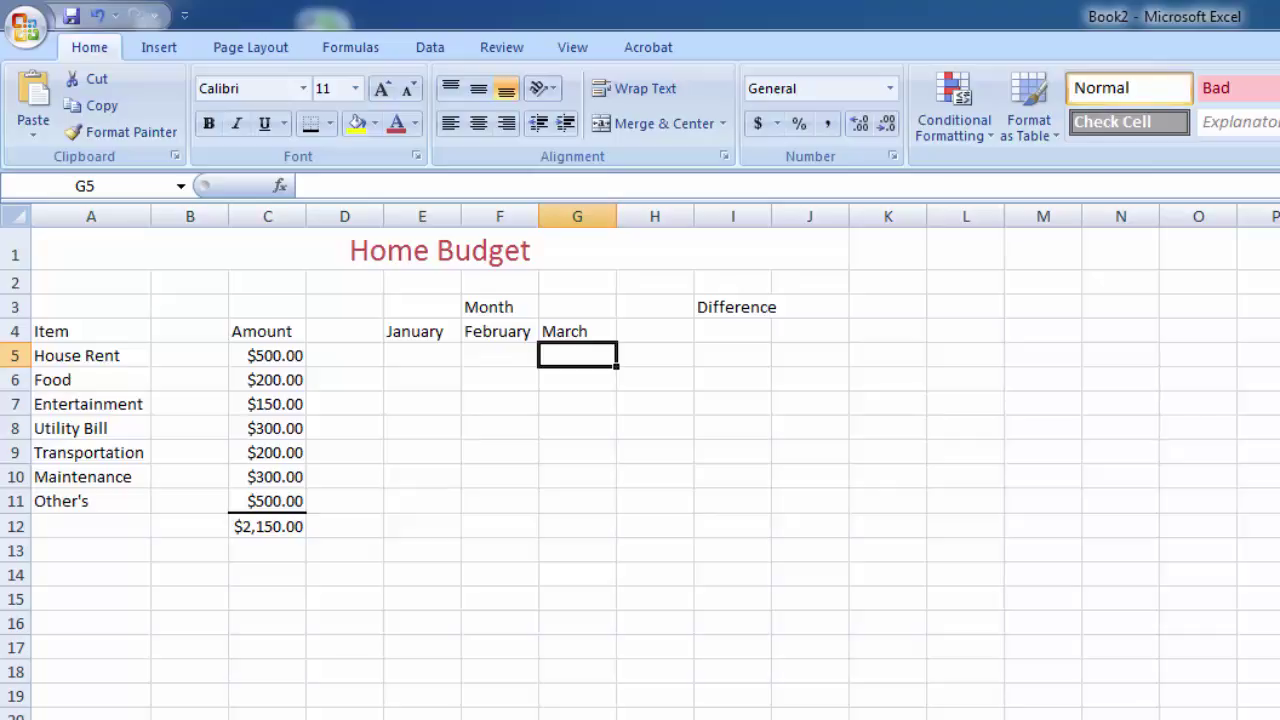
Enter January, February and March in cells H4, I4 and J4 under the Difference heading
left_click(655, 355)
left_click(655, 331)
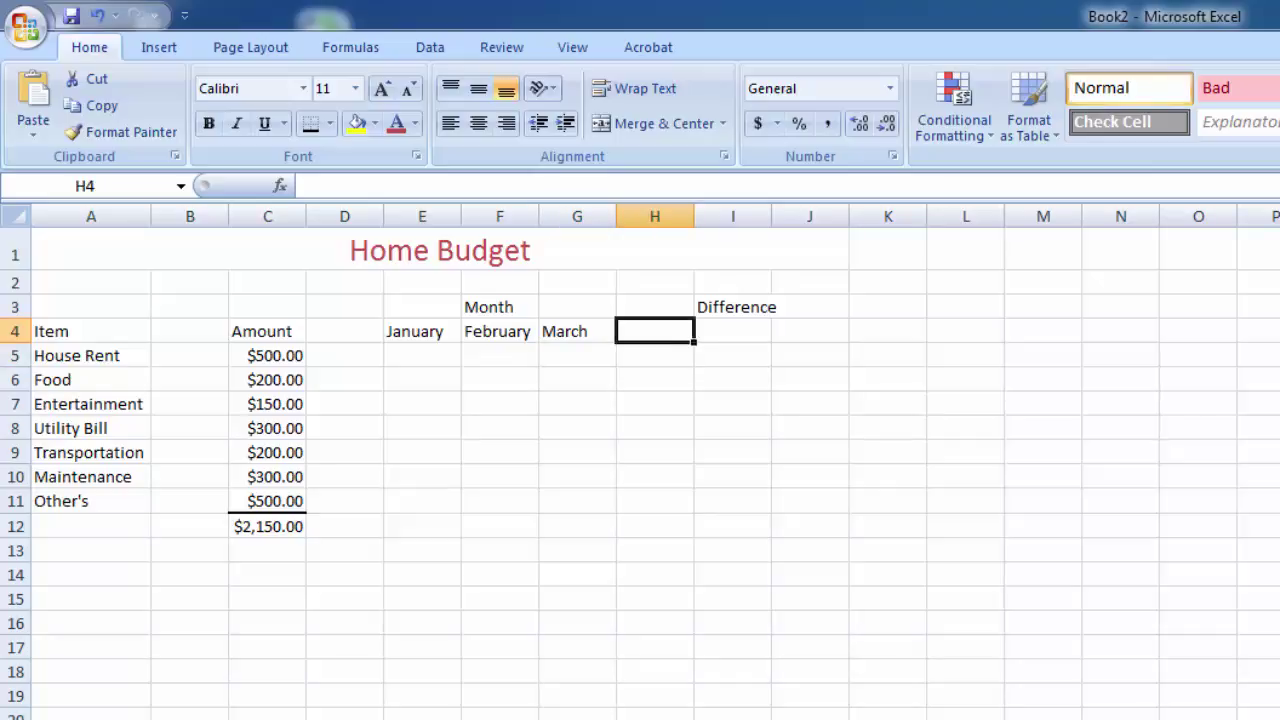
type("Janu")
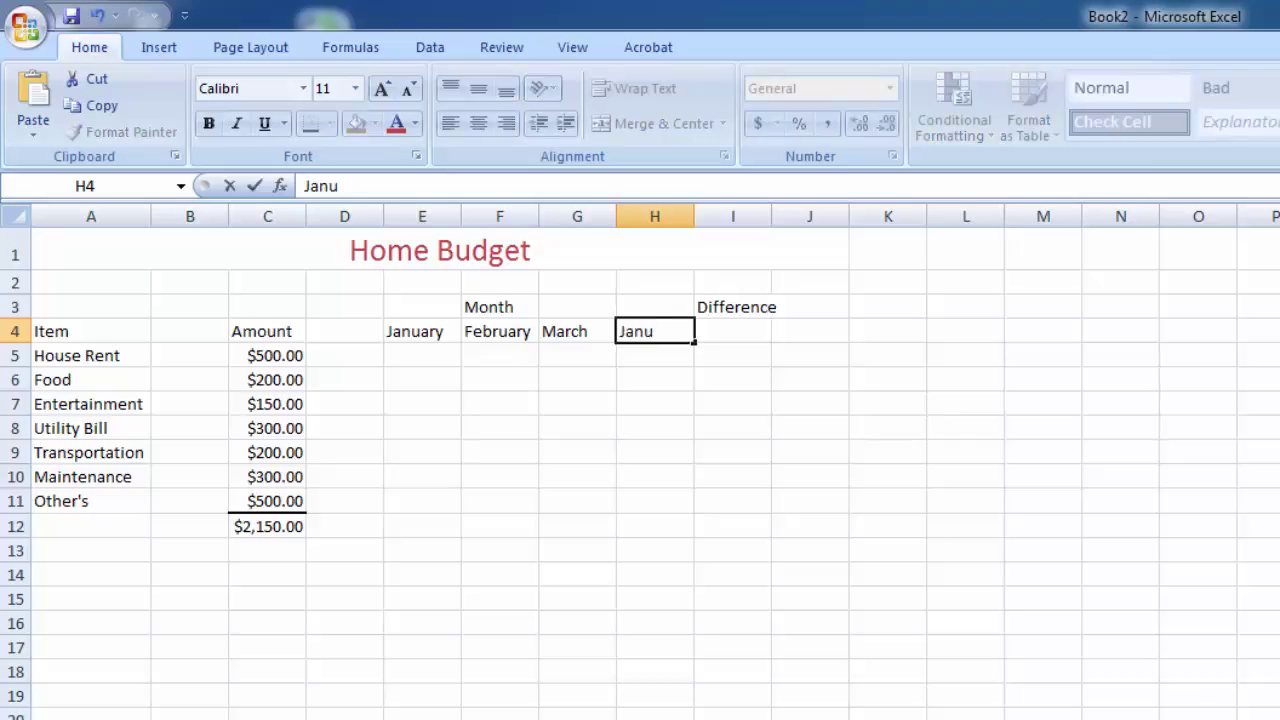
type("ary")
key("Tab")
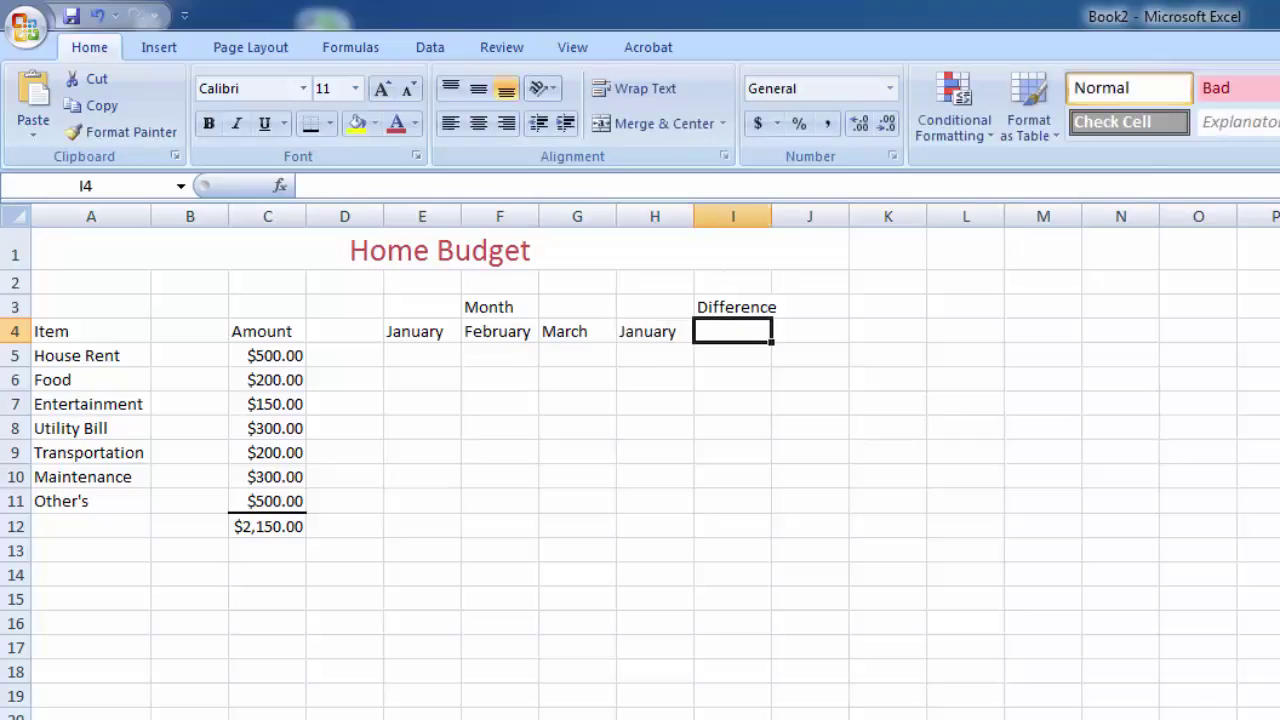
type("F")
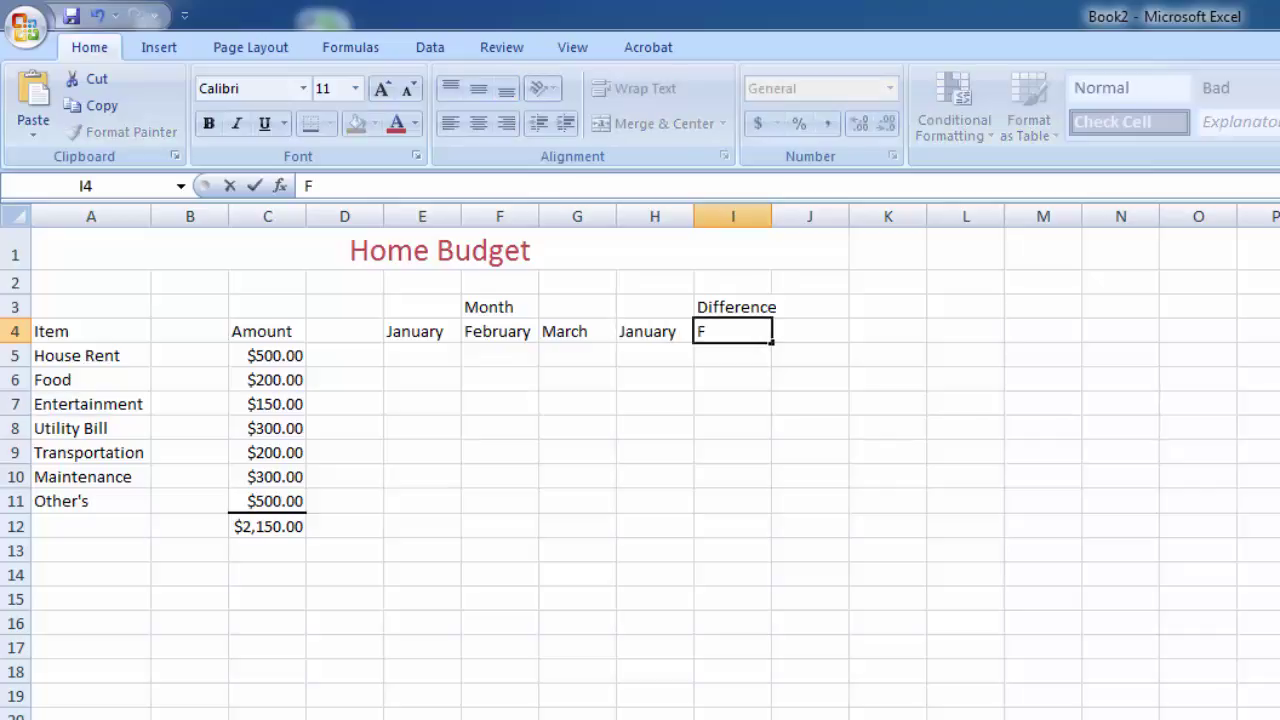
type("ebruary")
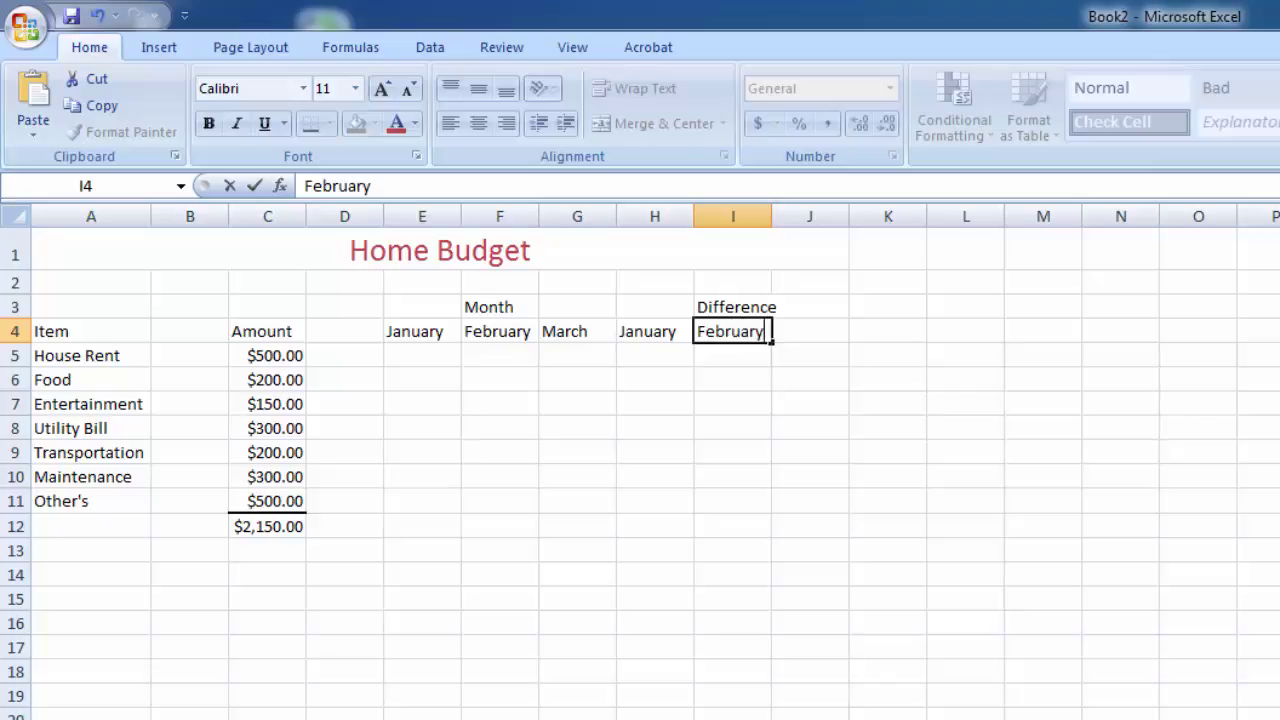
key("Tab")
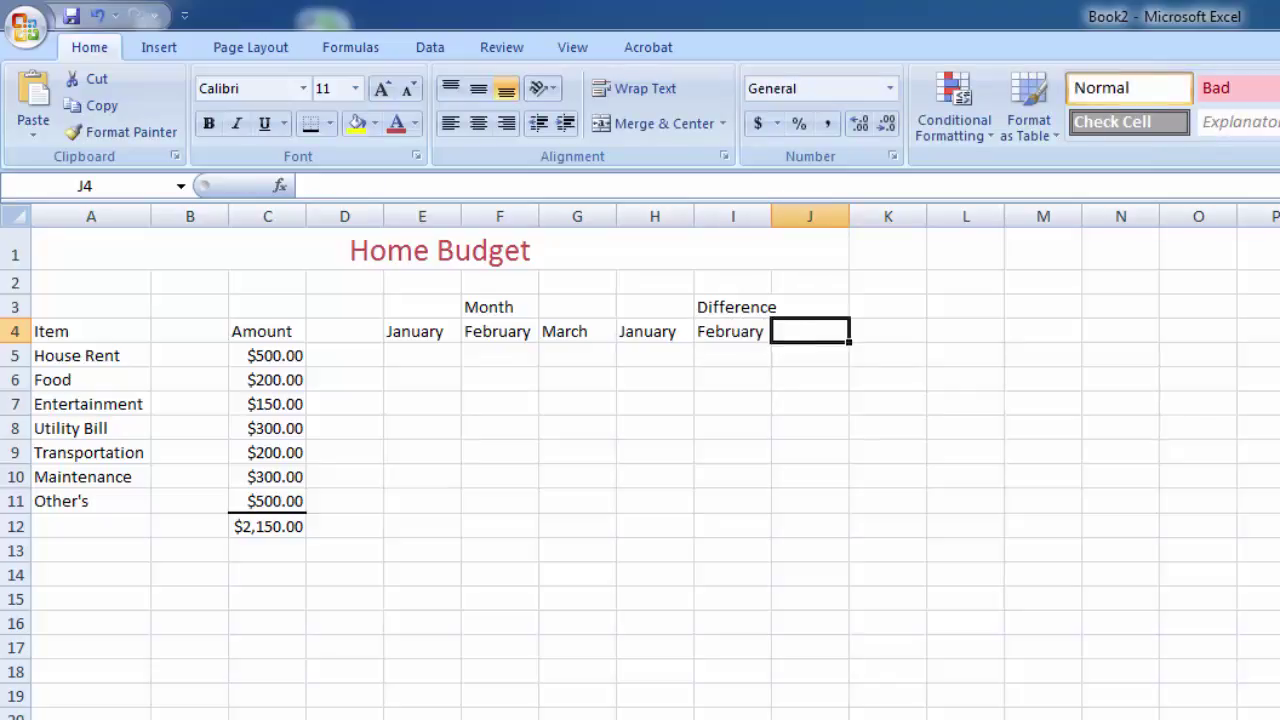
type("Ma")
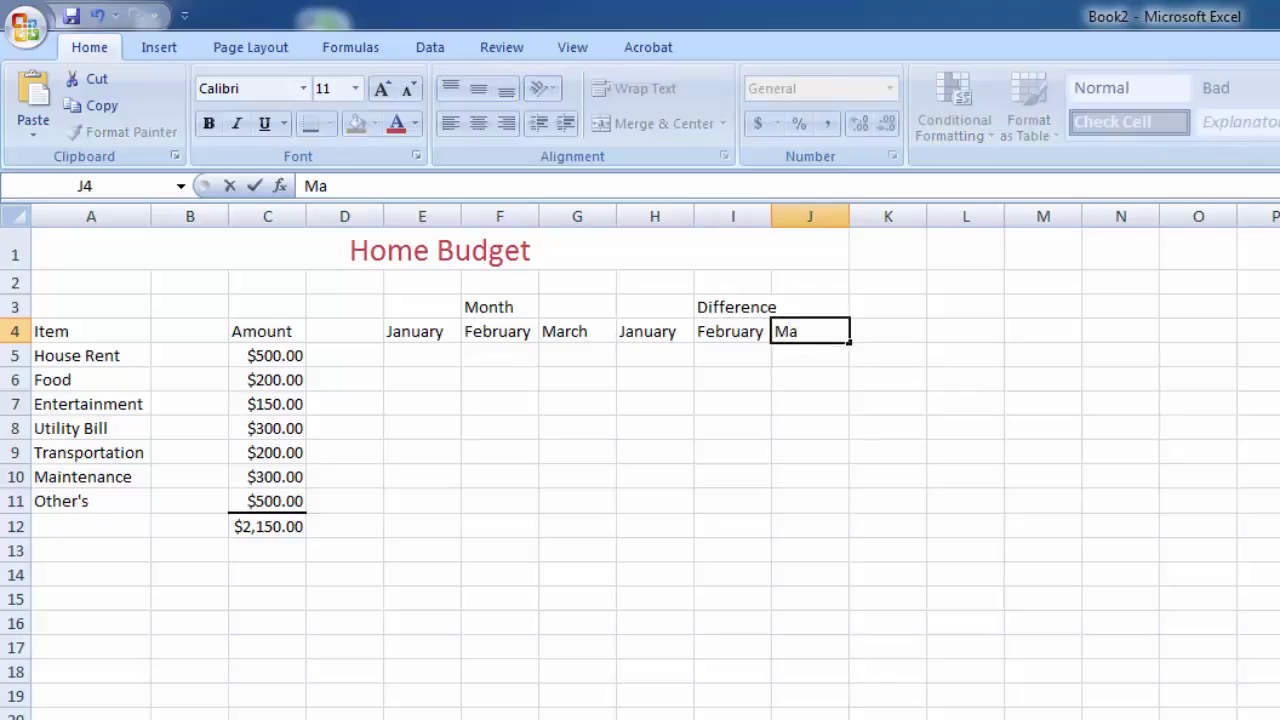
type("rch")
key("Return")
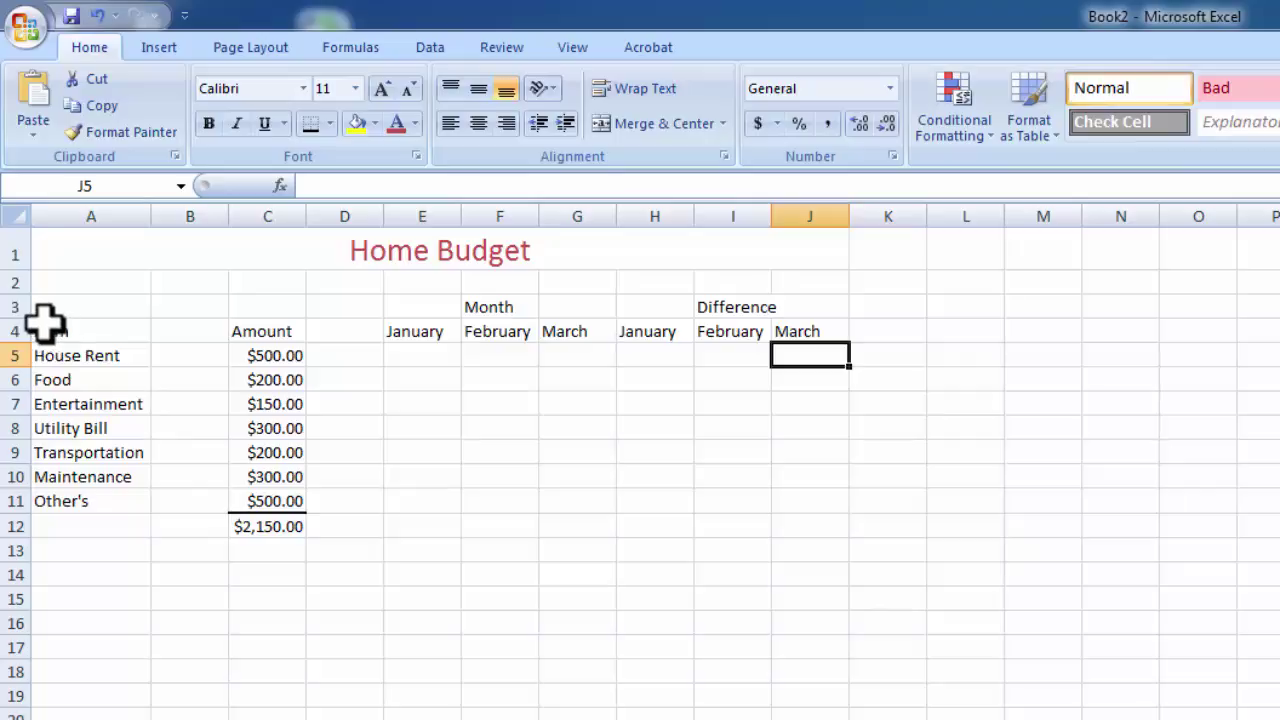
Apply outside borders around the Item and Amount table in A4:C12
left_click_drag(46, 325, 280, 525)
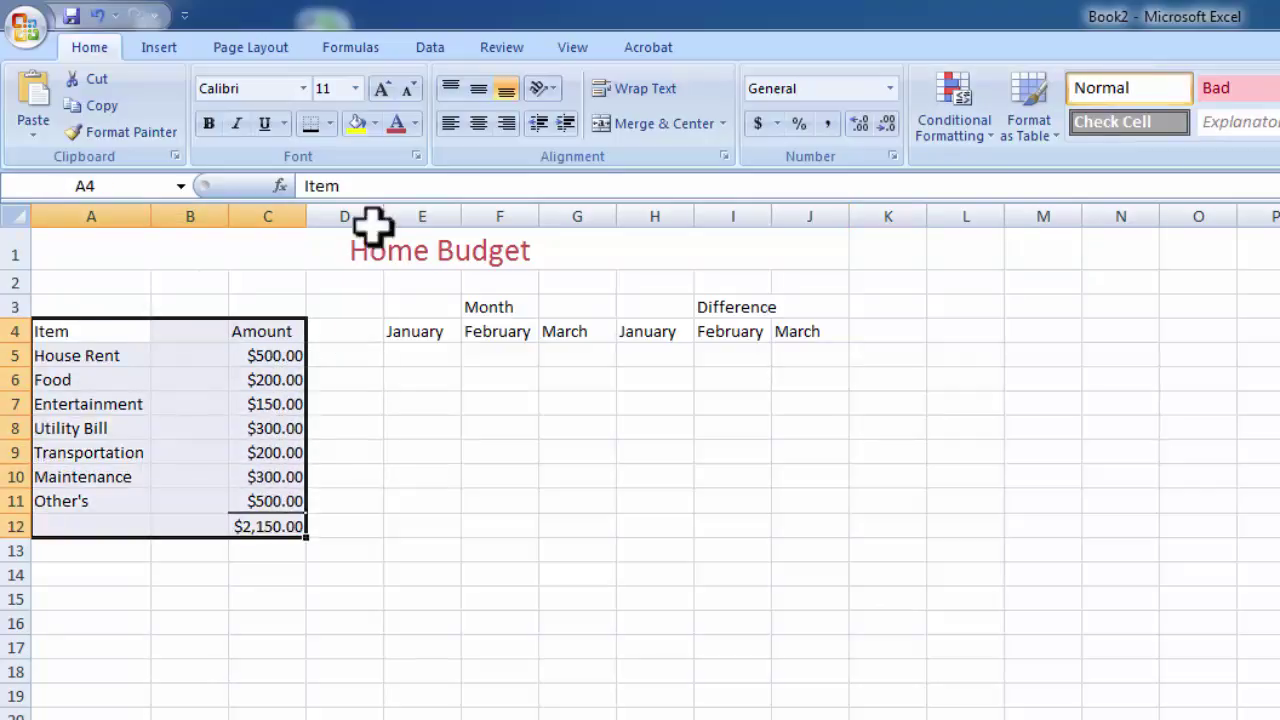
left_click(329, 124)
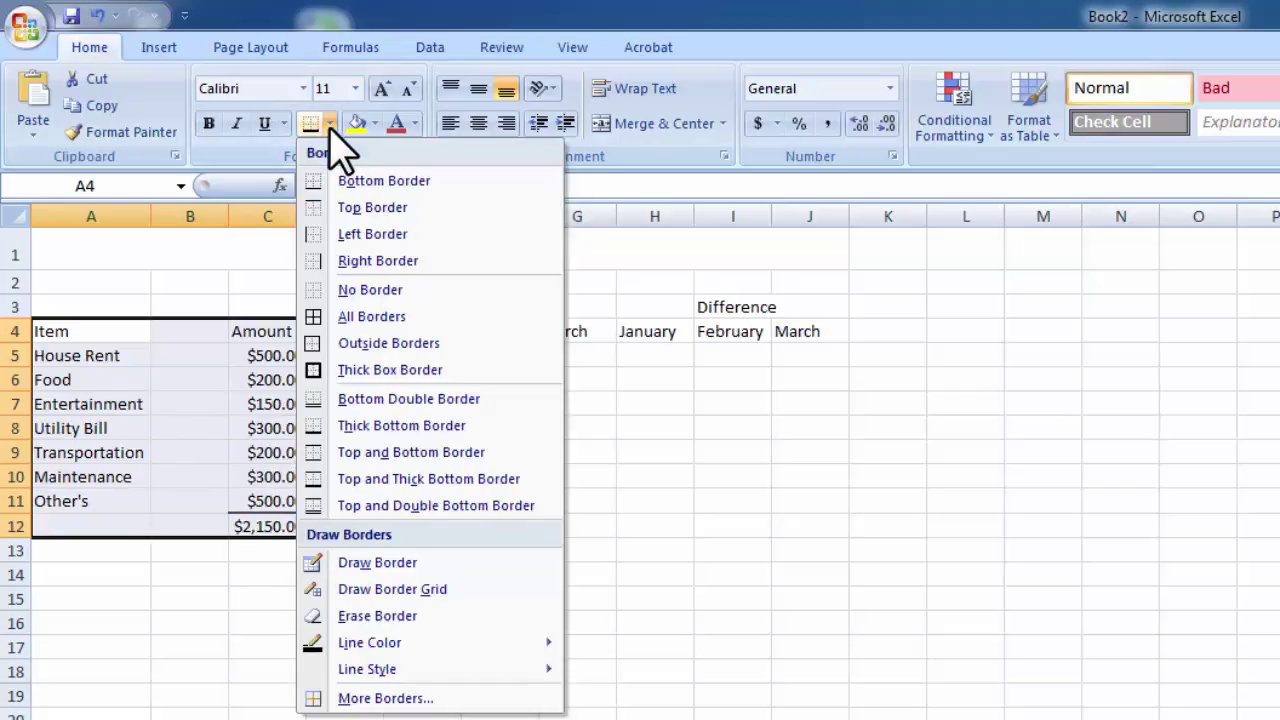
left_click(402, 343)
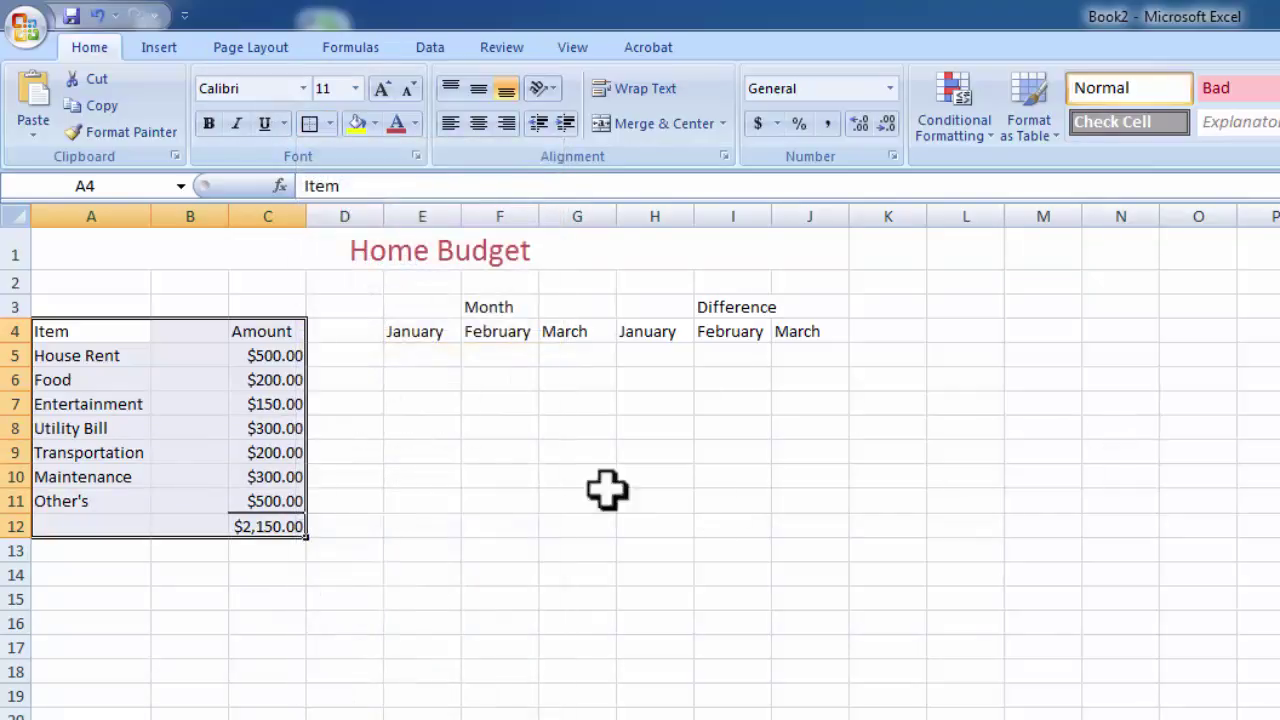
left_click(471, 375)
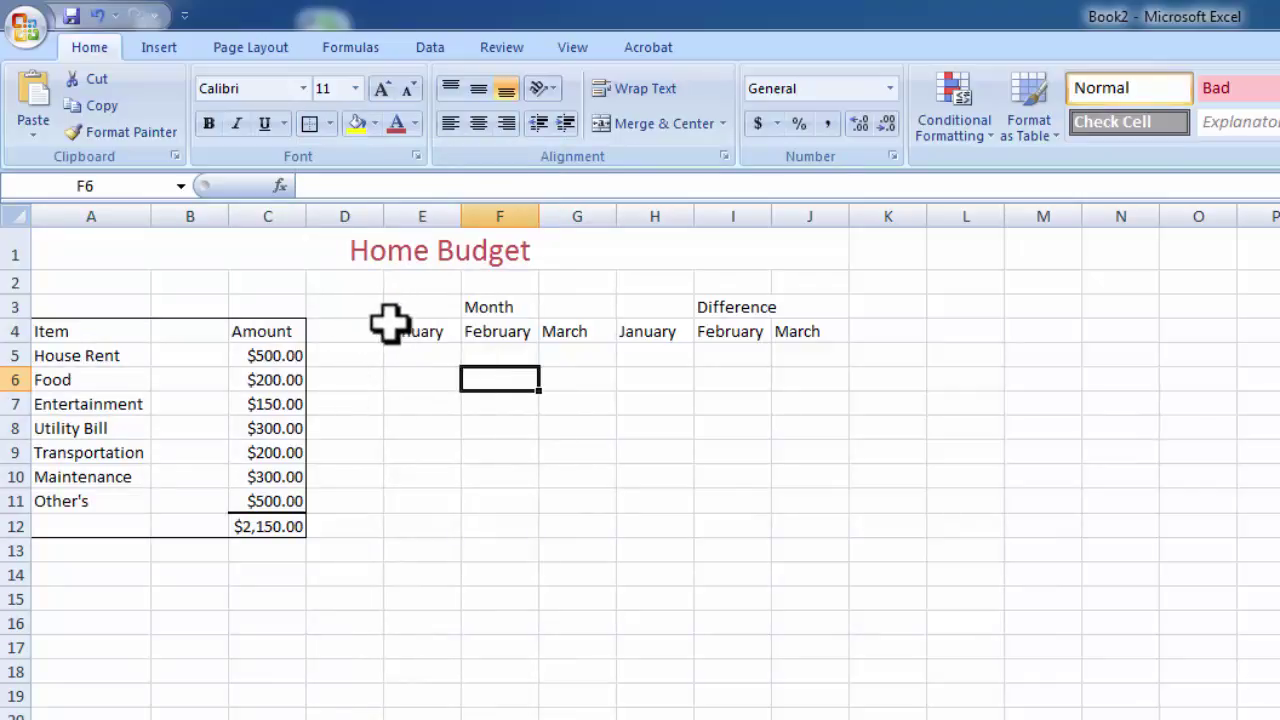
Apply outside borders around the Month block in E4:G12
left_click_drag(400, 329, 556, 518)
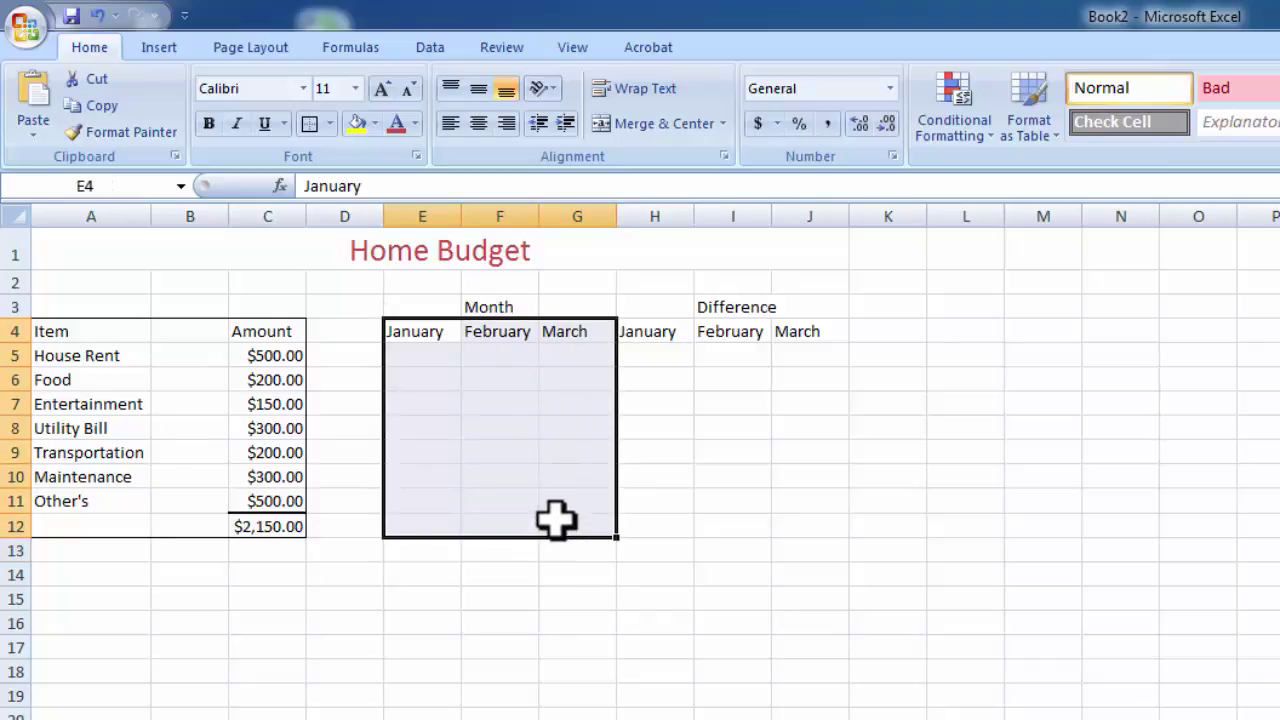
left_click(305, 128)
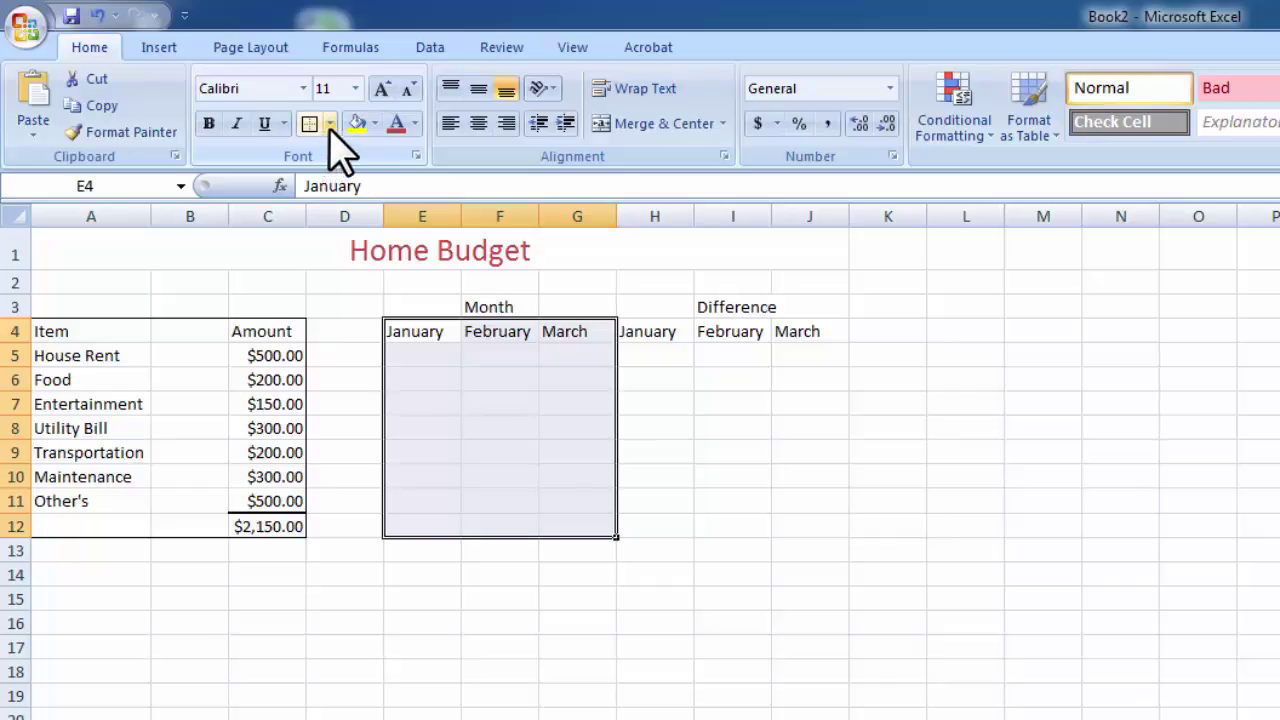
left_click(330, 124)
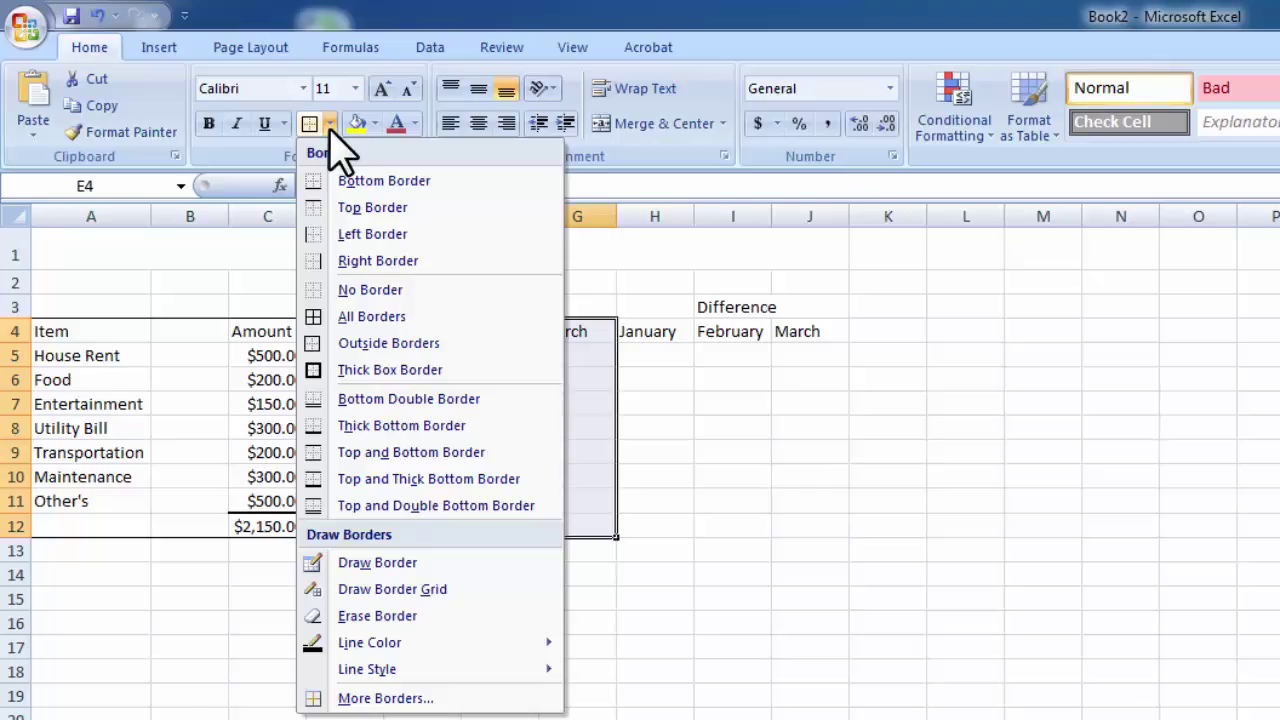
left_click(330, 126)
left_click(500, 380)
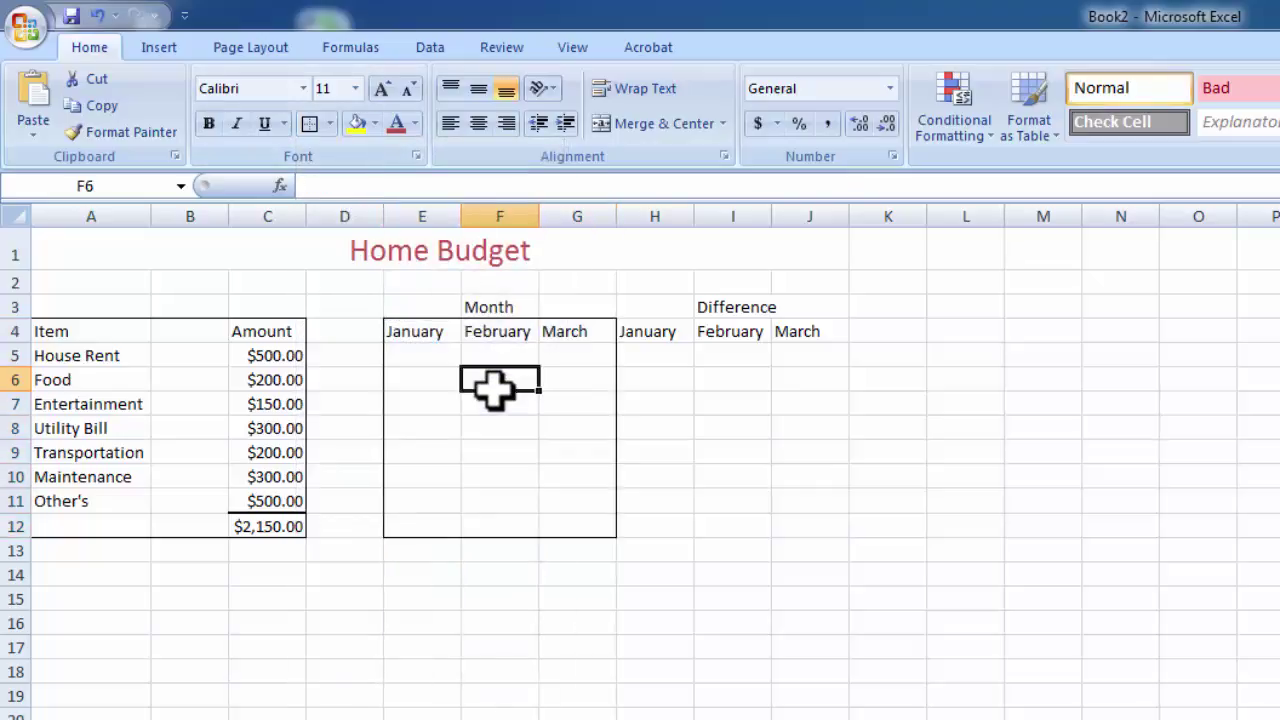
left_click(430, 356)
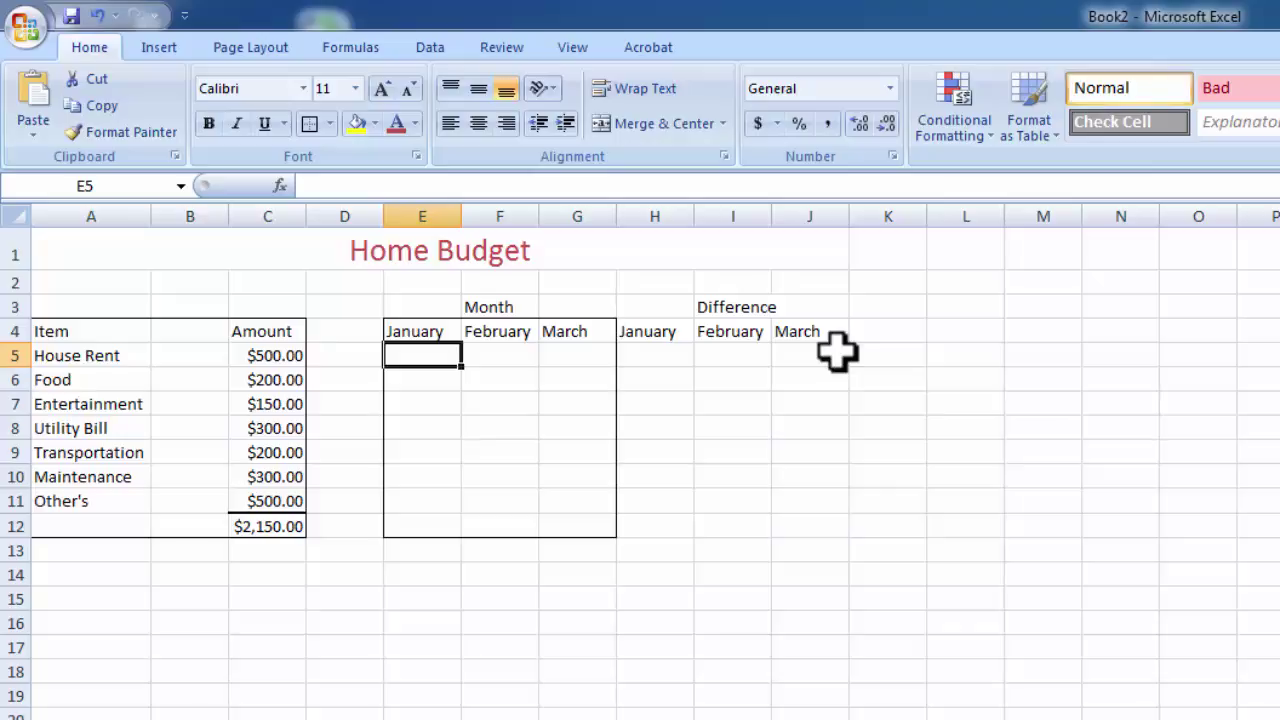
Enter the January amounts 500, 180, 160 and 310 in E5:E8, for House Rent through Utility Bill
type("500")
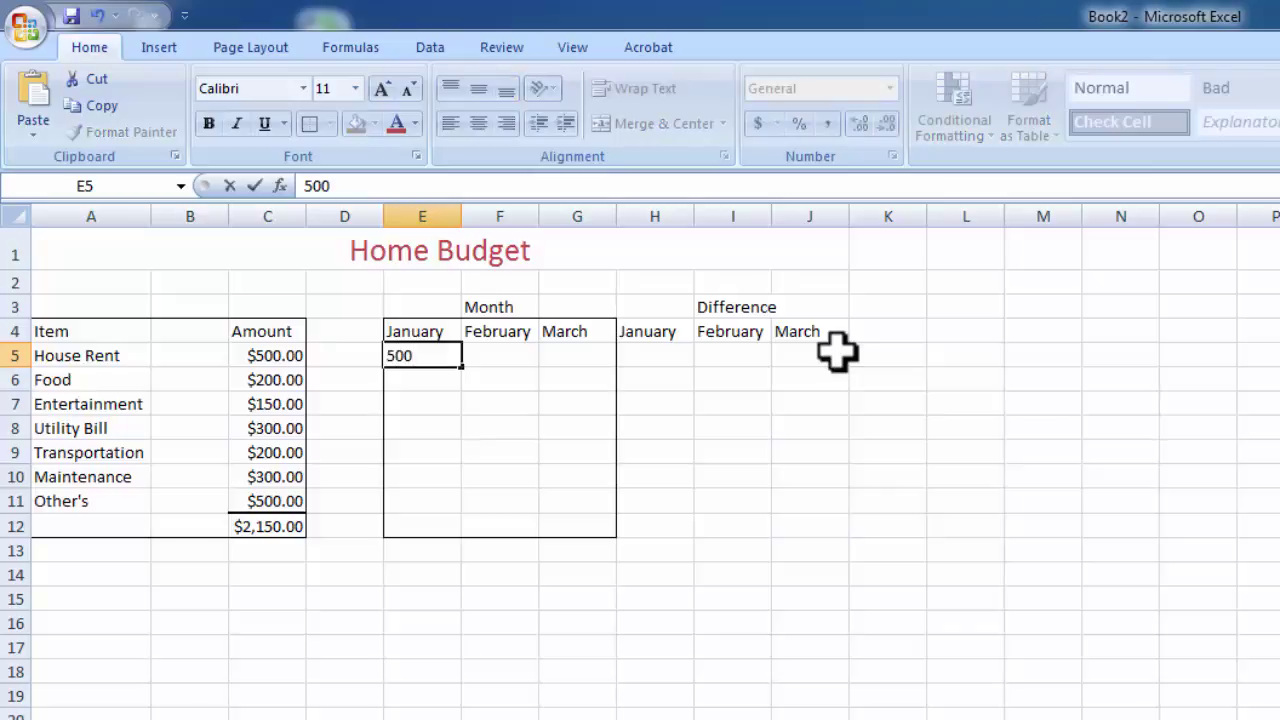
key("Return")
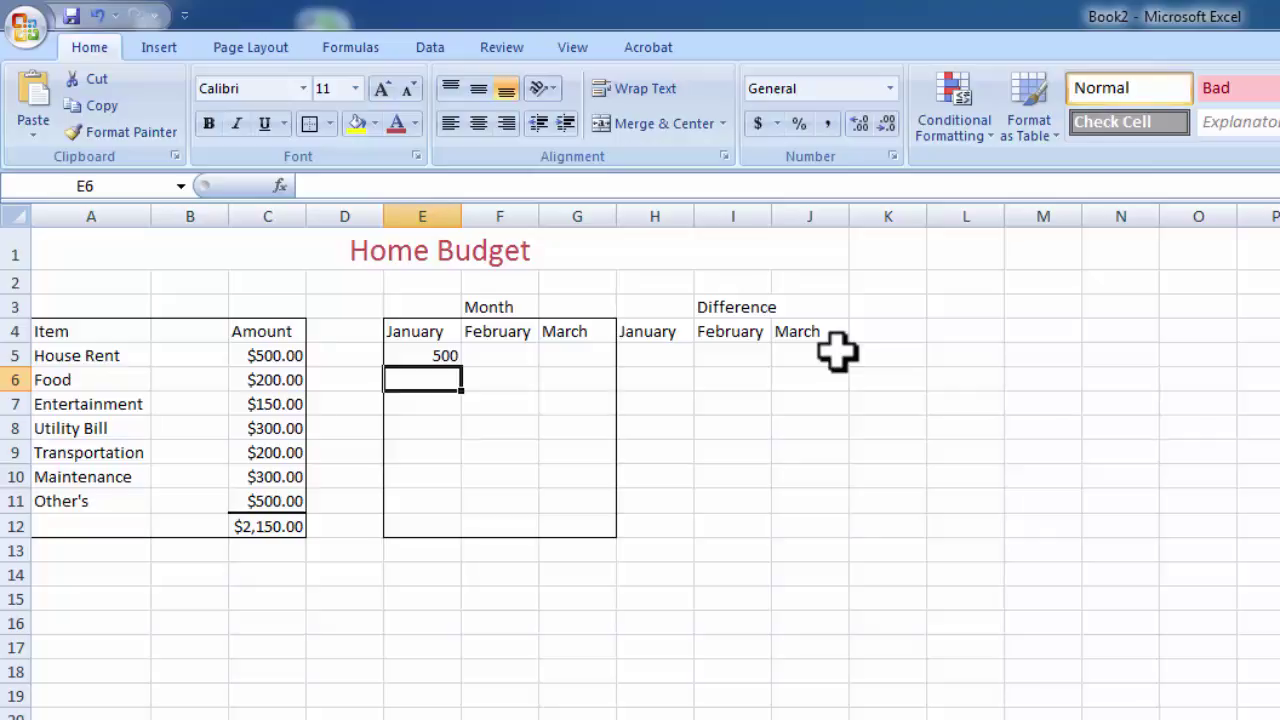
type("180")
key("Return")
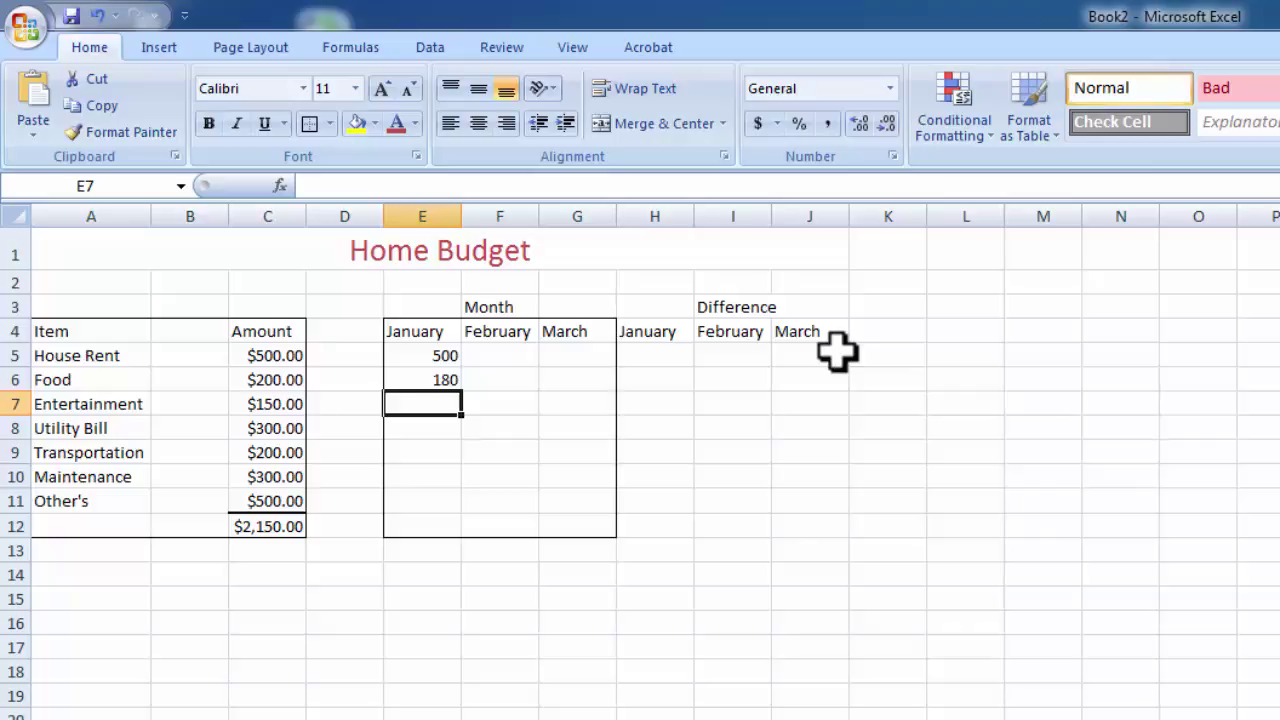
type("160")
key("Return")
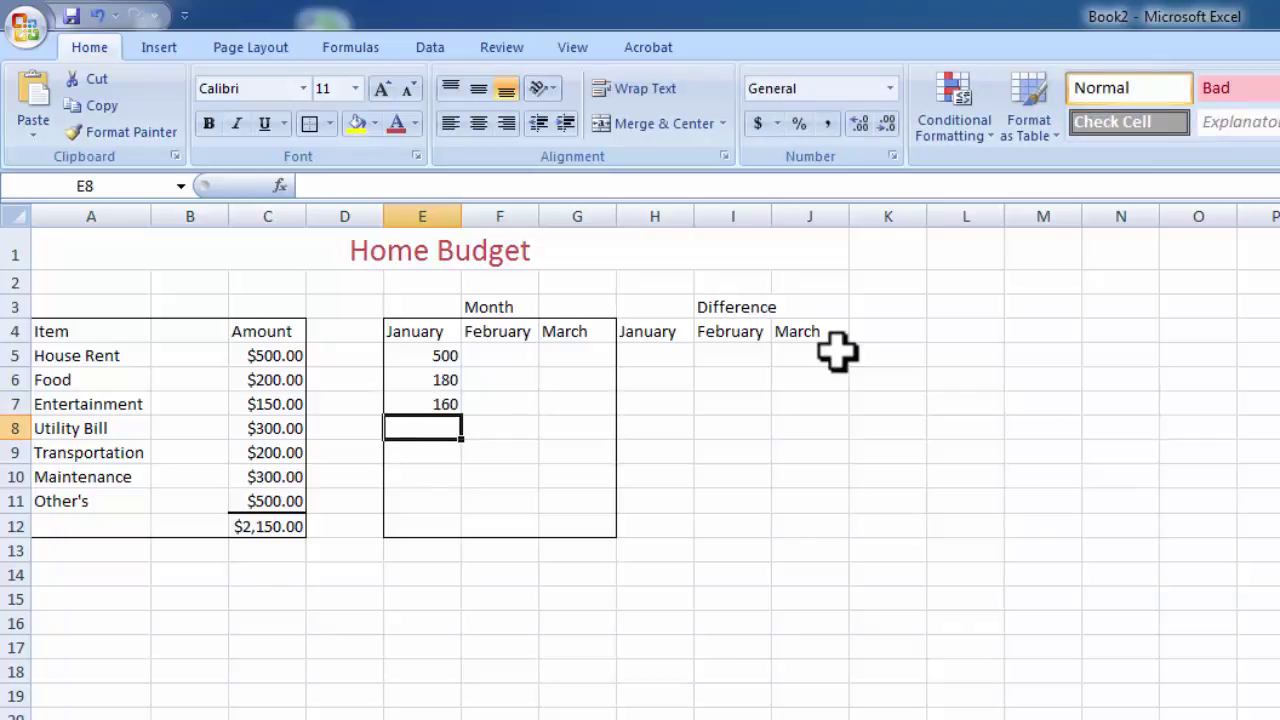
type("310")
key("Return")
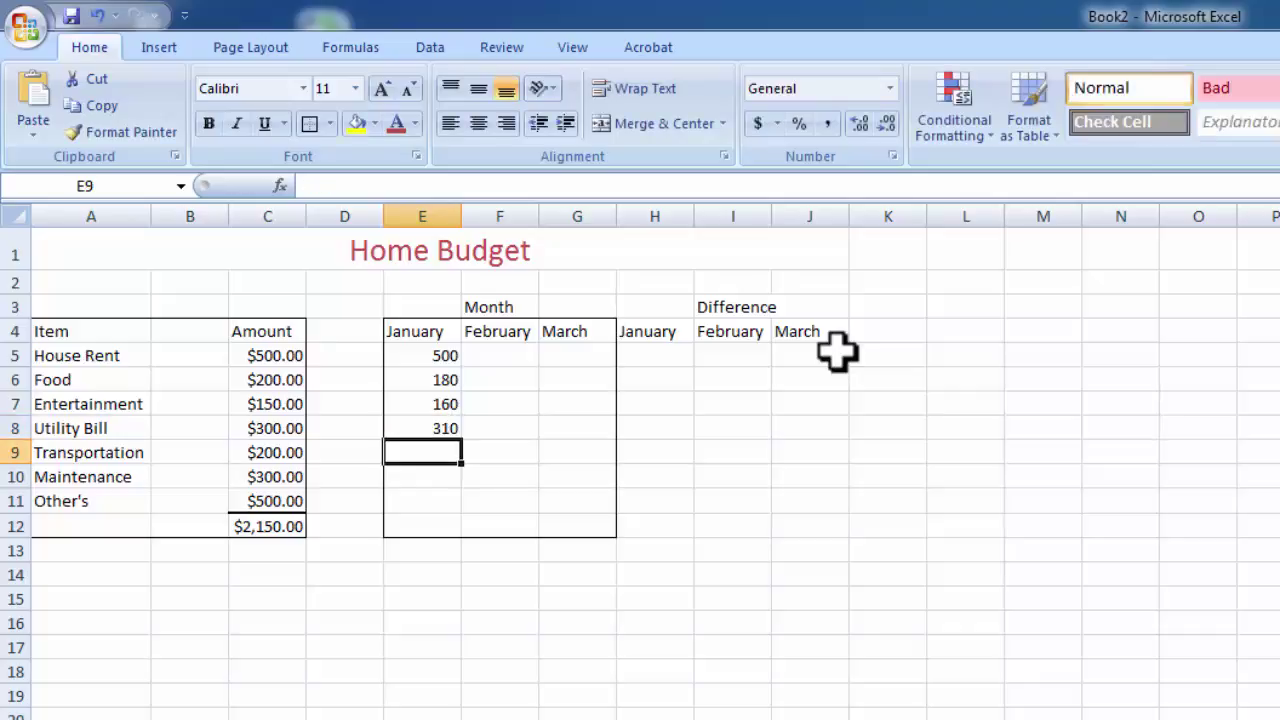
Enter the January amounts 180, 405 and 300 in E9:E11, for Transportation, Maintenance and Other's
type("180")
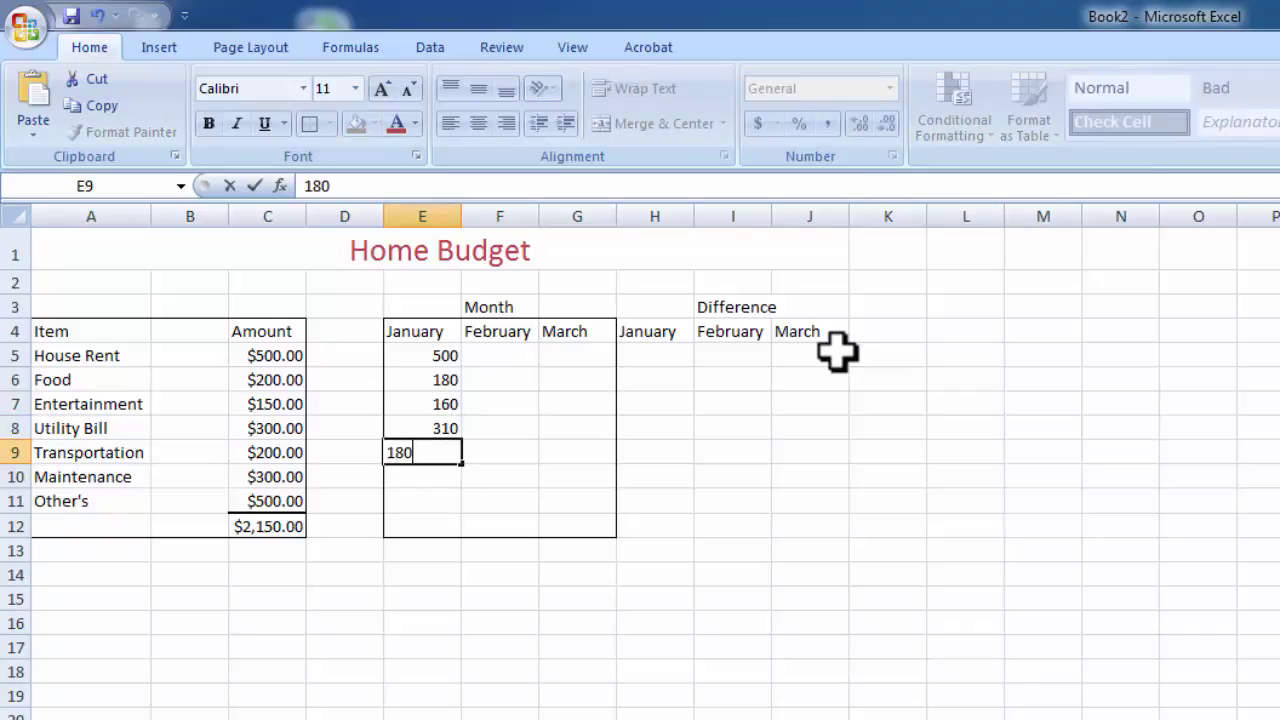
key("Return")
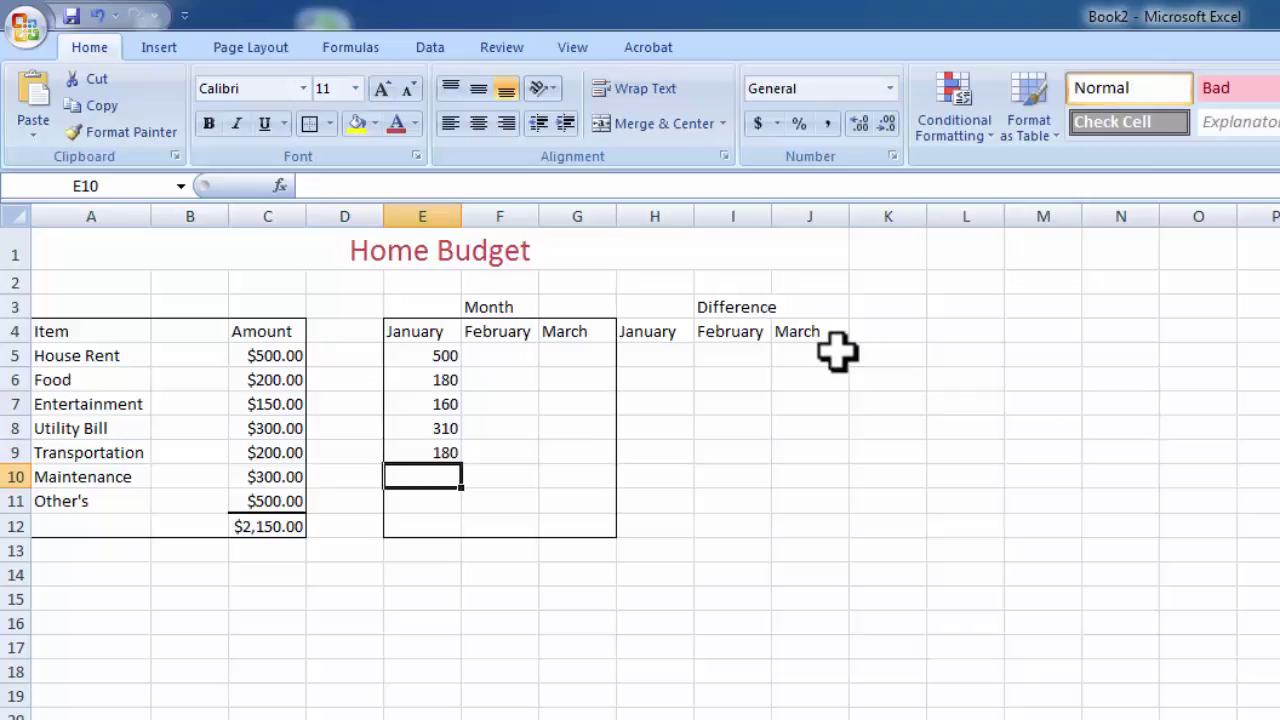
type("400")
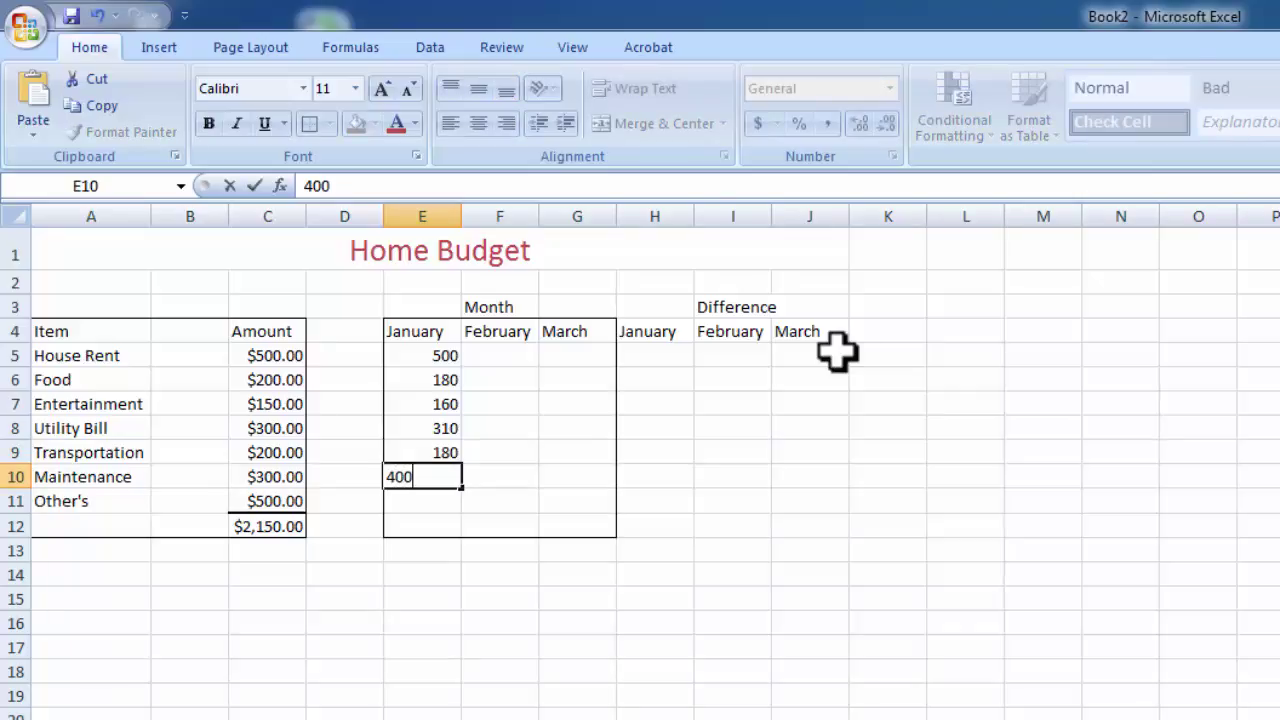
key("BackSpace")
type("5")
key("Return")
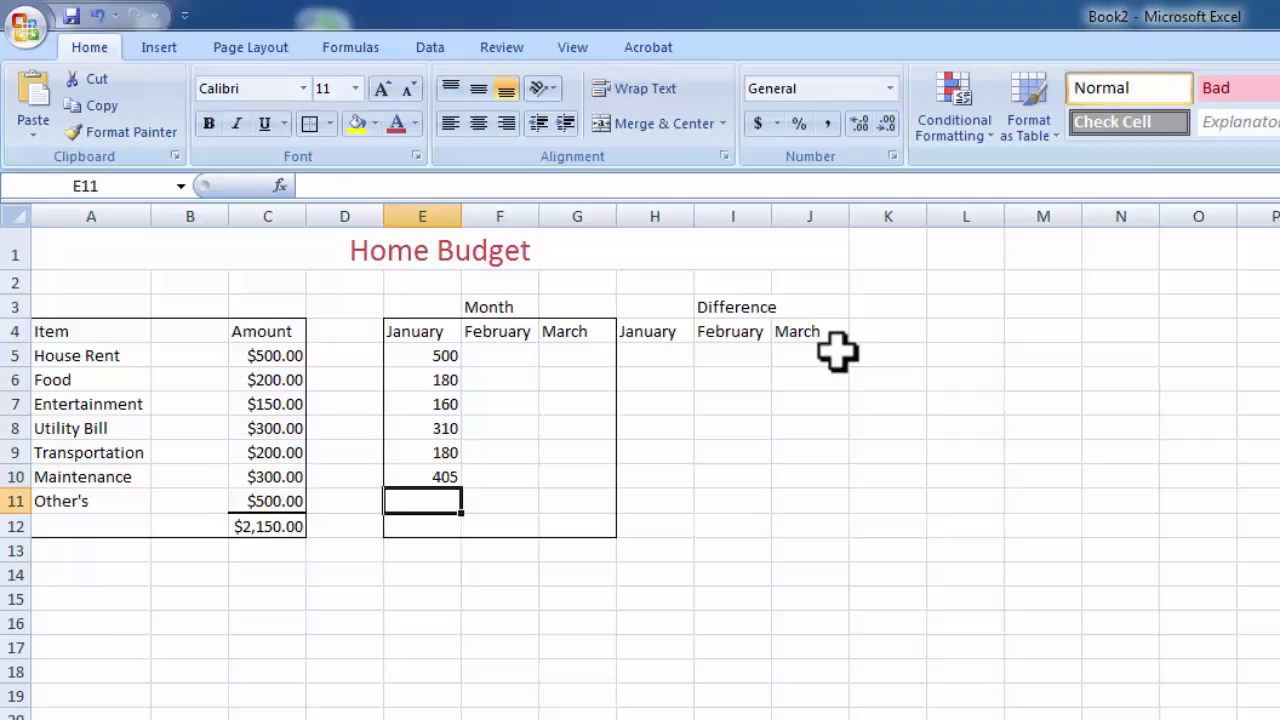
type("300")
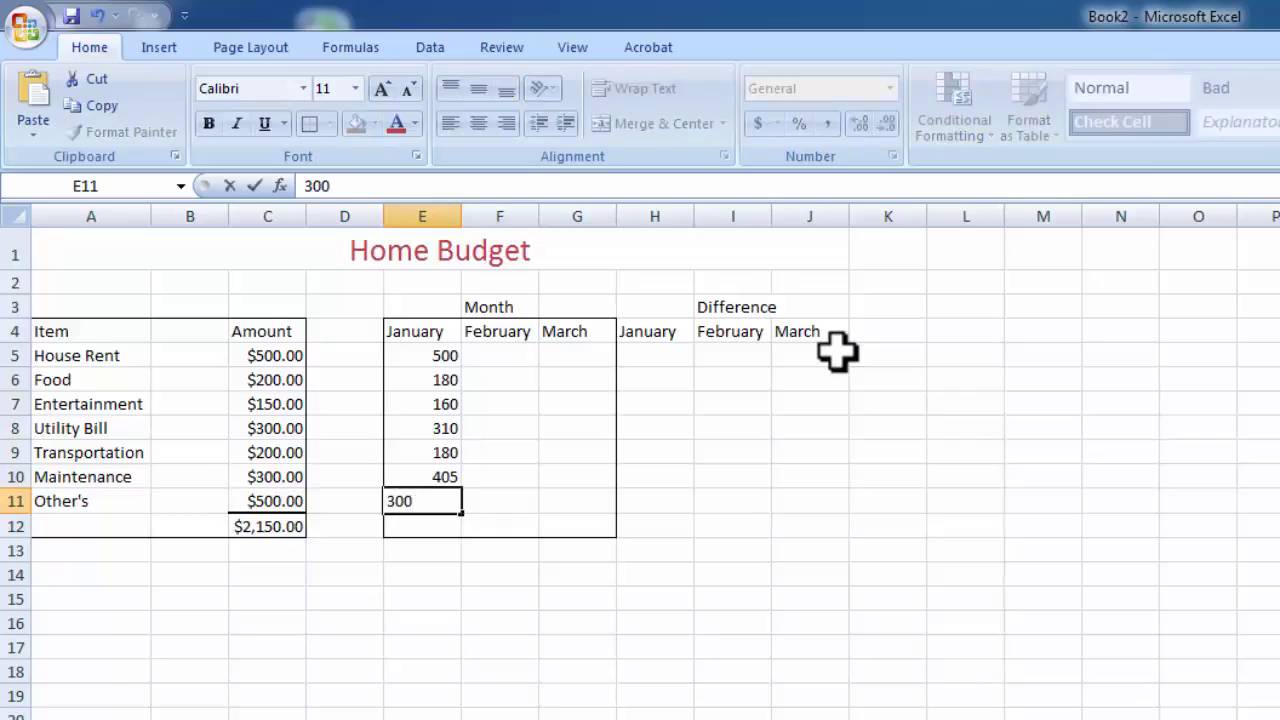
key("Return")
key("Up")
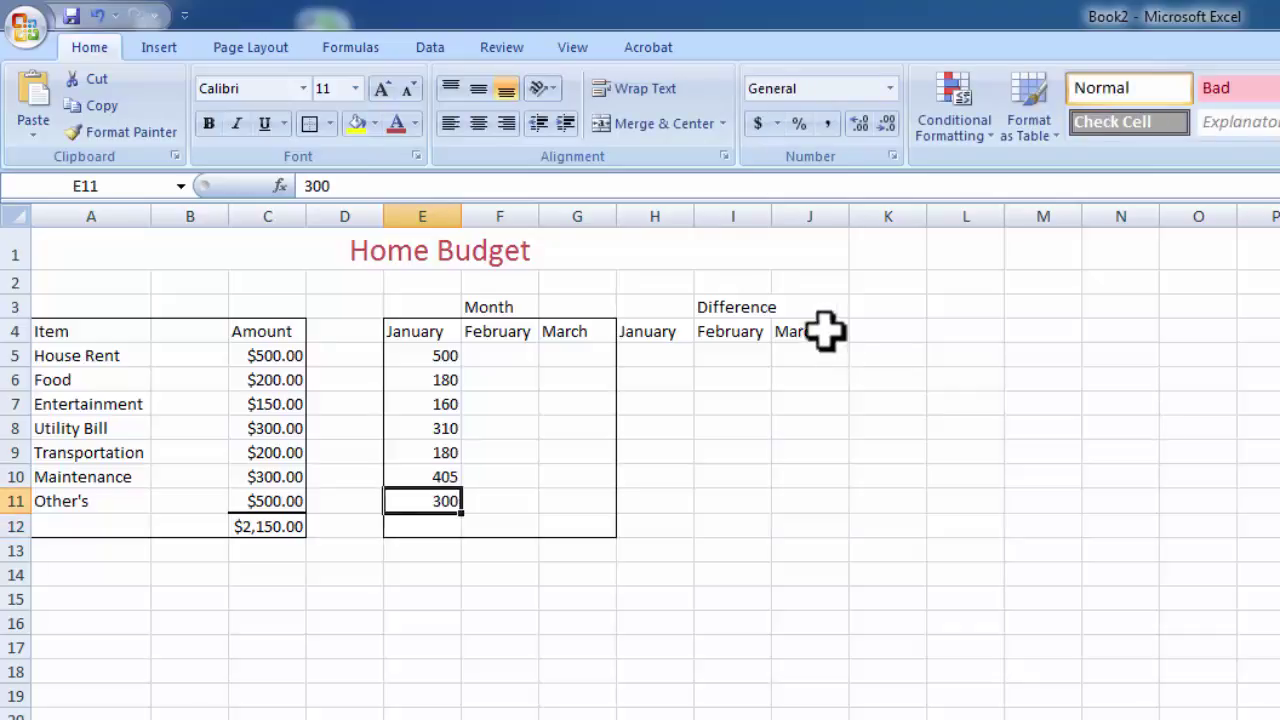
Try a top and thick bottom border and a thick bottom border on cell E11
left_click(330, 124)
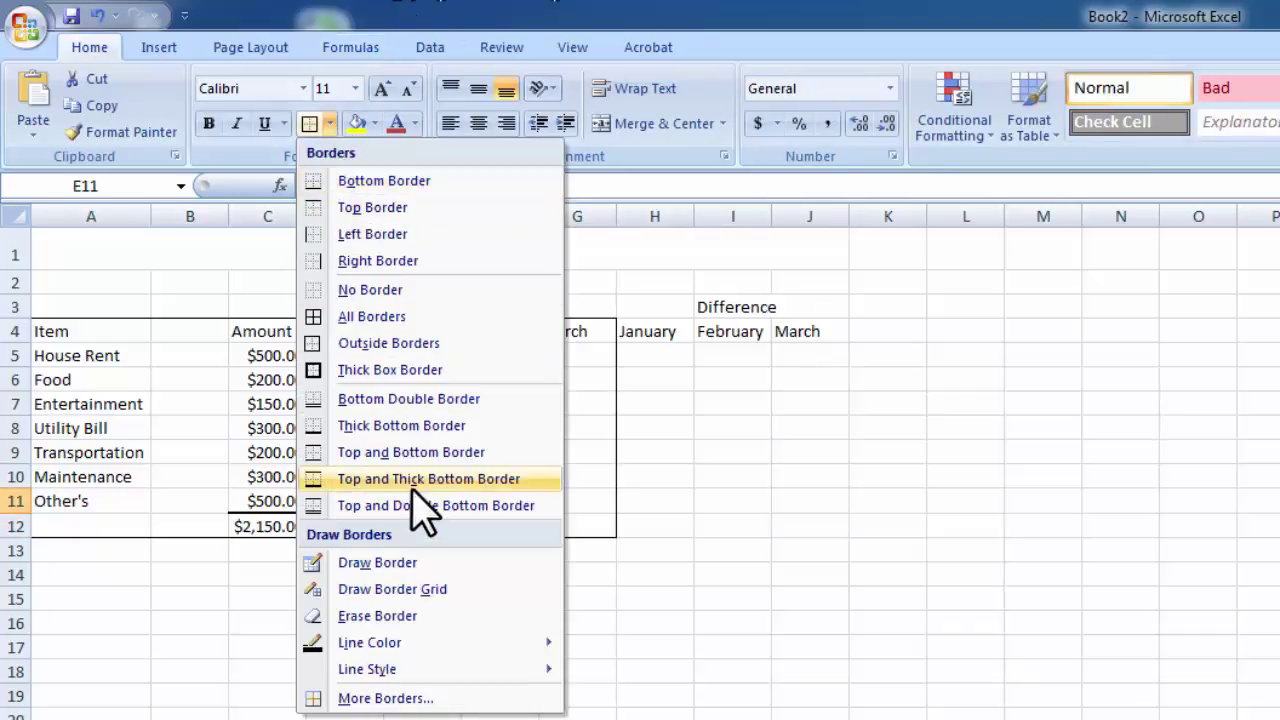
left_click(510, 474)
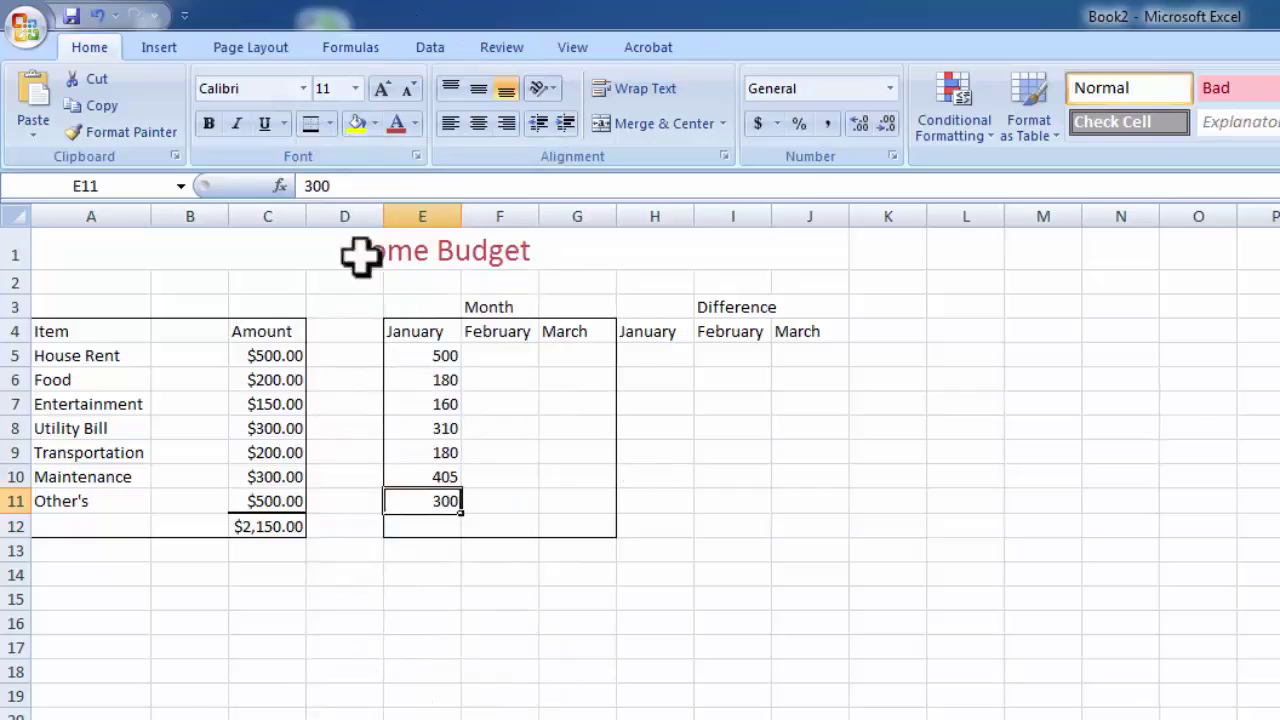
left_click(330, 124)
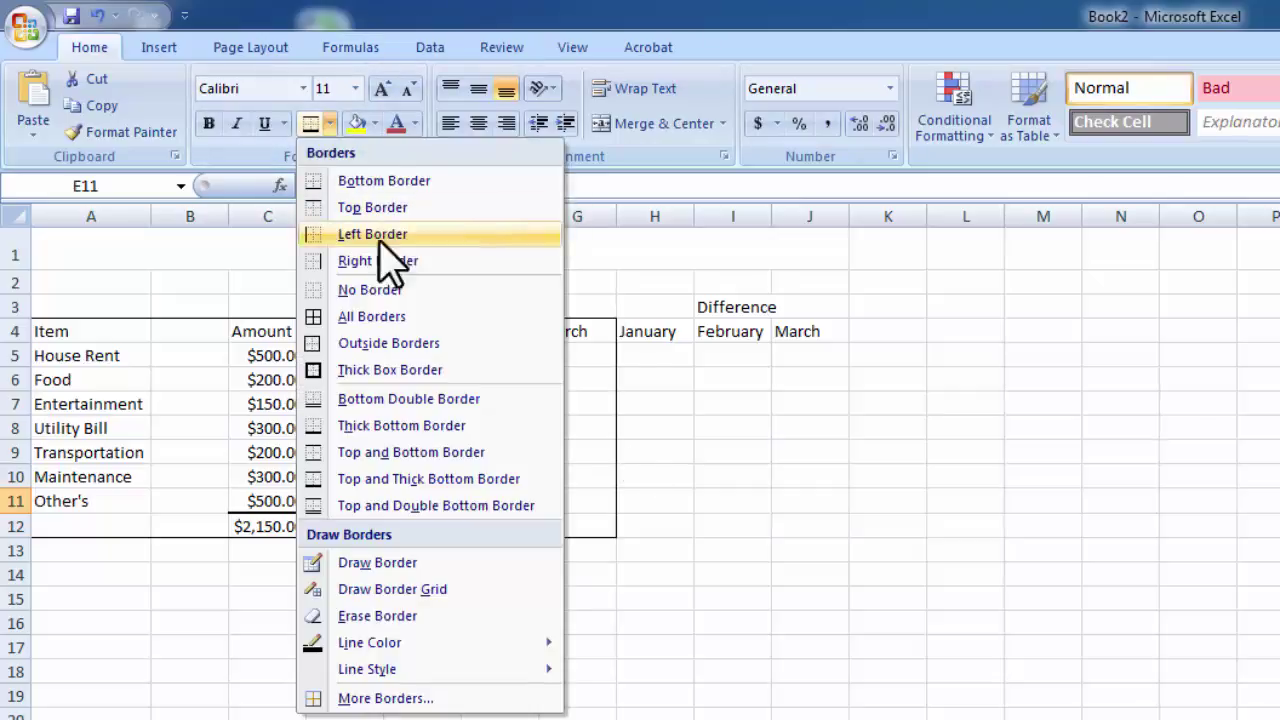
left_click(380, 425)
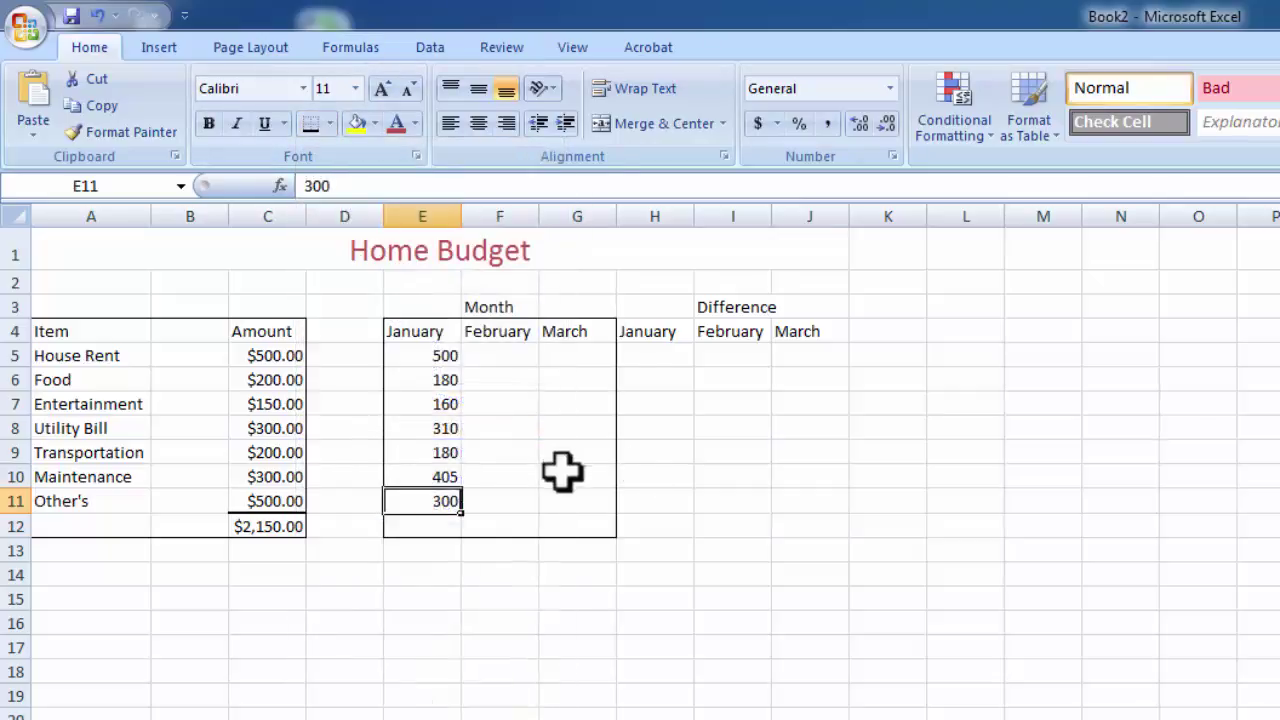
left_click(528, 478)
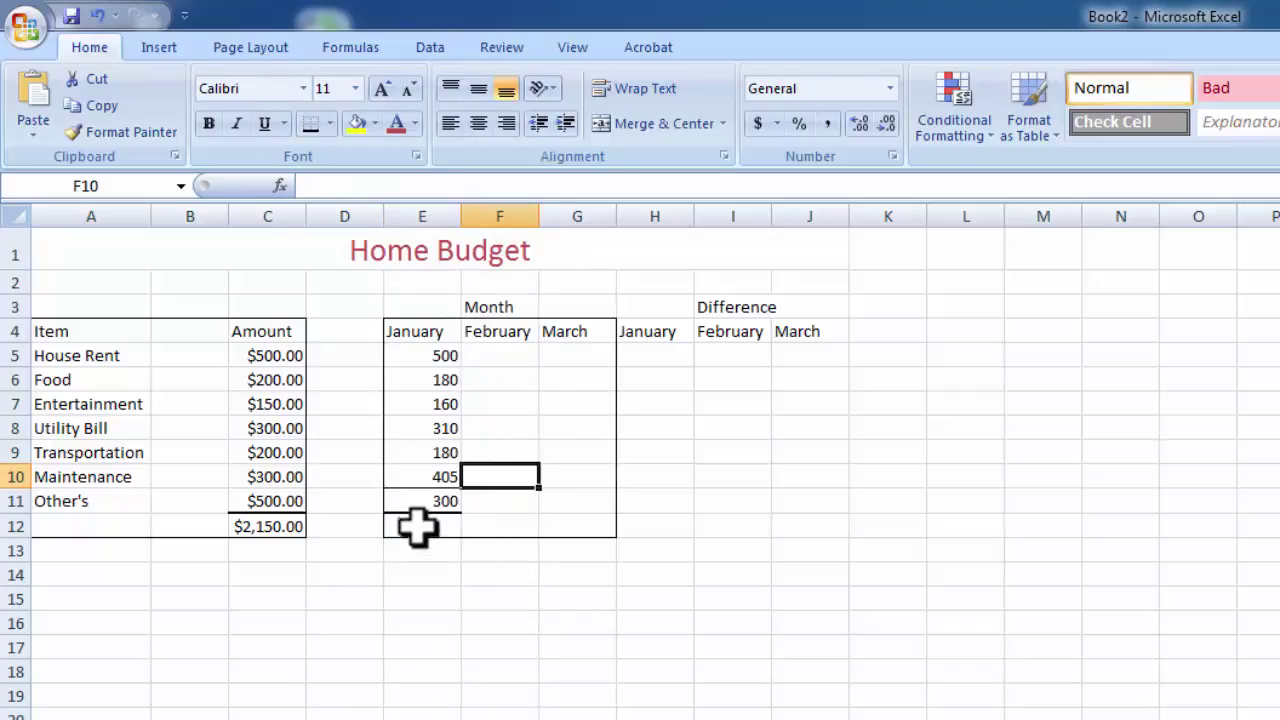
left_click(440, 492)
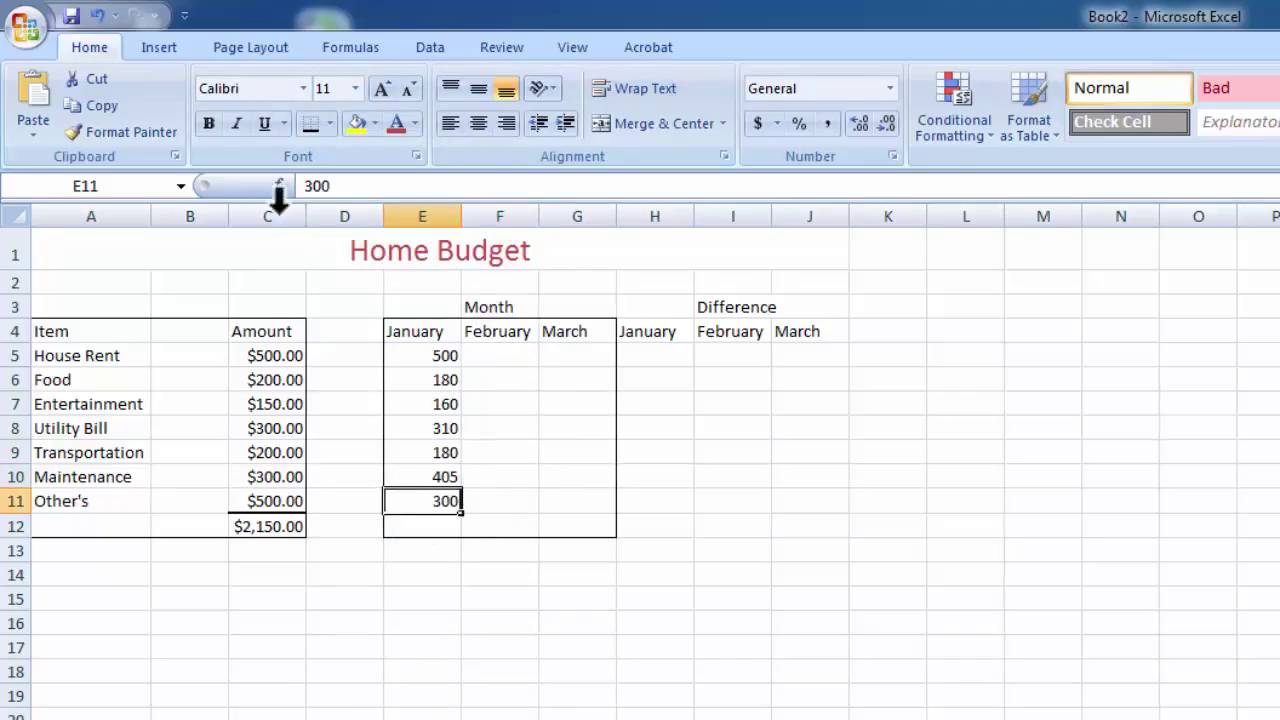
left_click(310, 122)
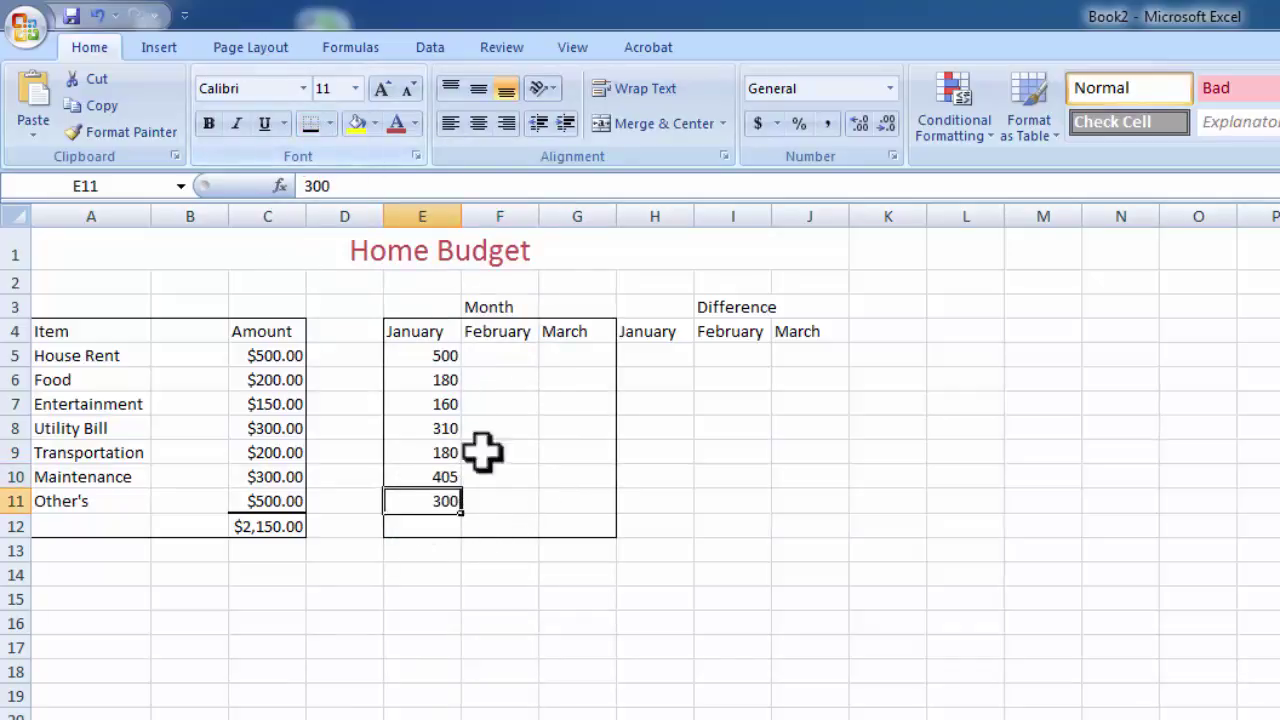
left_click(500, 520)
left_click(421, 496)
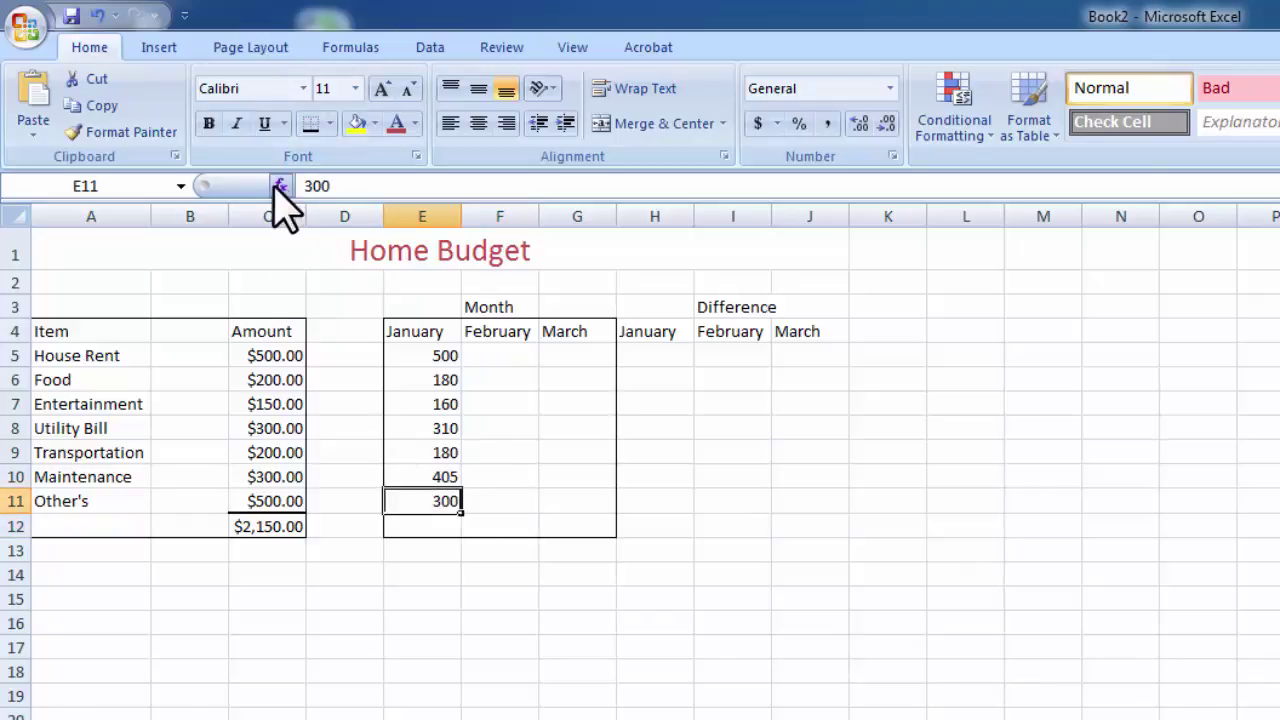
Remove the borders from cell E11 and give it only a thick bottom border
left_click(330, 123)
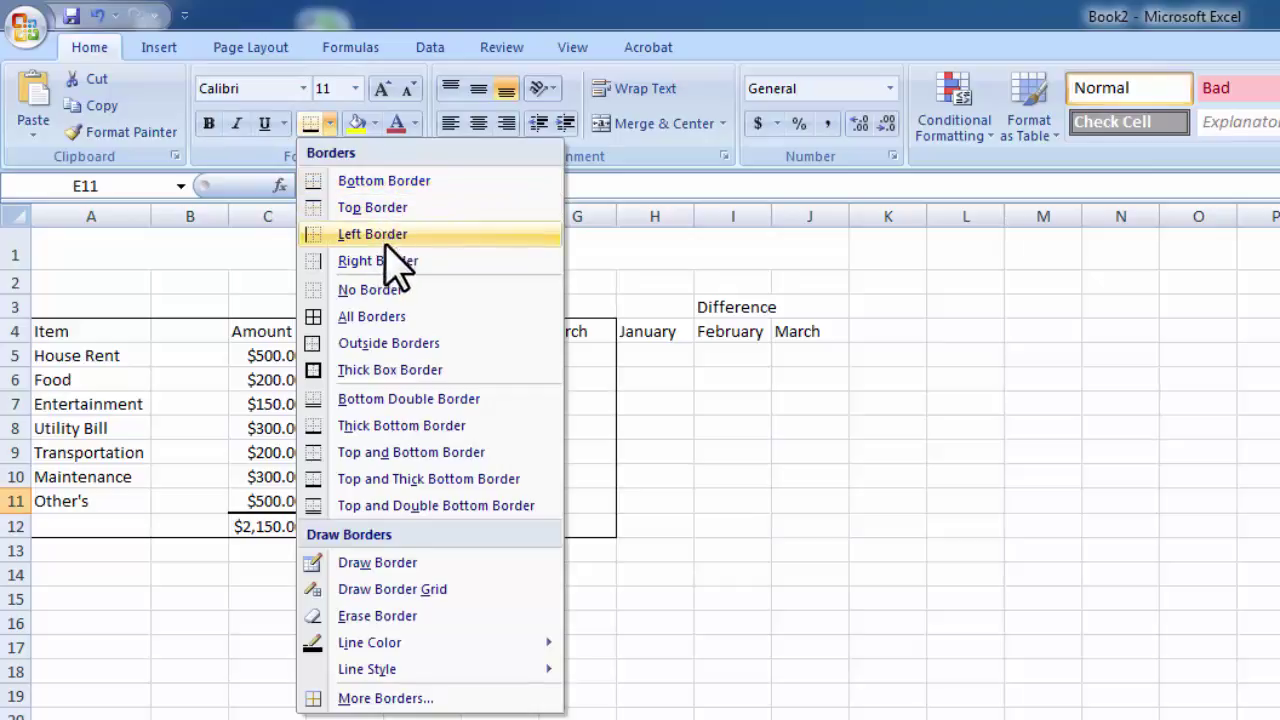
left_click(385, 290)
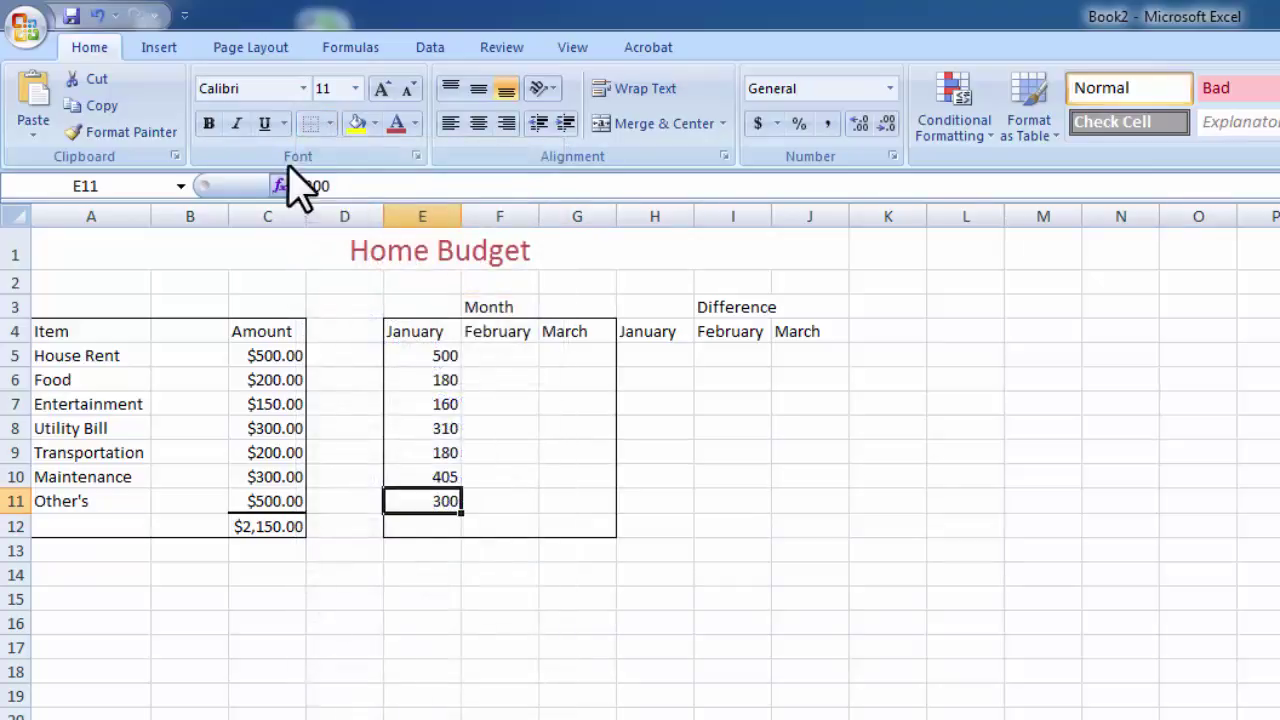
left_click(330, 124)
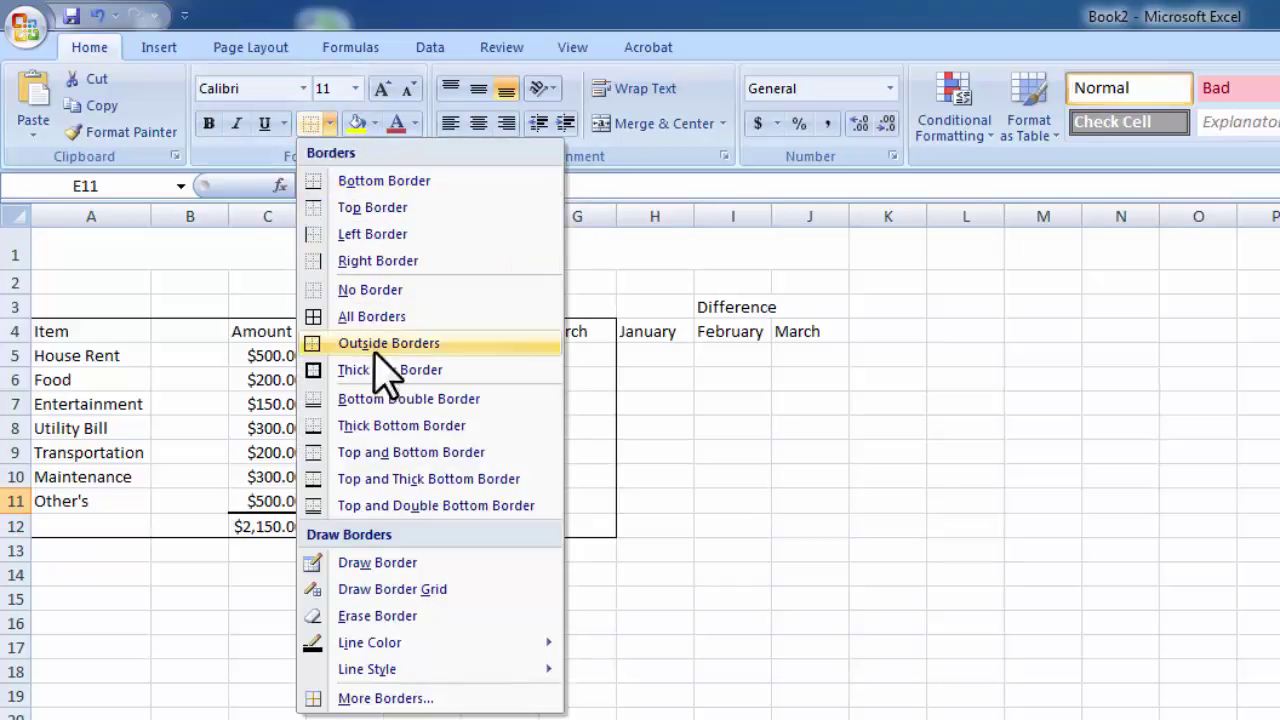
left_click(394, 428)
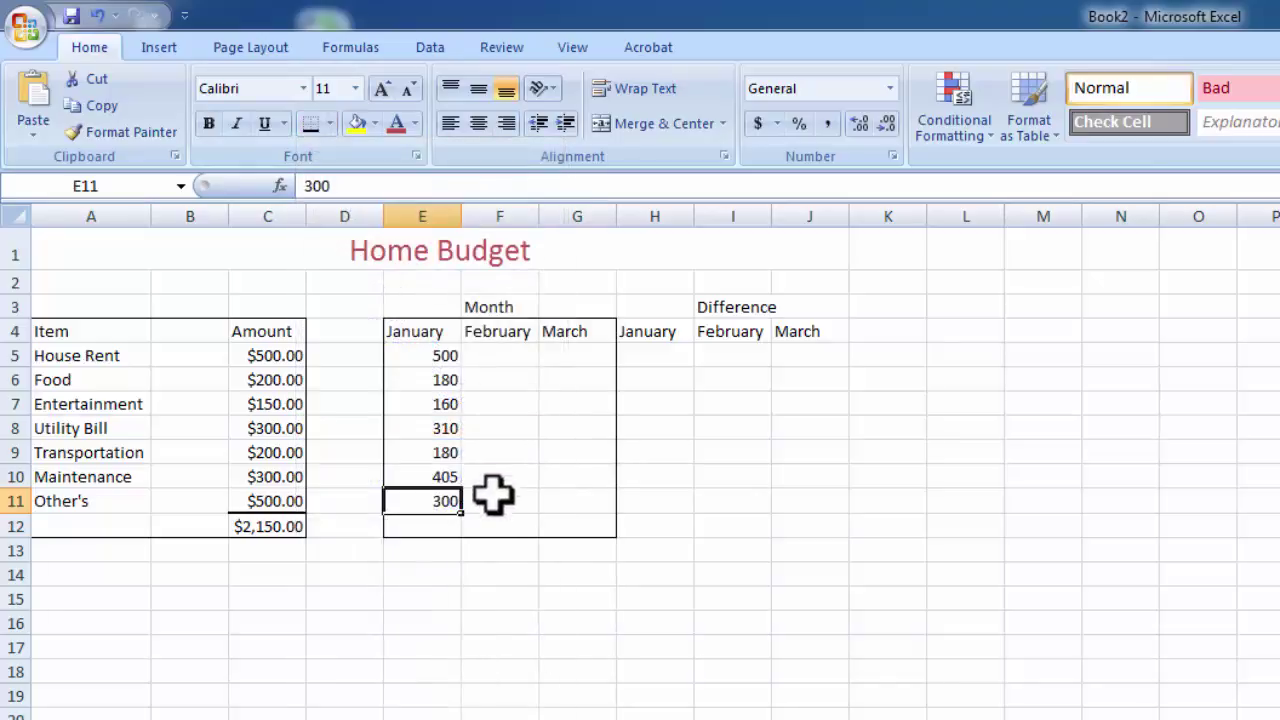
left_click_drag(505, 522, 460, 520)
left_click(445, 522)
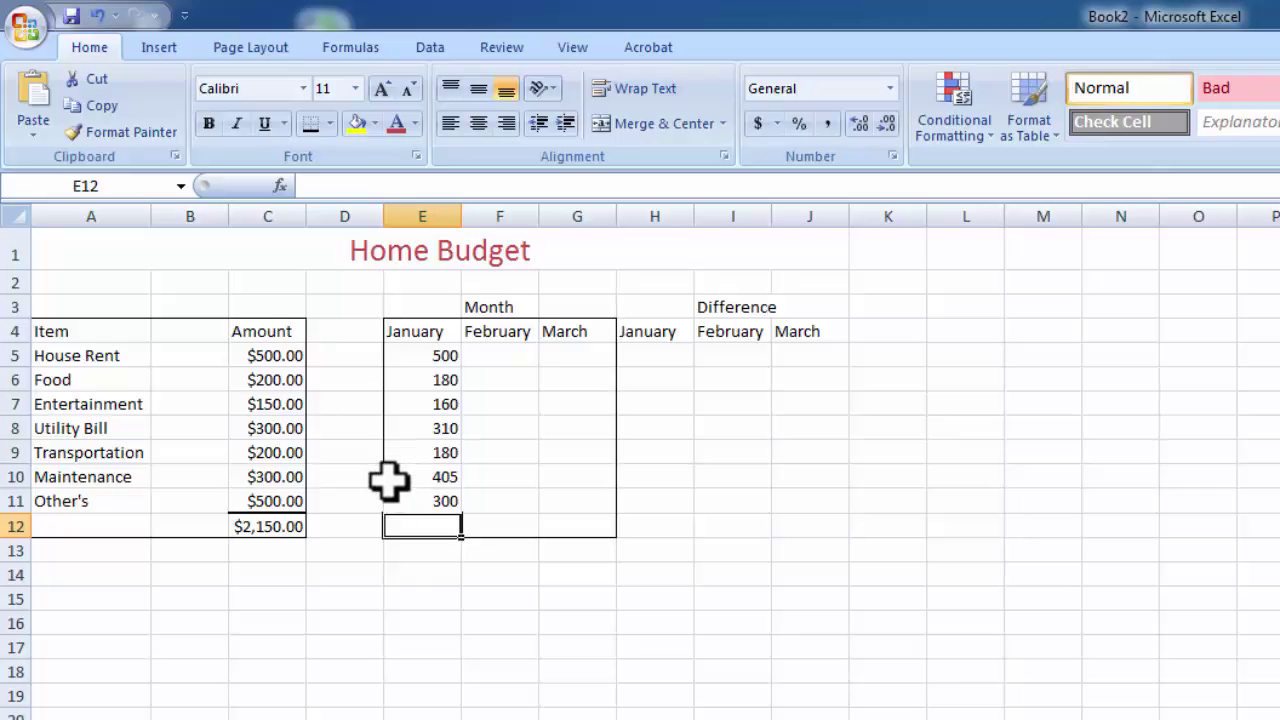
Add a left border to cell E11 to restore the edge of the Month block
left_click(398, 497)
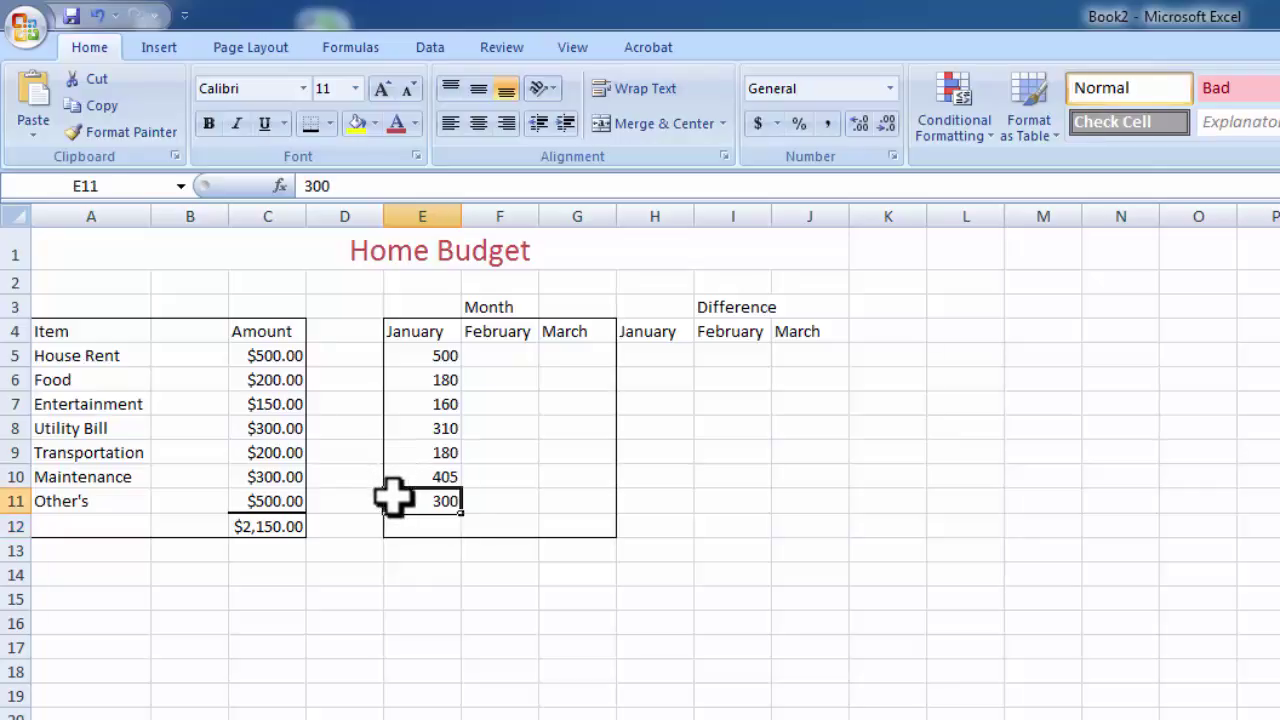
left_click(329, 123)
left_click(338, 233)
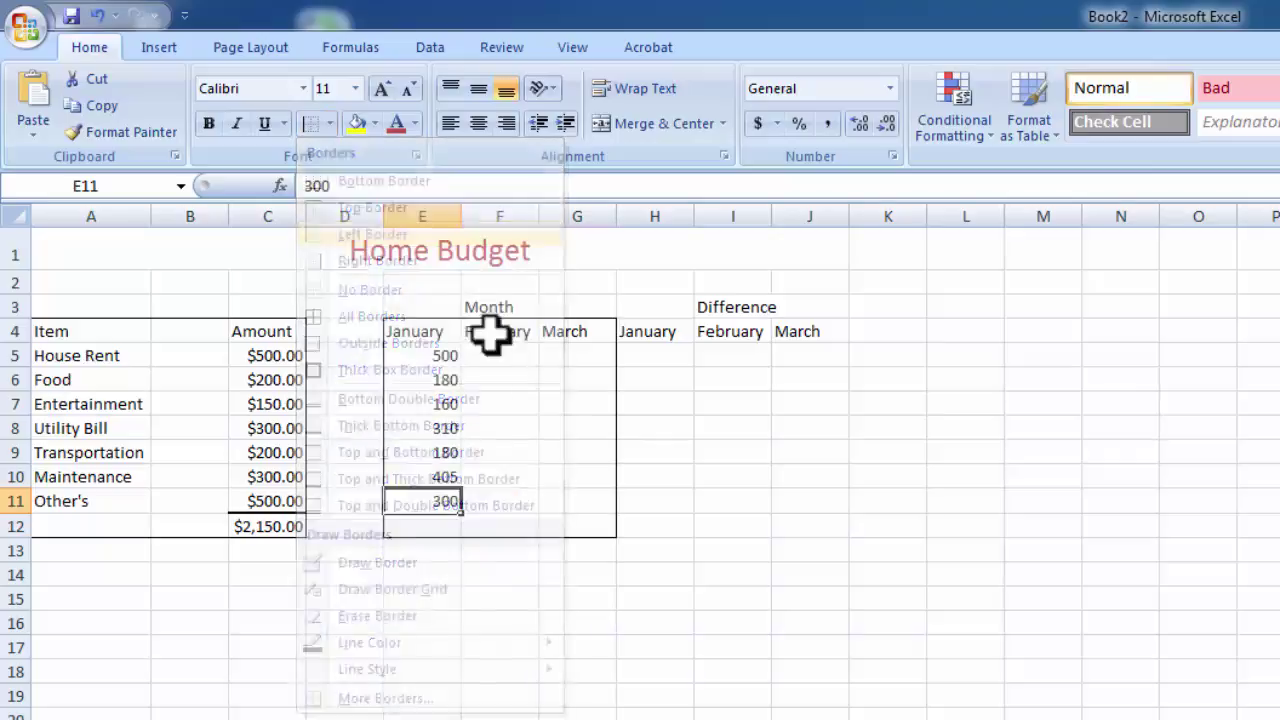
left_click(440, 530)
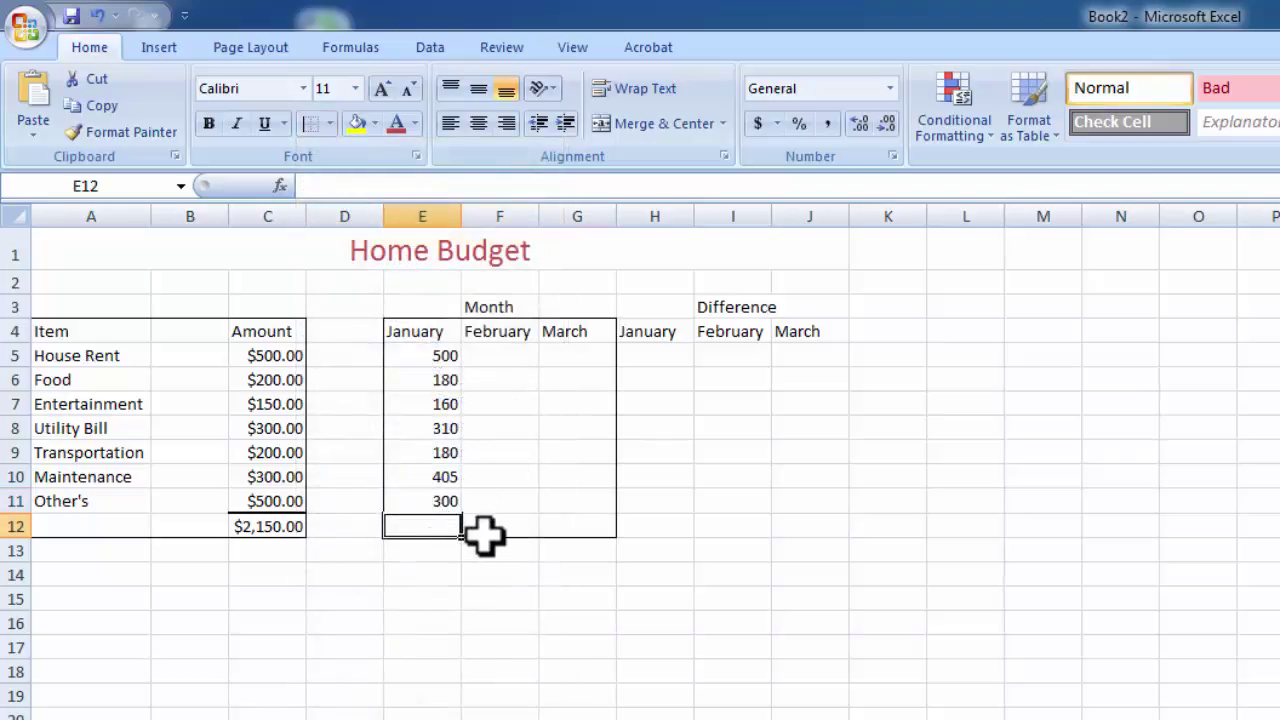
left_click(486, 528)
Total the January amounts in E12 with the formula =E5+E6+E7+E8+E9+E10+E11
left_click(447, 524)
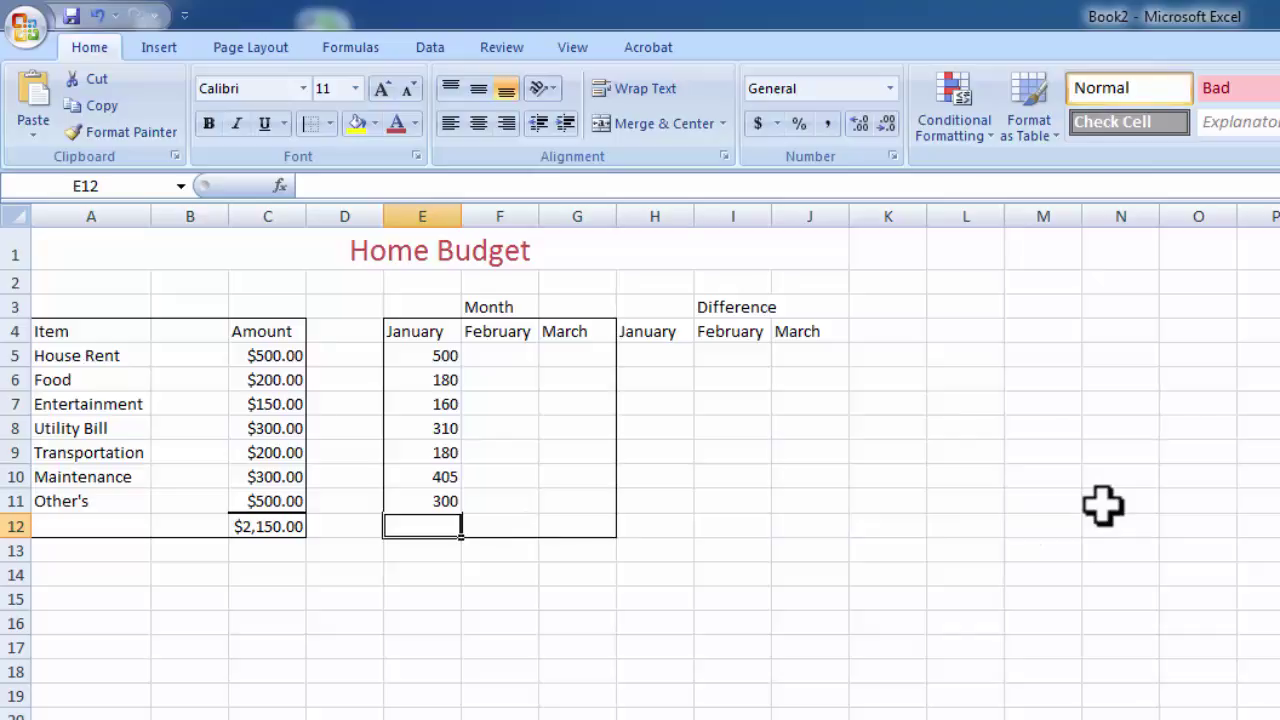
type("=")
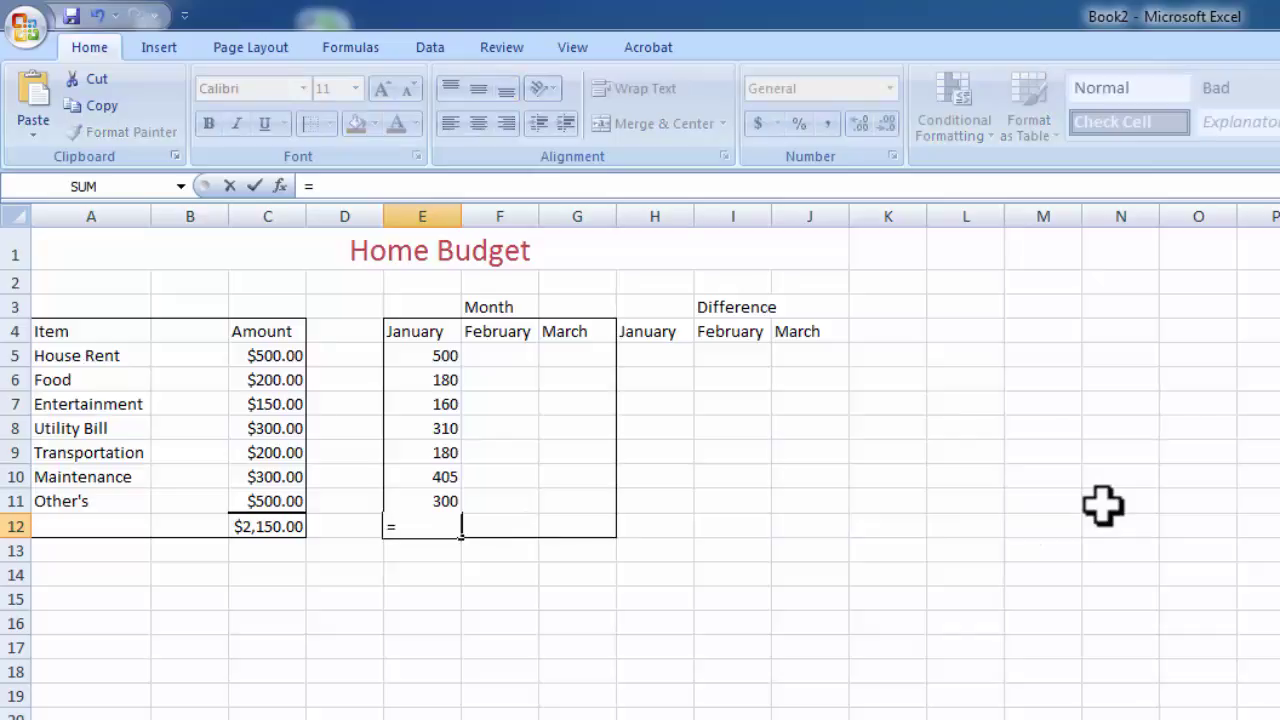
key("Up")
key("Up")
key("Up")
key("Up")
key("Up")
key("Up")
key("Up")
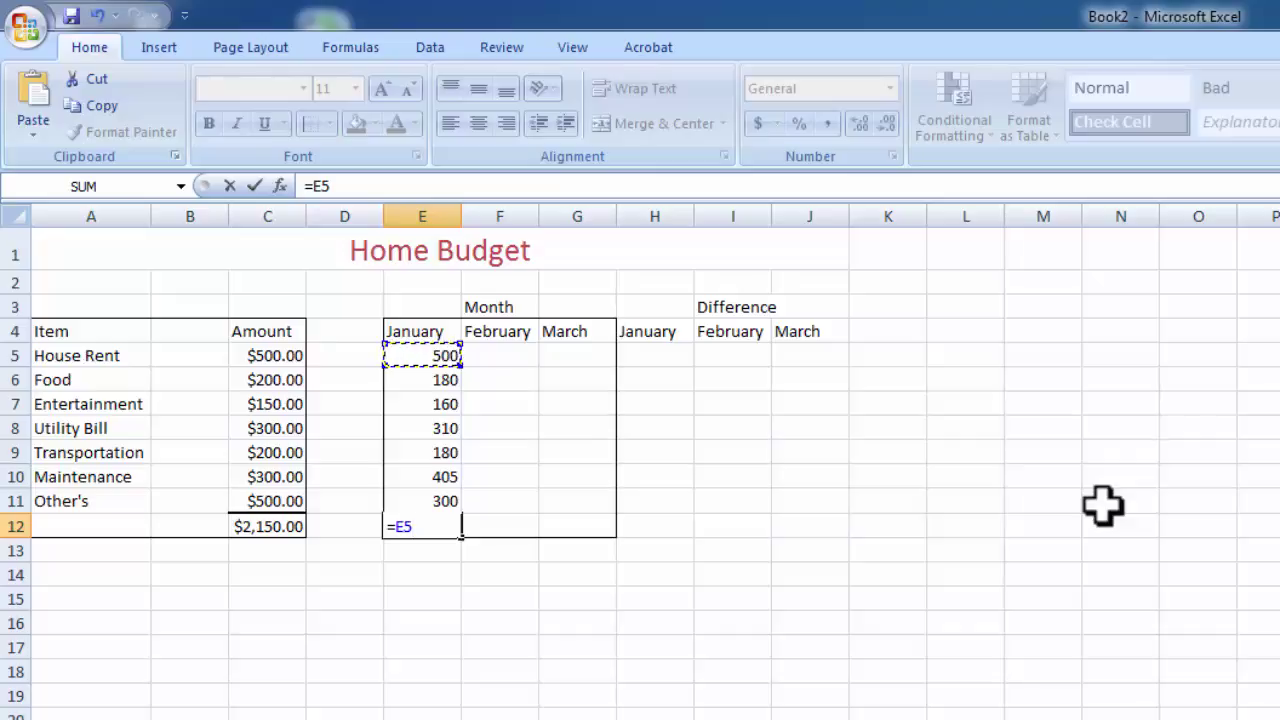
type("+")
key("Up")
key("Up")
key("Up")
key("Up")
key("Up")
key("Up")
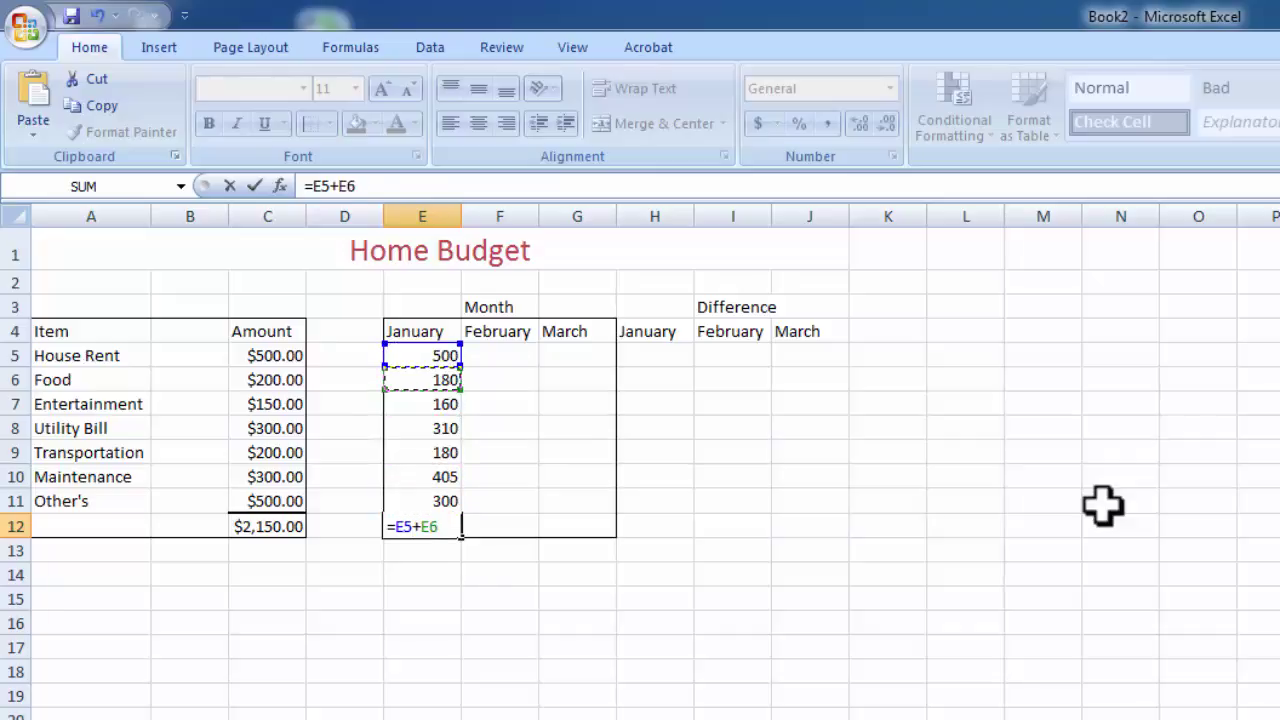
type("+")
key("Up")
key("Up")
key("Up")
key("Up")
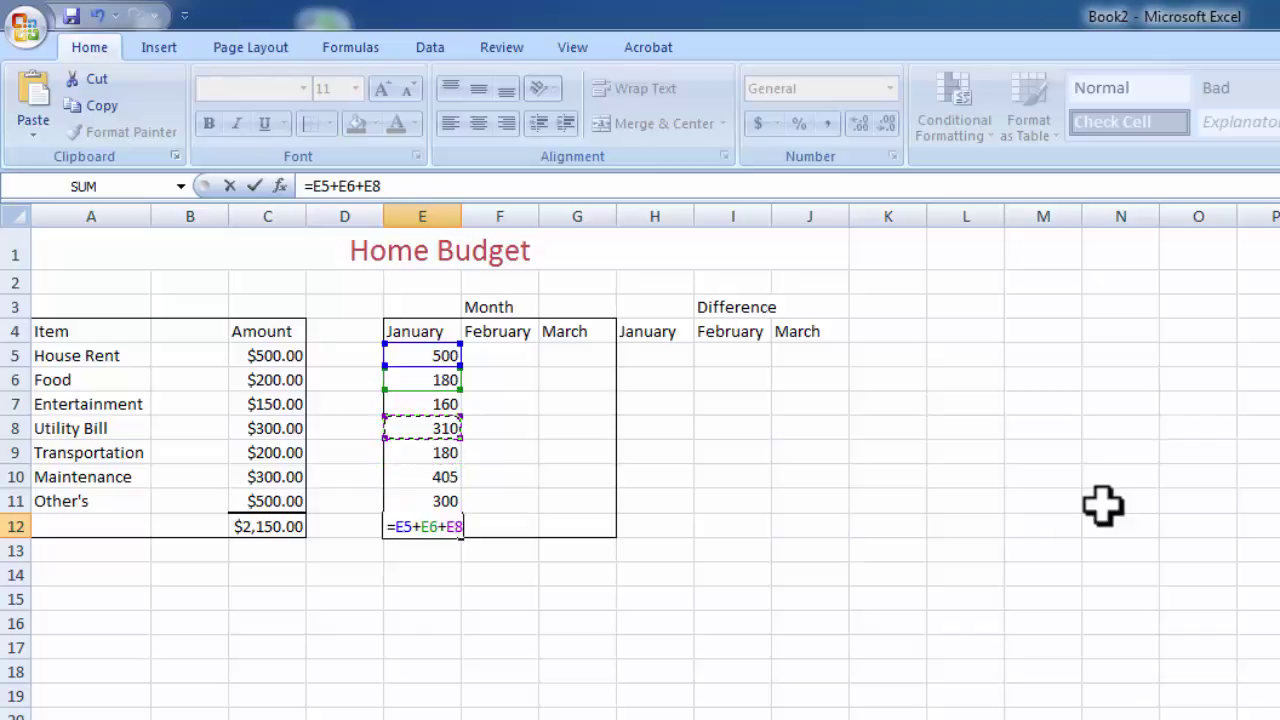
key("Up")
type("+")
key("Up")
key("Up")
key("Up")
type("+")
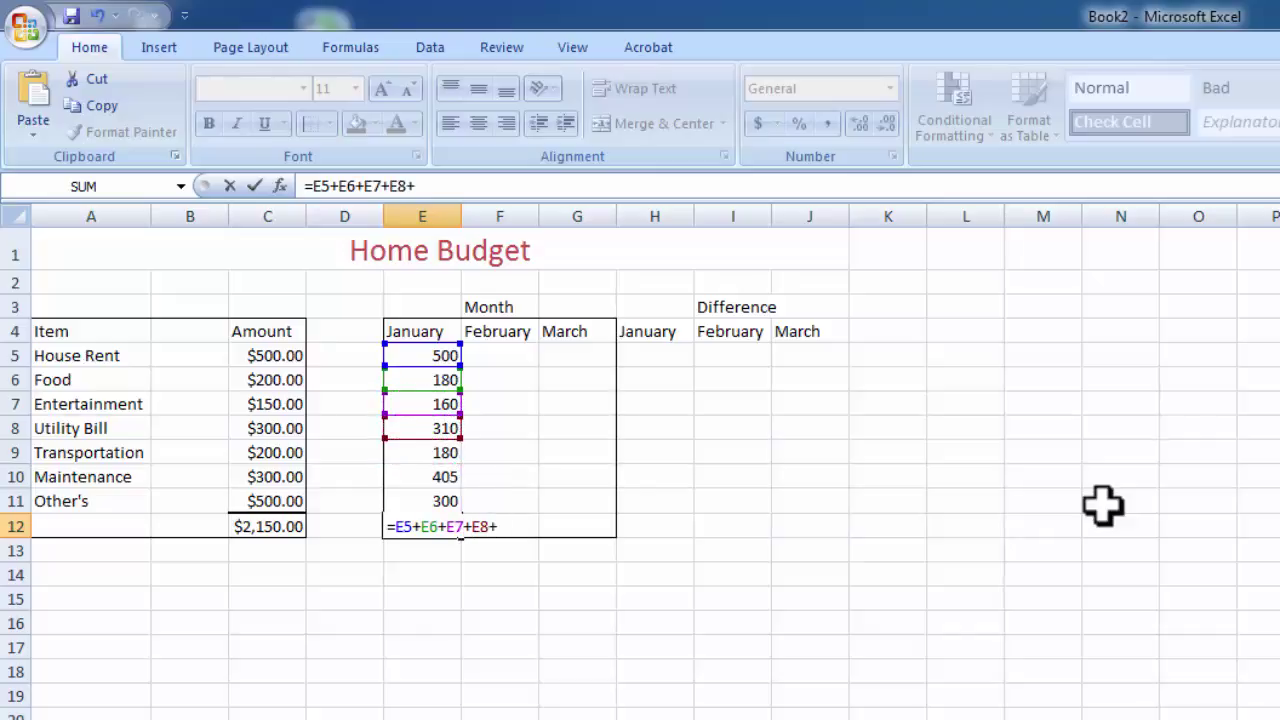
key("Up")
key("Up")
key("Up")
type("+")
key("Up")
key("Up")
type("+")
key("Up")
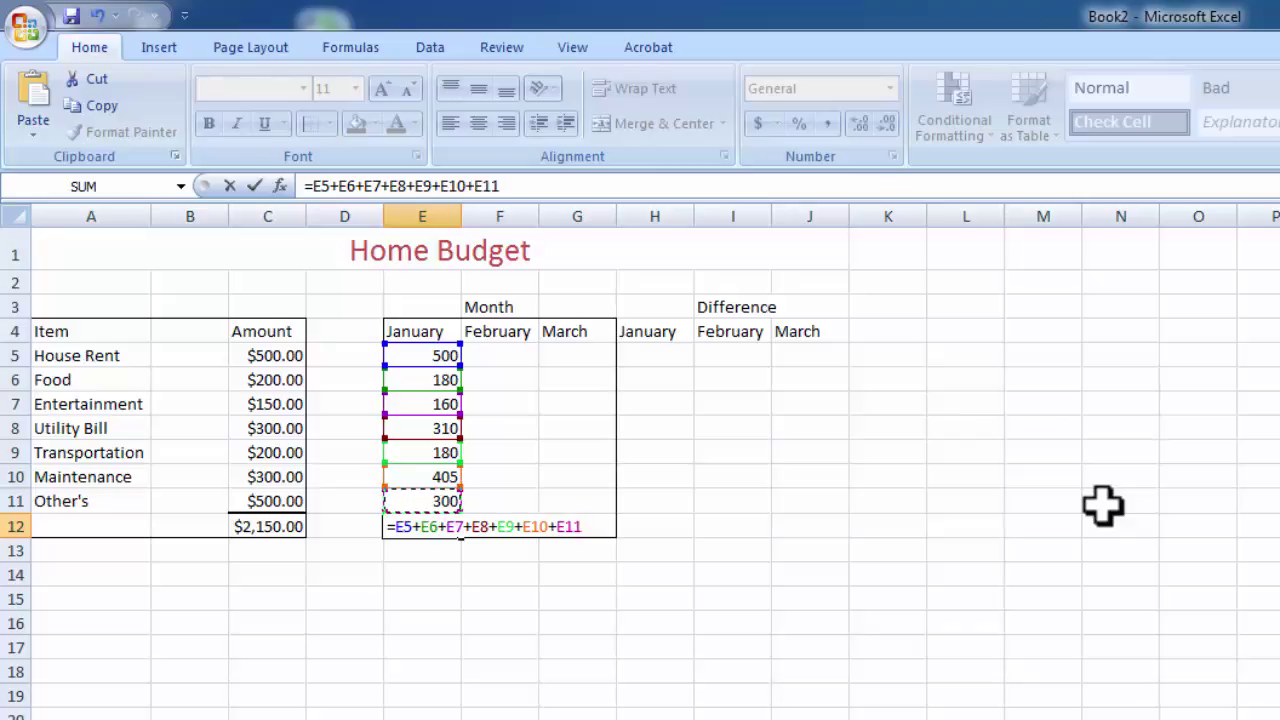
key("Return")
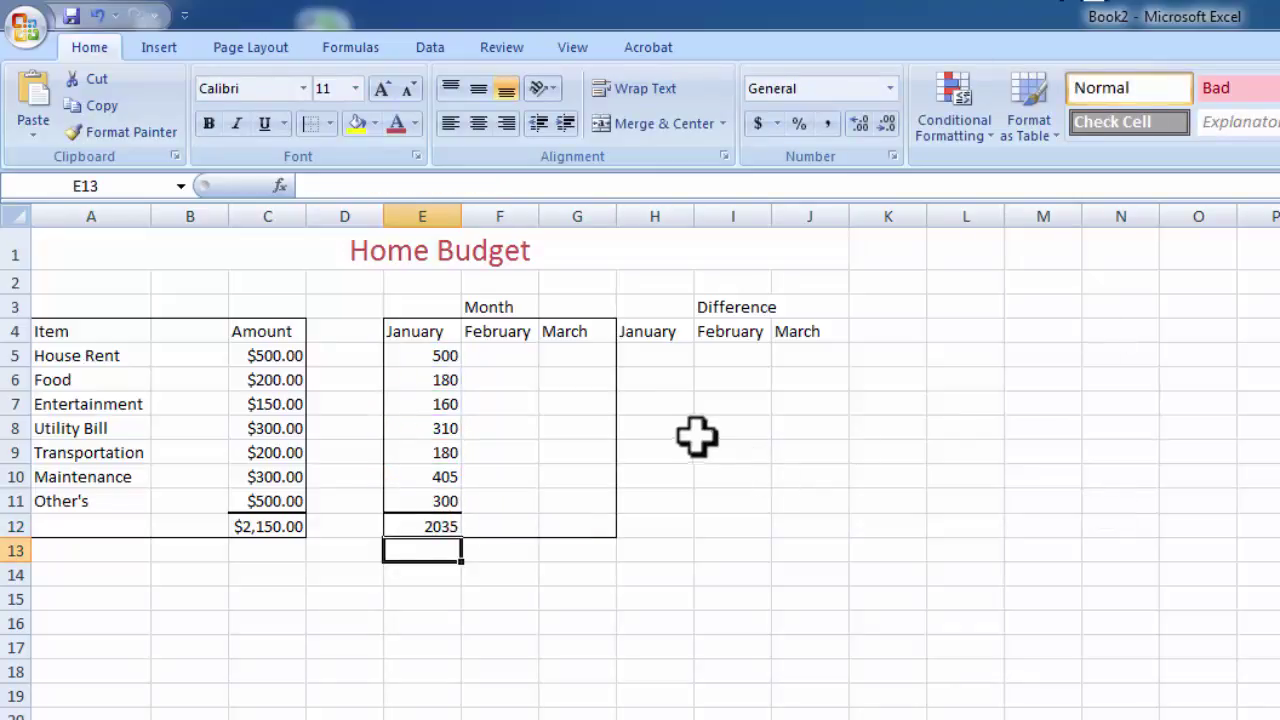
Enter the February amounts 500, 200, 180 and 280 for House Rent, Food, Entertainment and Utility Bill in F5:F8
left_click(490, 350)
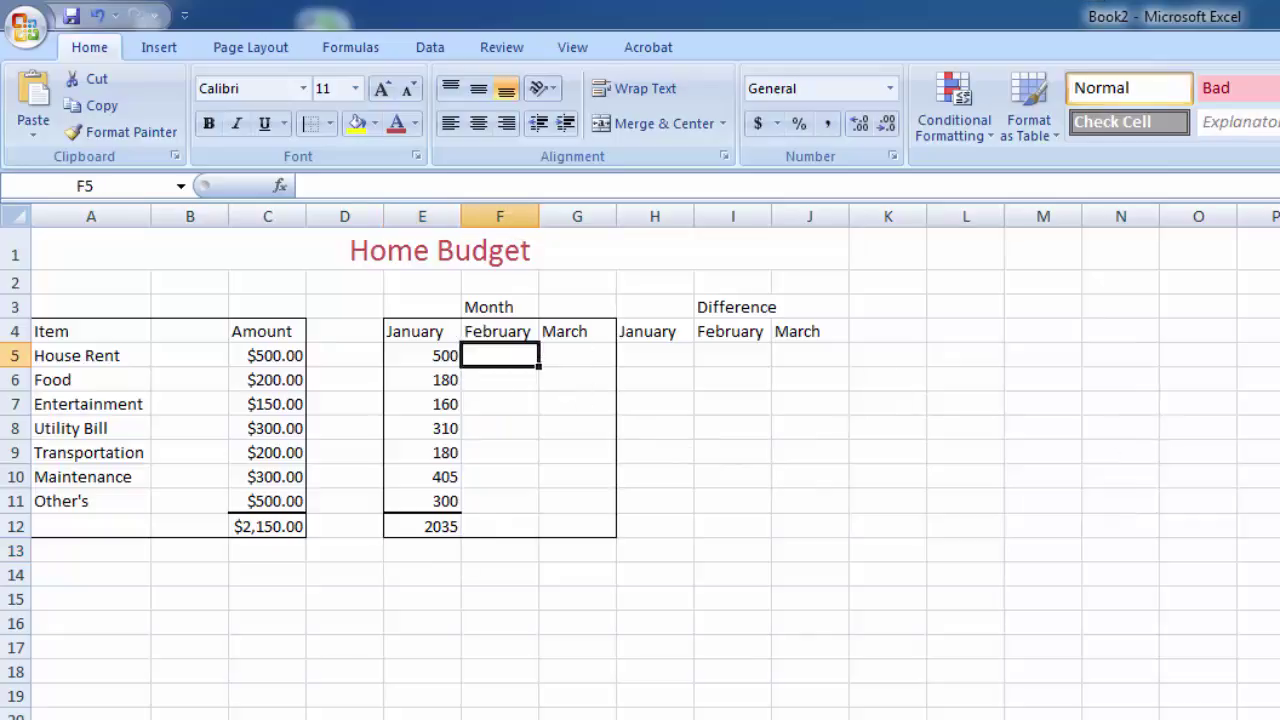
type("500")
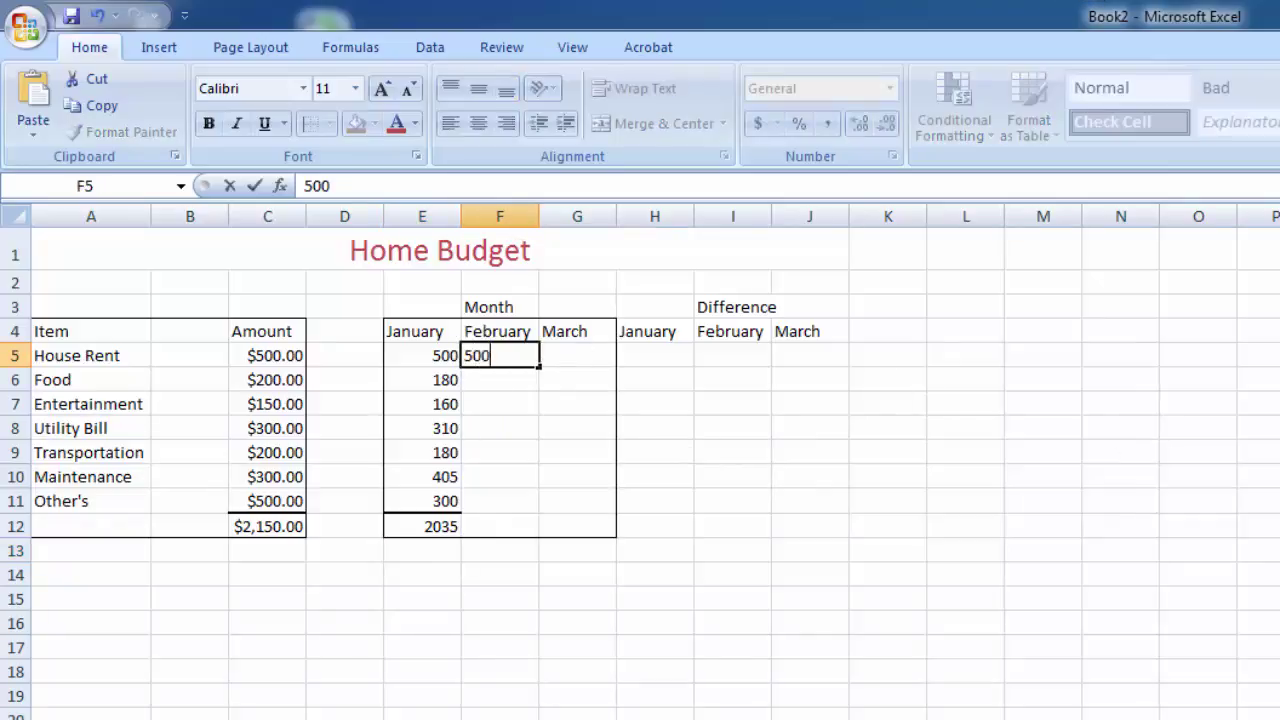
key("Return")
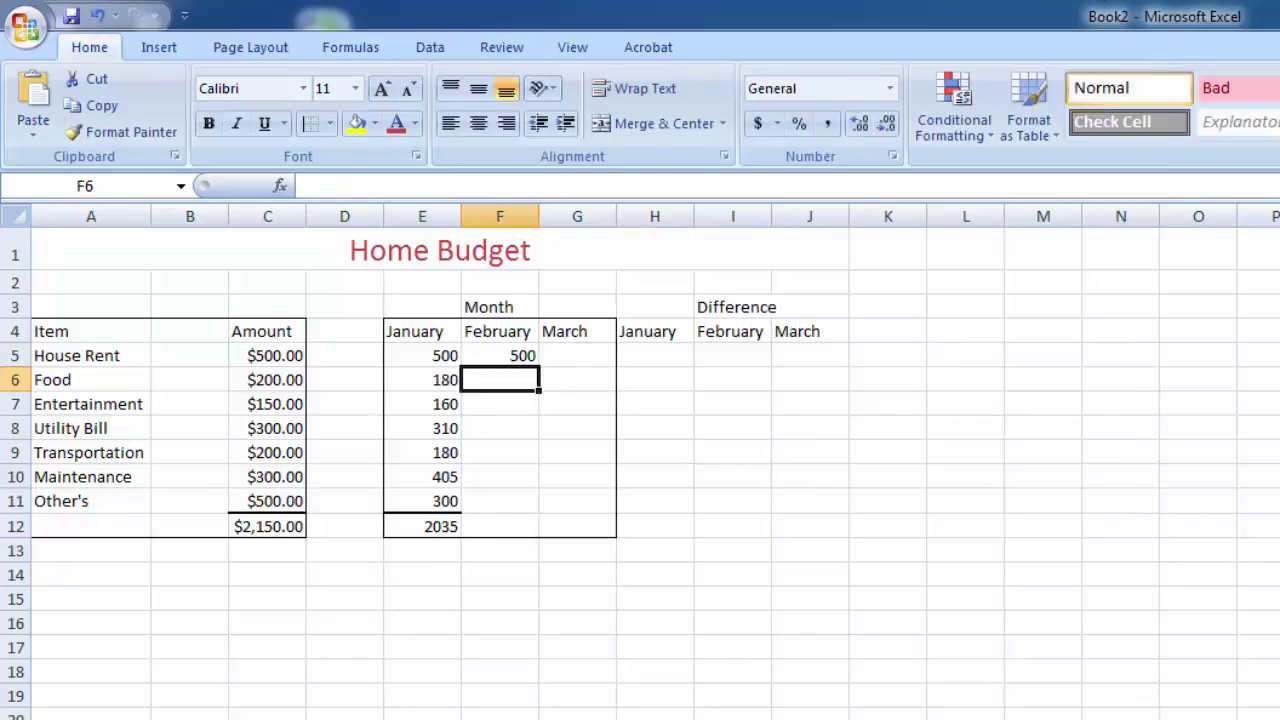
type("200")
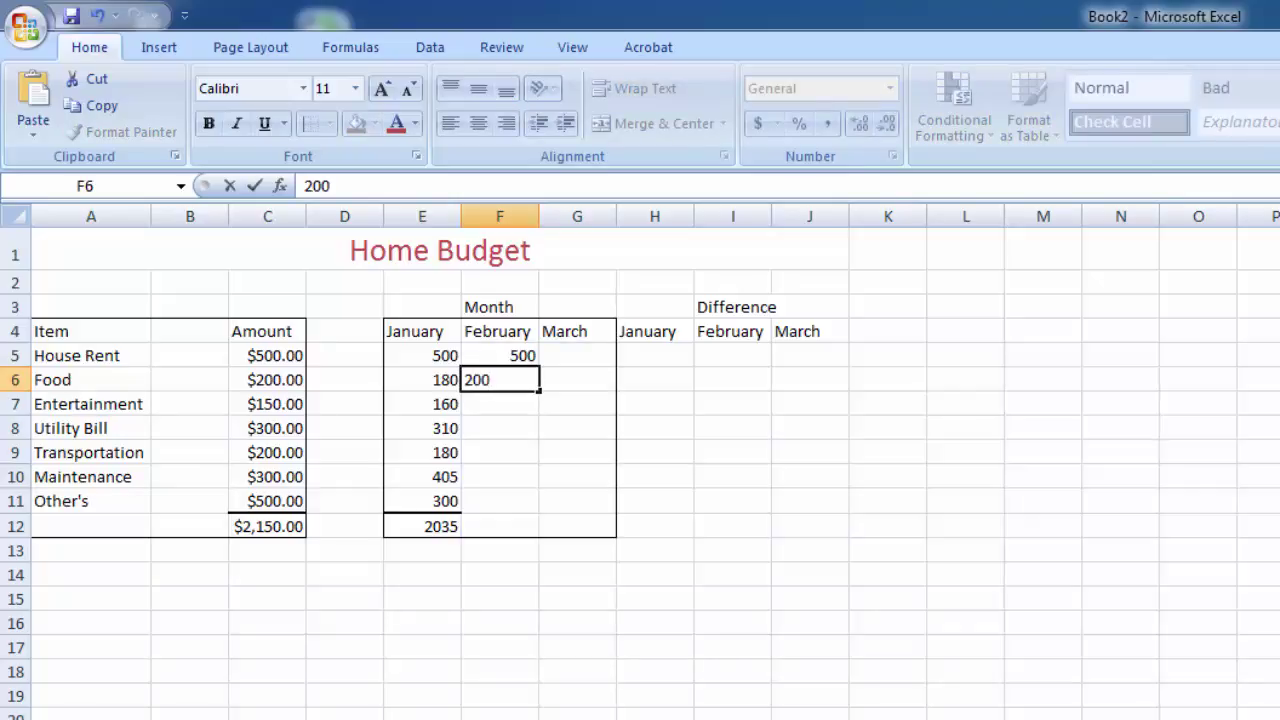
key("Return")
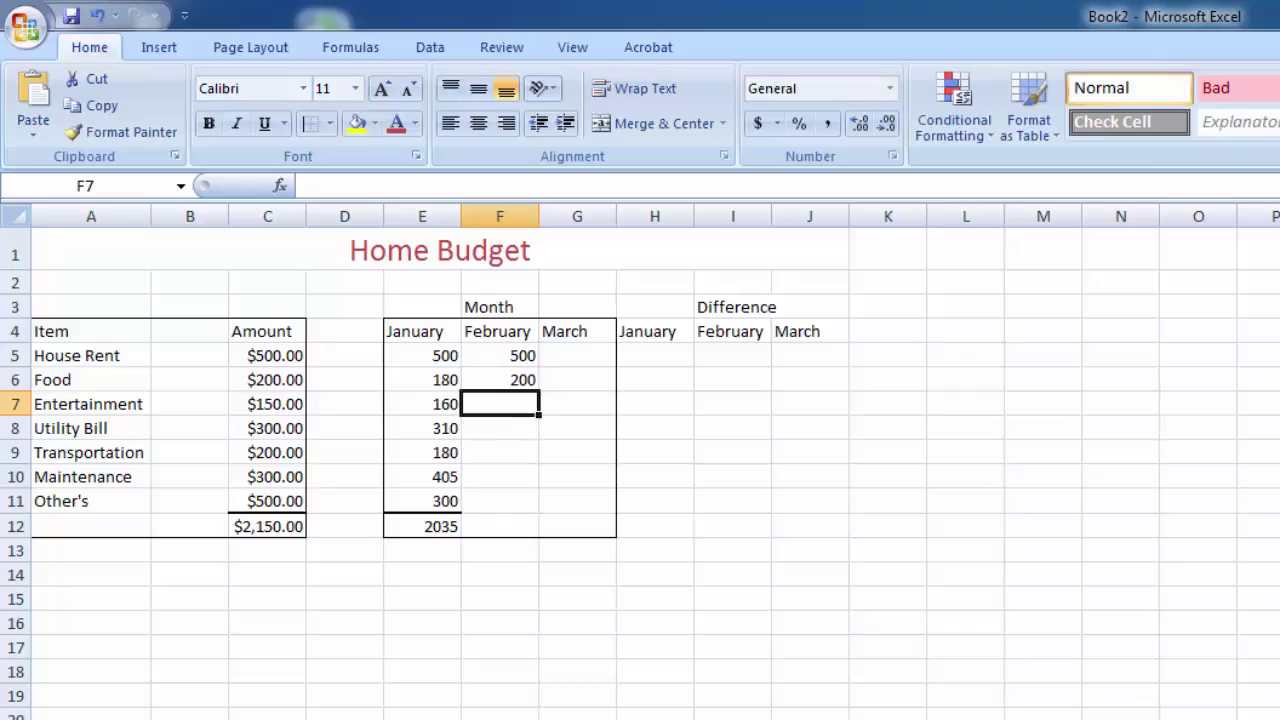
type("180")
key("Return")
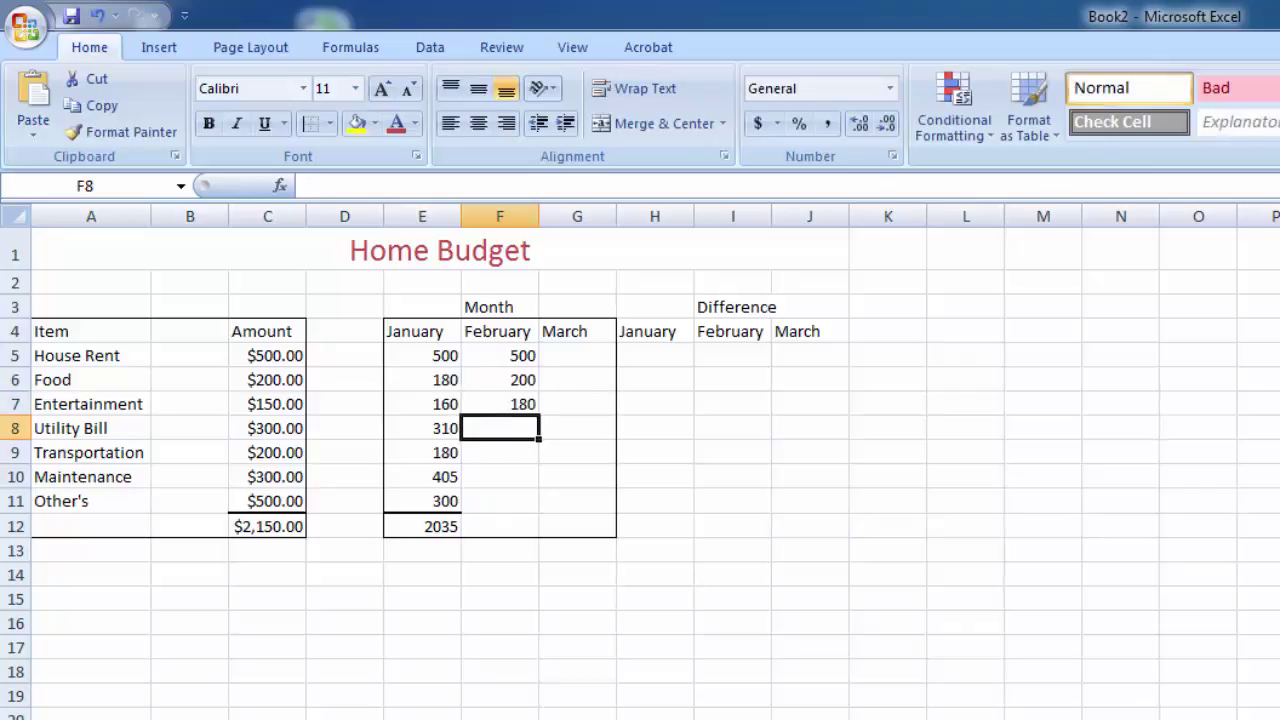
type("2")
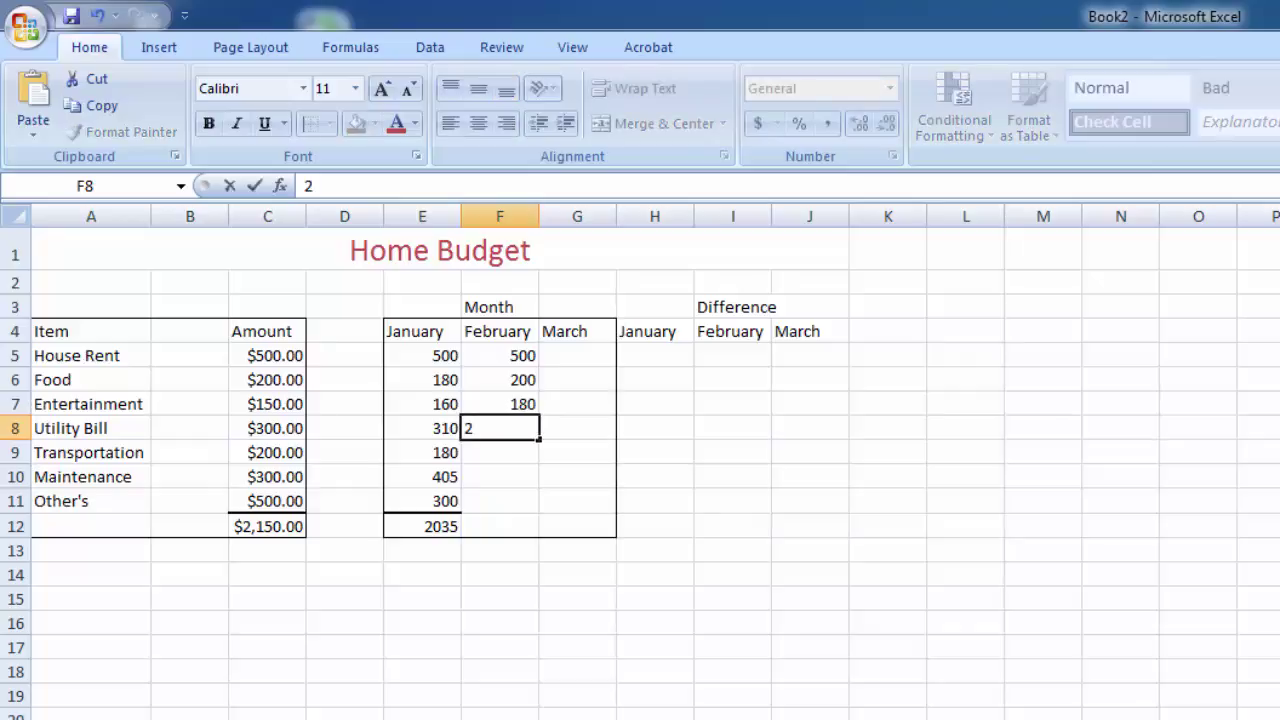
type("80")
key("Return")
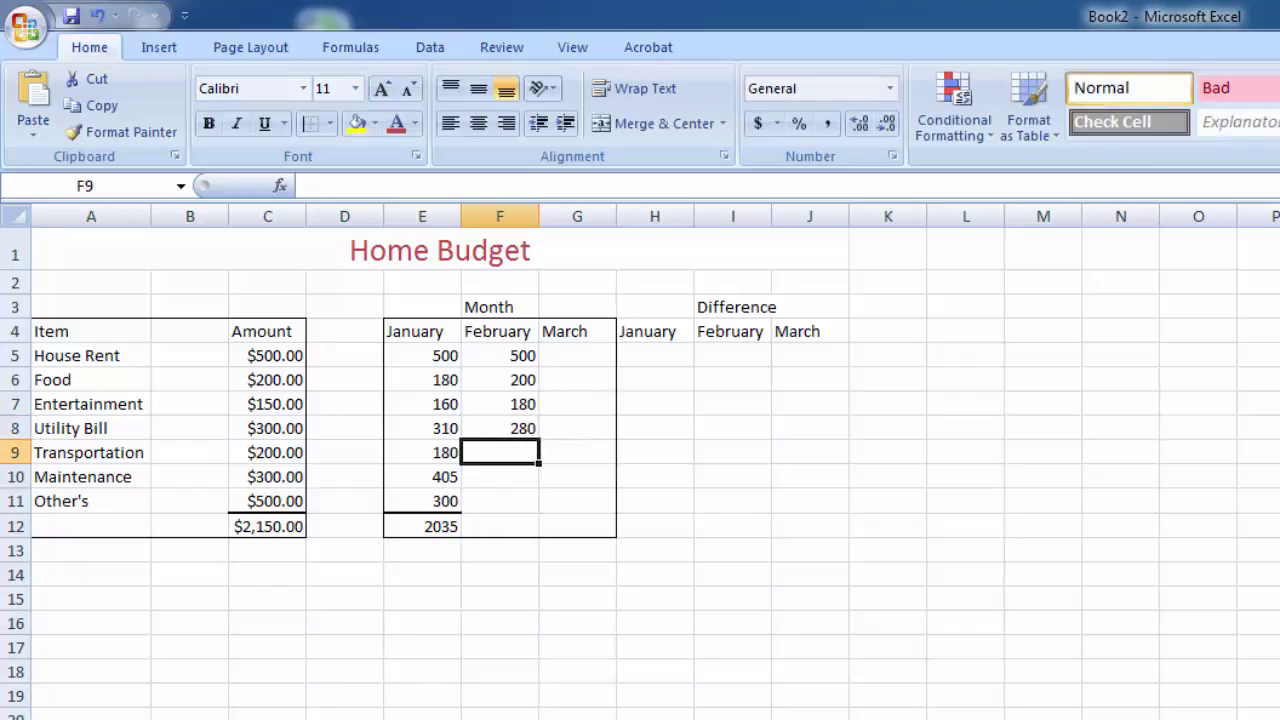
Enter the February amounts 210, 195 and 450 for Transportation, Maintenance and Other's in F9:F11
type("210")
key("Return")
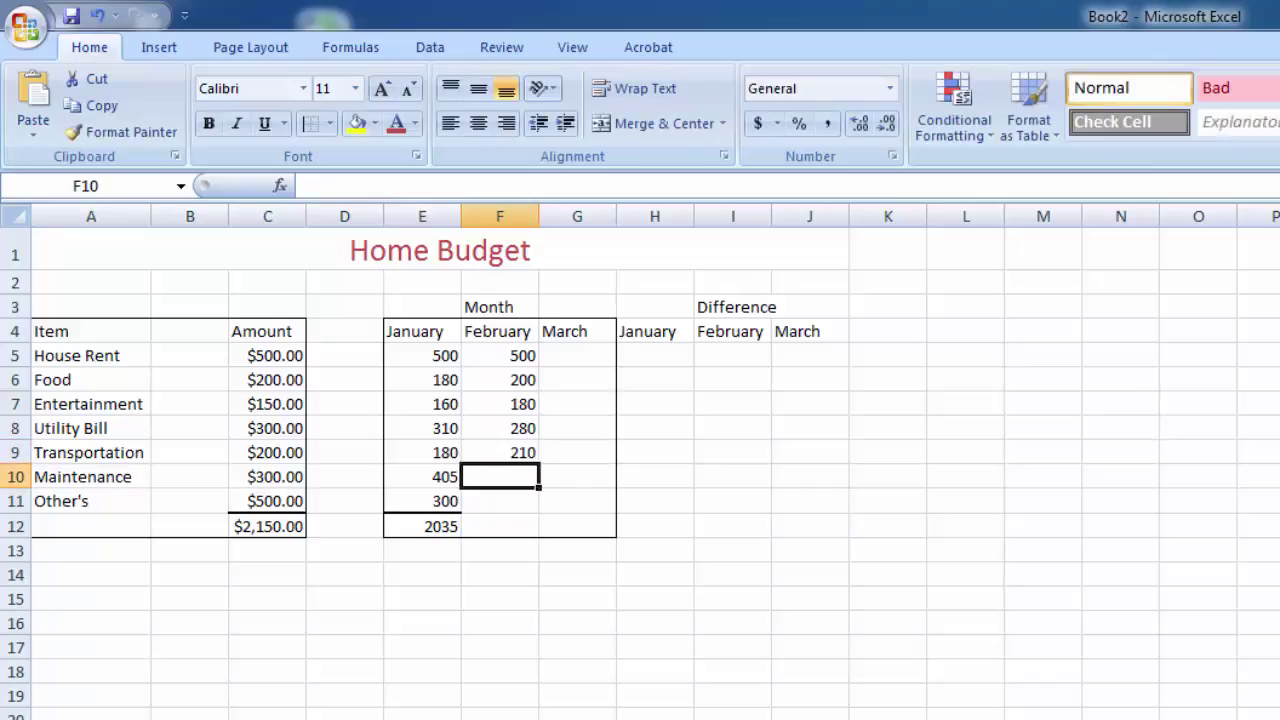
type("1")
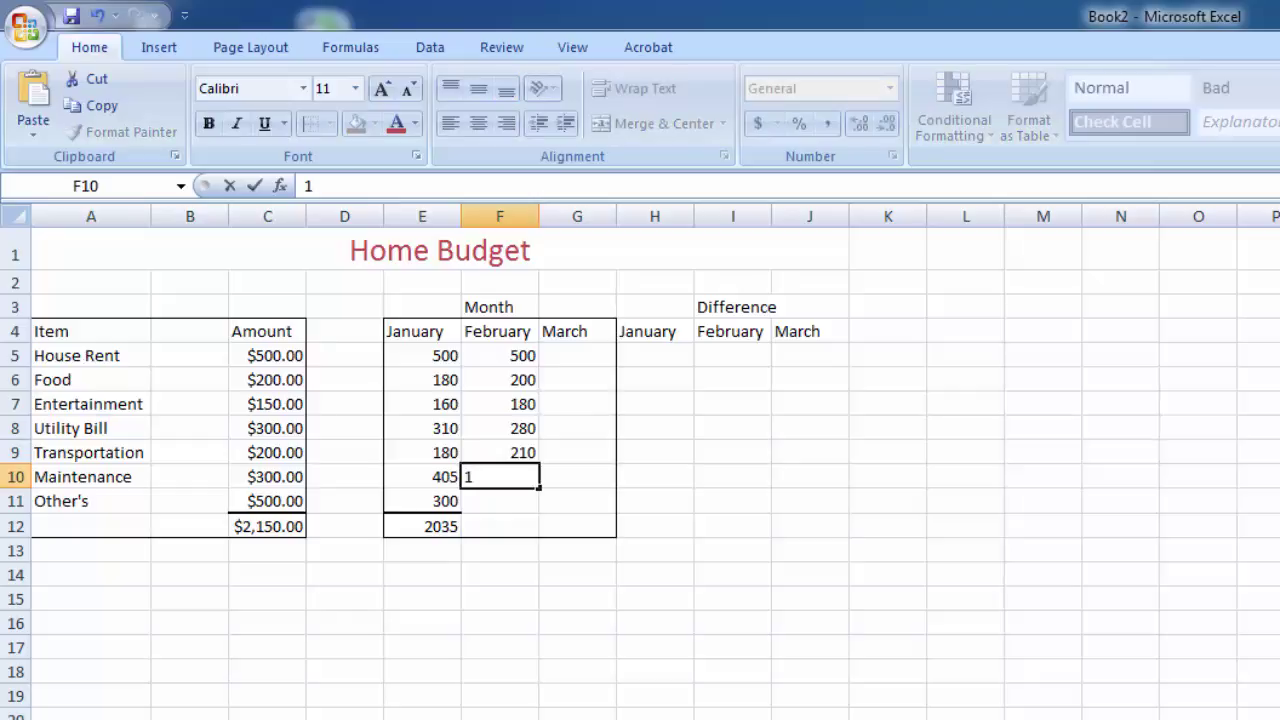
type("95")
key("Return")
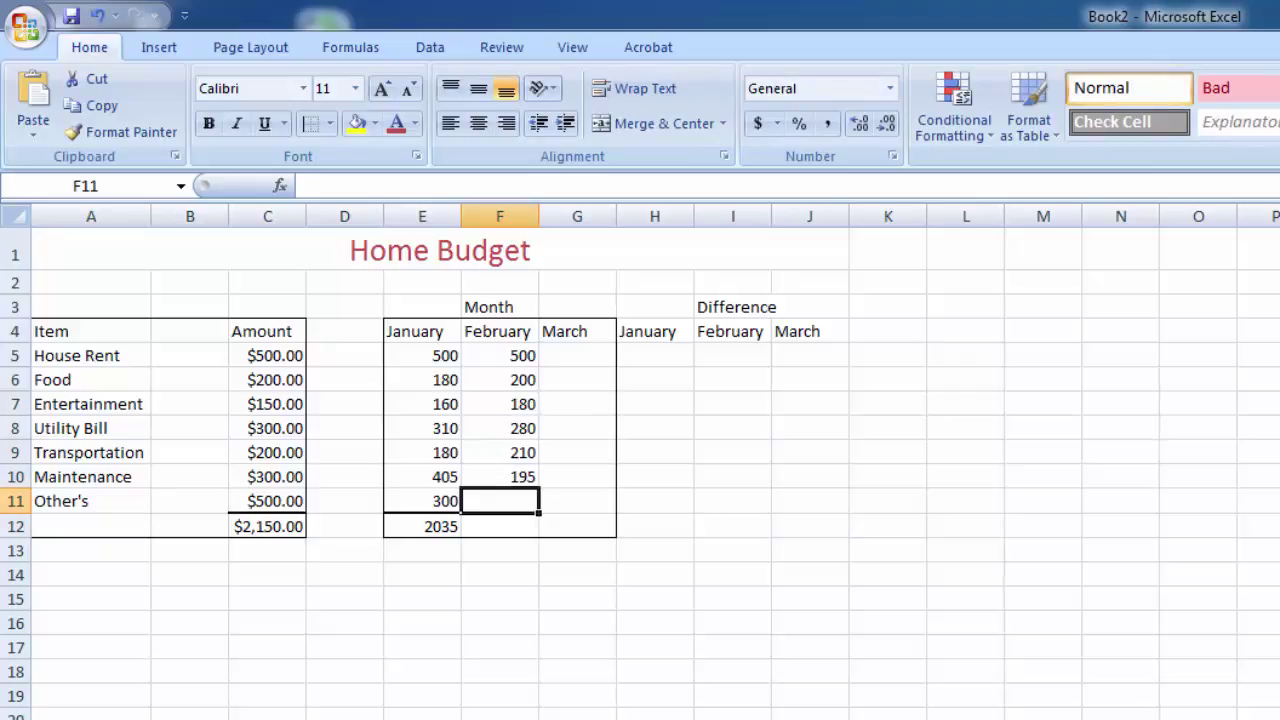
type("450")
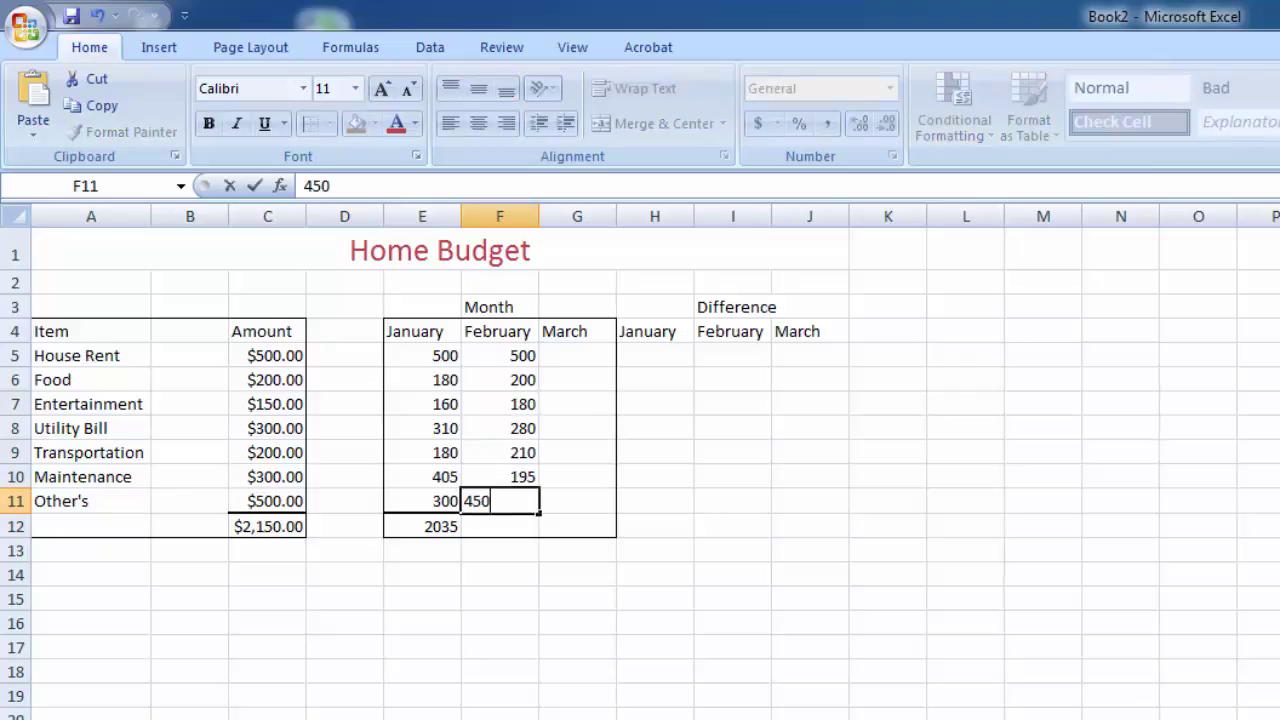
key("Return")
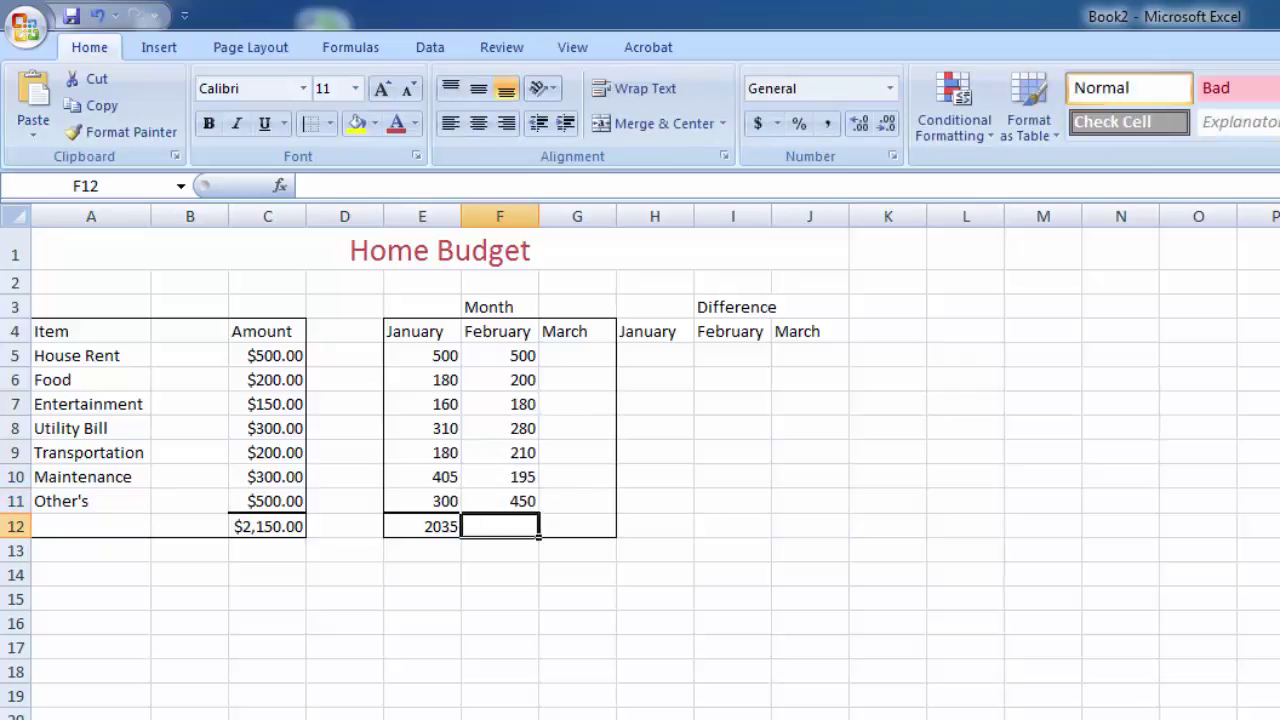
Give cell F11 a thick bottom border and total the February amounts in F12 with =SUM(F5:F11)
left_click(514, 500)
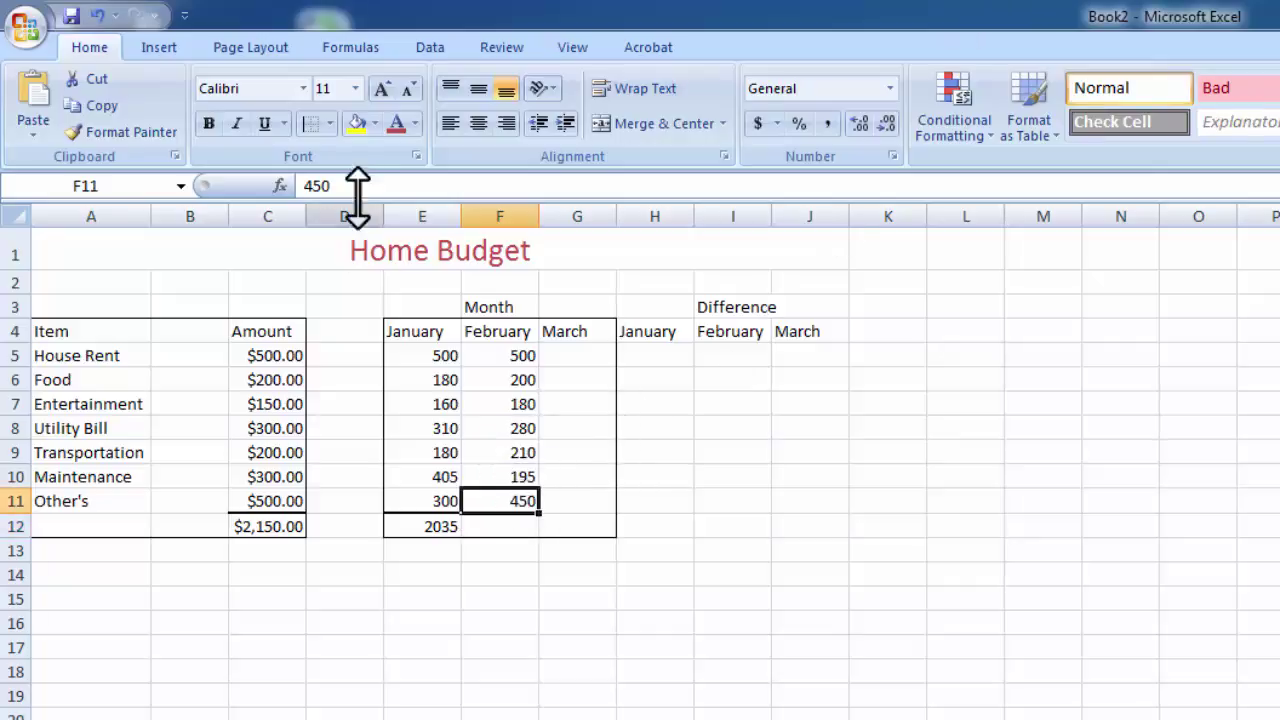
left_click(330, 124)
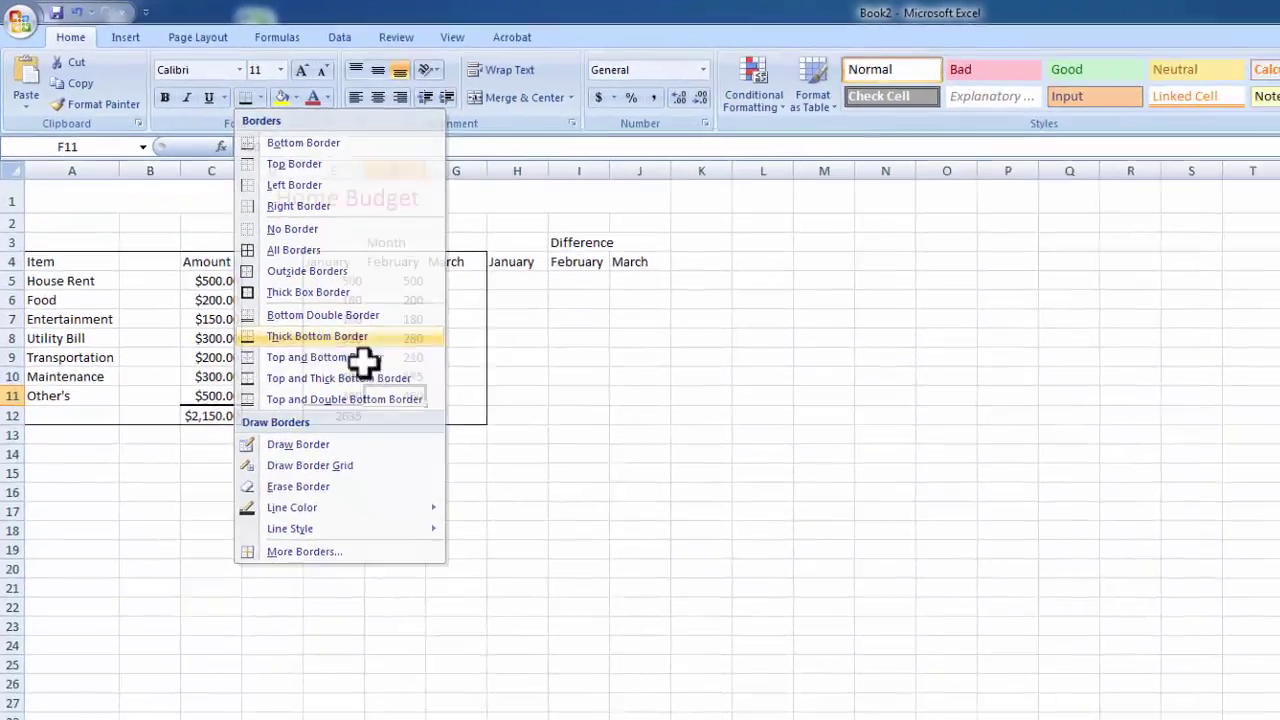
left_click(400, 425)
left_click(280, 290)
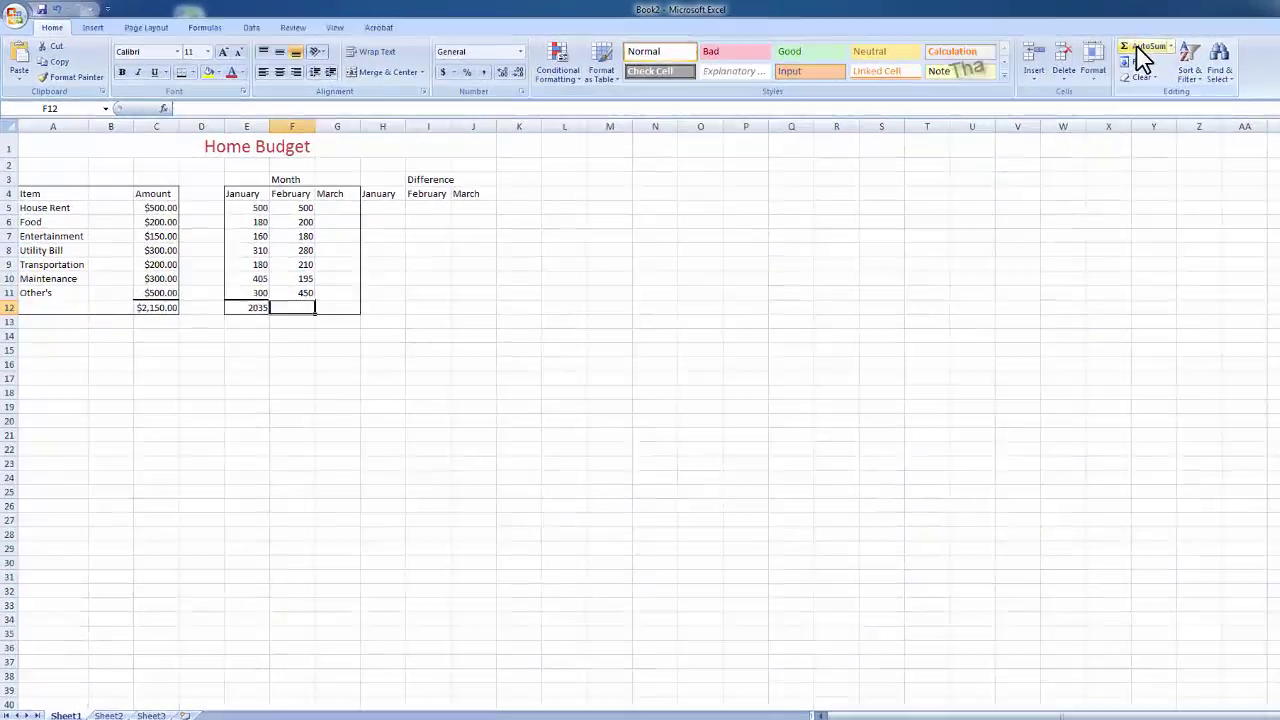
left_click(1069, 44)
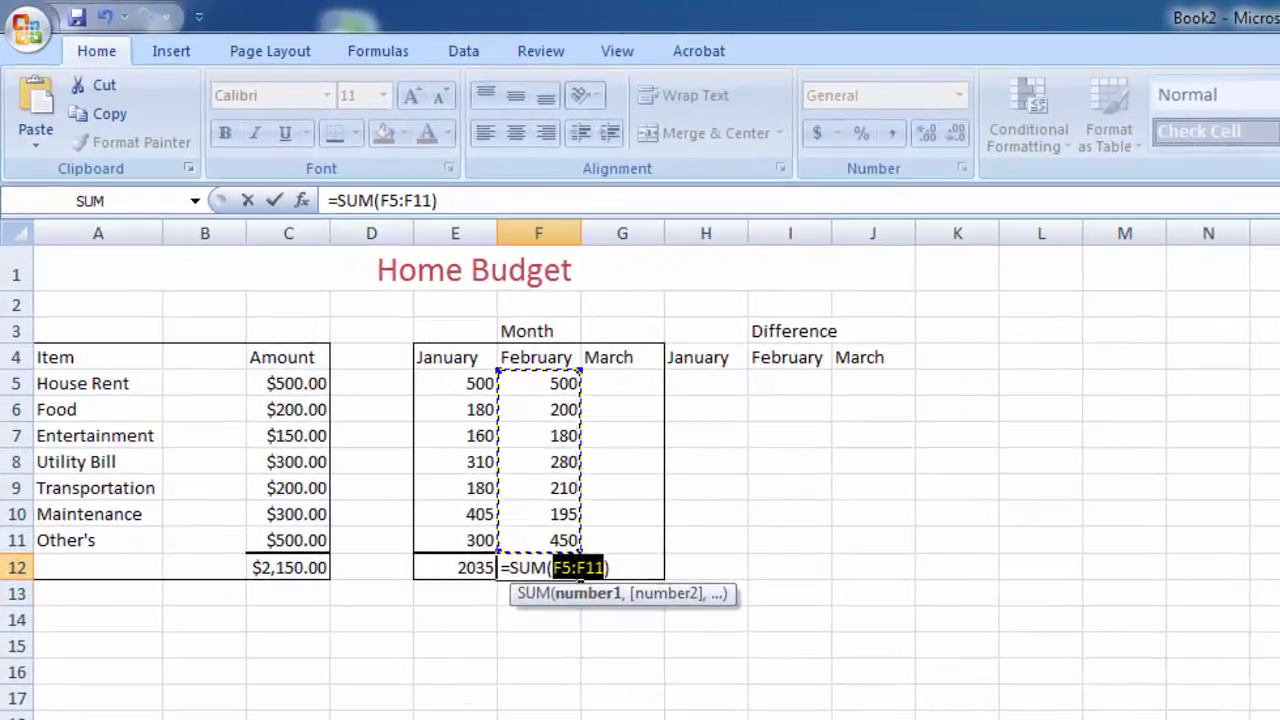
key("Return")
Enter the March amounts 500 for House Rent in G5 and 210 for Food in G6
left_click(631, 383)
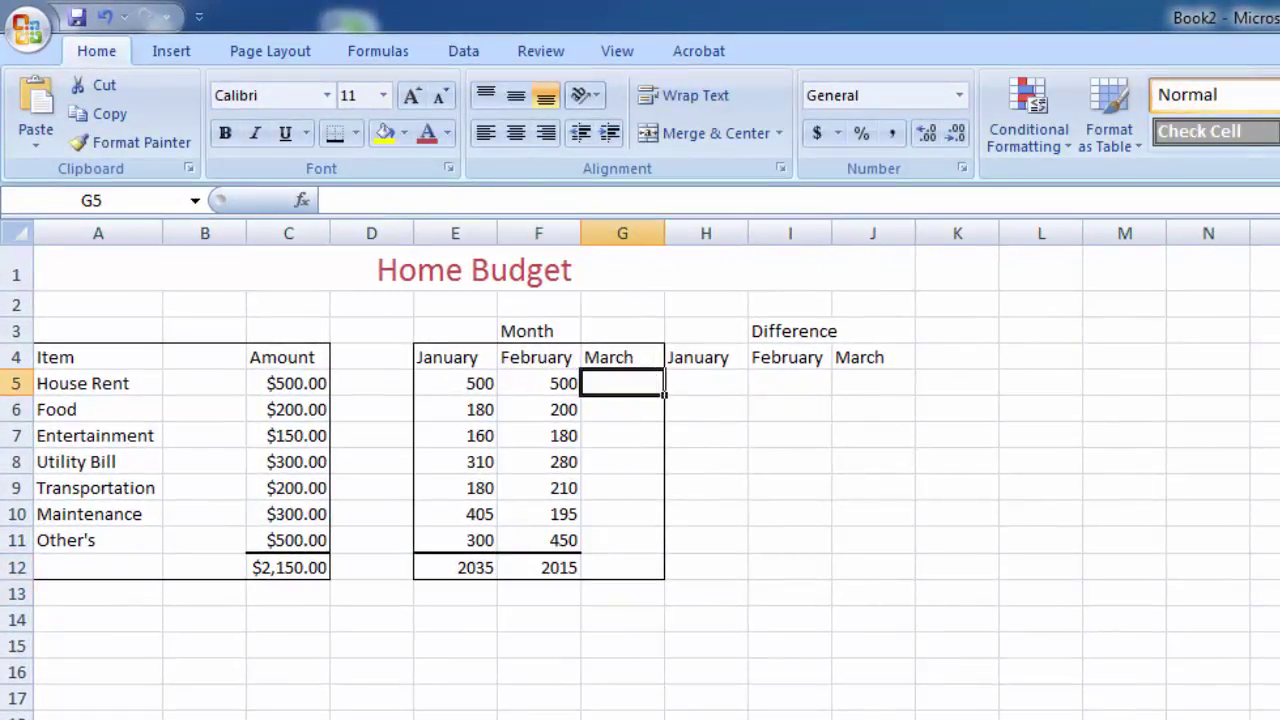
type("800")
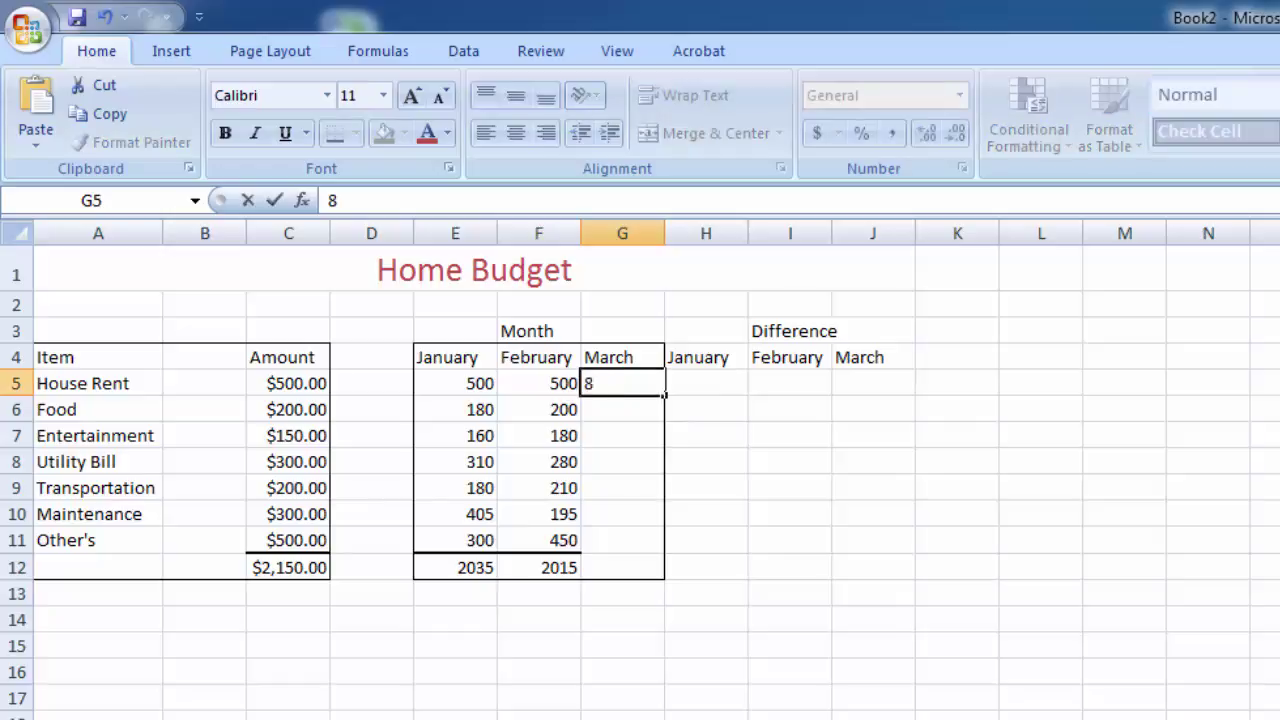
key("BackSpace")
key("BackSpace")
key("BackSpace")
type("500")
key("Return")
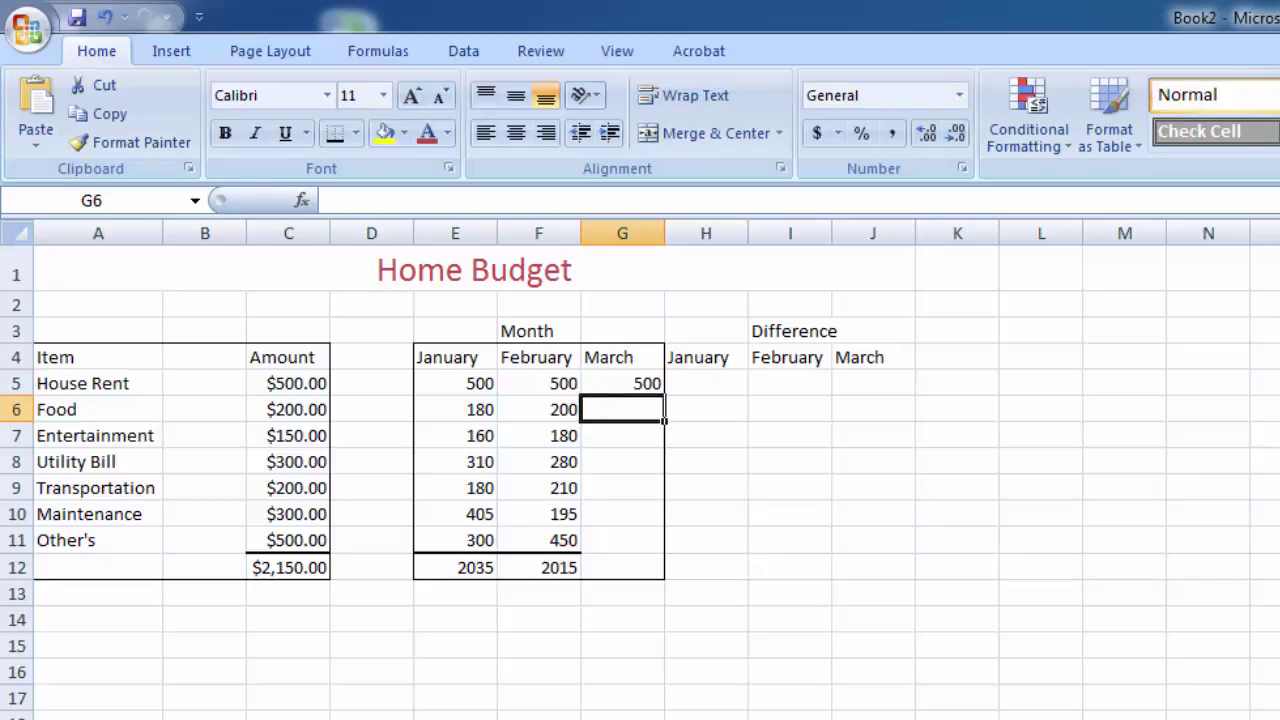
type("210")
key("Return")
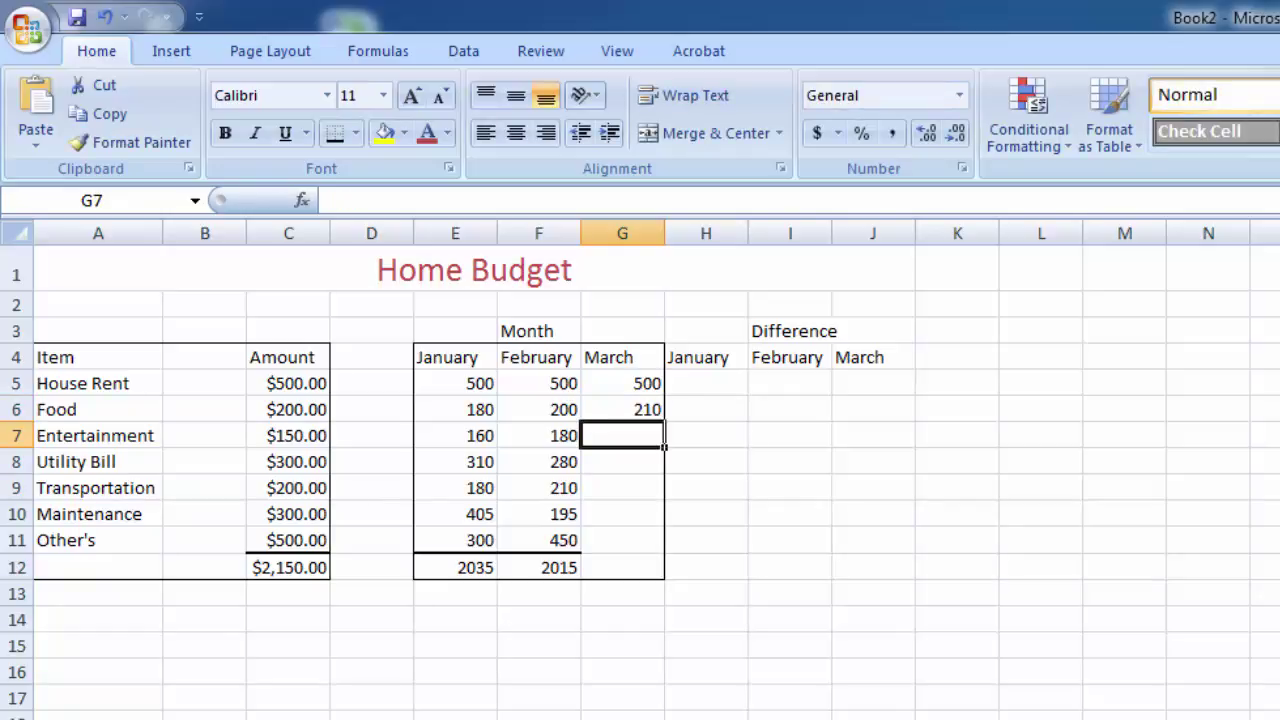
Enter the March amounts 110, 310, 110, 350 and 200 for Entertainment through Other's in G7:G11
type("110")
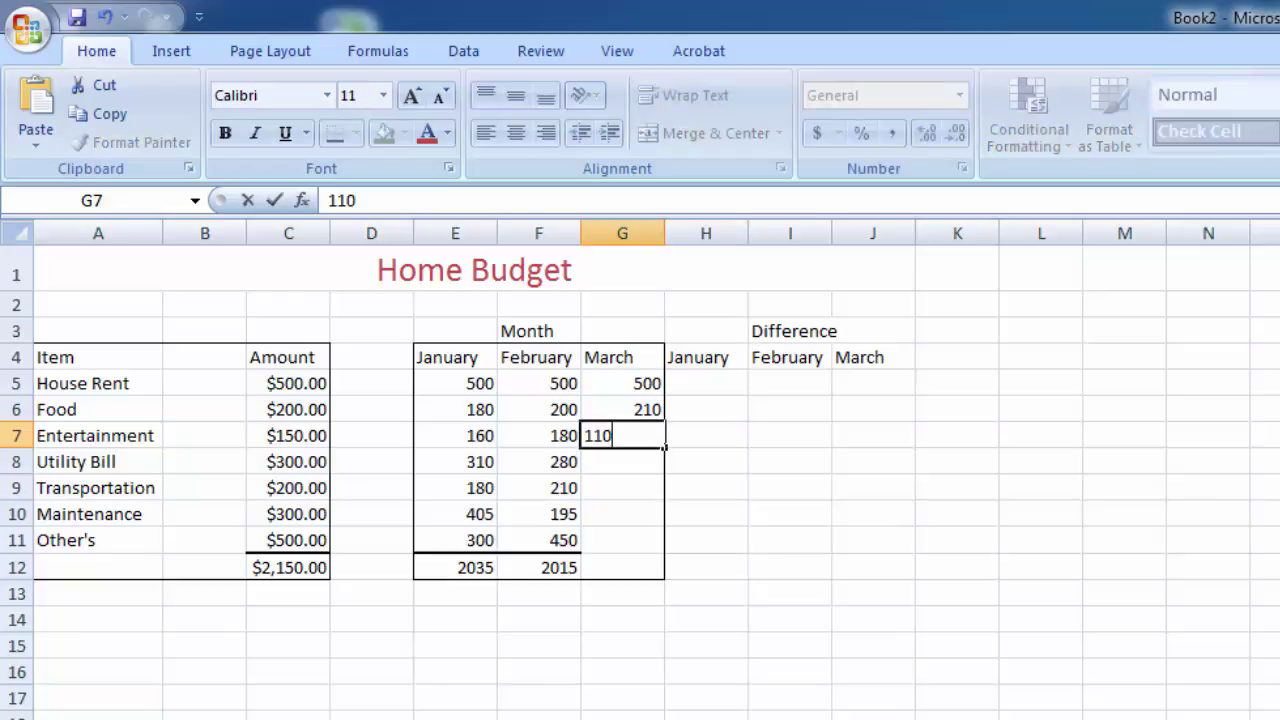
key("Return")
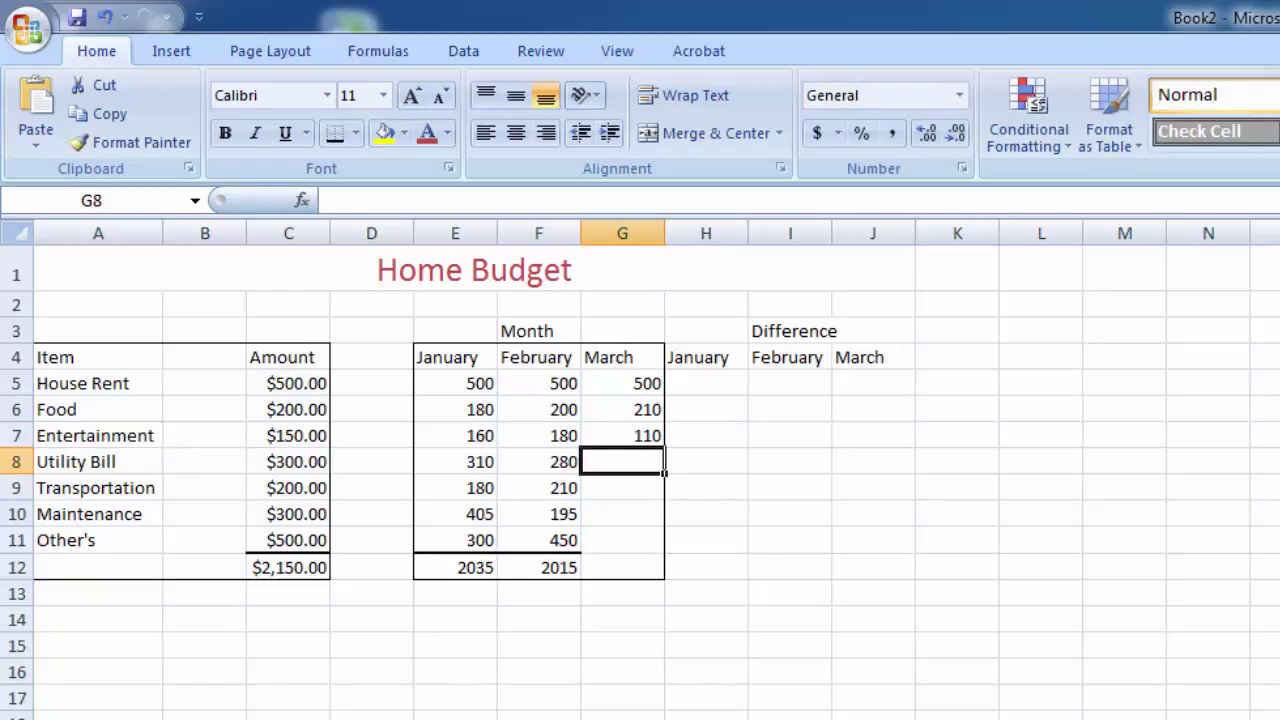
type("310")
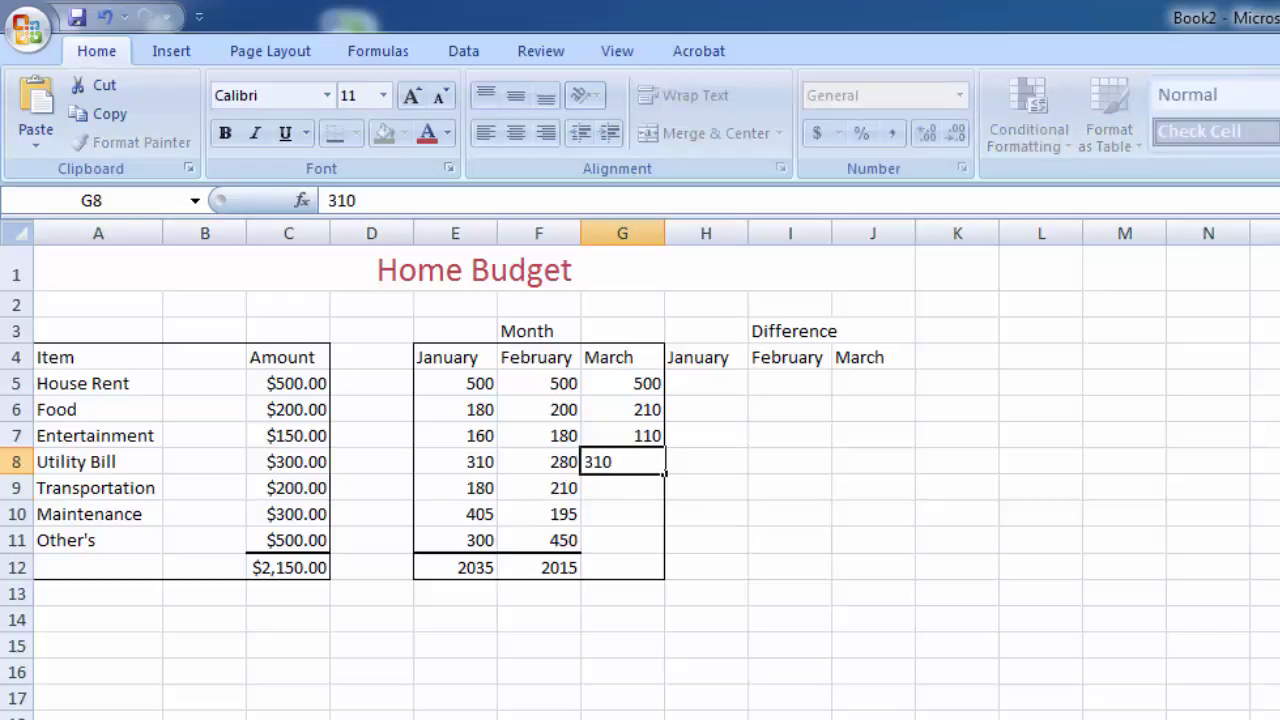
key("Return")
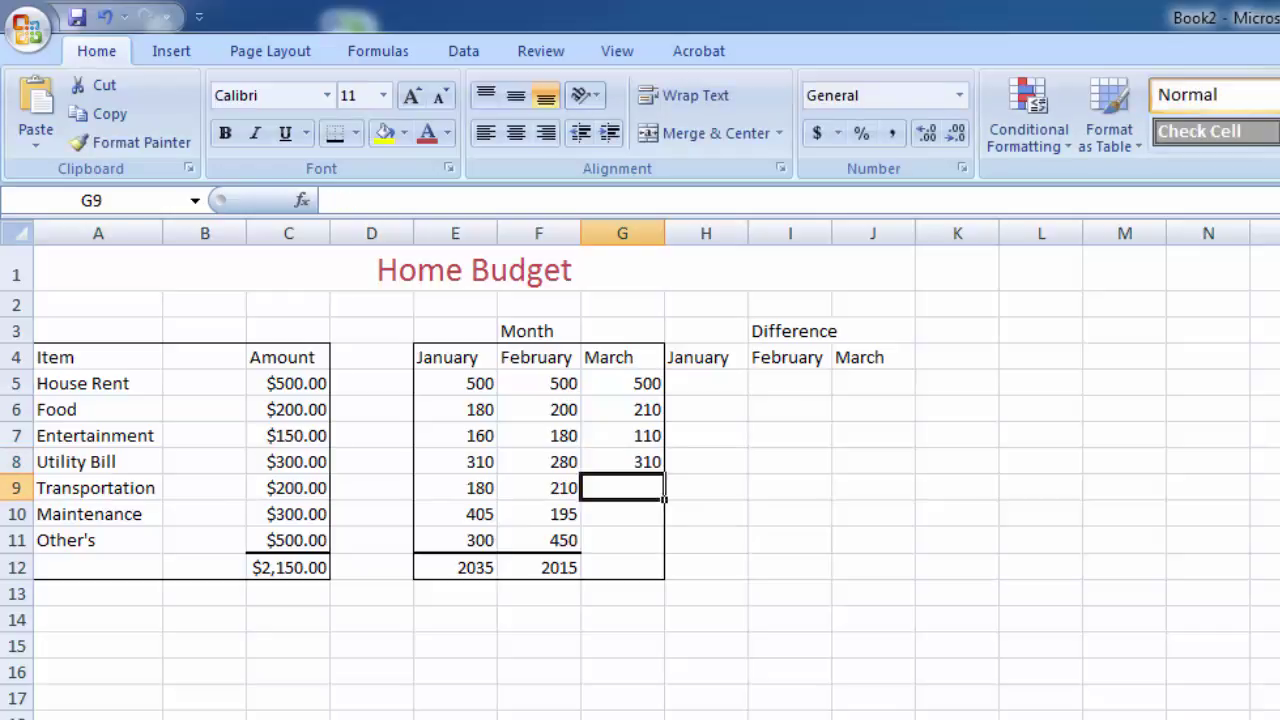
type("110")
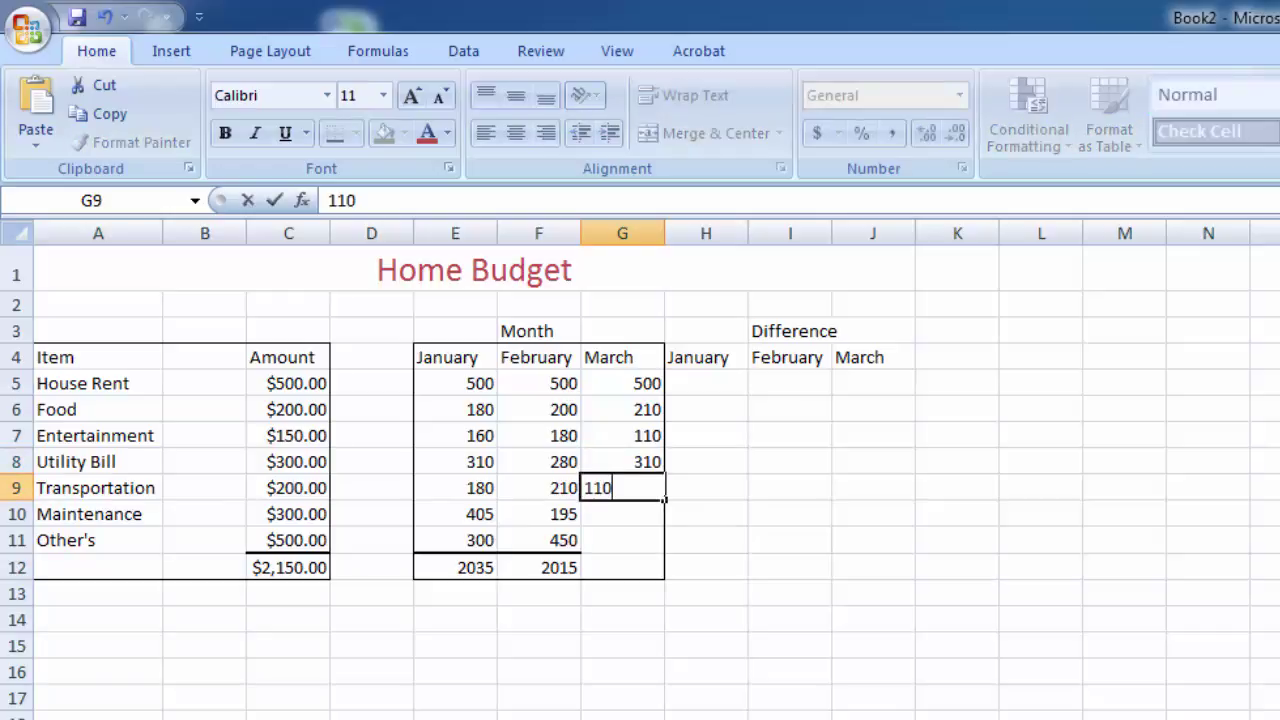
key("Return")
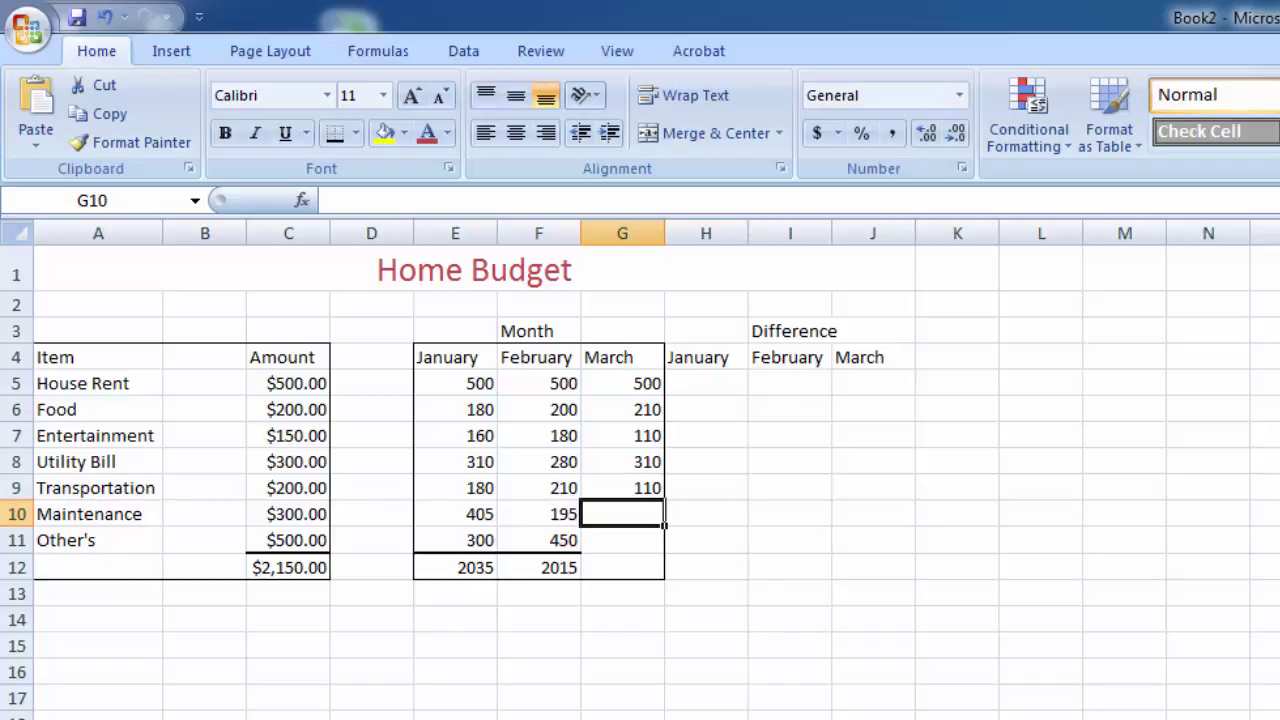
type("350")
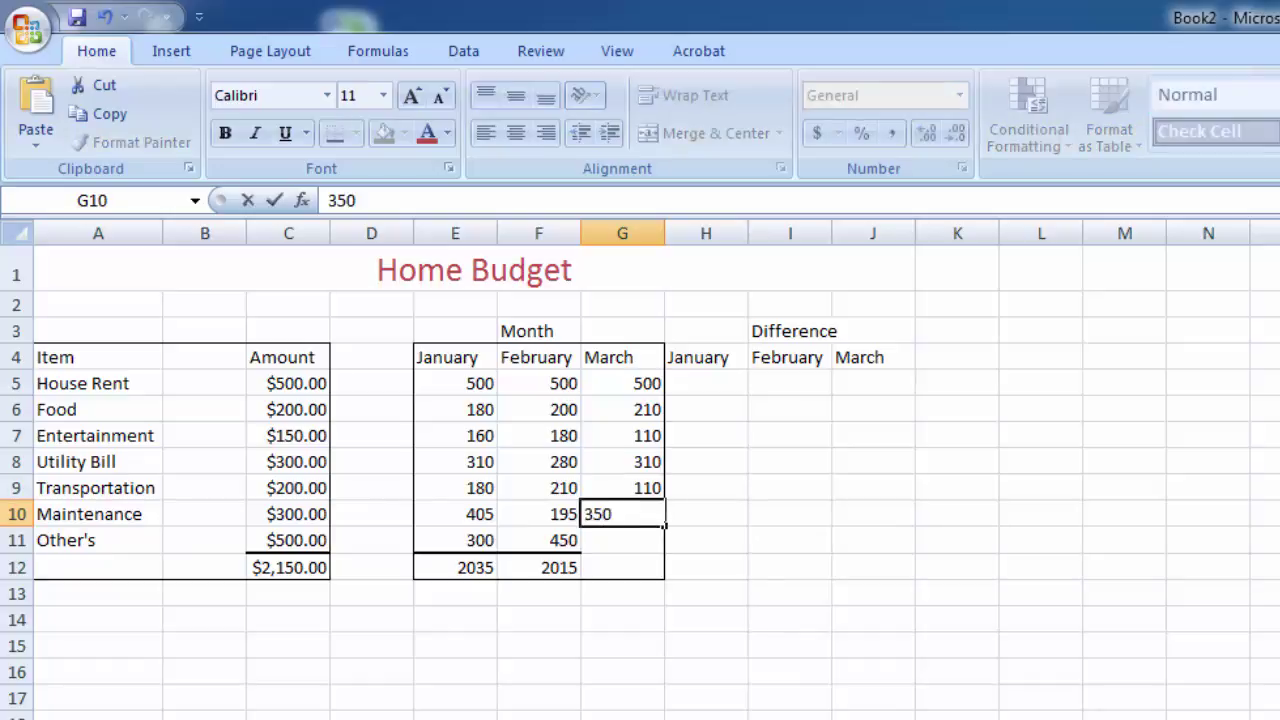
key("Return")
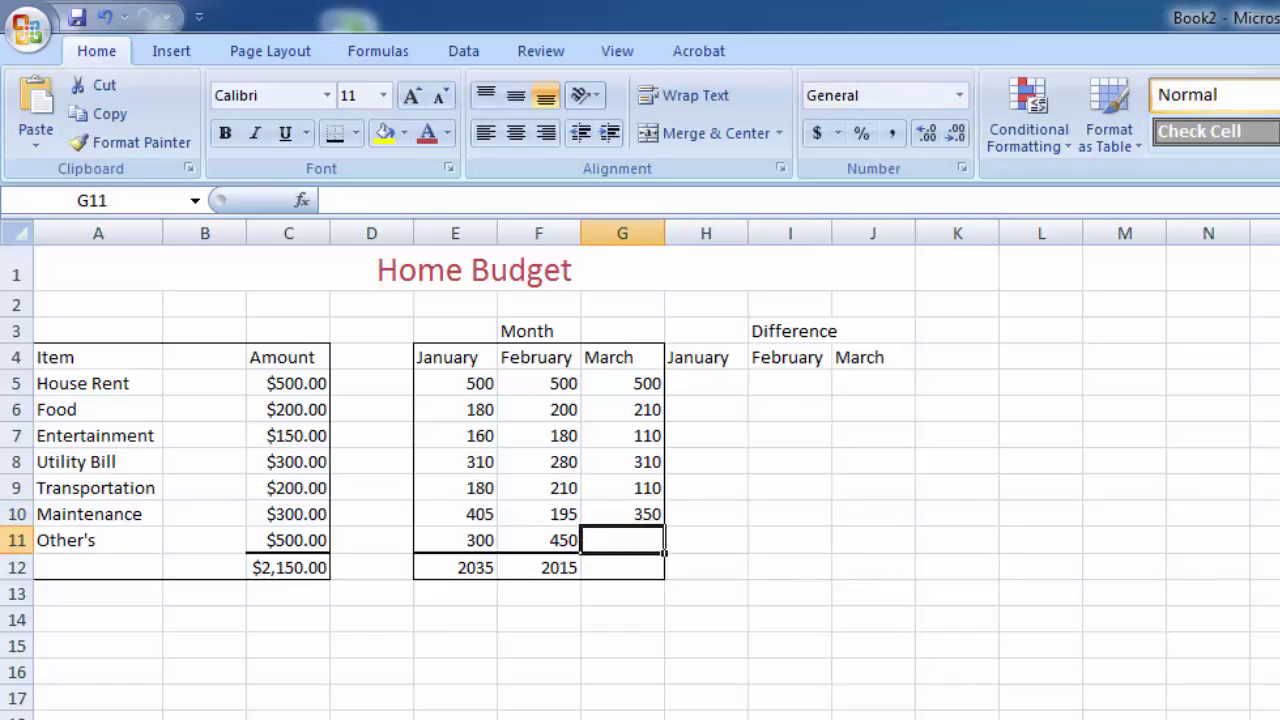
type("200")
key("Return")
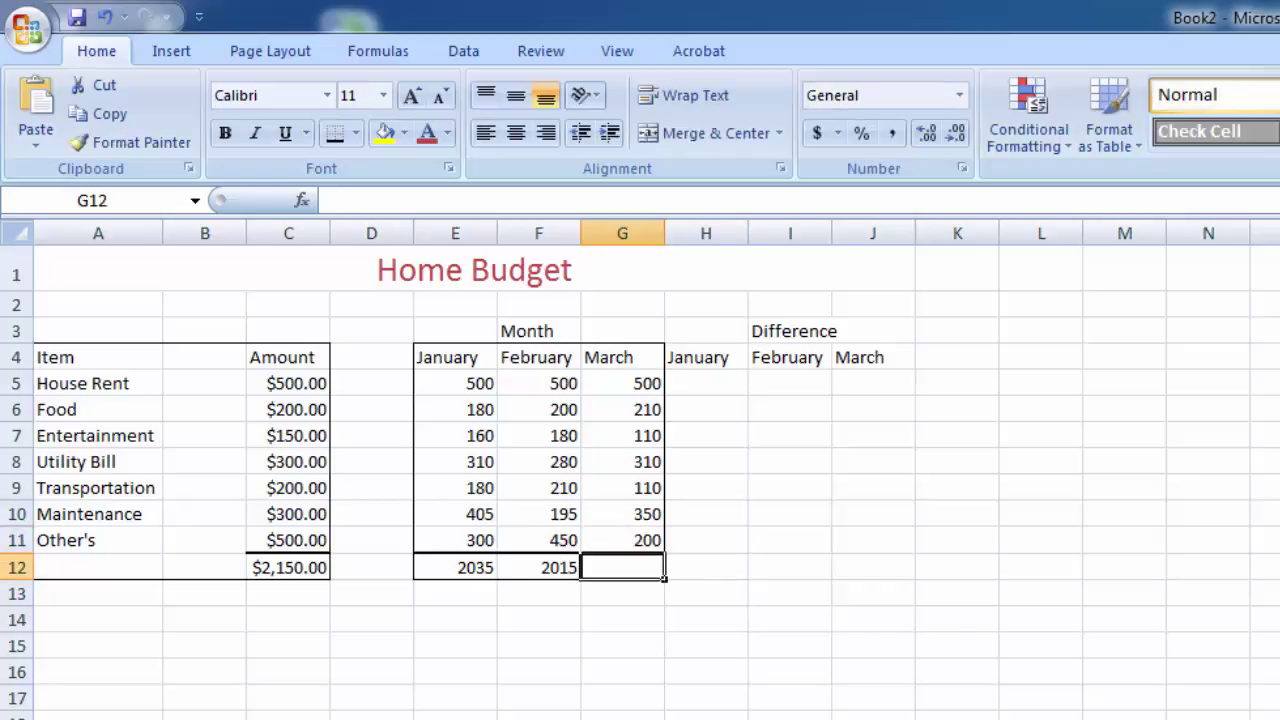
Give cell G11 a thick bottom border and total the March amounts in G12 with =SUM(G5:G11)
left_click(626, 541)
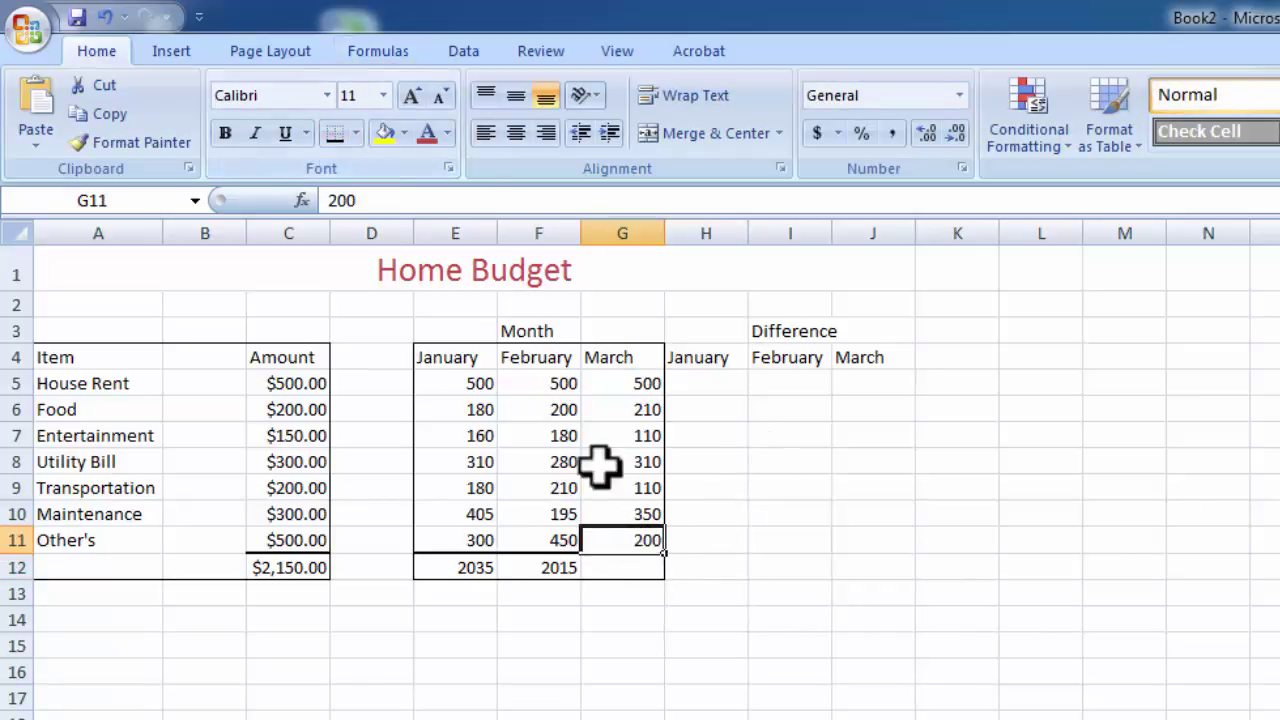
left_click(627, 566)
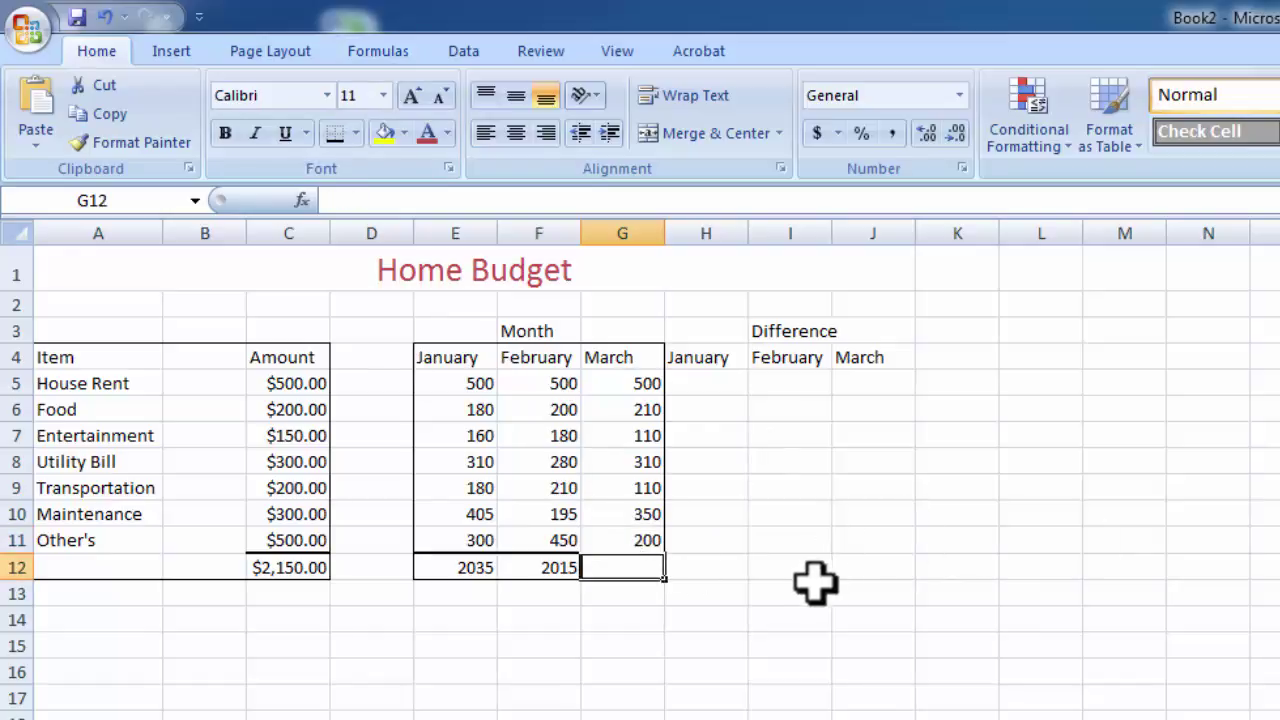
key("alt+equal")
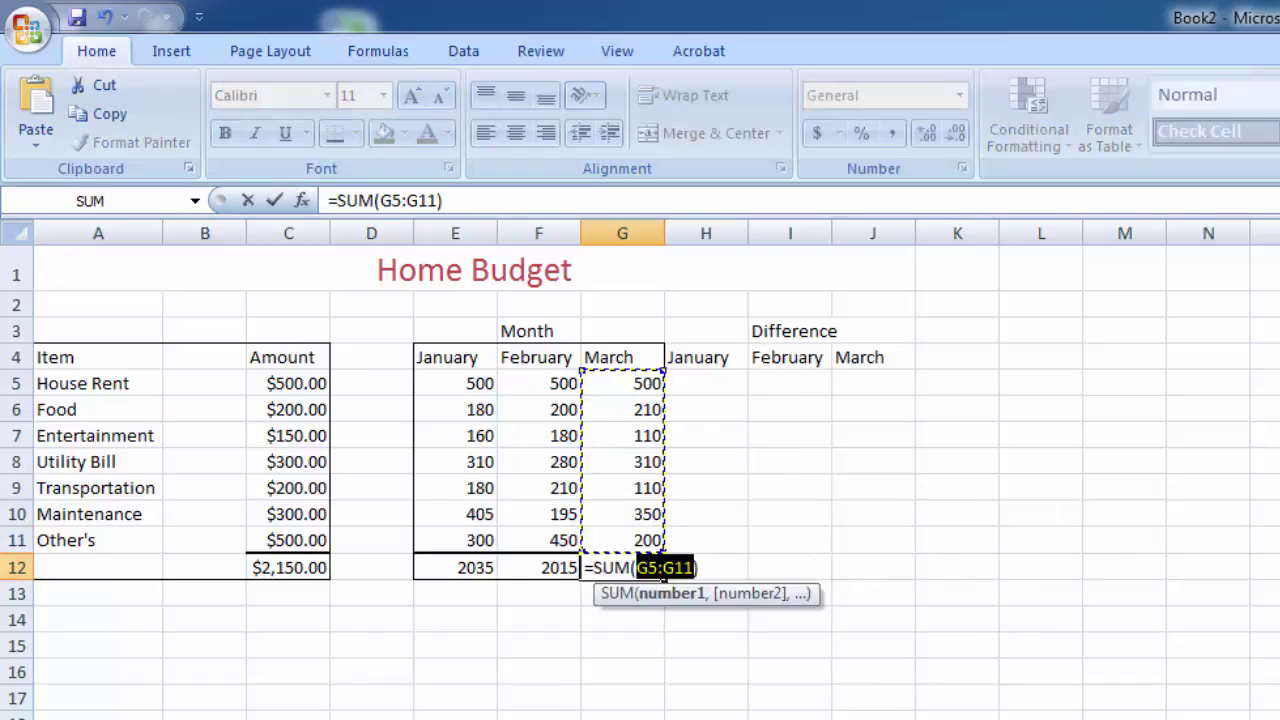
key("Return")
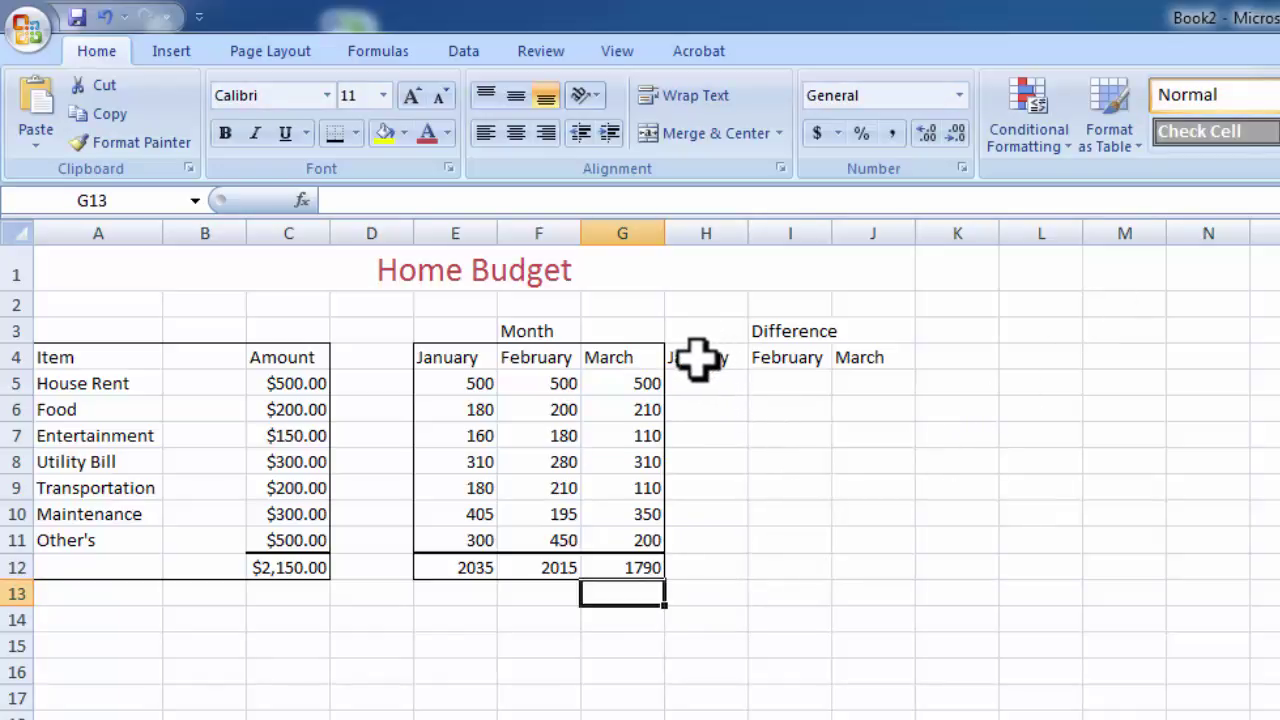
Move the difference month headings January to March into I4:K4 and the Difference heading into J3
left_click_drag(697, 358, 940, 355)
left_click(818, 330)
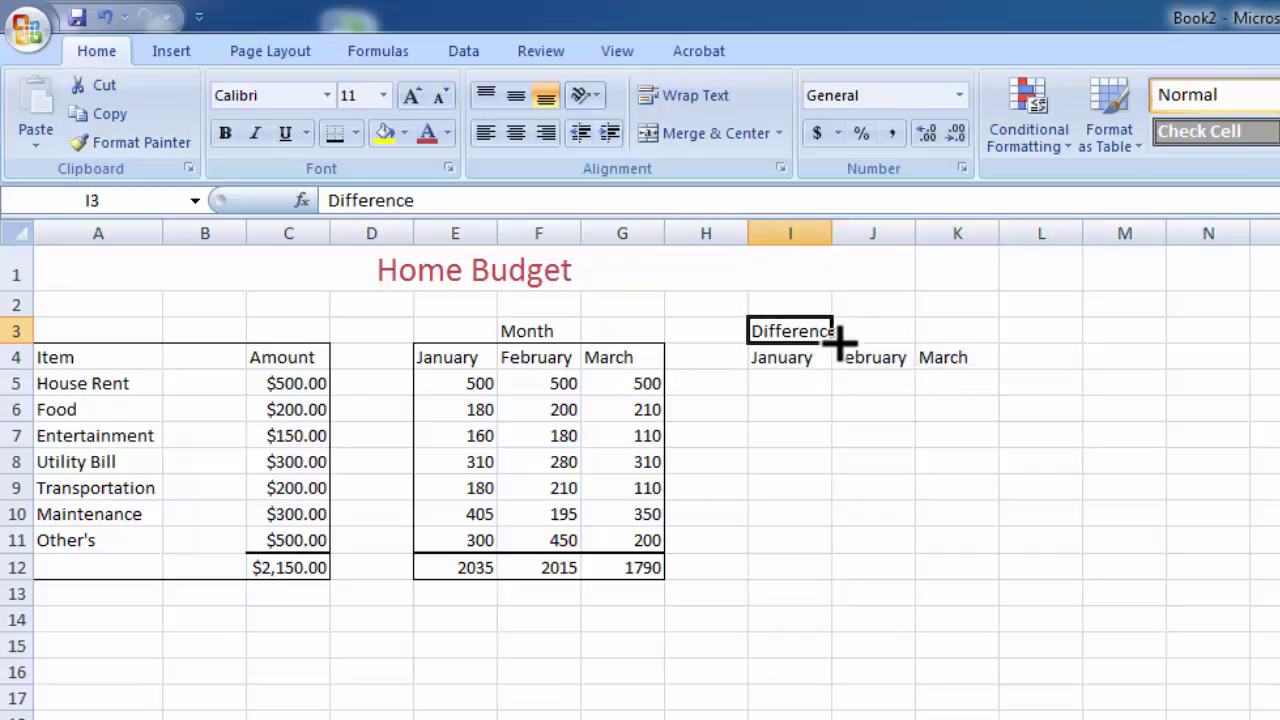
left_click_drag(820, 330, 880, 330)
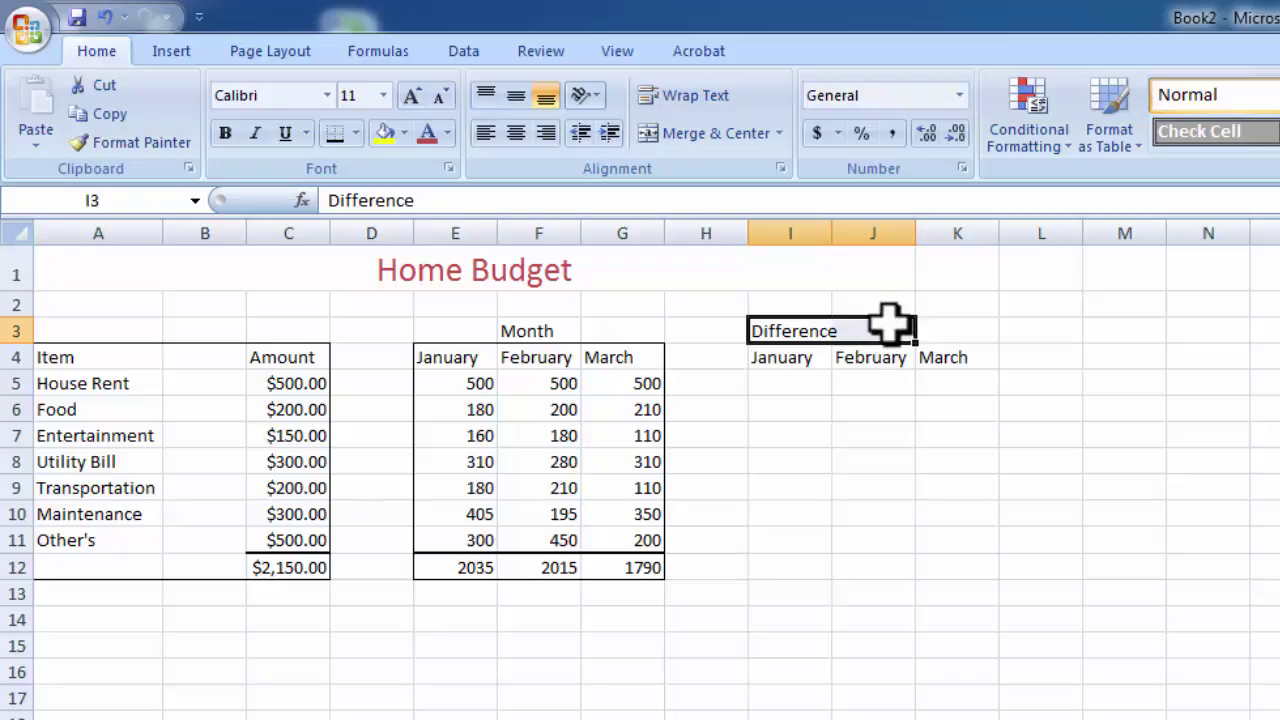
left_click(780, 329)
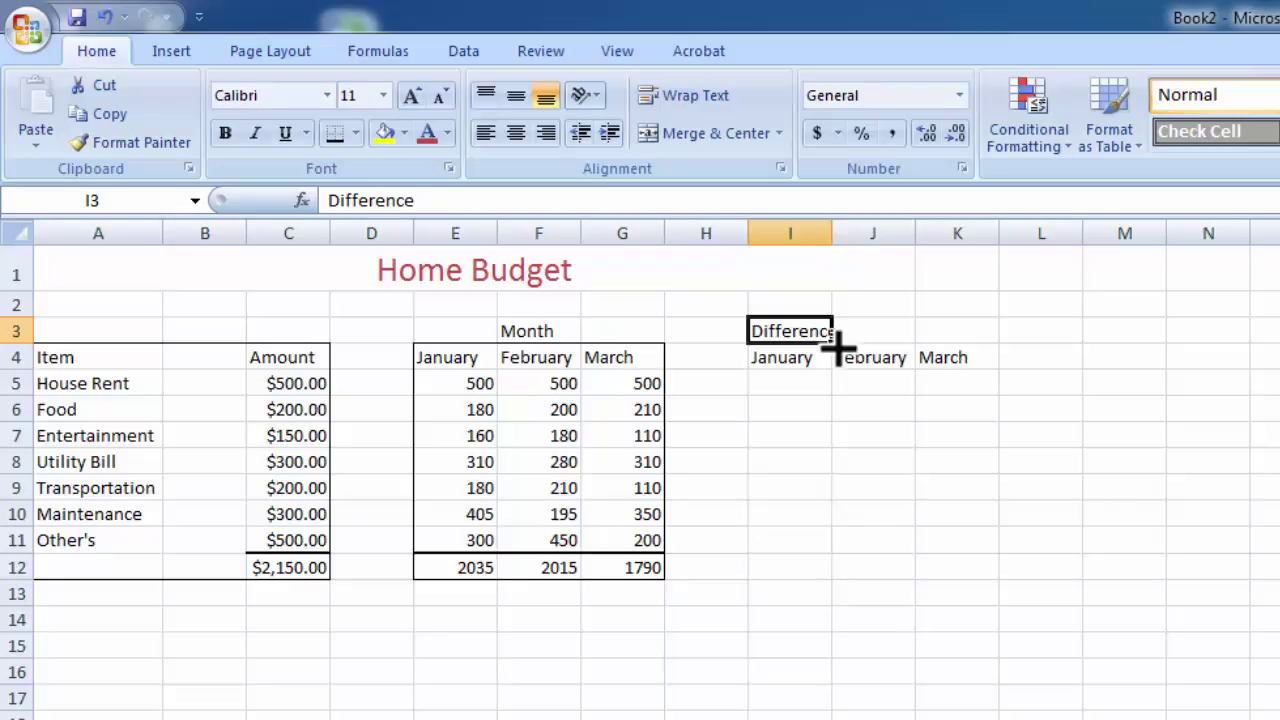
left_click_drag(836, 340, 873, 340)
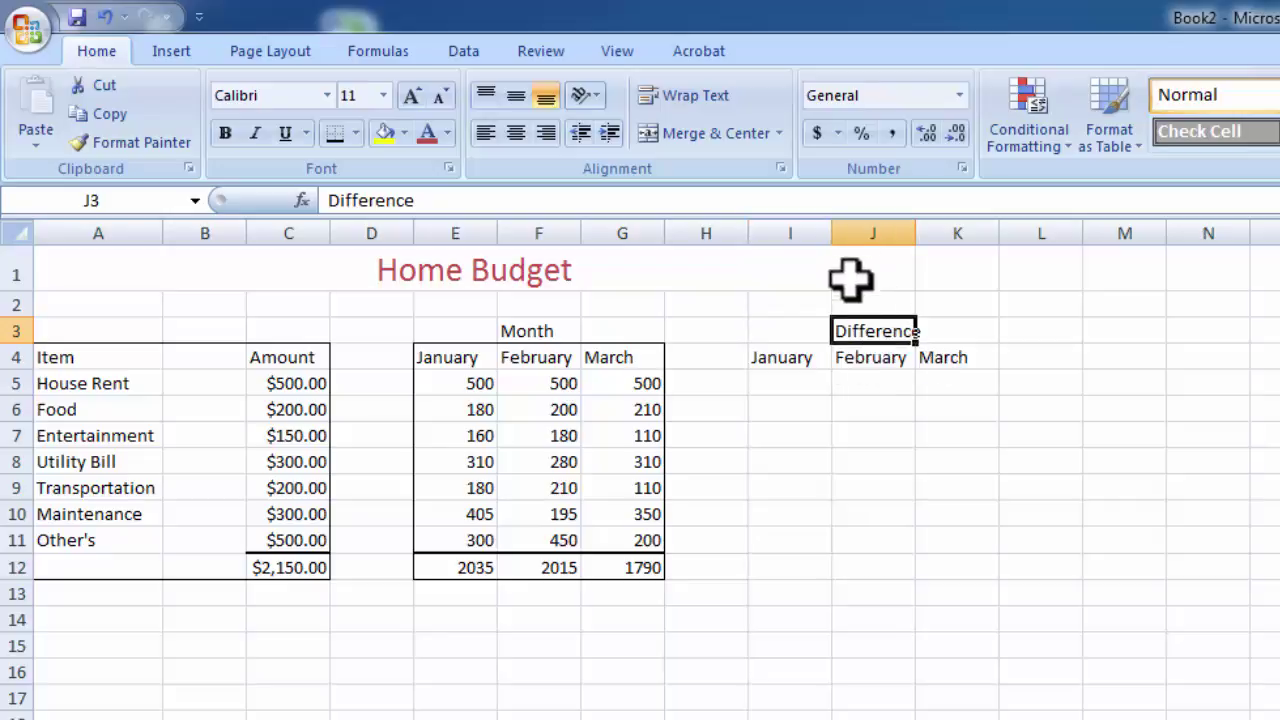
Merge and center the Difference heading across I3:K3 and the Month heading across E3:G3
left_click_drag(794, 325, 943, 331)
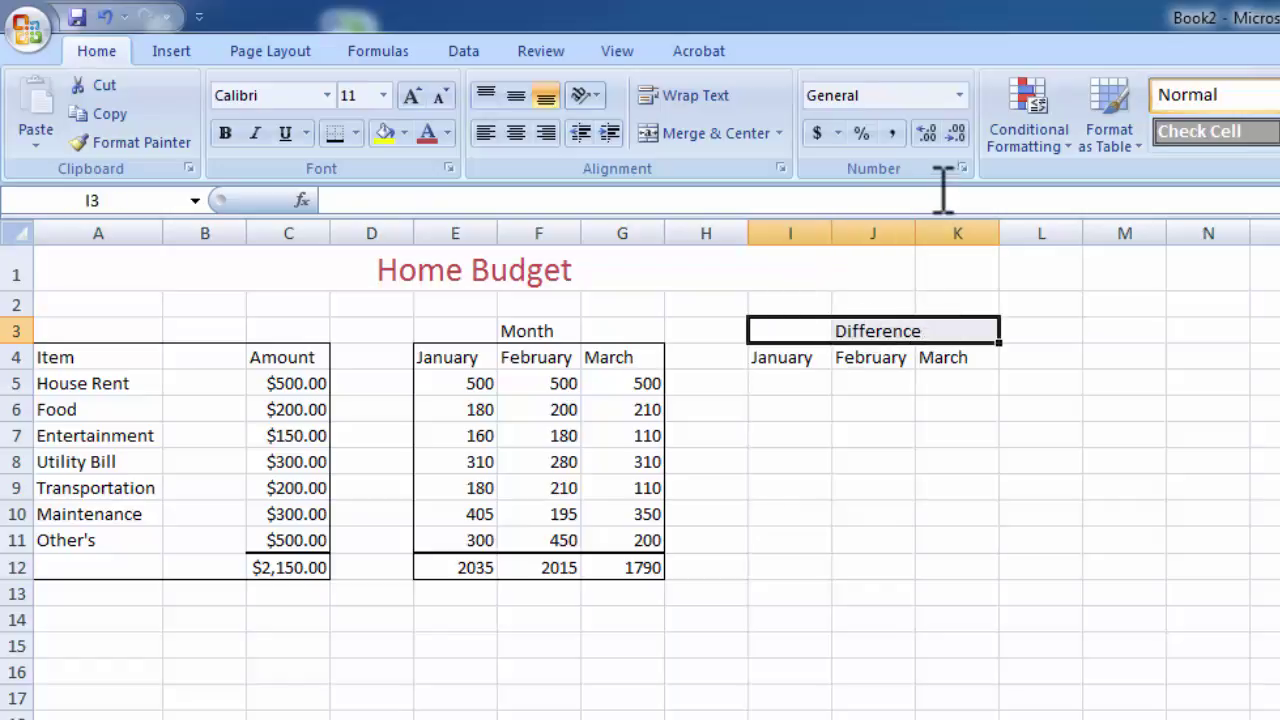
left_click(737, 137)
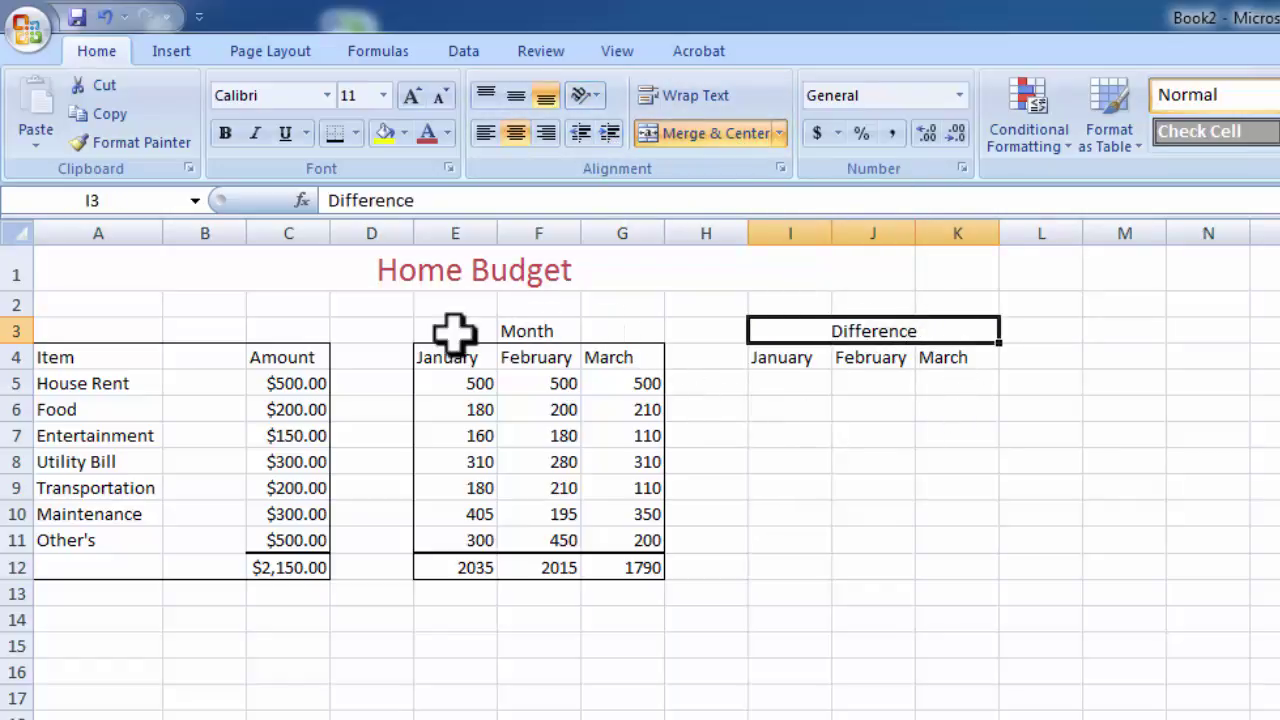
left_click_drag(455, 330, 636, 330)
left_click(728, 133)
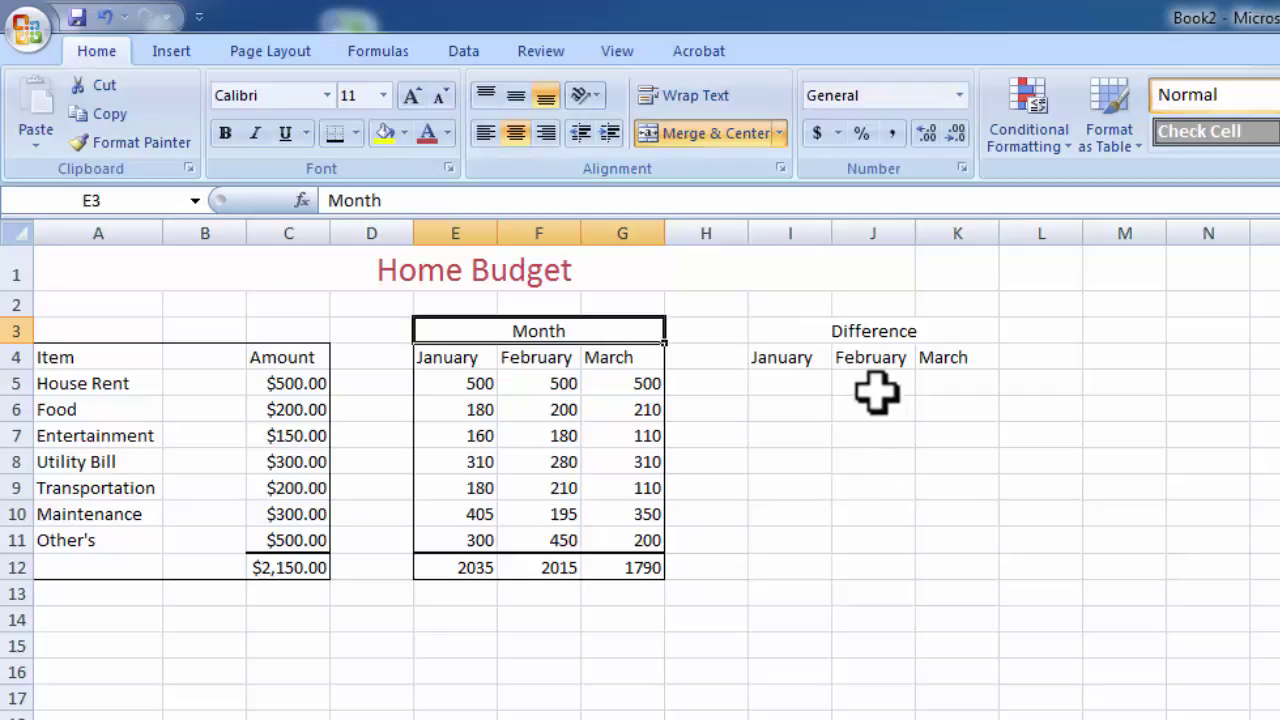
Calculate the January difference for House Rent in I5 with =C5-E5 and fill the formula down to I11
left_click(826, 384)
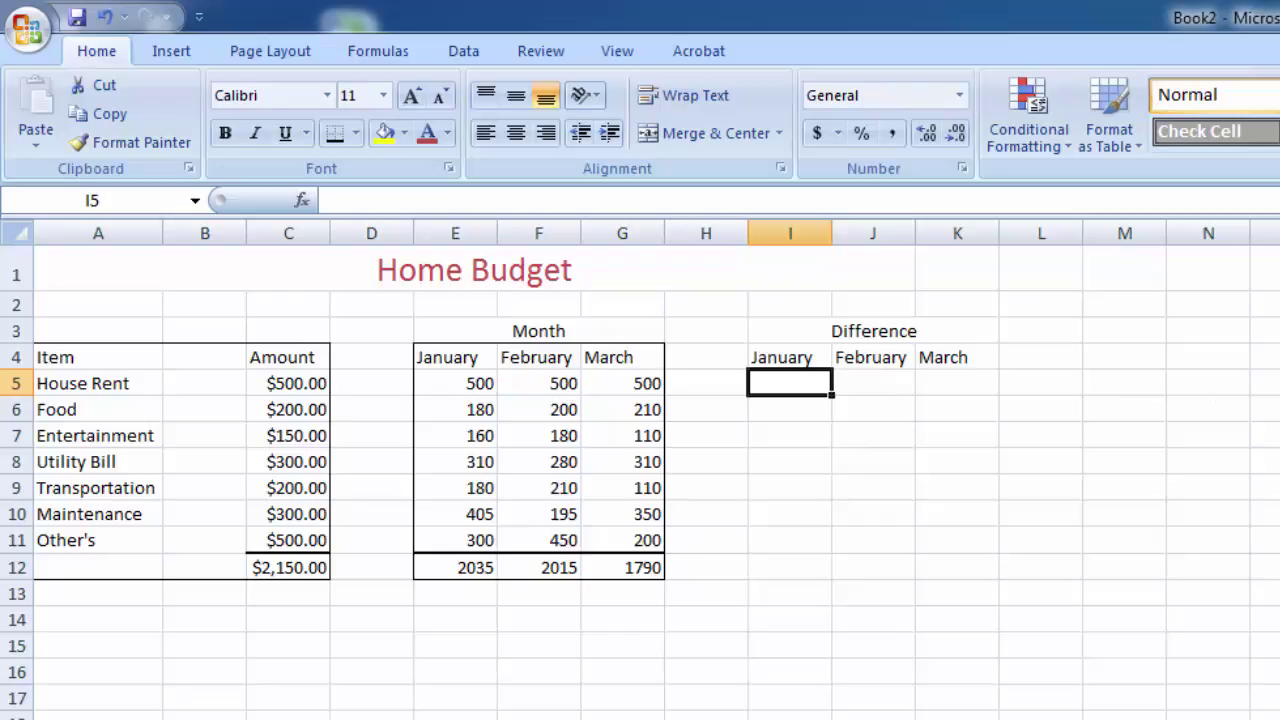
type("=")
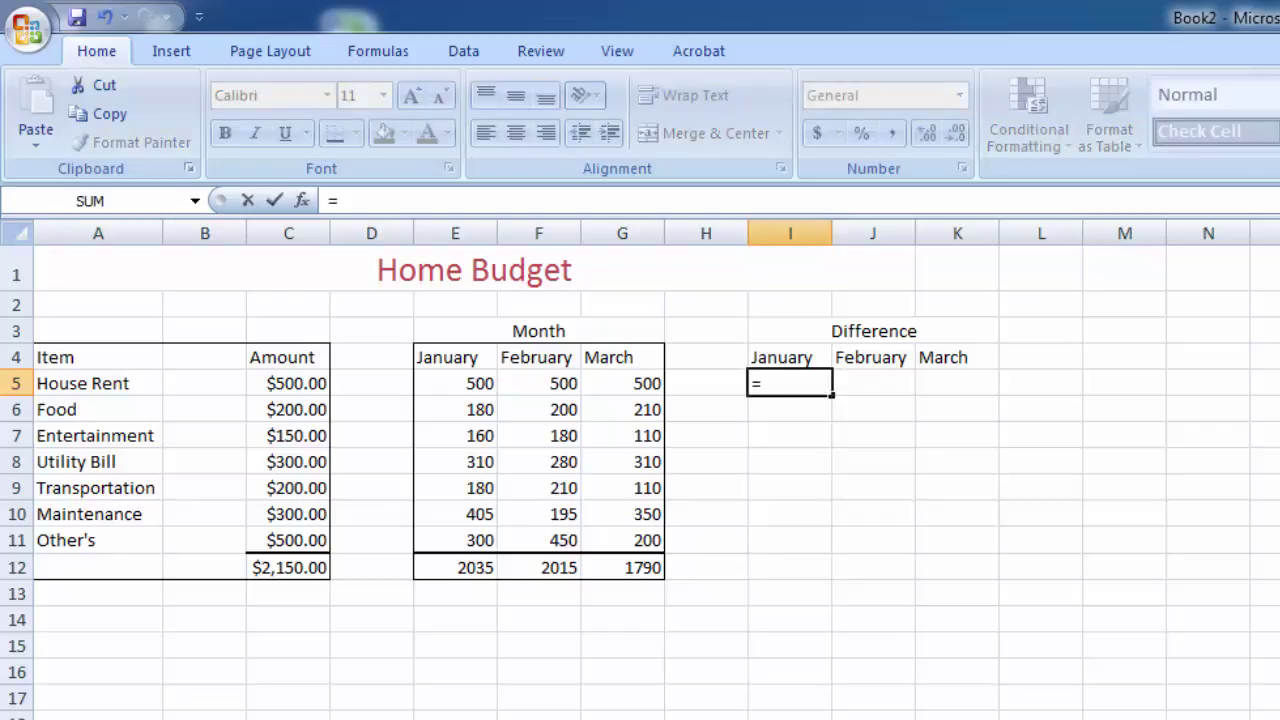
key("Left")
key("Left")
key("Left")
key("Left")
key("Left")
key("Left")
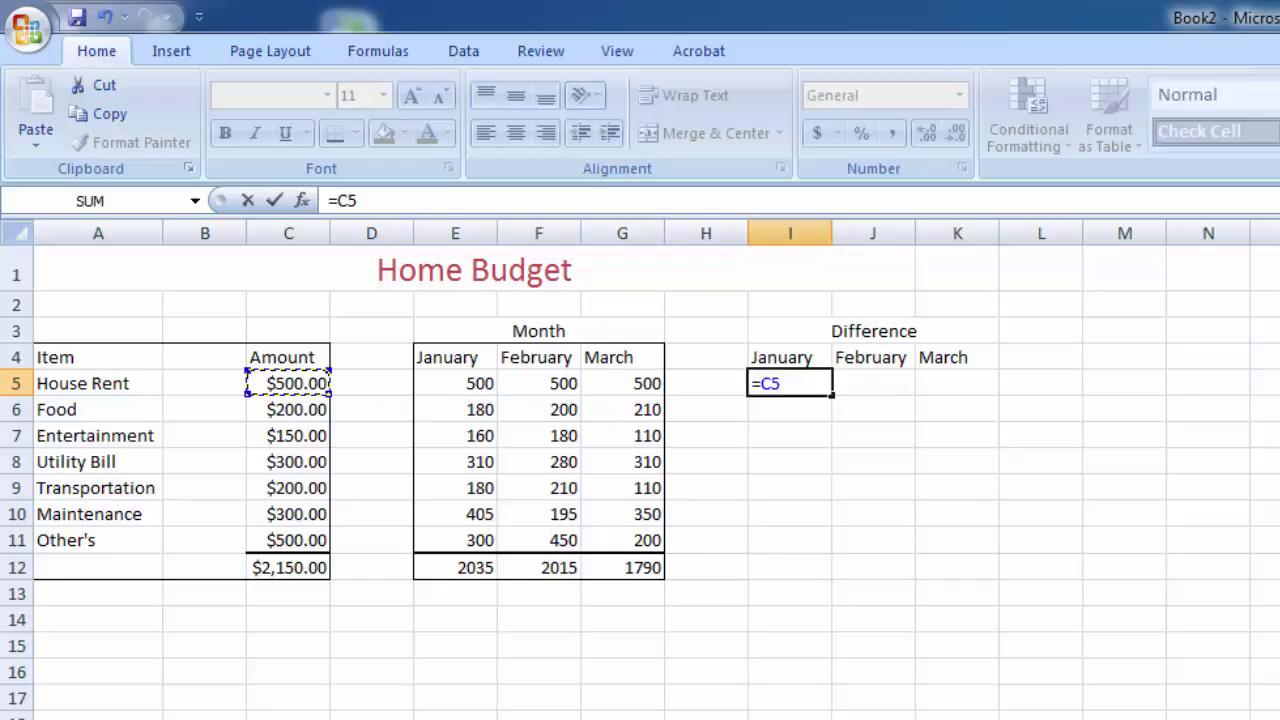
type("-")
key("Left")
key("Left")
key("Left")
key("Left")
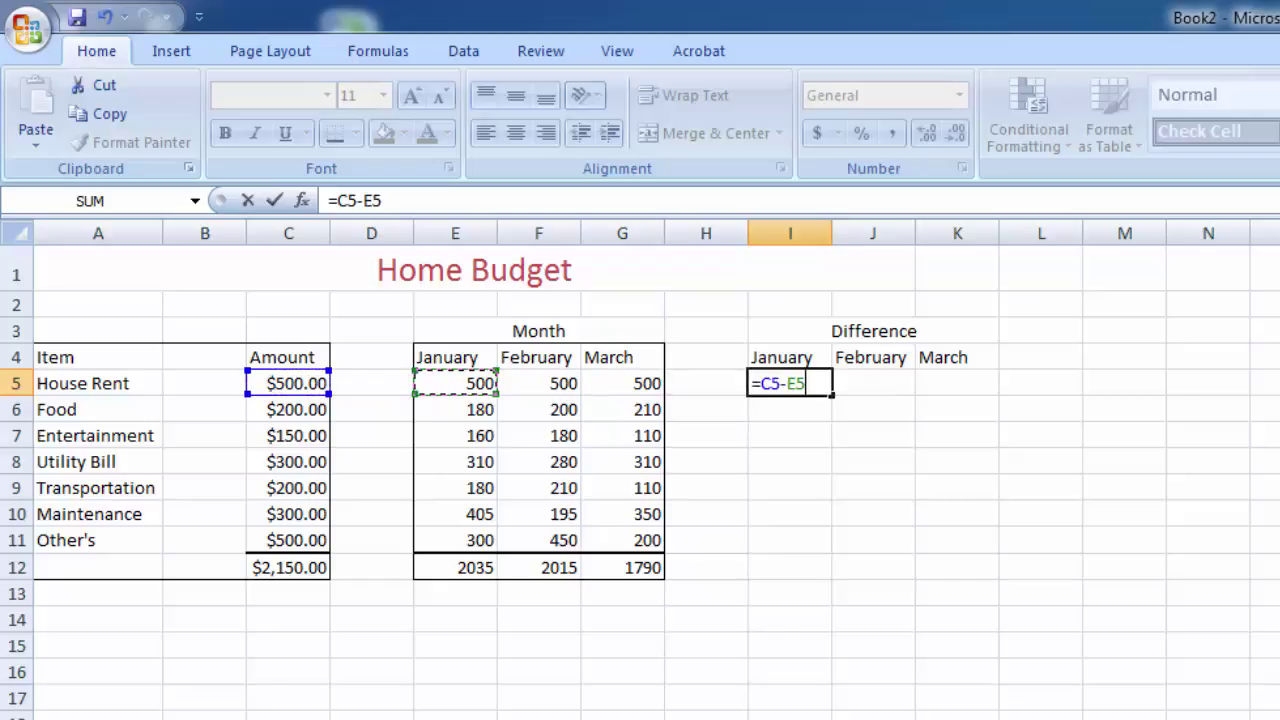
key("Return")
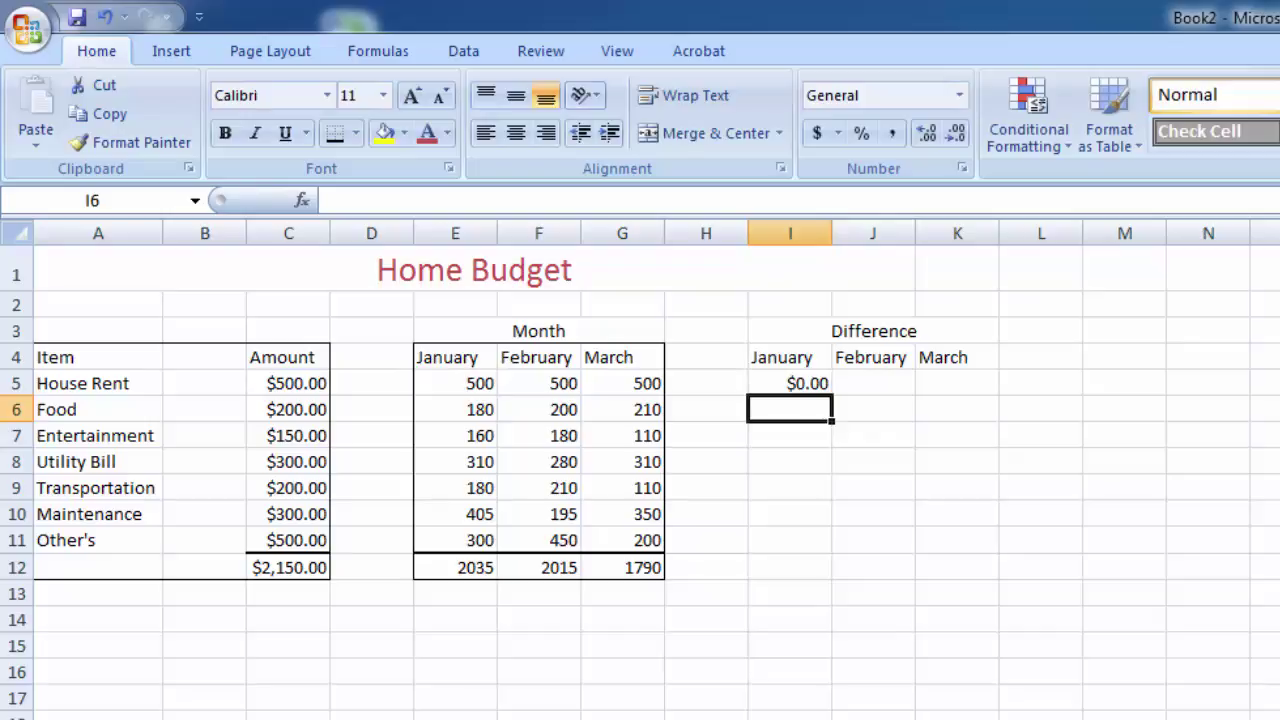
left_click(810, 385)
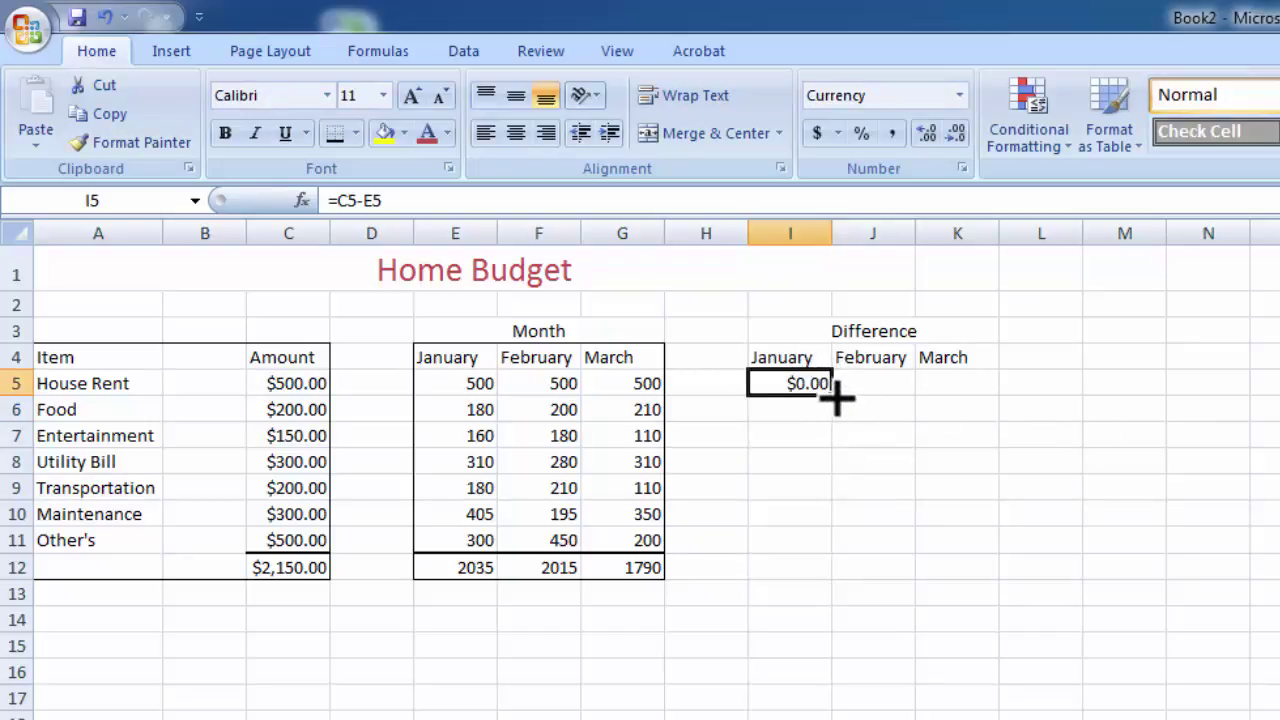
left_click_drag(836, 406, 818, 553)
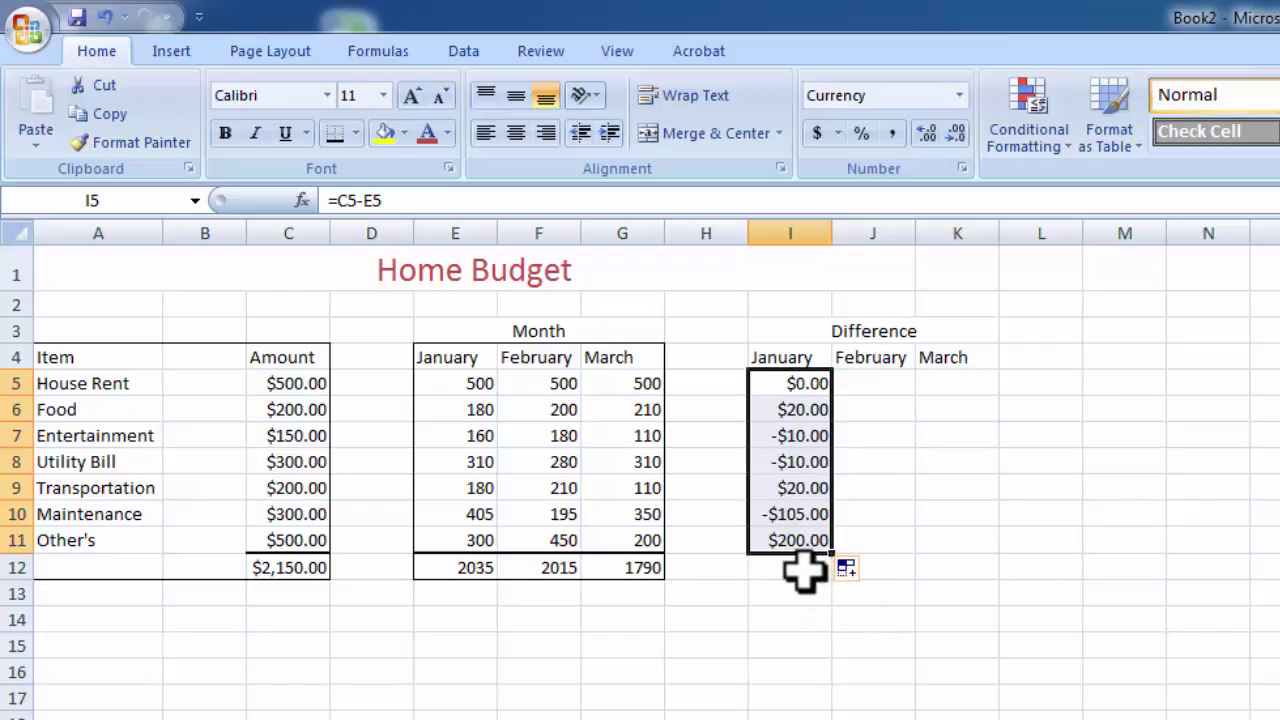
Give cells I11, J11 and K11 a thick bottom border
left_click(805, 568)
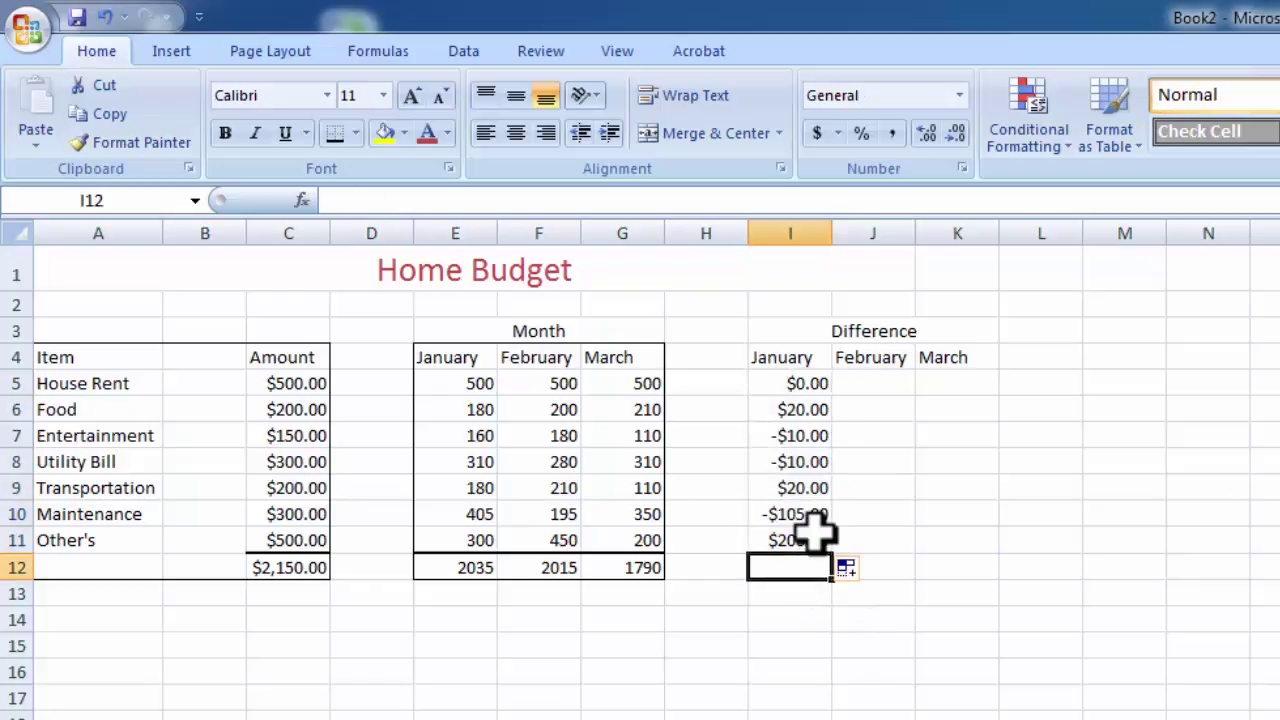
left_click(818, 538)
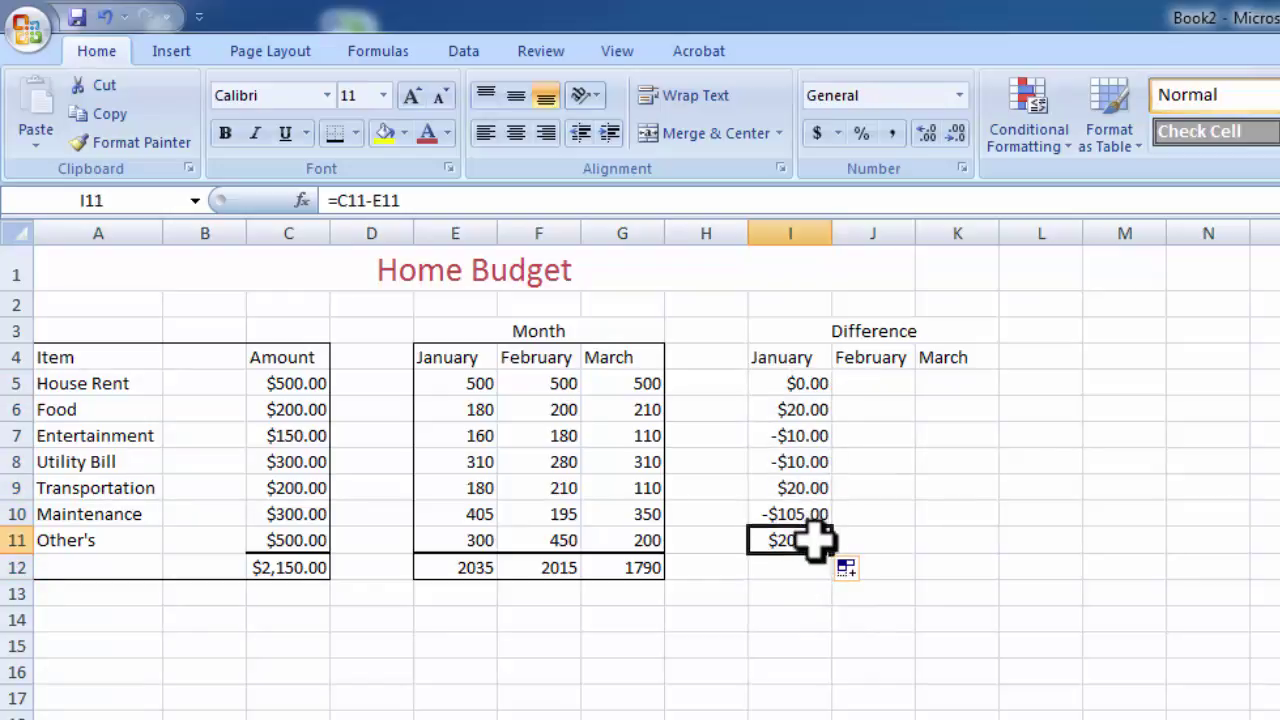
left_click(335, 133)
left_click(891, 543)
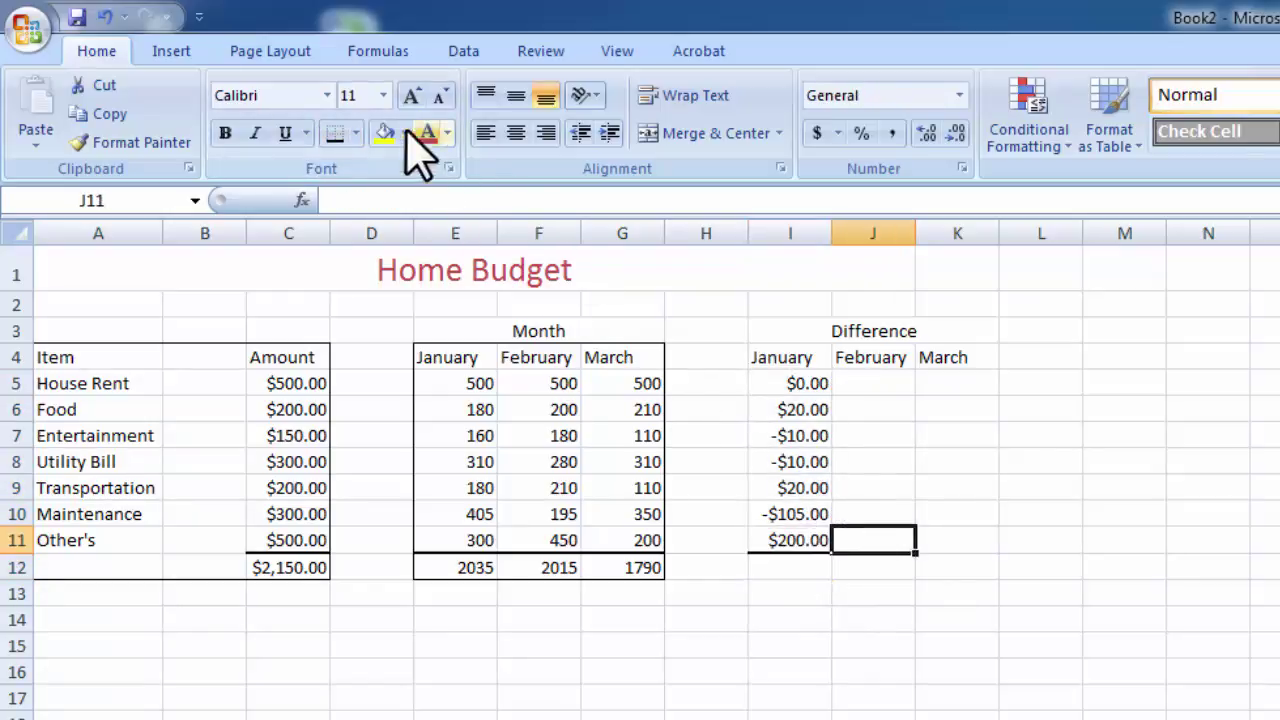
left_click(340, 132)
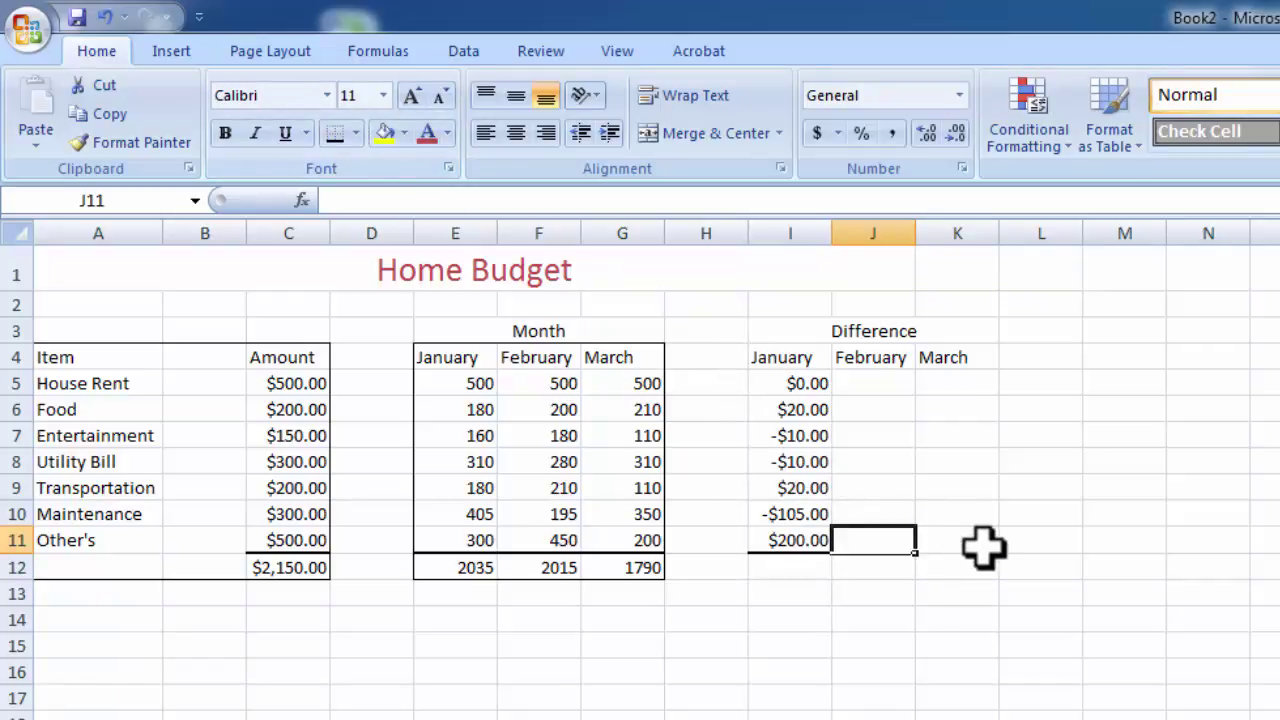
left_click(955, 536)
left_click(336, 133)
Calculate the January total difference in I12 with =C12-E12
left_click(793, 566)
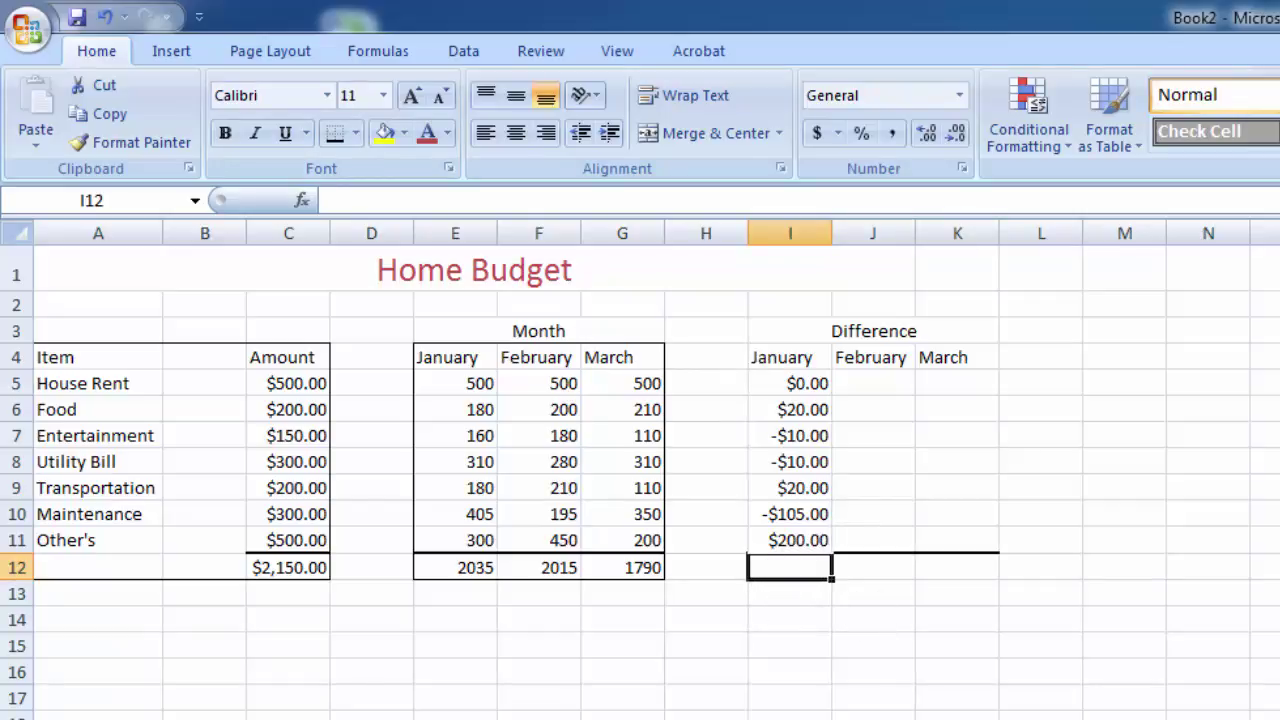
type("=")
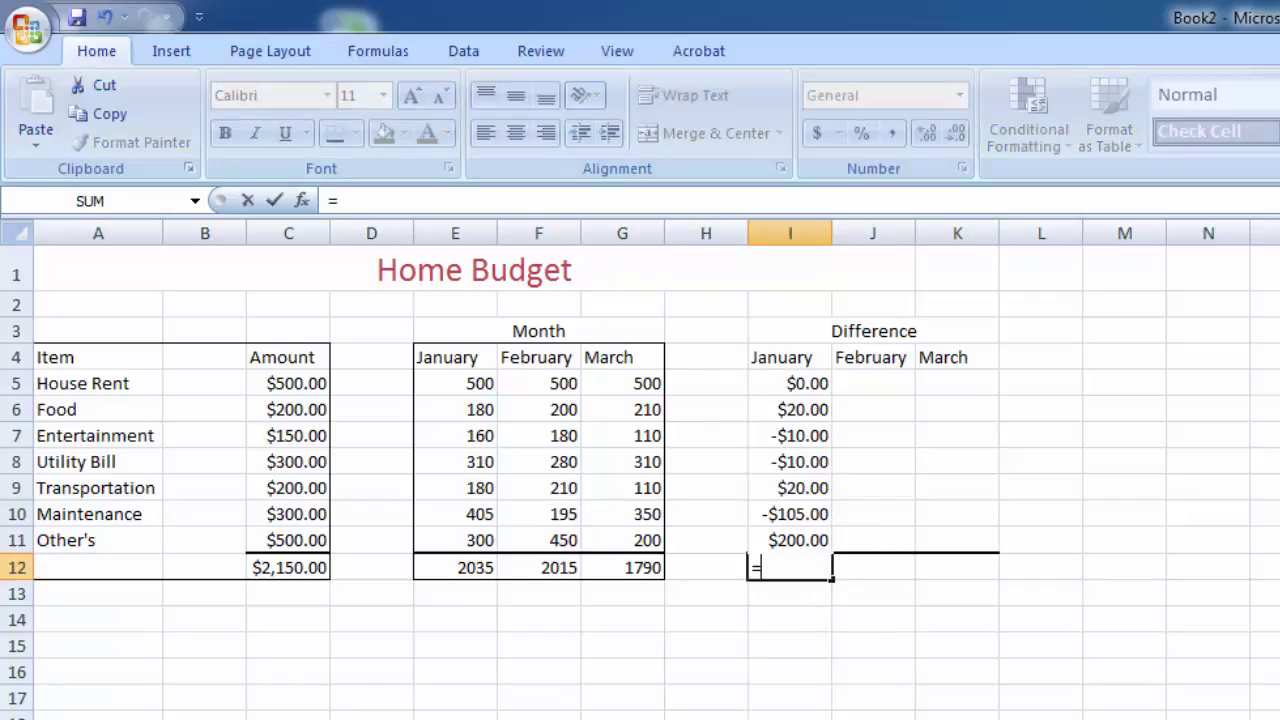
key("Left")
key("Left")
key("Left")
key("Left")
key("Left")
key("Left")
key("Left")
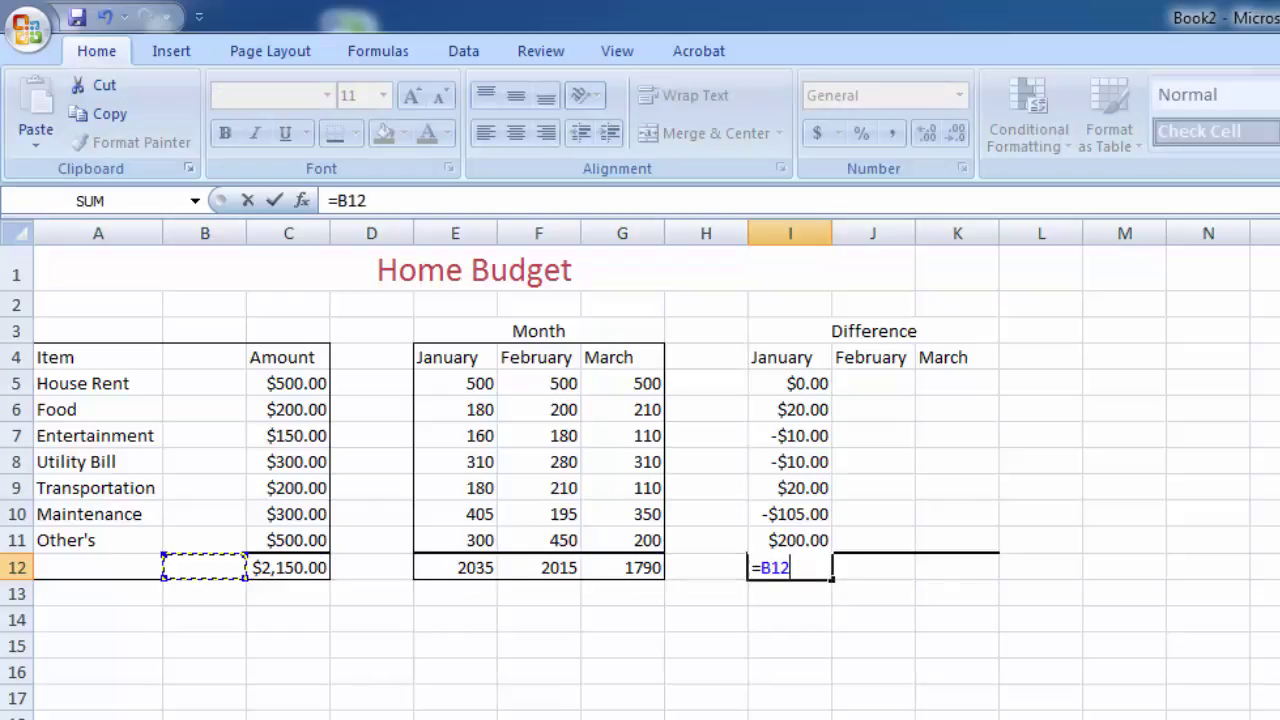
key("Right")
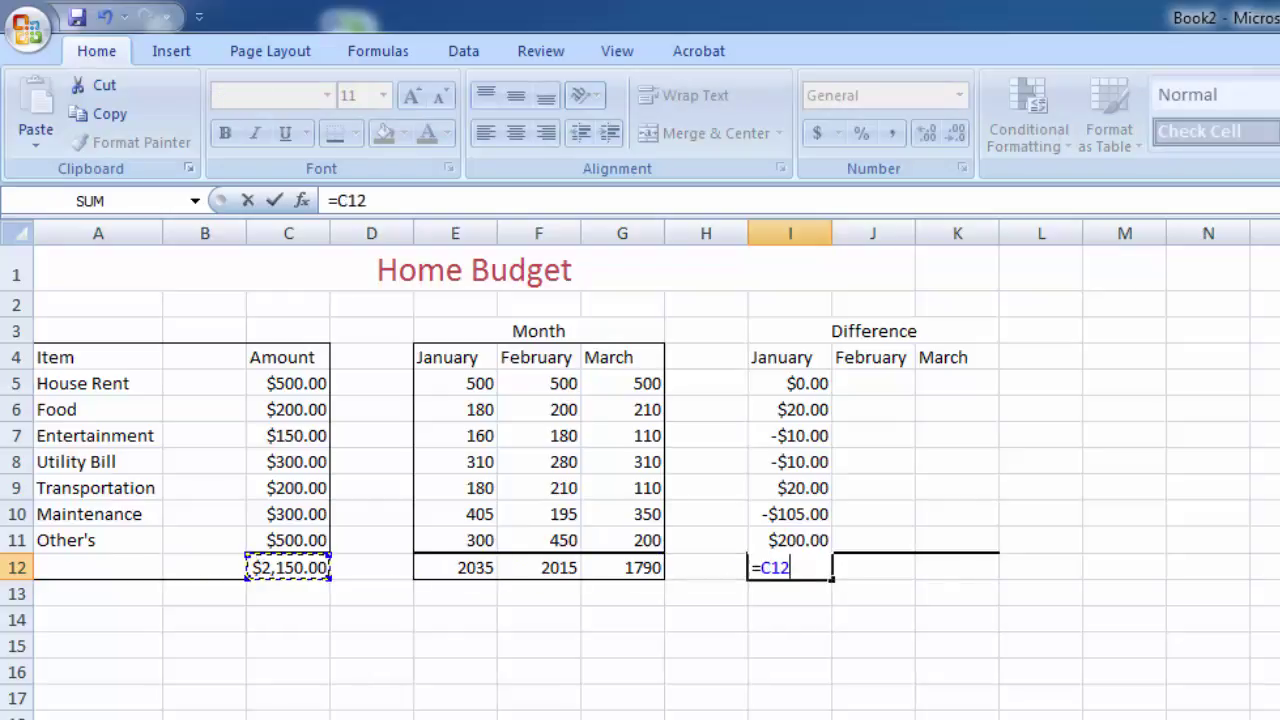
type("-")
key("Left")
key("Left")
key("Left")
key("Left")
key("Return")
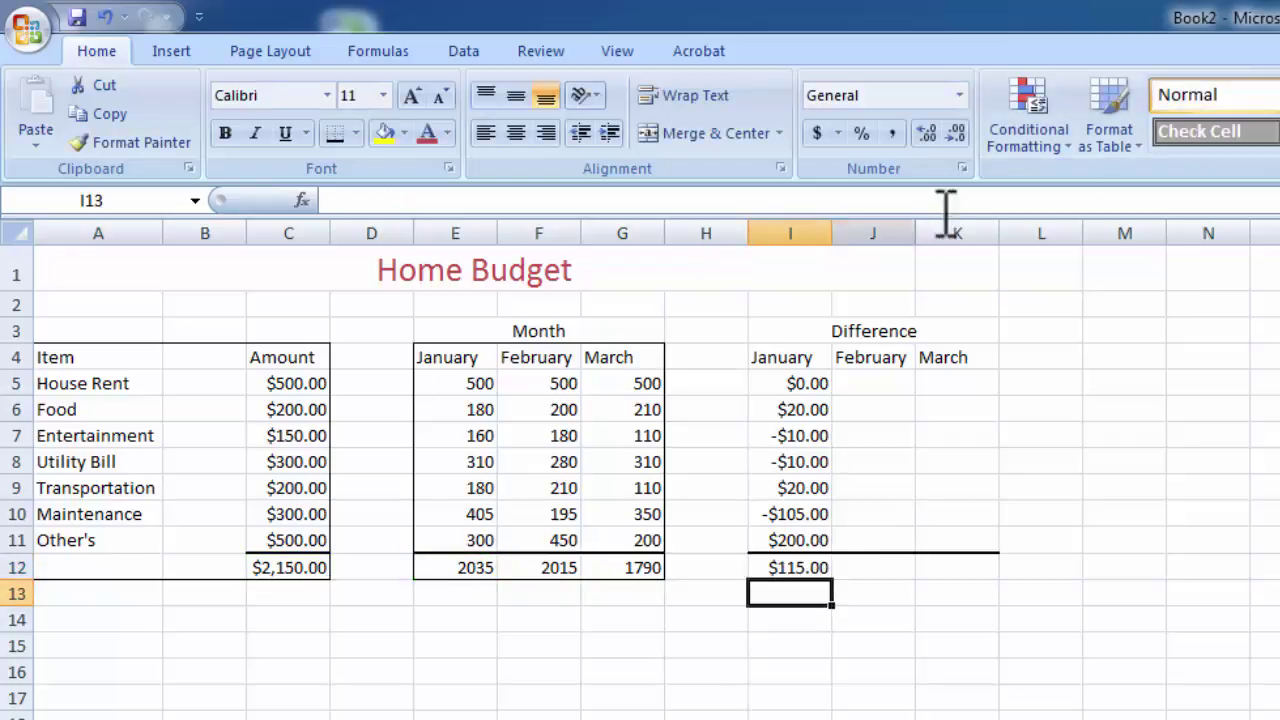
Format column I as Currency with the $ symbol and negative numbers in red without a minus sign
left_click(808, 228)
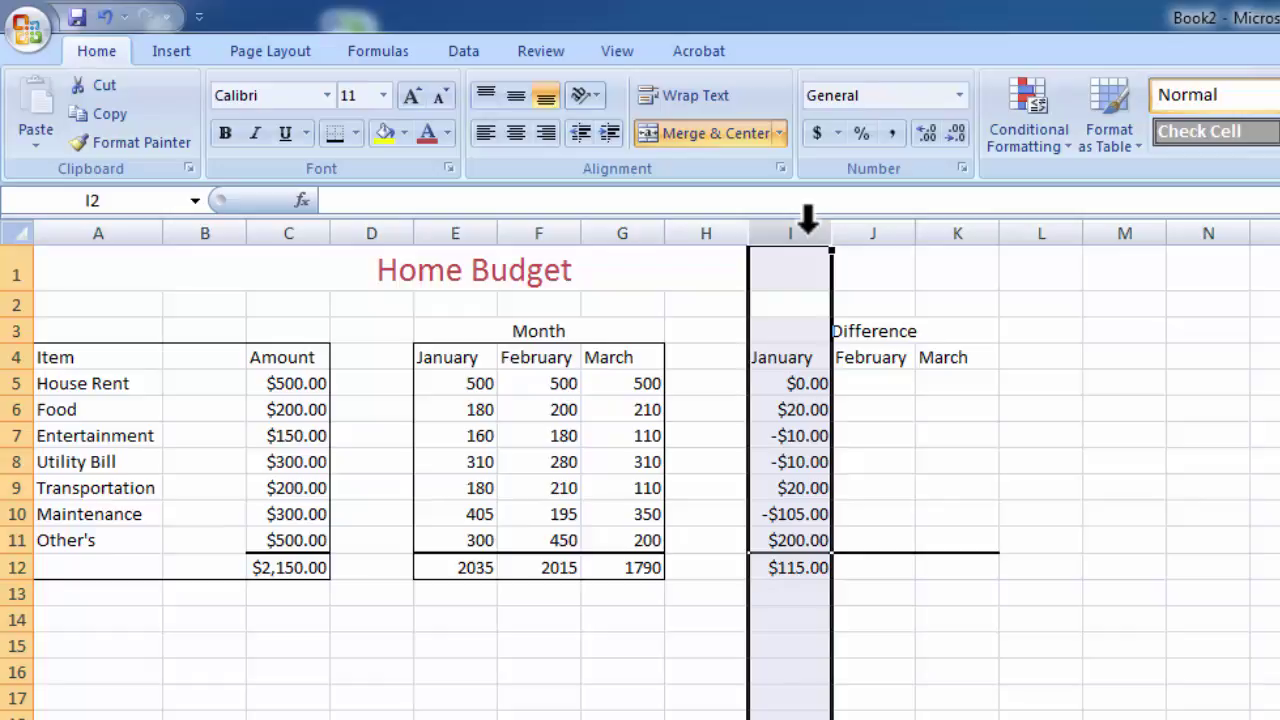
right_click(810, 230)
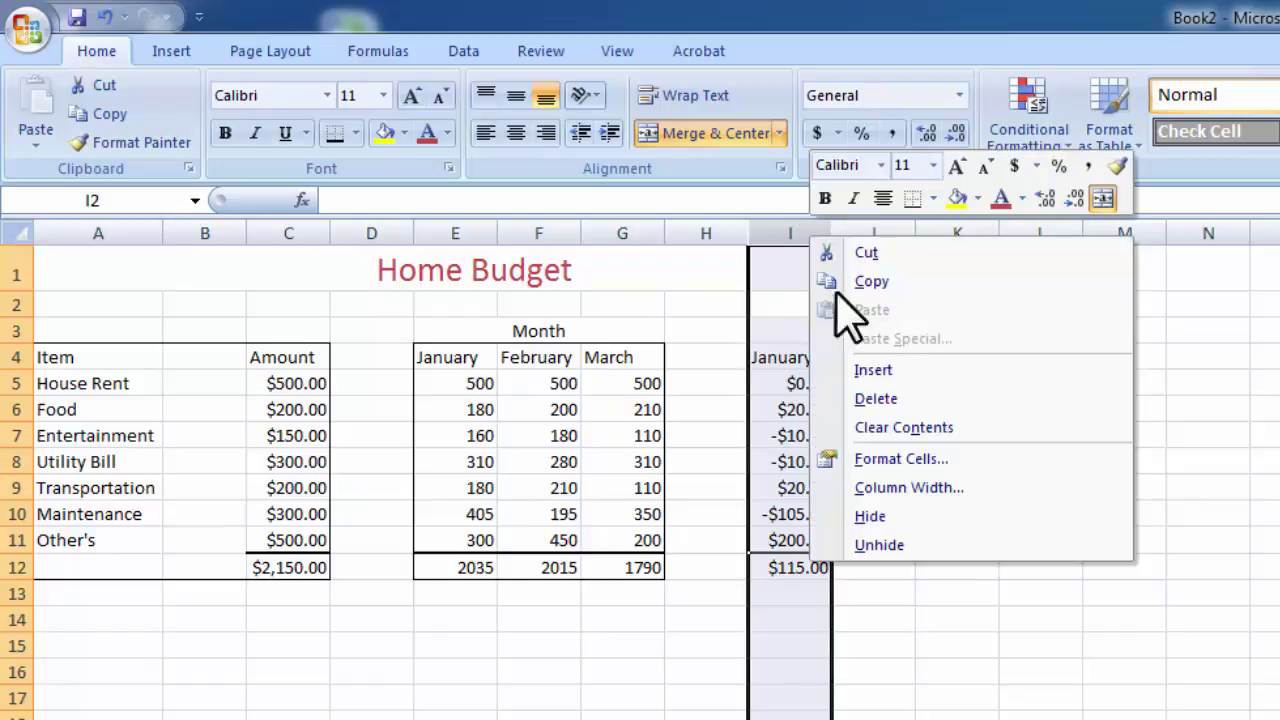
left_click(933, 462)
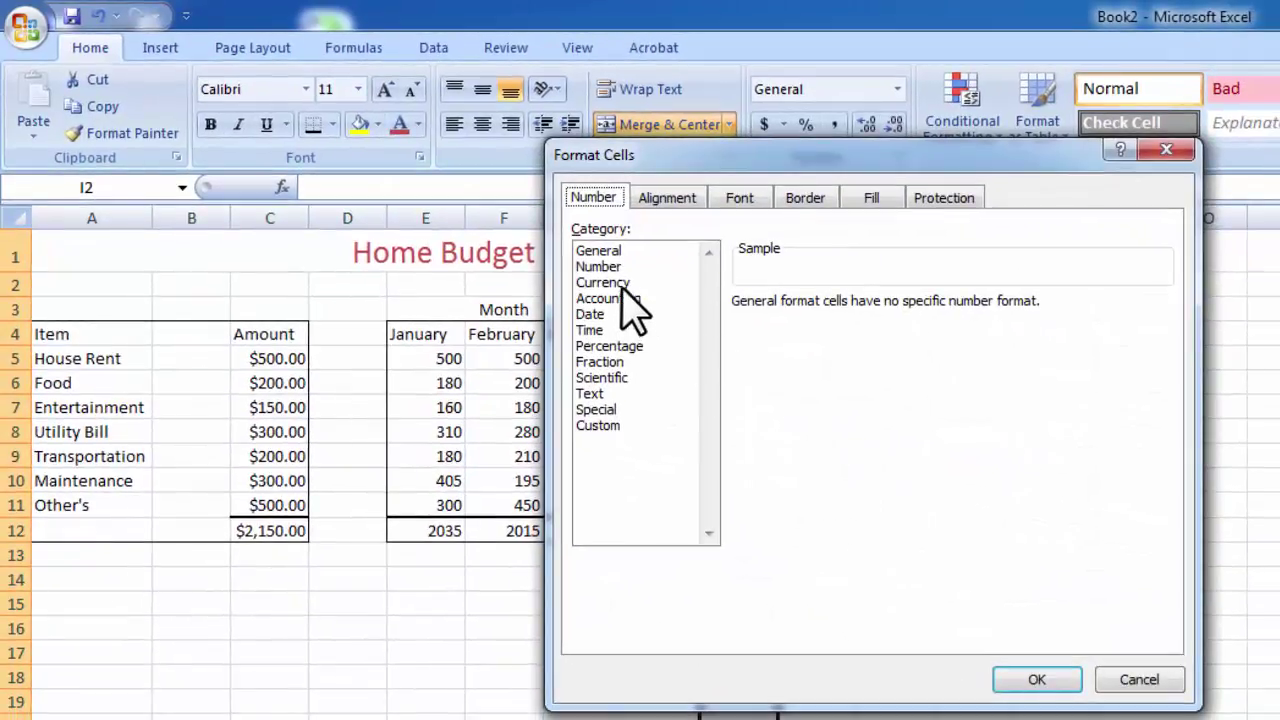
left_click(621, 285)
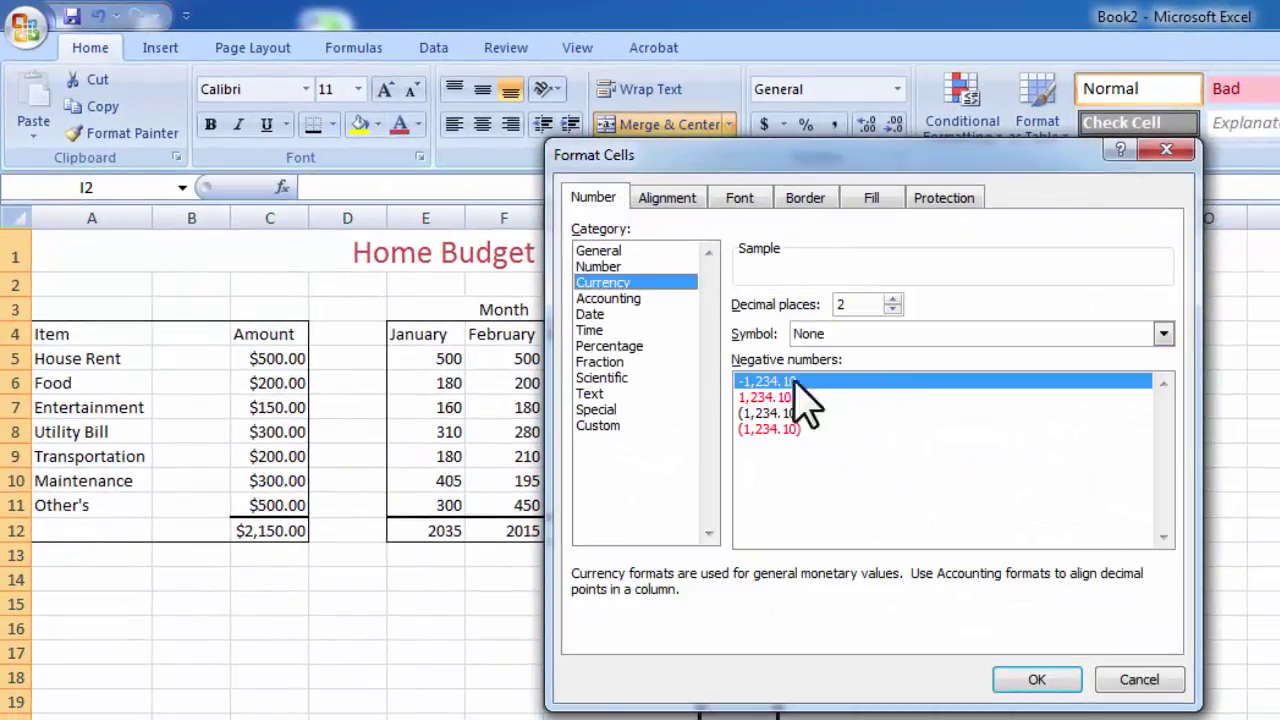
left_click(845, 335)
left_click(850, 360)
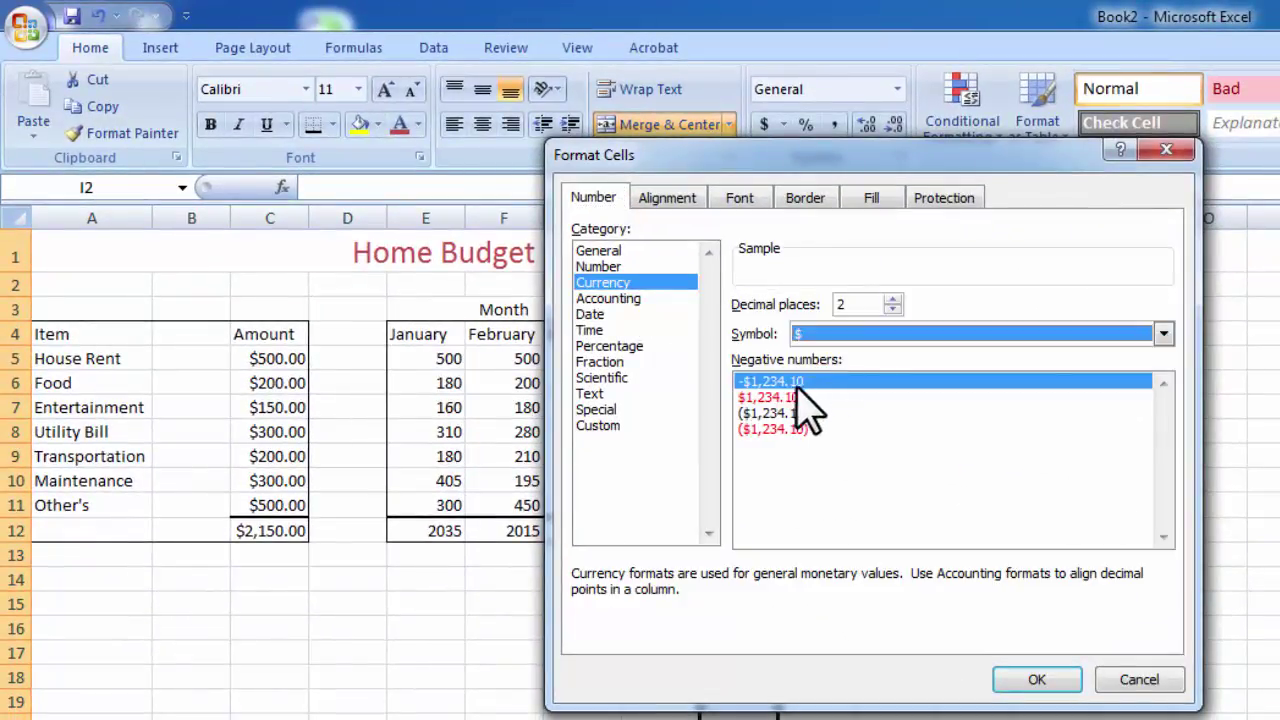
left_click(797, 397)
left_click(1055, 680)
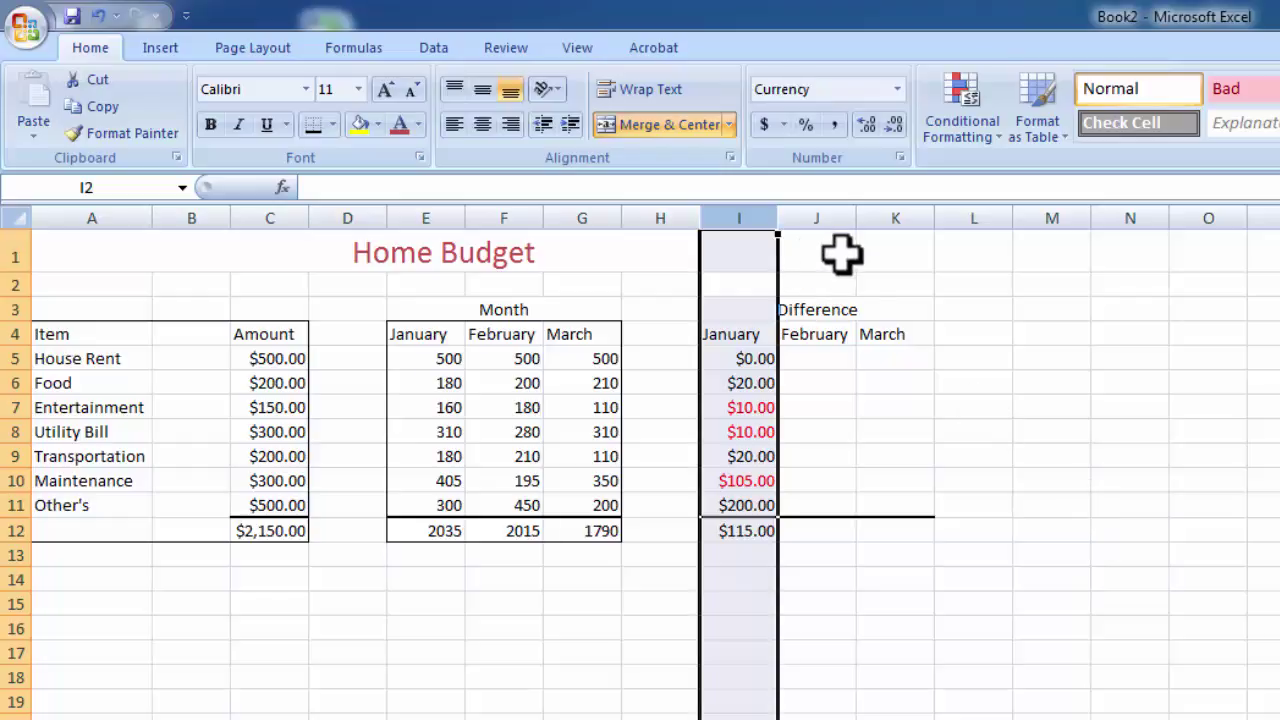
Format column J as Currency with the $ symbol and red negative numbers without a minus sign
left_click(831, 212)
right_click(833, 218)
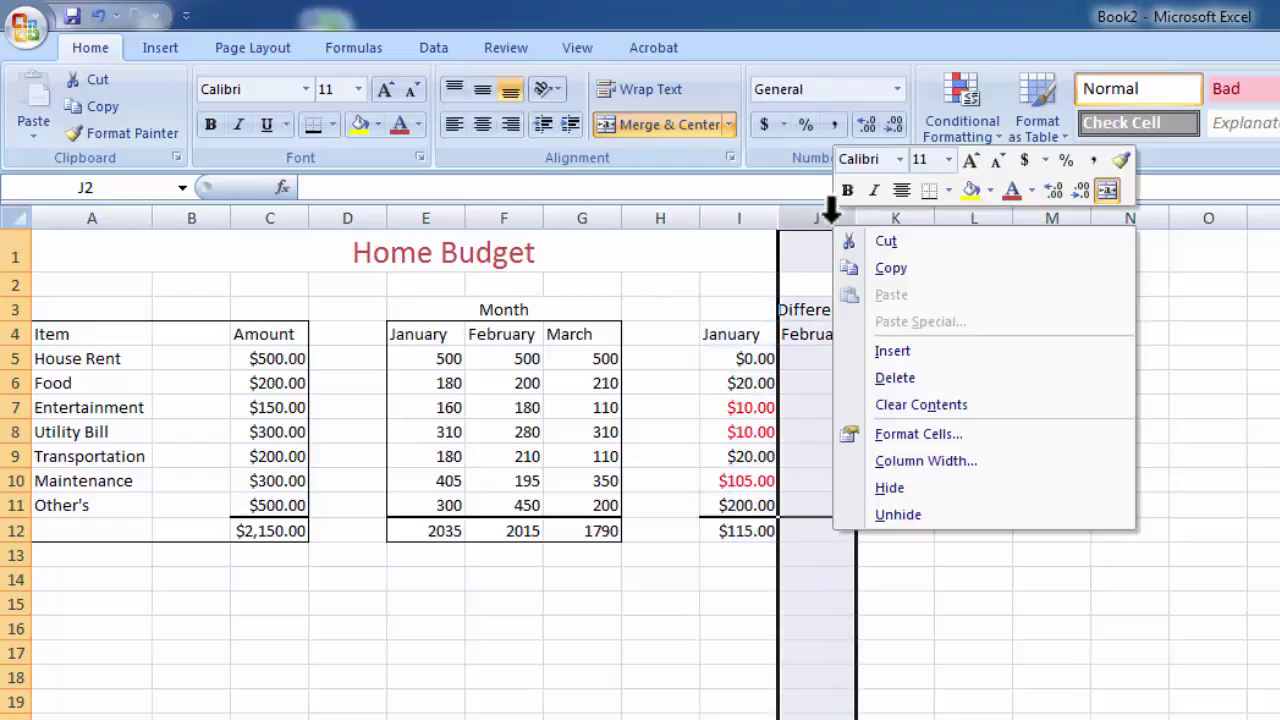
left_click(979, 438)
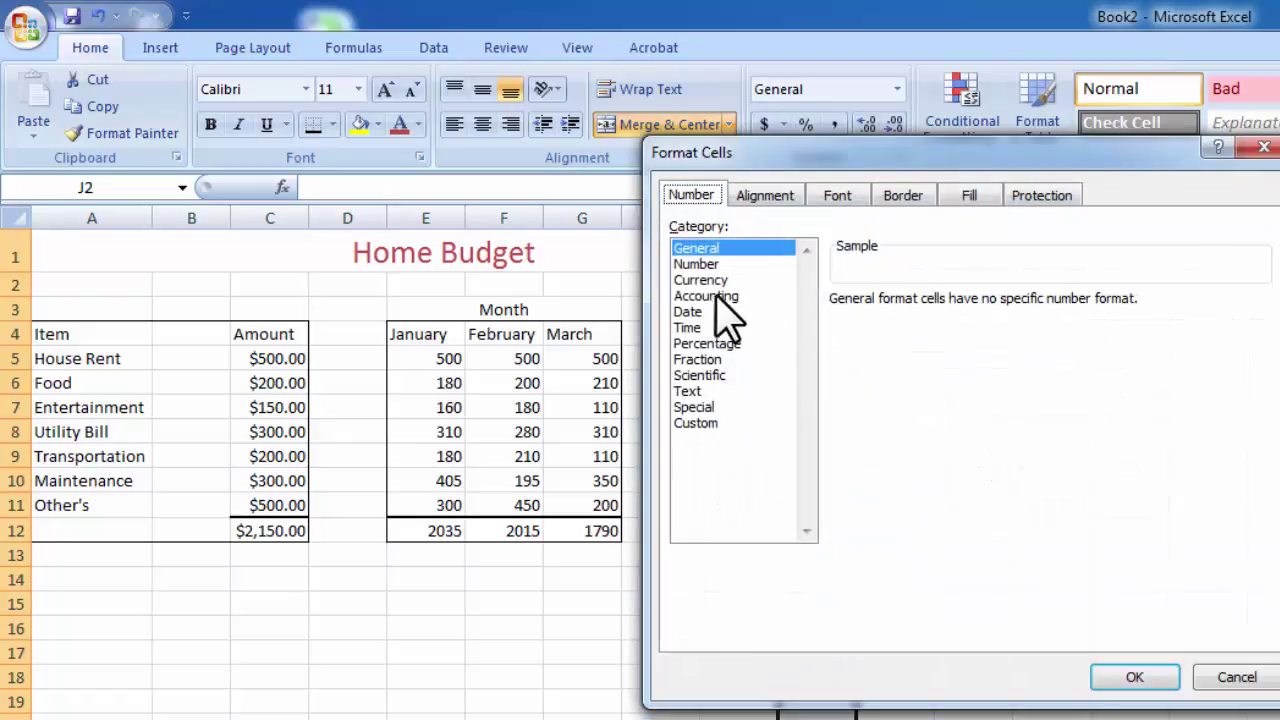
left_click(728, 282)
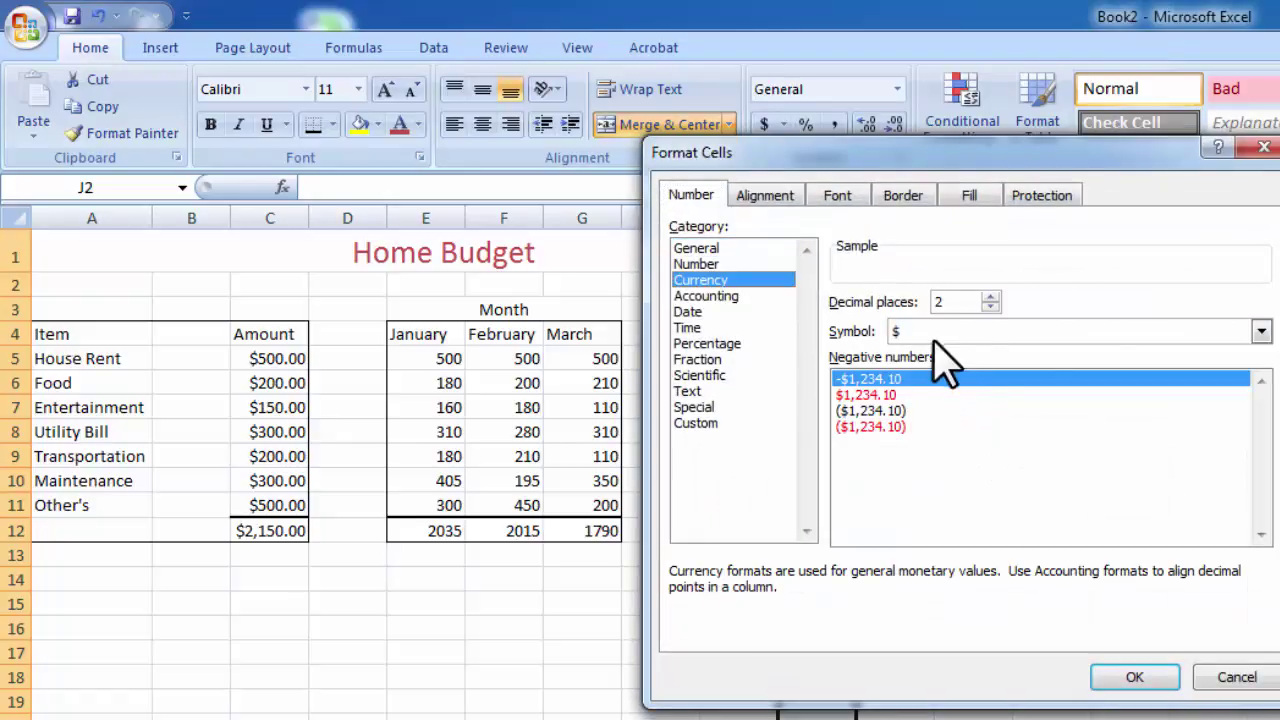
left_click(900, 395)
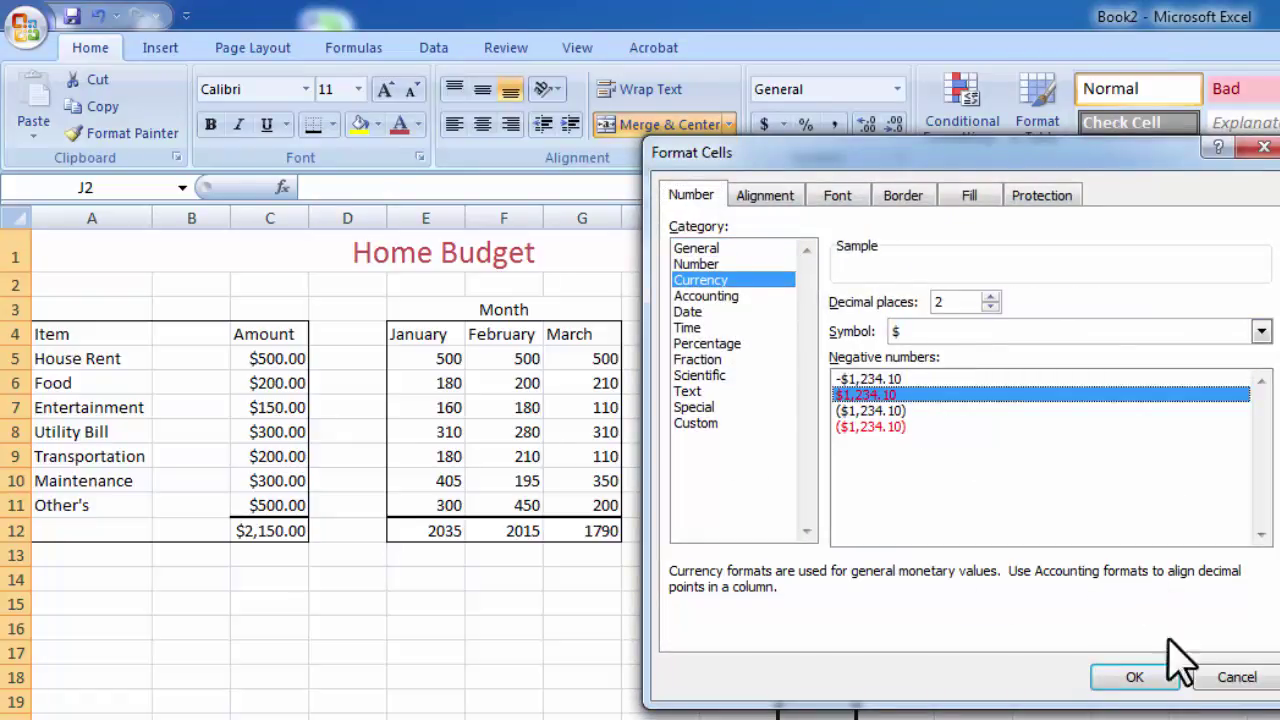
left_click(1148, 678)
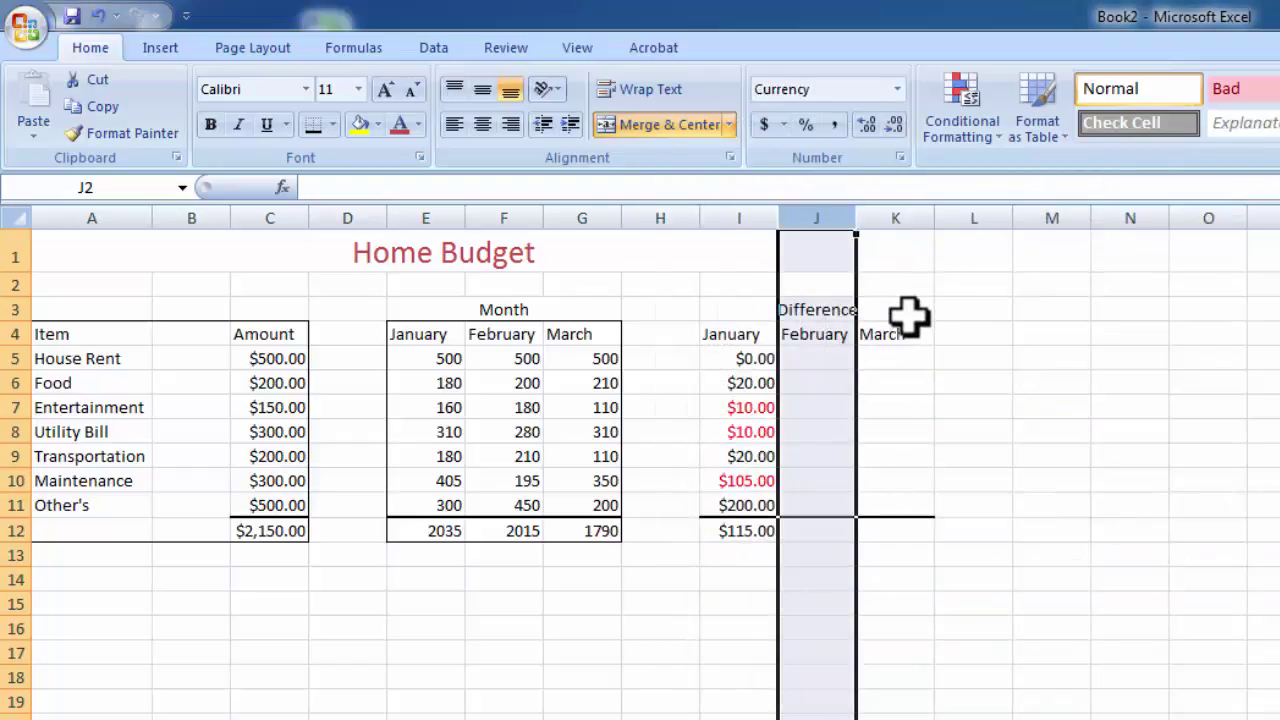
Format column K as Currency with the $ symbol and red negative numbers without a minus sign
left_click(916, 205)
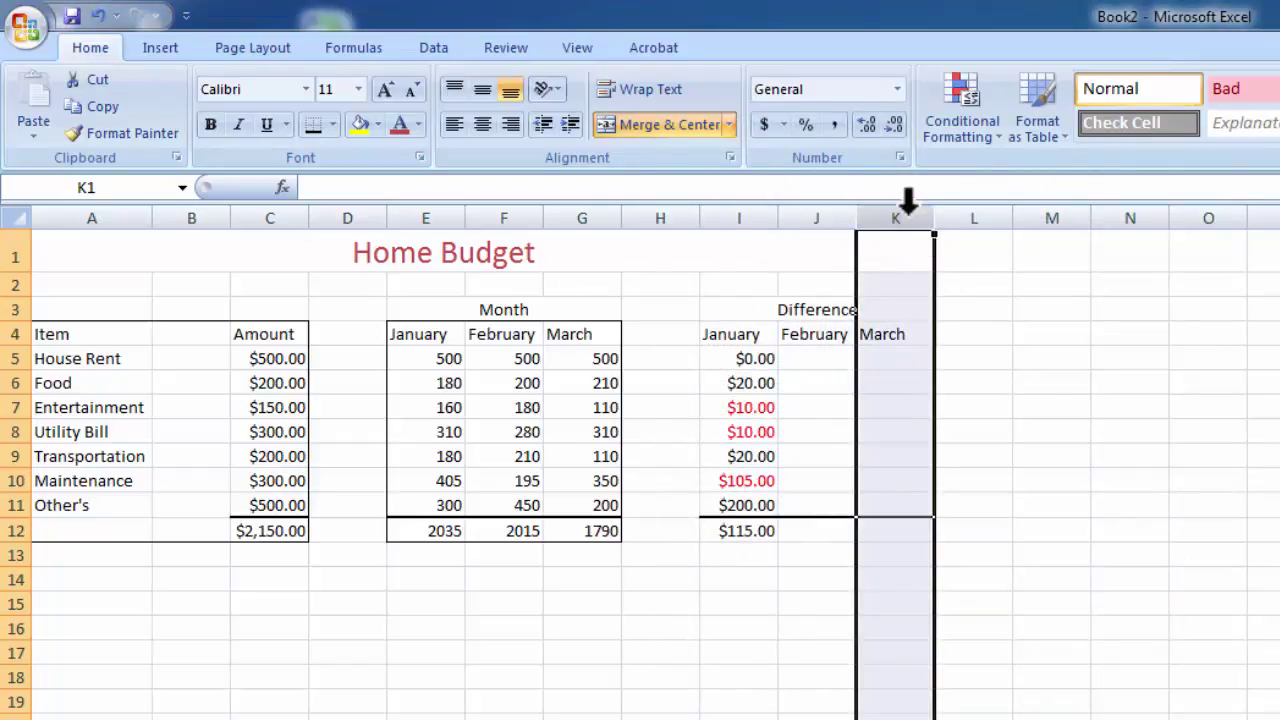
right_click(908, 205)
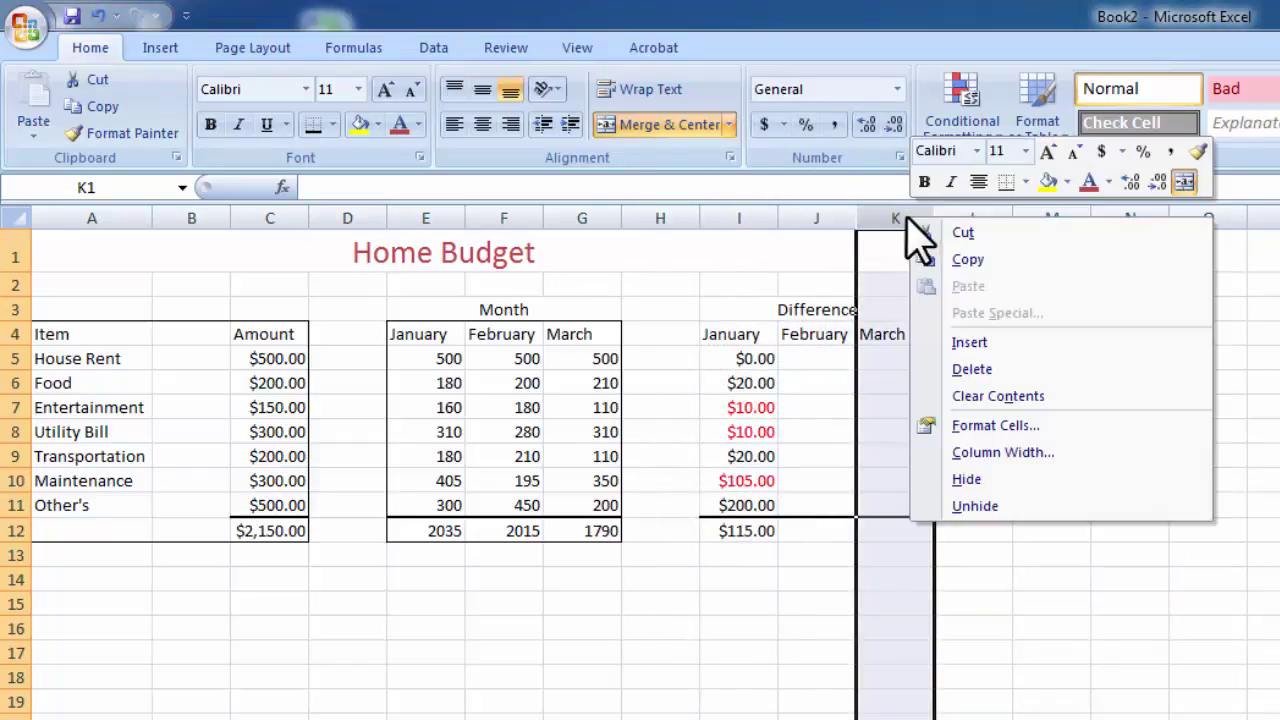
left_click(998, 426)
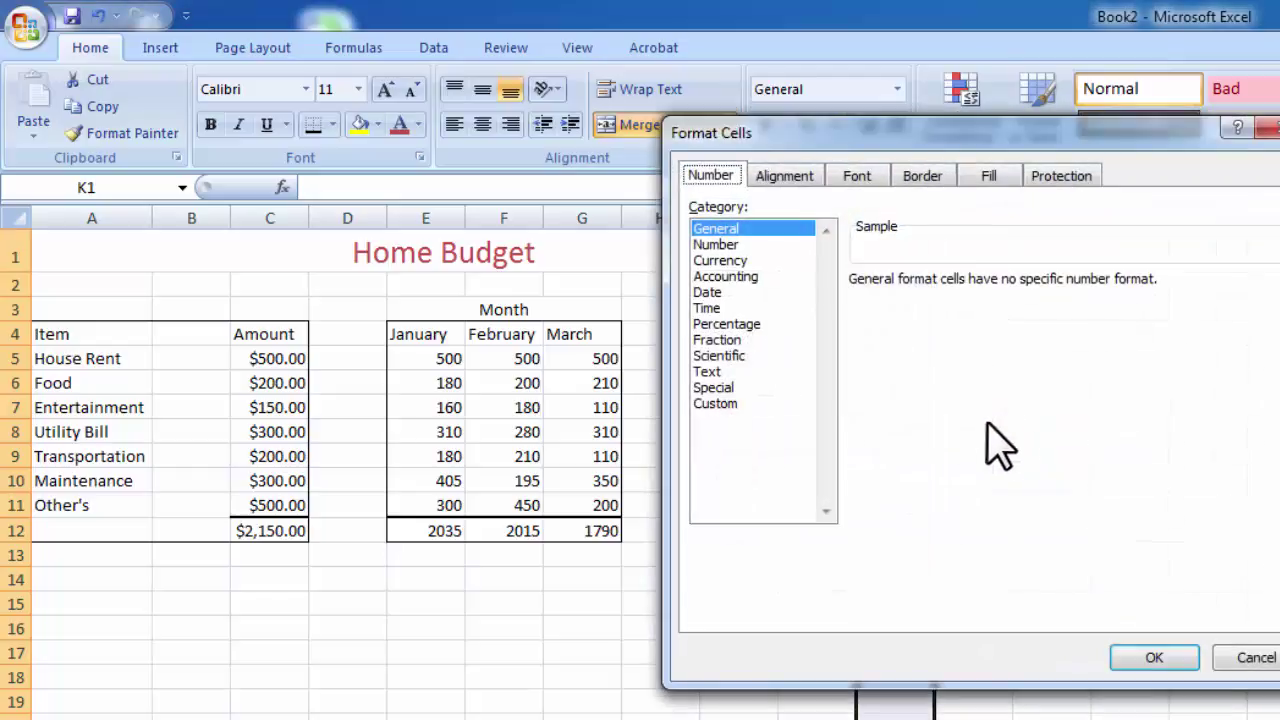
left_click(735, 262)
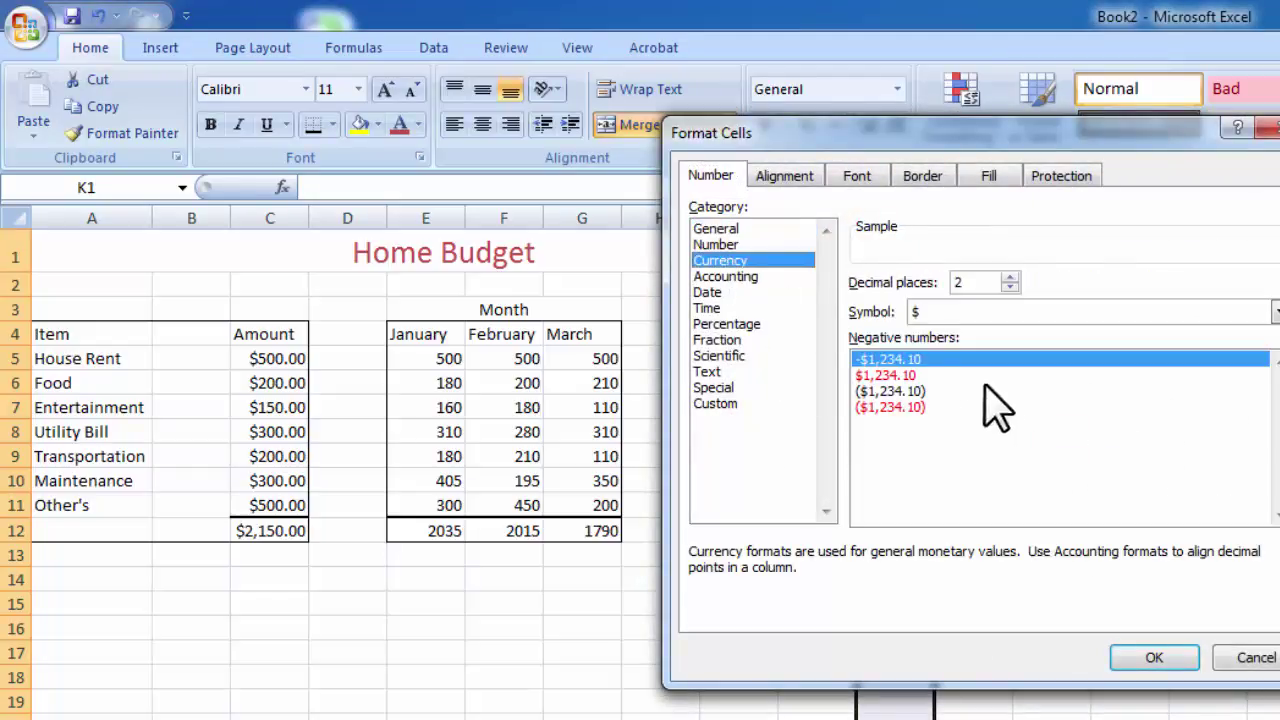
left_click(920, 375)
left_click(1155, 658)
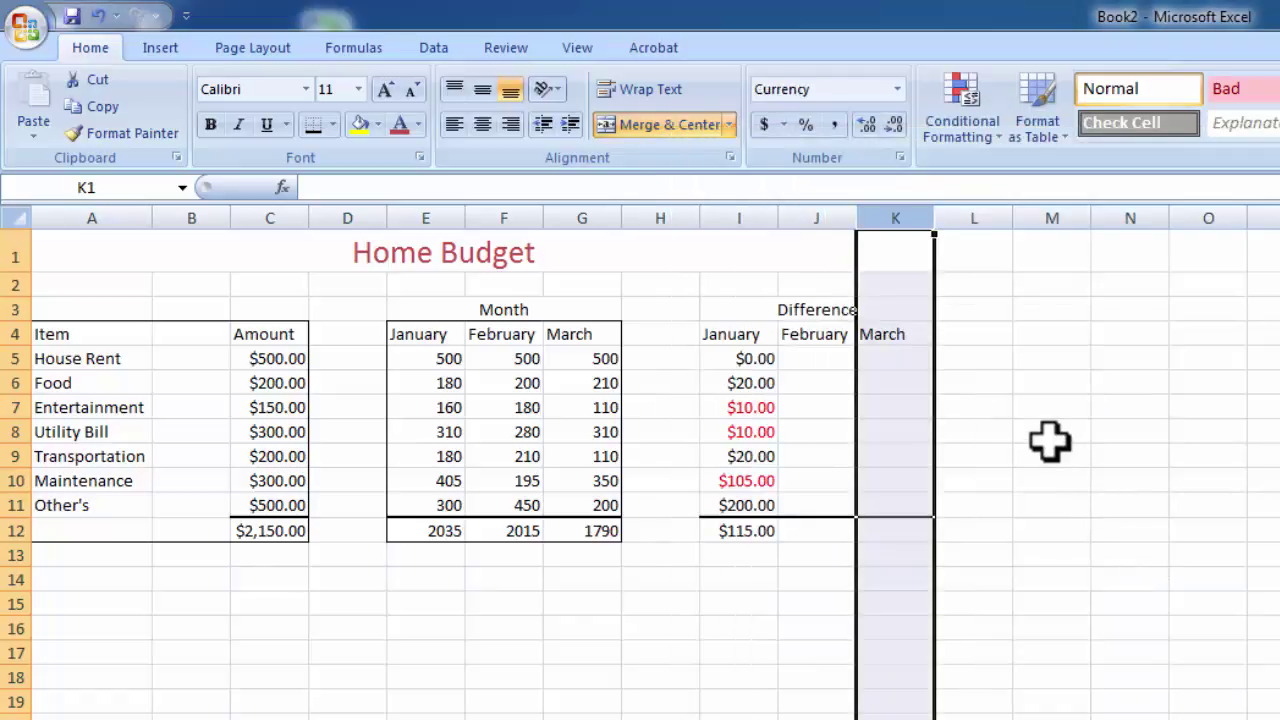
Calculate the February difference for House Rent in J5 with =C5-F5
left_click(838, 358)
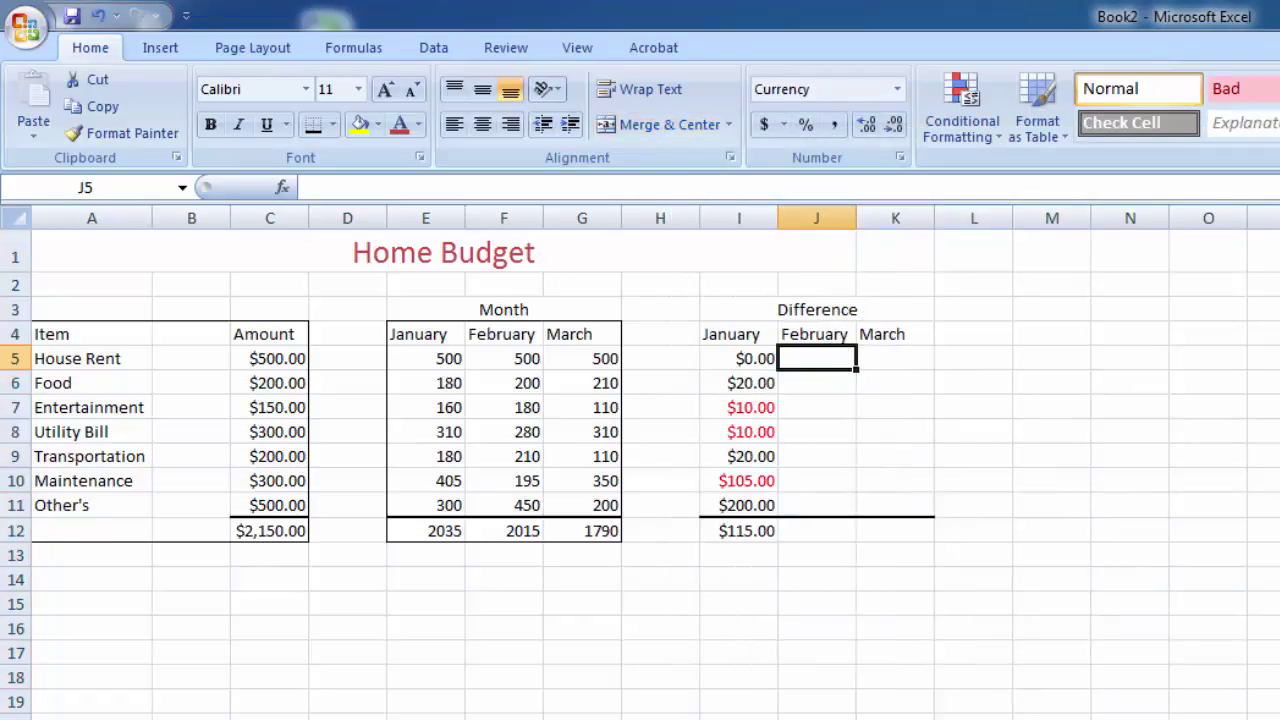
type("=")
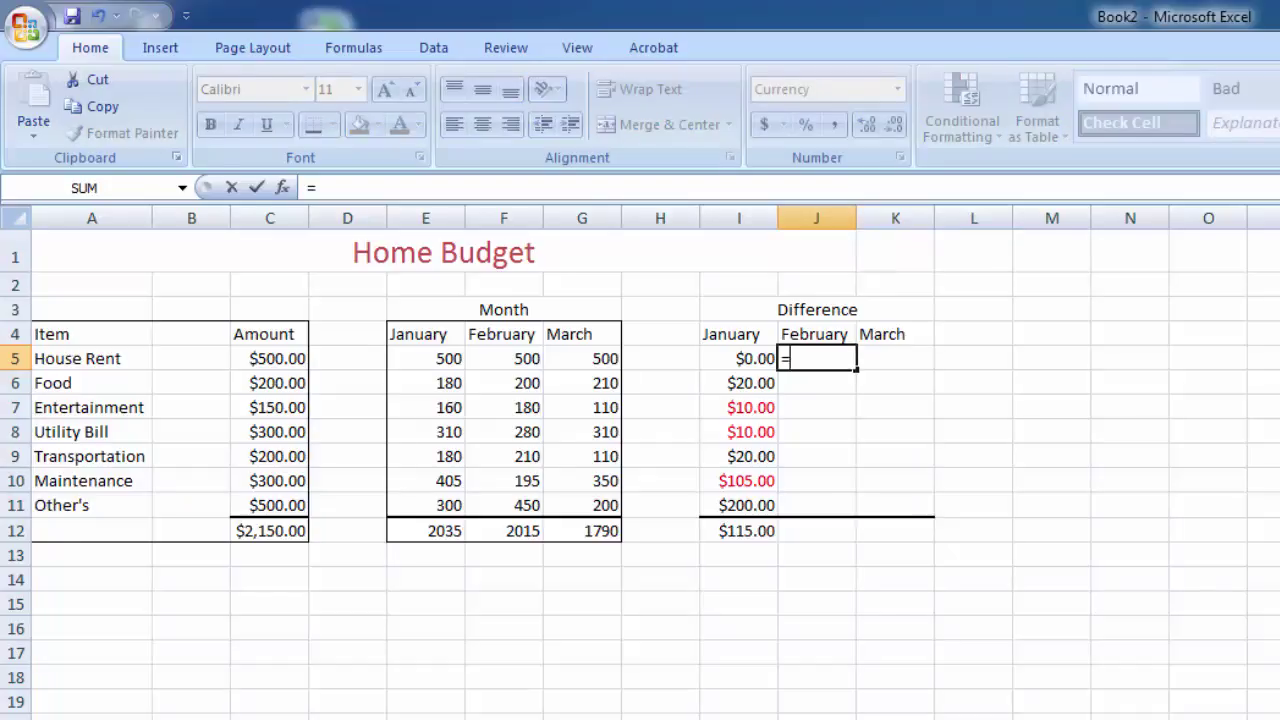
key("Left")
key("Left")
key("Left")
key("Left")
key("Left")
key("Left")
key("Left")
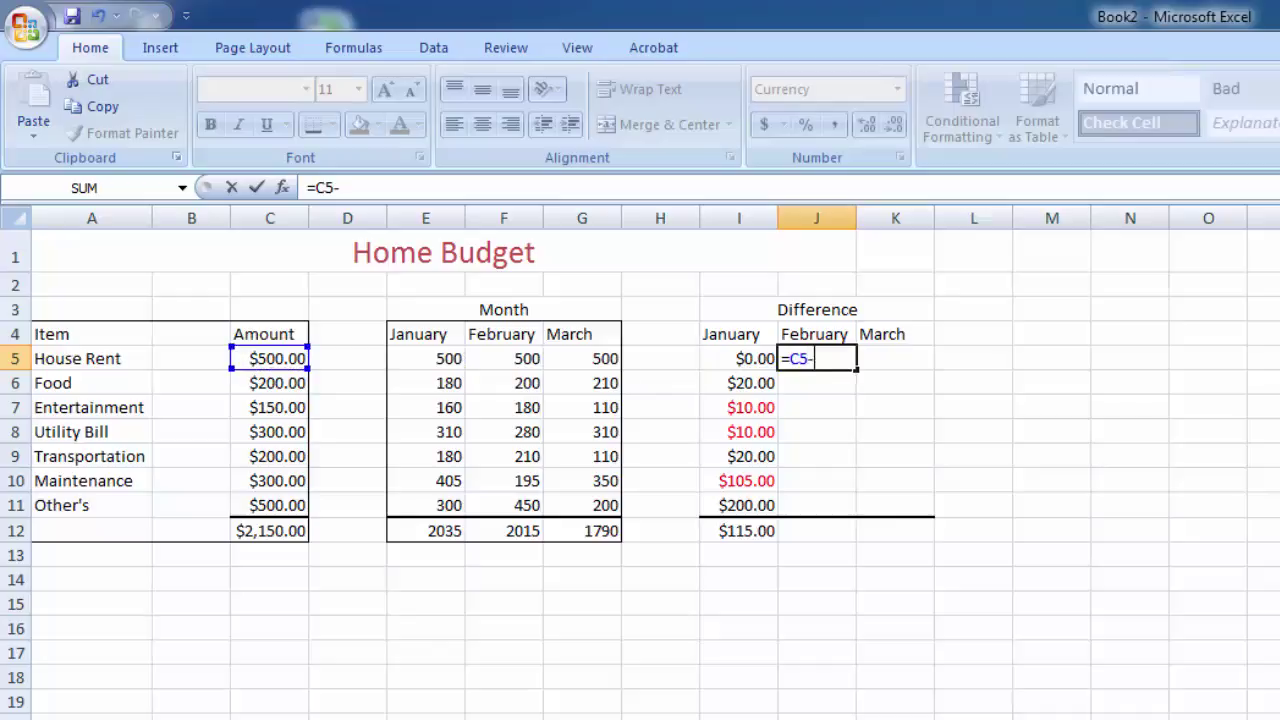
type("-")
key("Left")
key("Left")
key("Left")
key("Left")
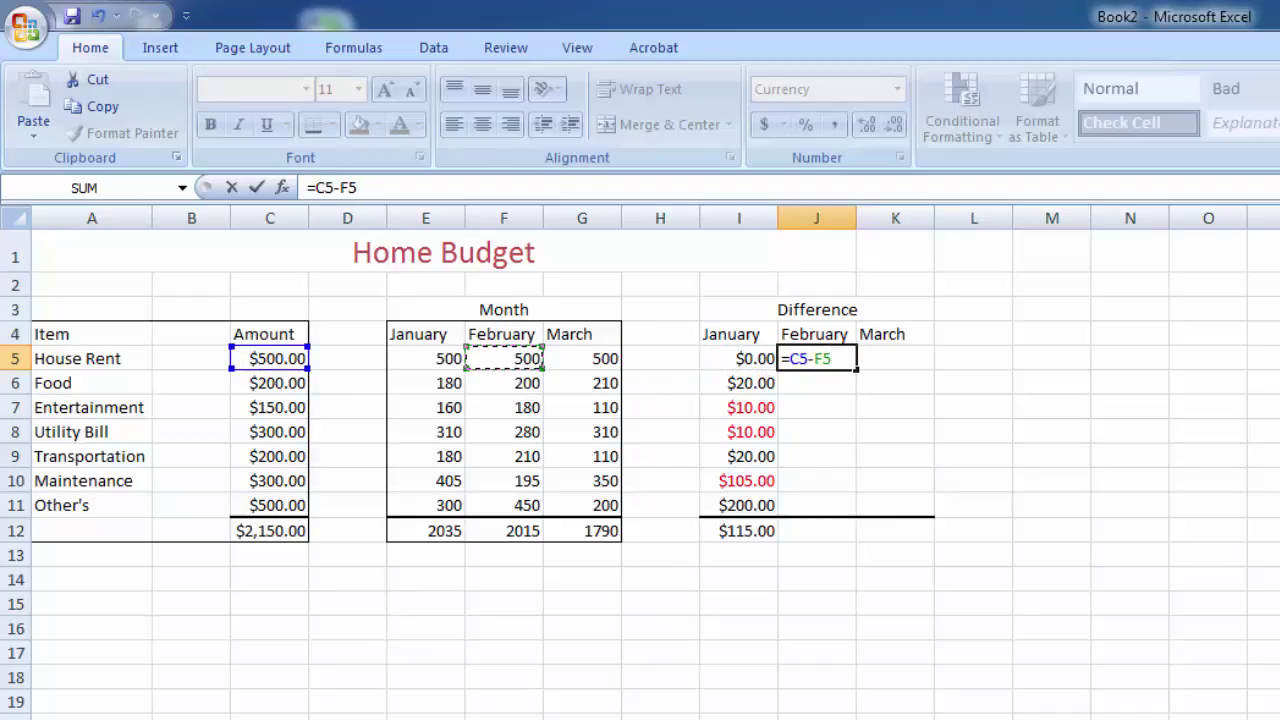
key("Return")
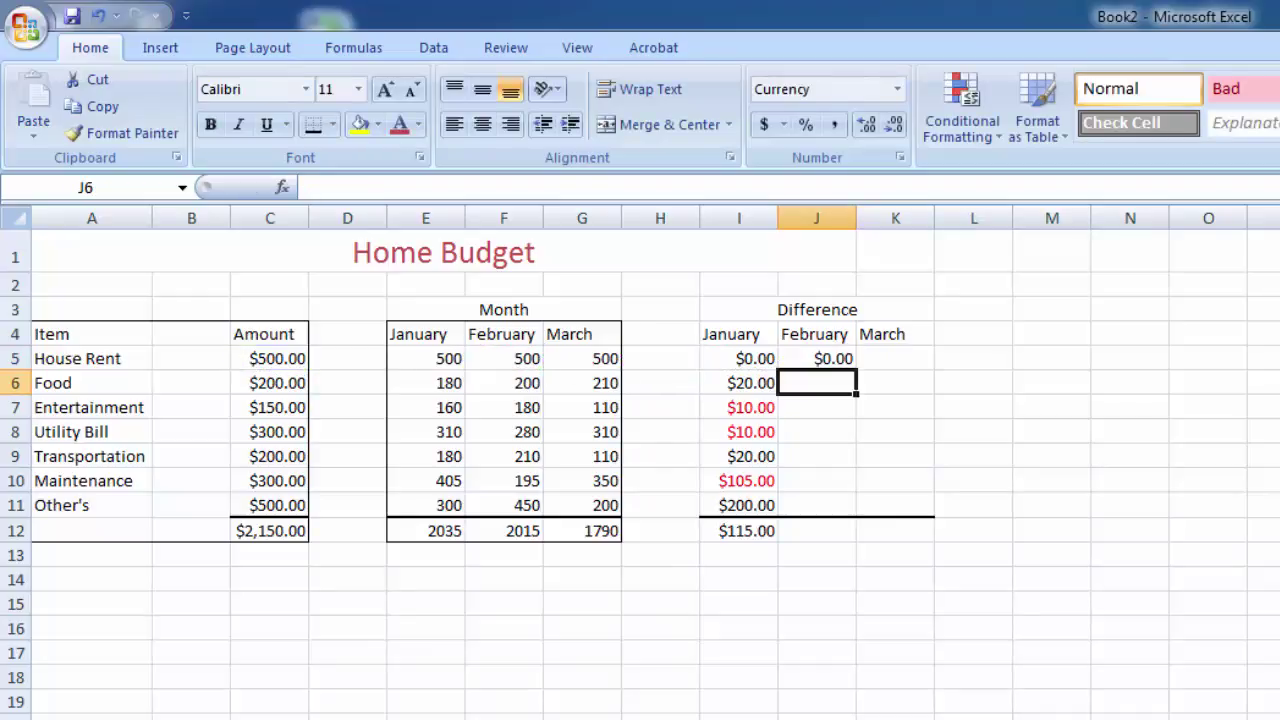
Fill the February difference formula from J5 down to J11
left_click(816, 358)
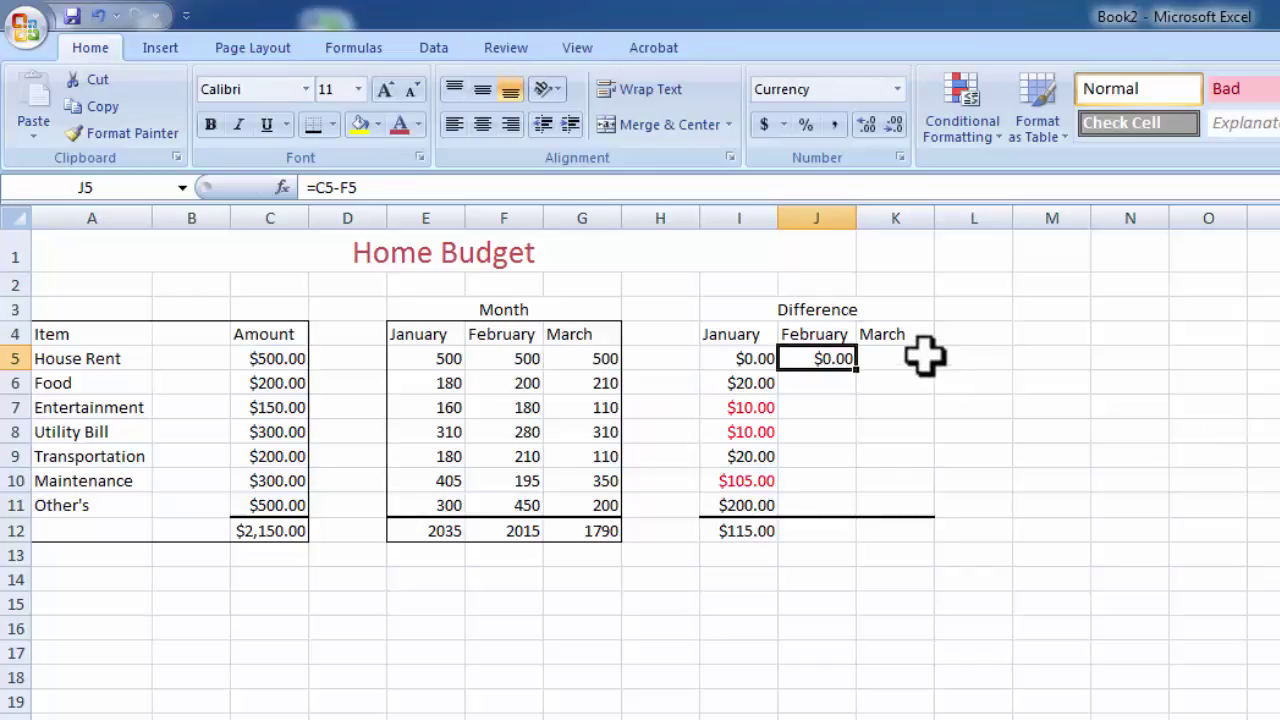
left_click_drag(860, 372, 860, 515)
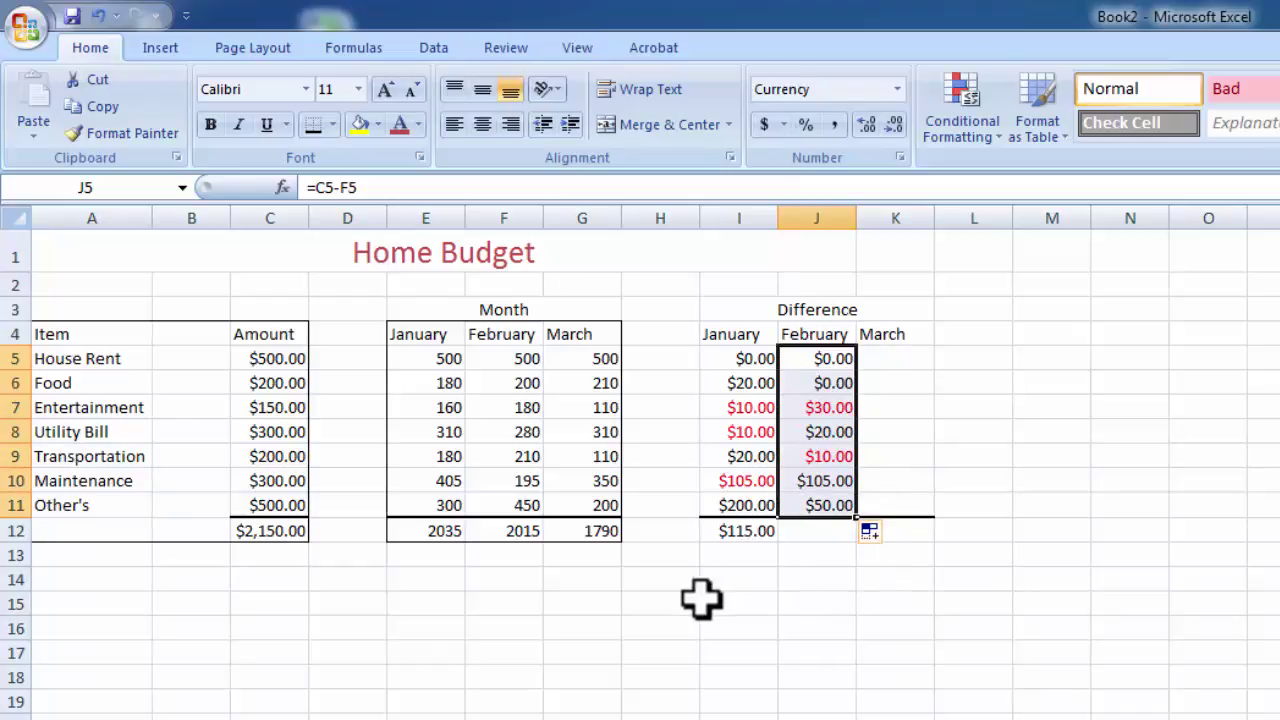
left_click(835, 405)
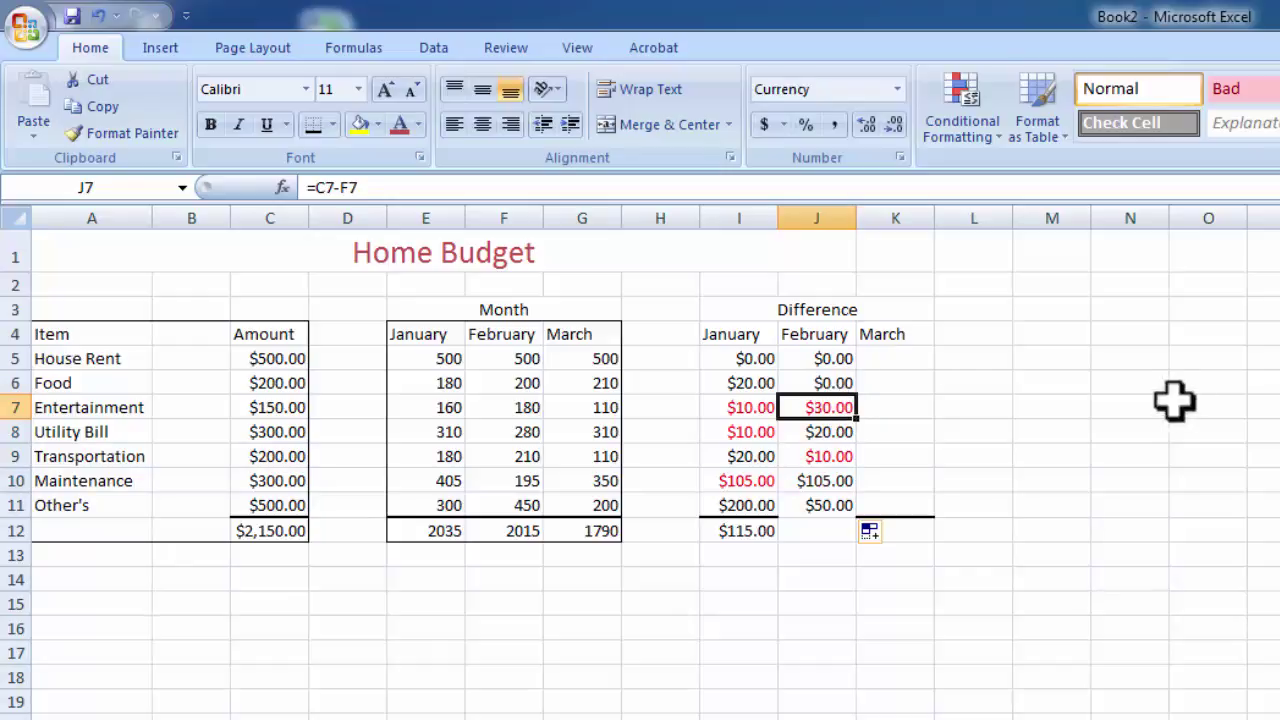
Reapply the thick bottom border to cell J11
left_click(820, 507)
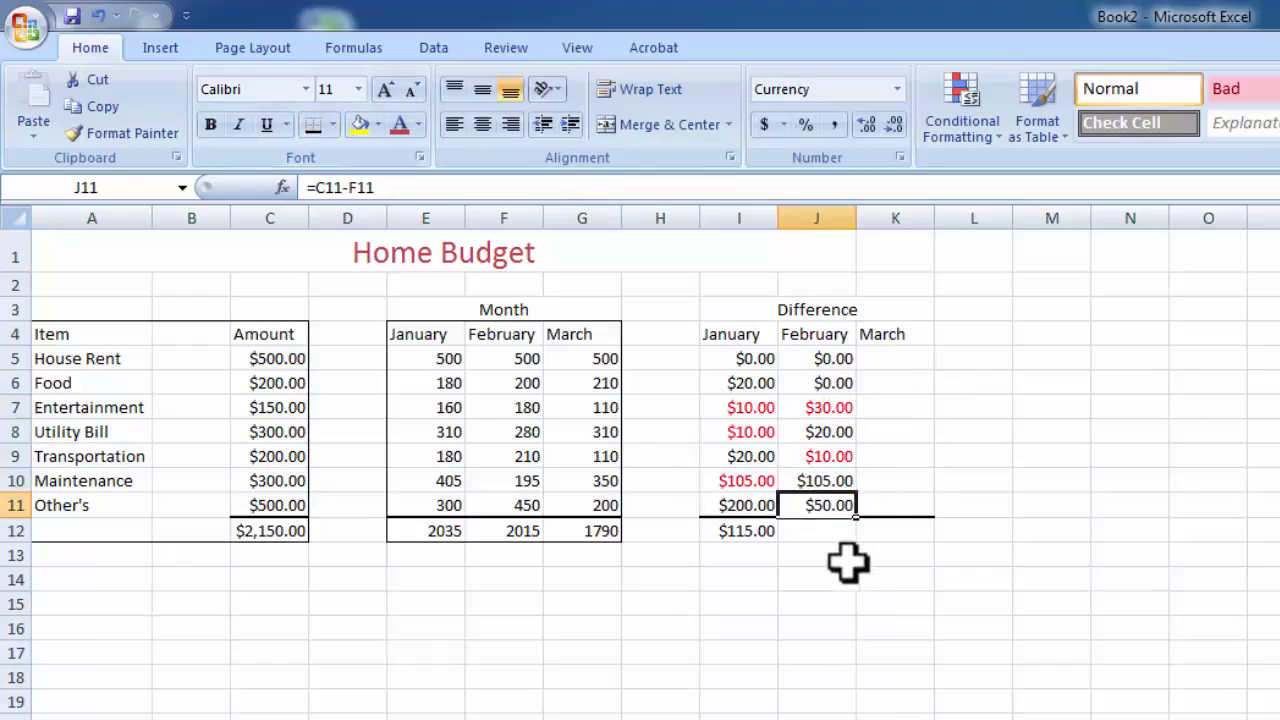
left_click(831, 535)
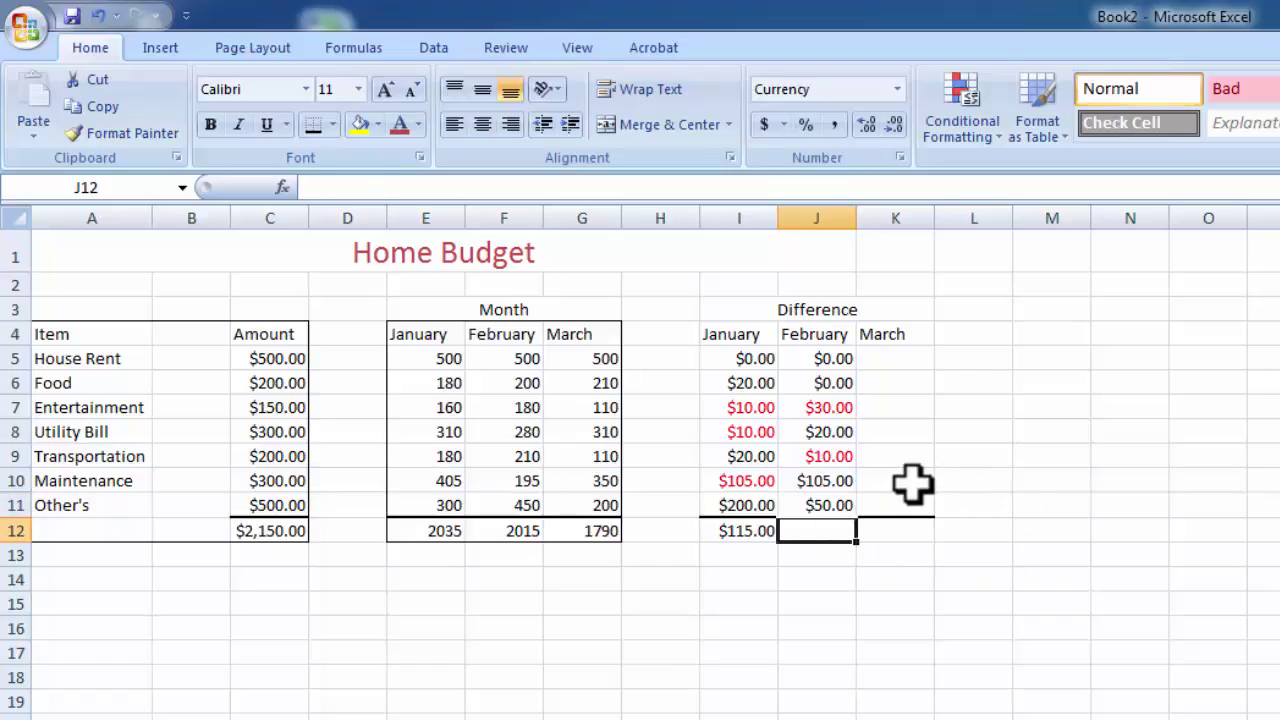
left_click(912, 484)
Total the February differences in J12 with =SUM(J5:J11)
left_click(829, 533)
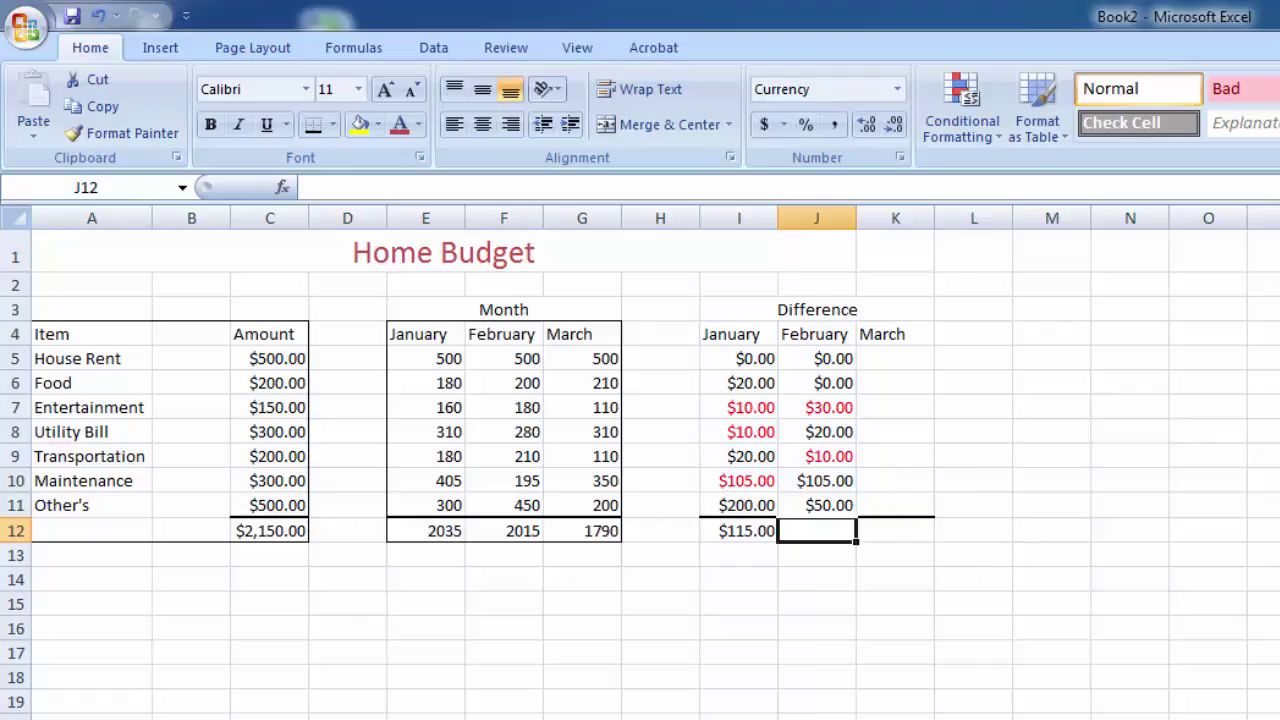
key("alt+equal")
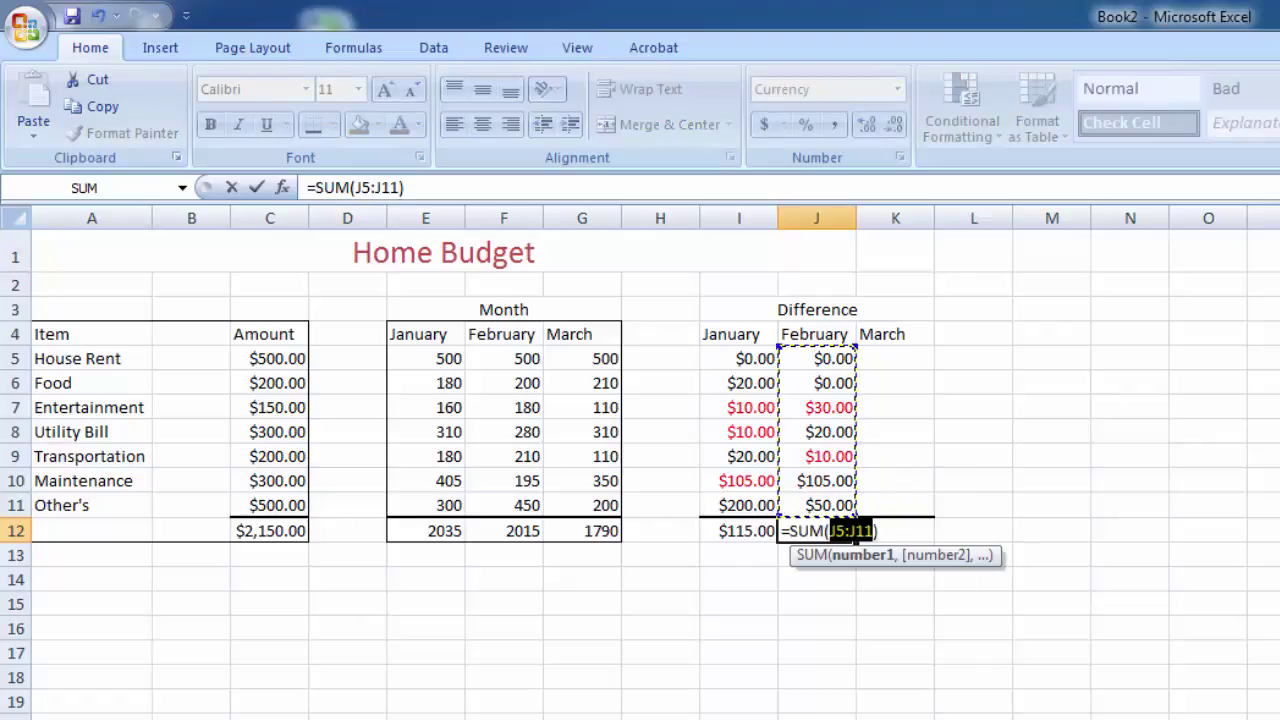
key("Return")
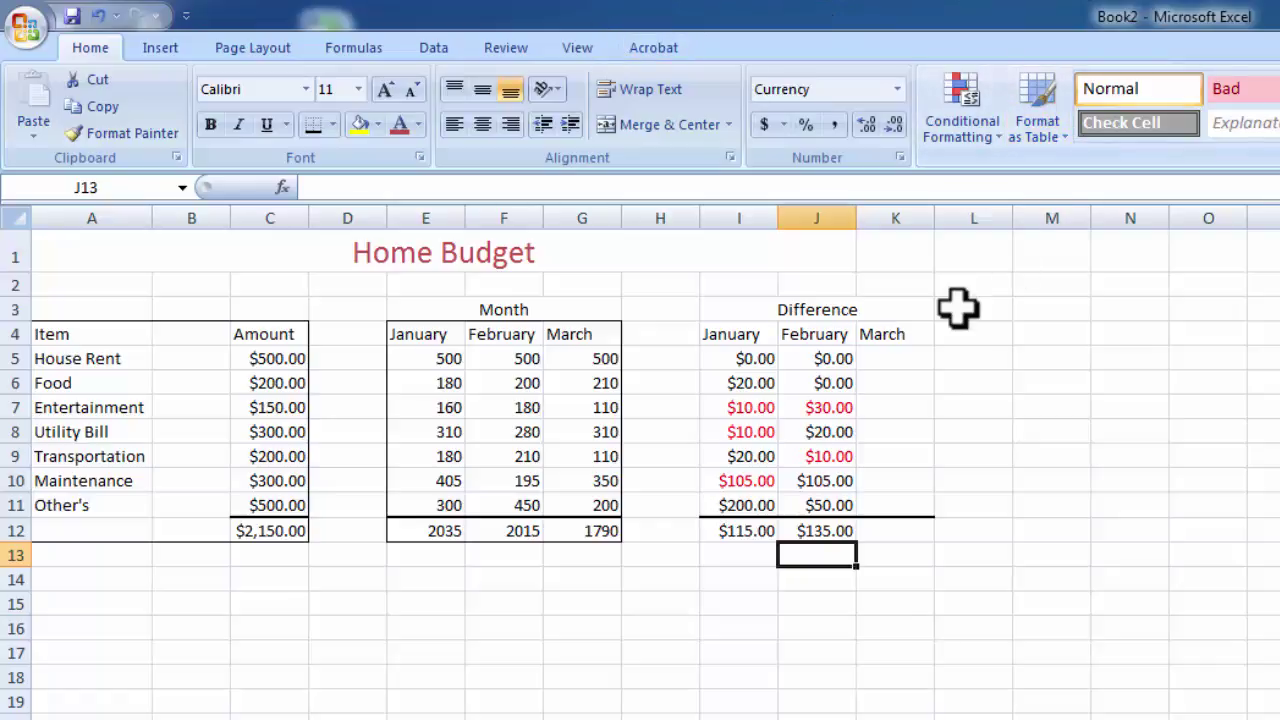
Calculate the March difference for House Rent in K5 with =C5-G5
left_click(897, 362)
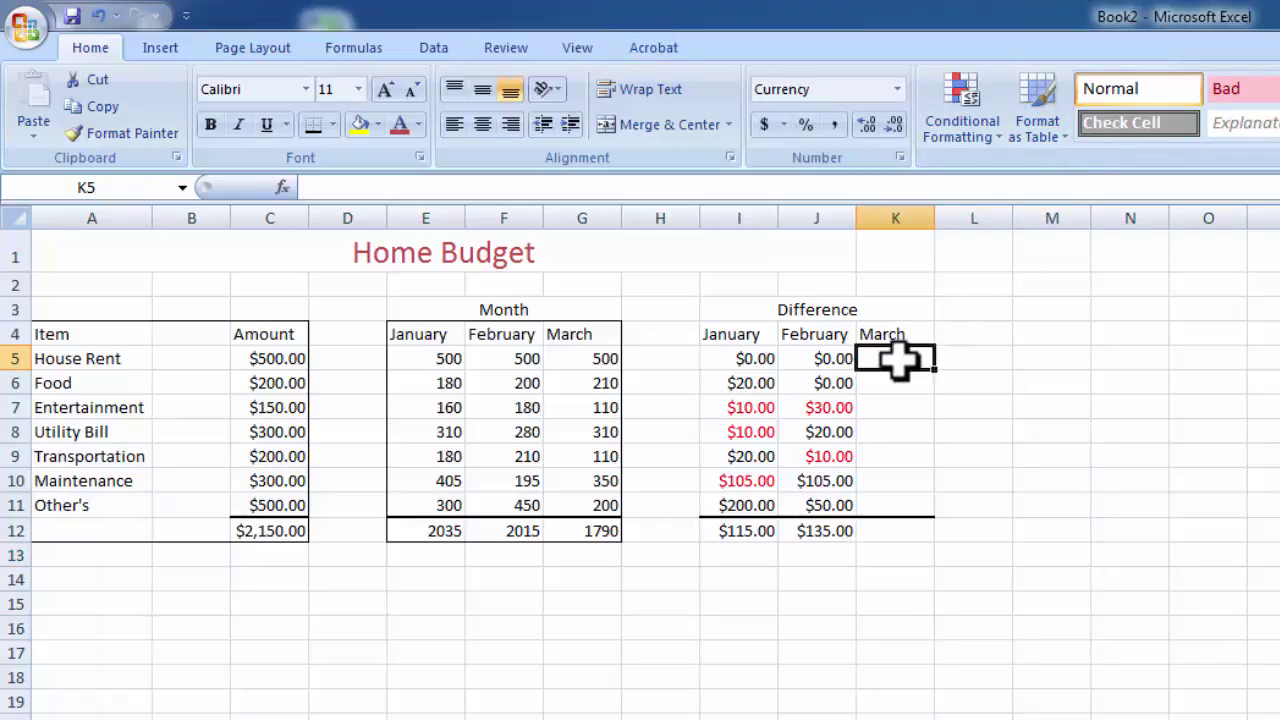
type("=")
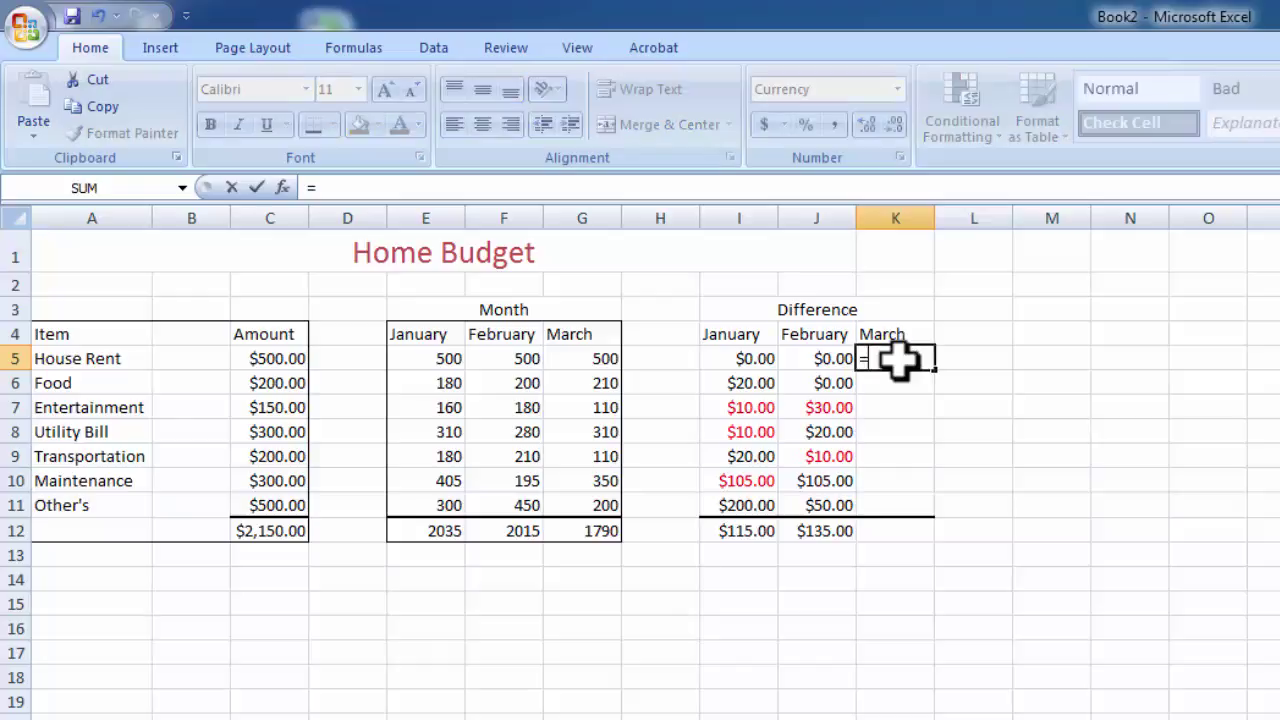
key("Left")
key("Left")
key("Left")
key("Left")
key("Left")
key("Left")
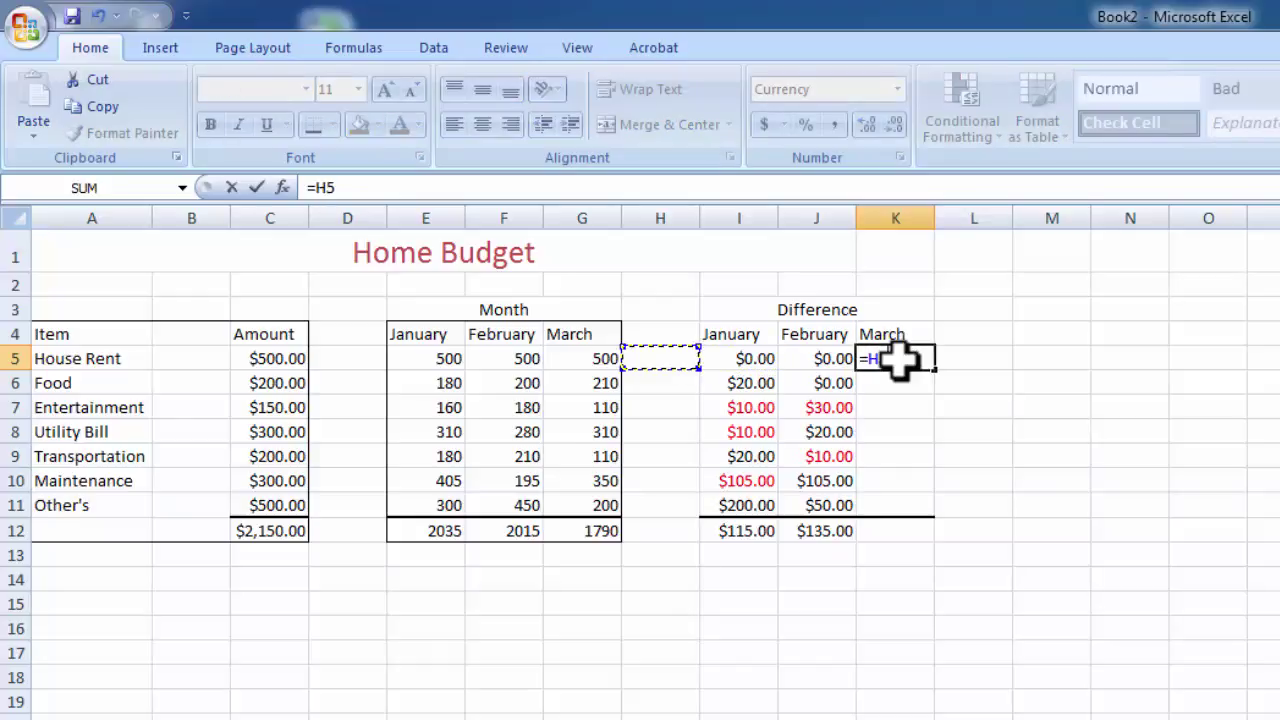
key("Left")
key("Left")
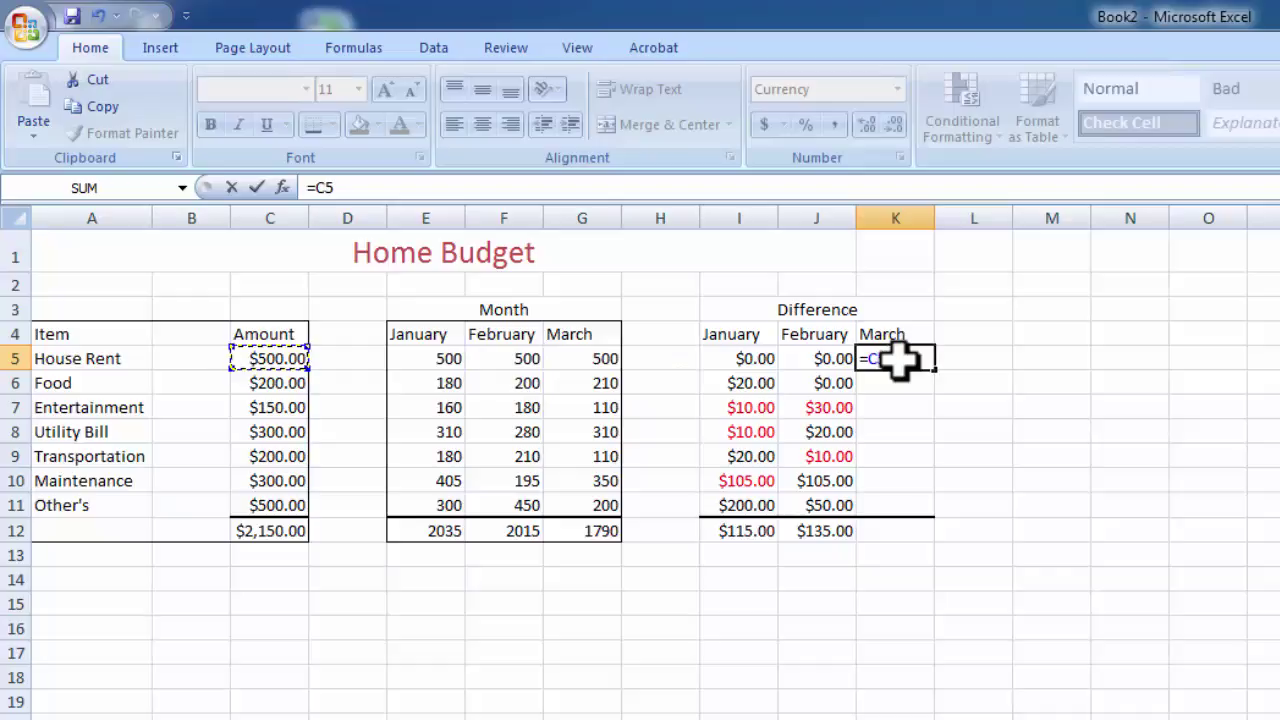
type("-")
key("Left")
key("Left")
key("Left")
key("Left")
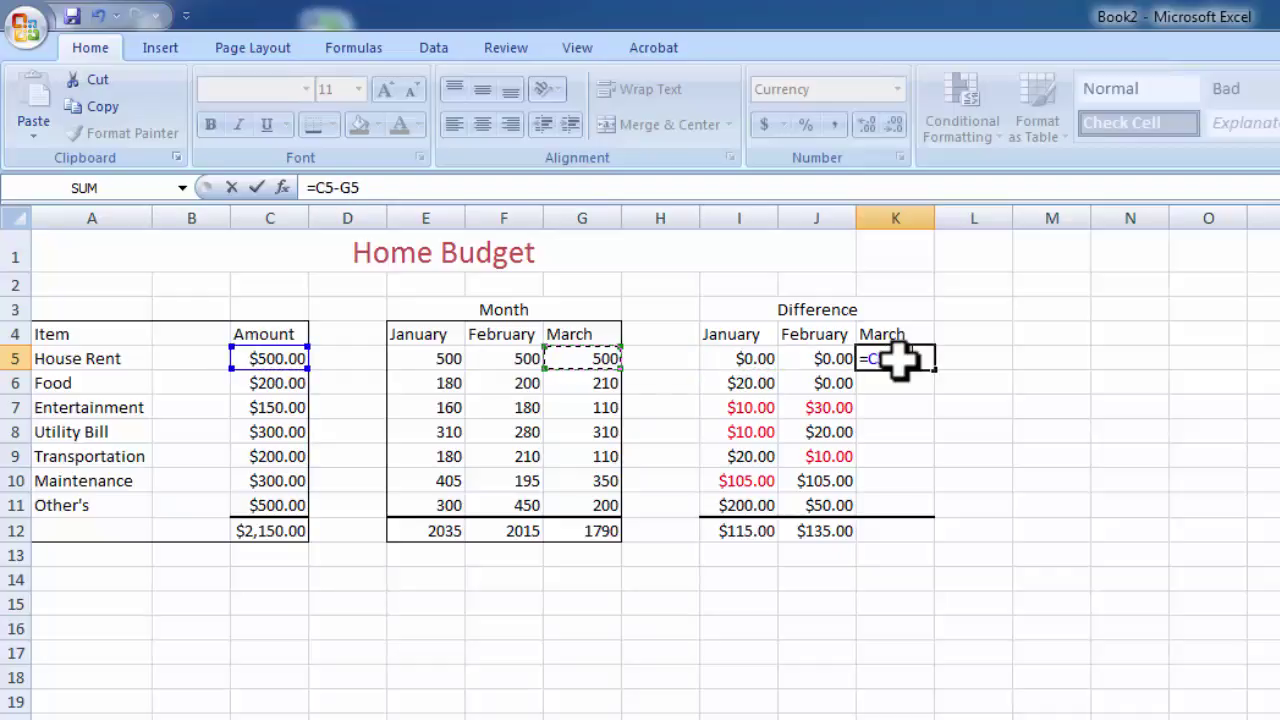
key("Return")
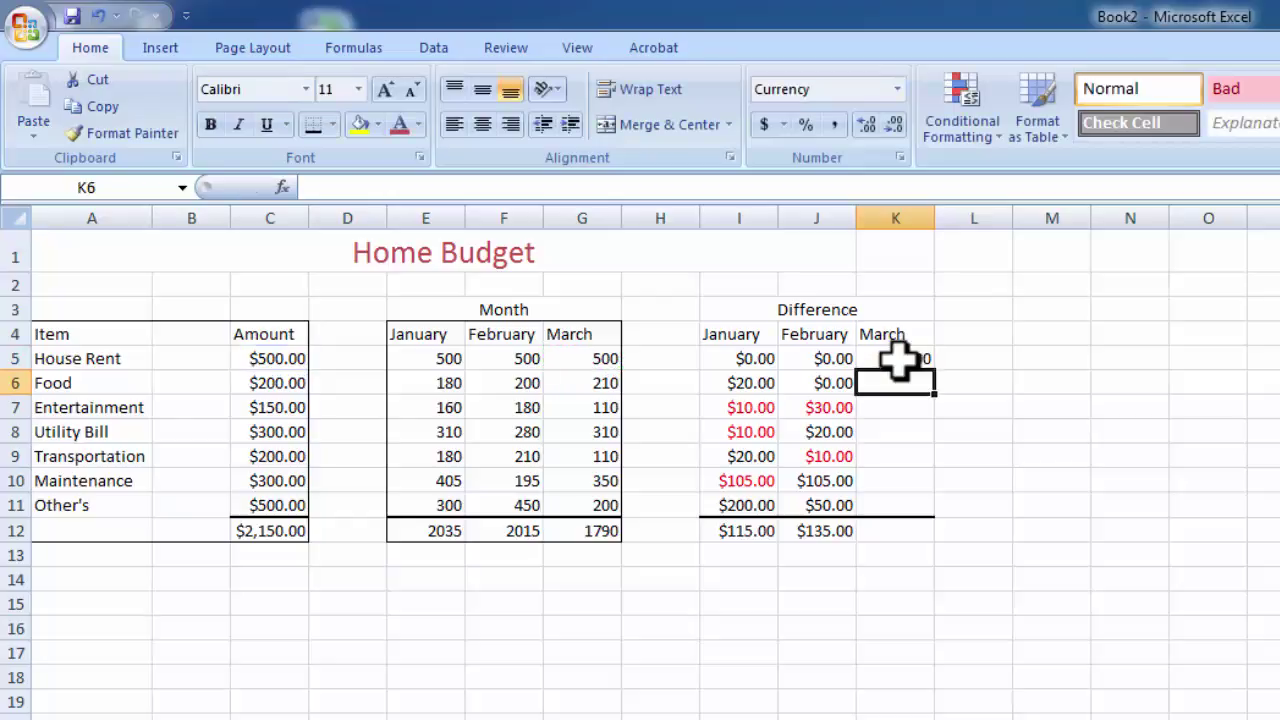
Fill the March difference formula from K5 down to K11
left_click(927, 362)
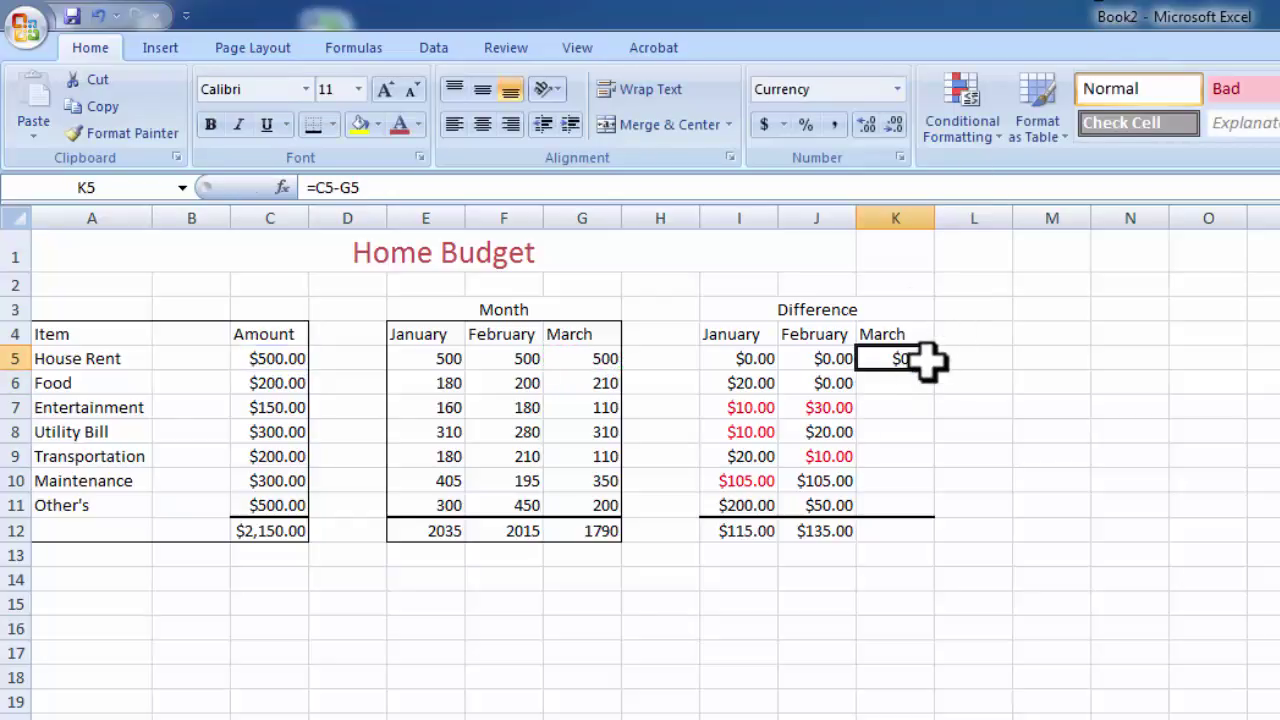
left_click_drag(935, 370, 930, 513)
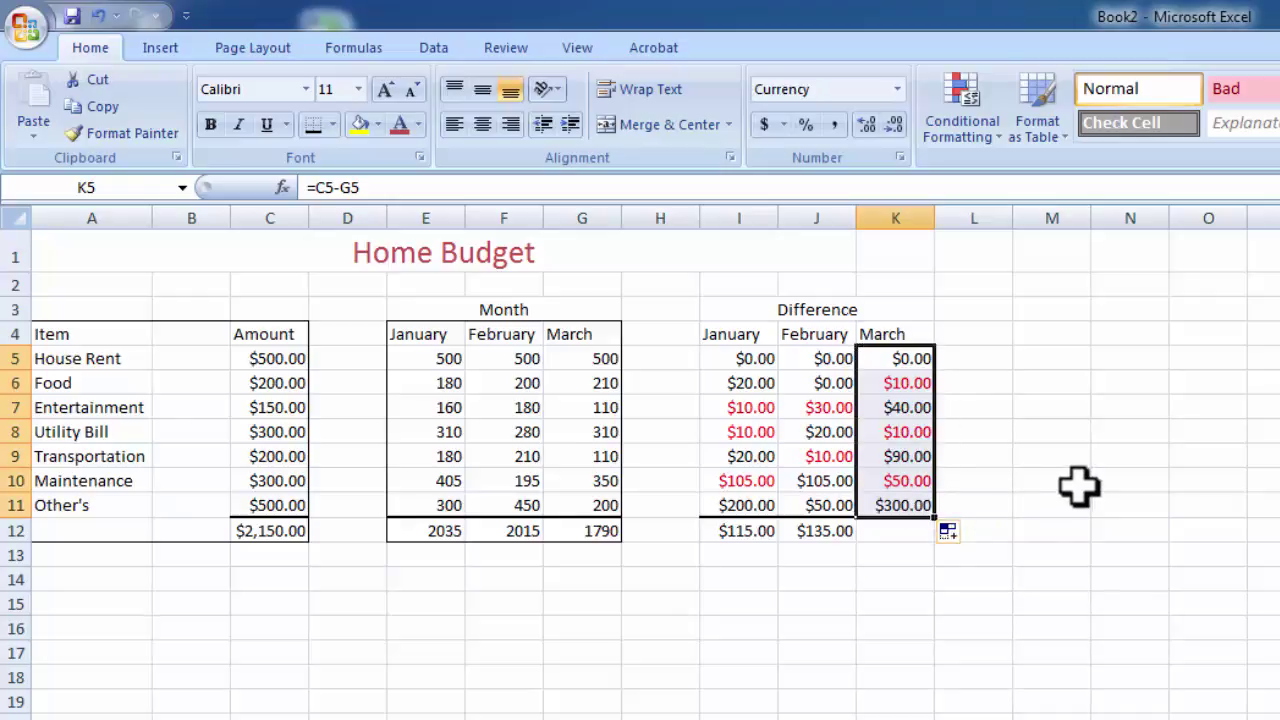
Total the March differences in K12 with =SUM(K5:K11)
left_click(905, 535)
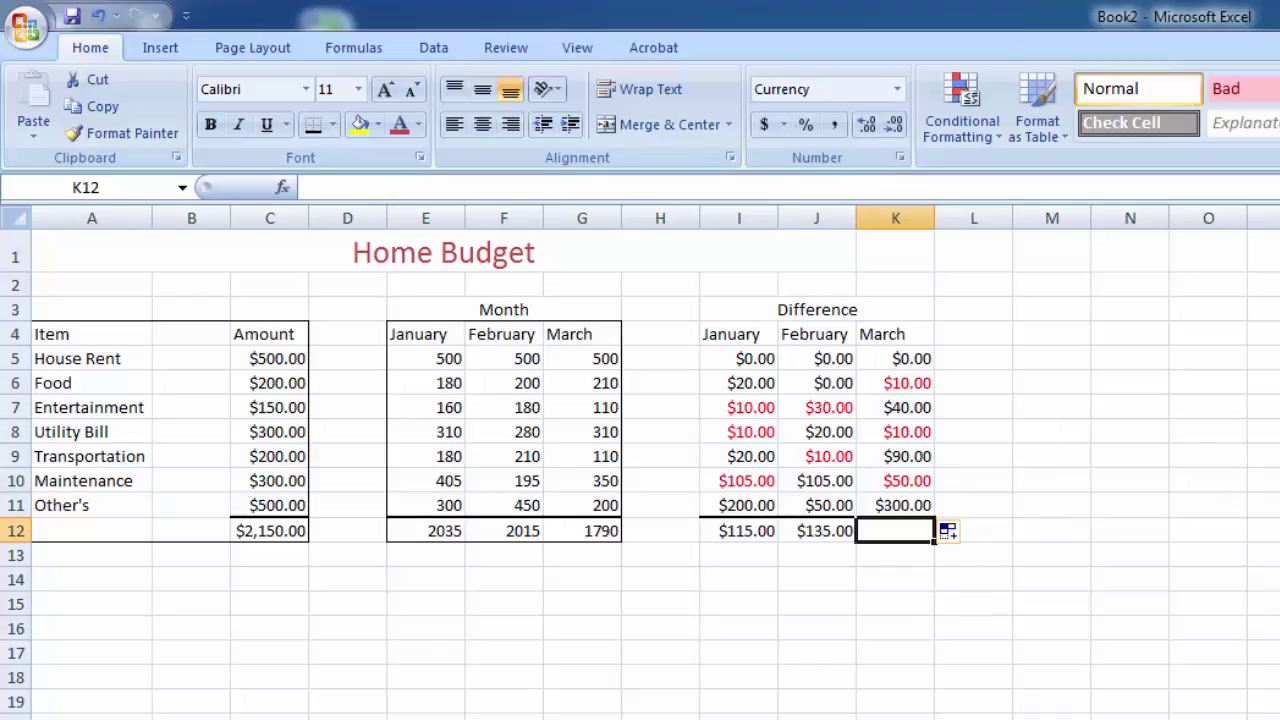
key("alt+equal")
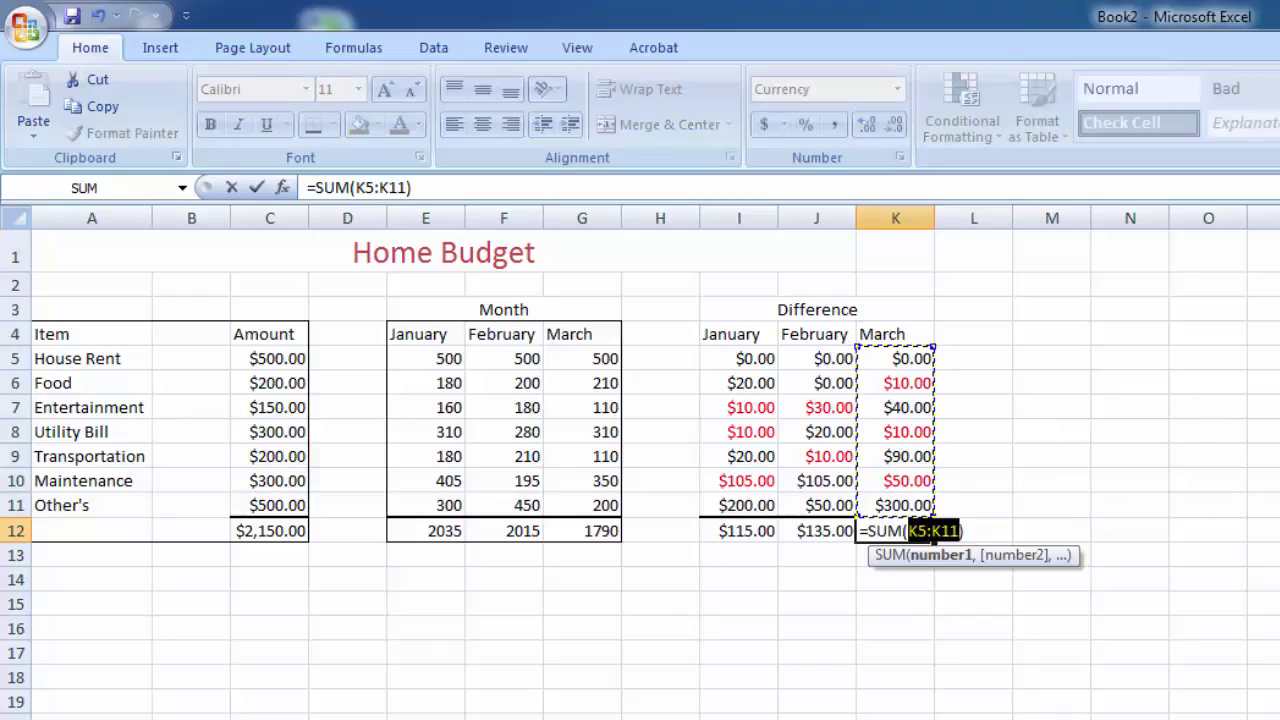
key("Return")
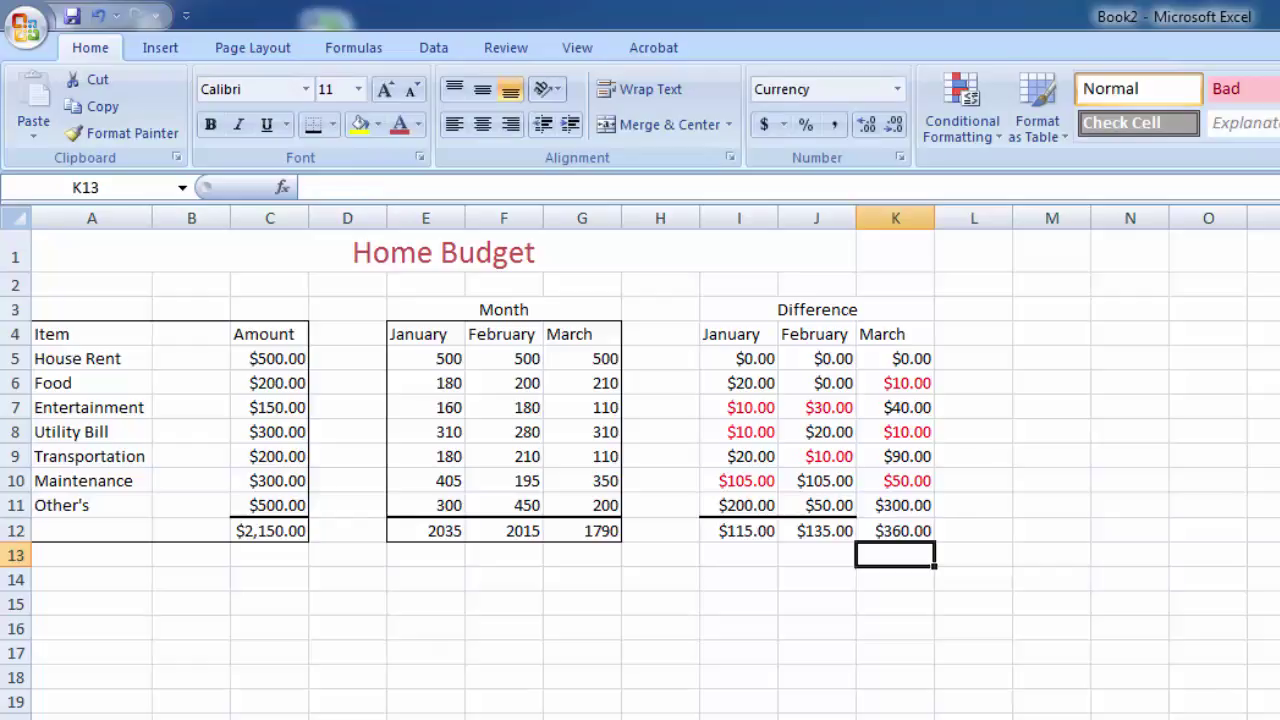
Reapply the thick bottom border to cell K11
left_click(912, 503)
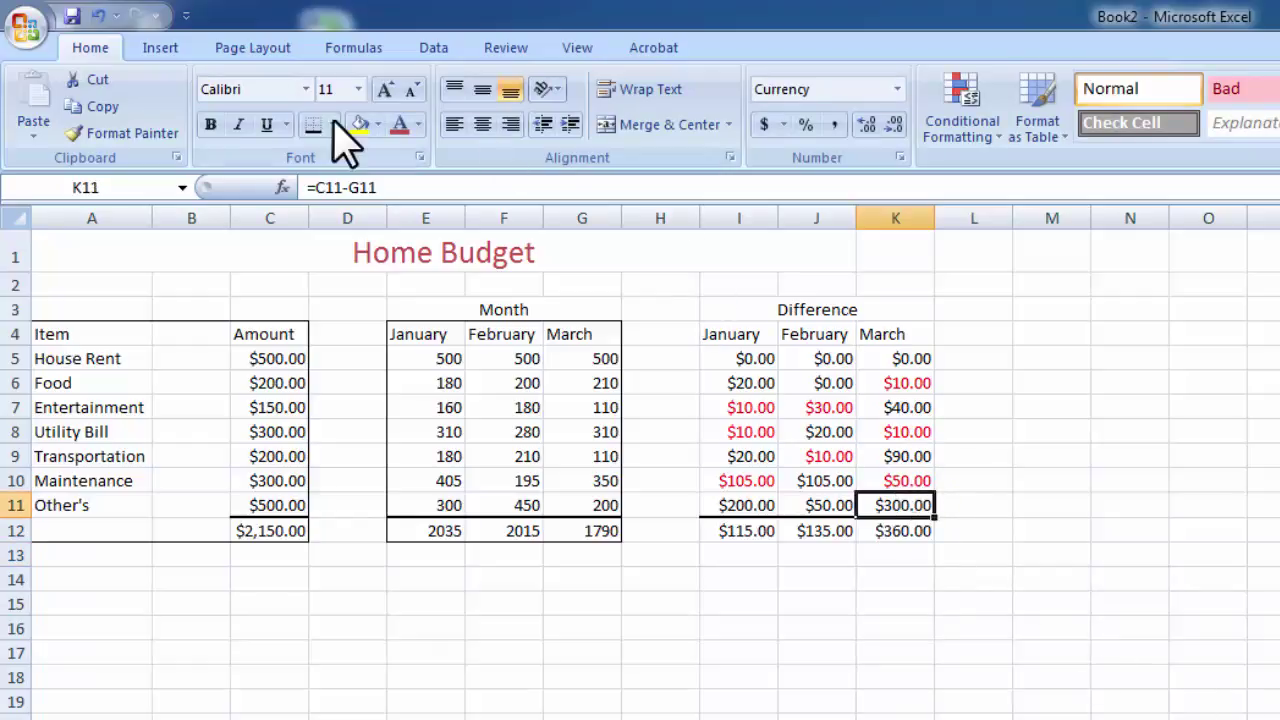
left_click(1005, 509)
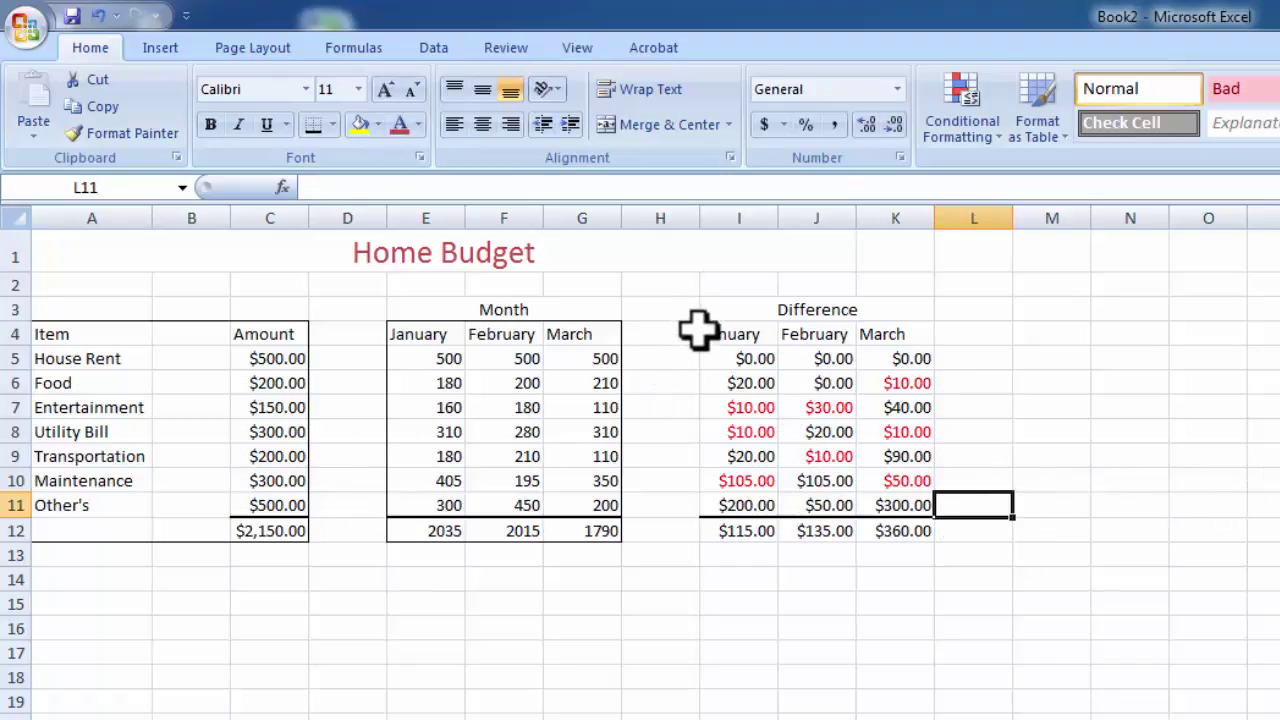
Put outside borders around the Difference section, cells I4 to K12
left_click_drag(703, 323, 922, 537)
left_click(333, 124)
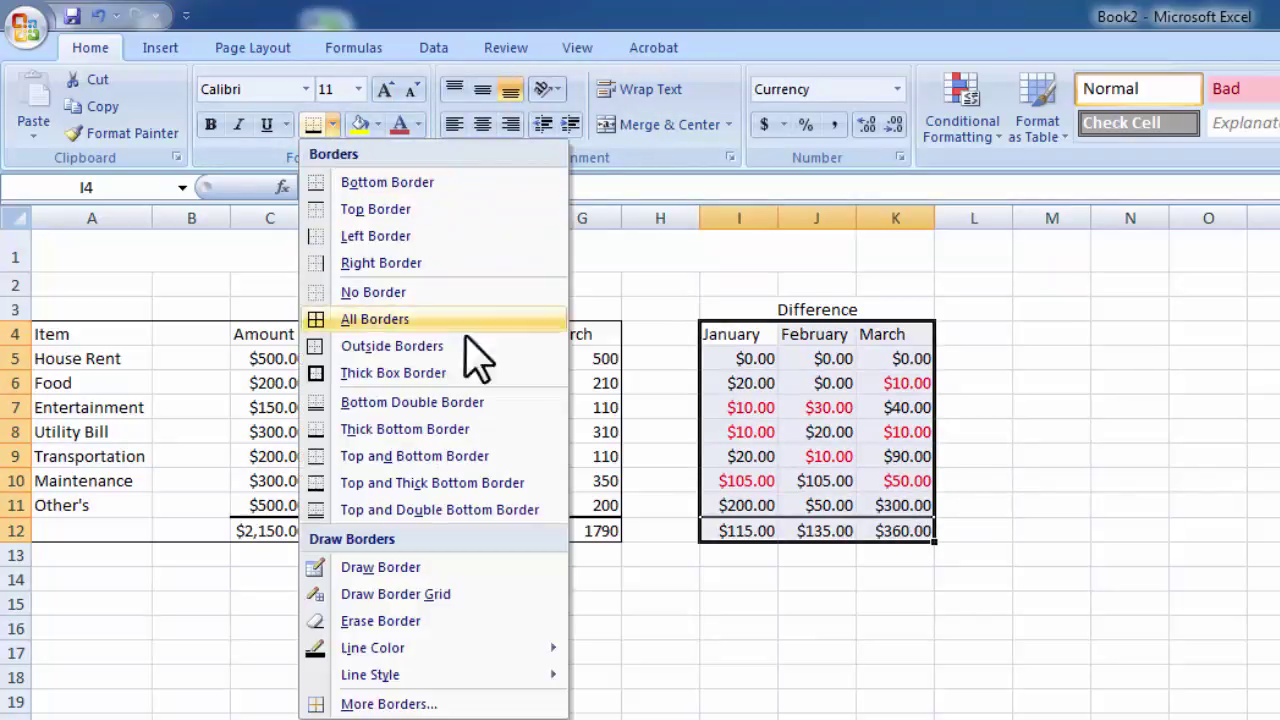
left_click(347, 350)
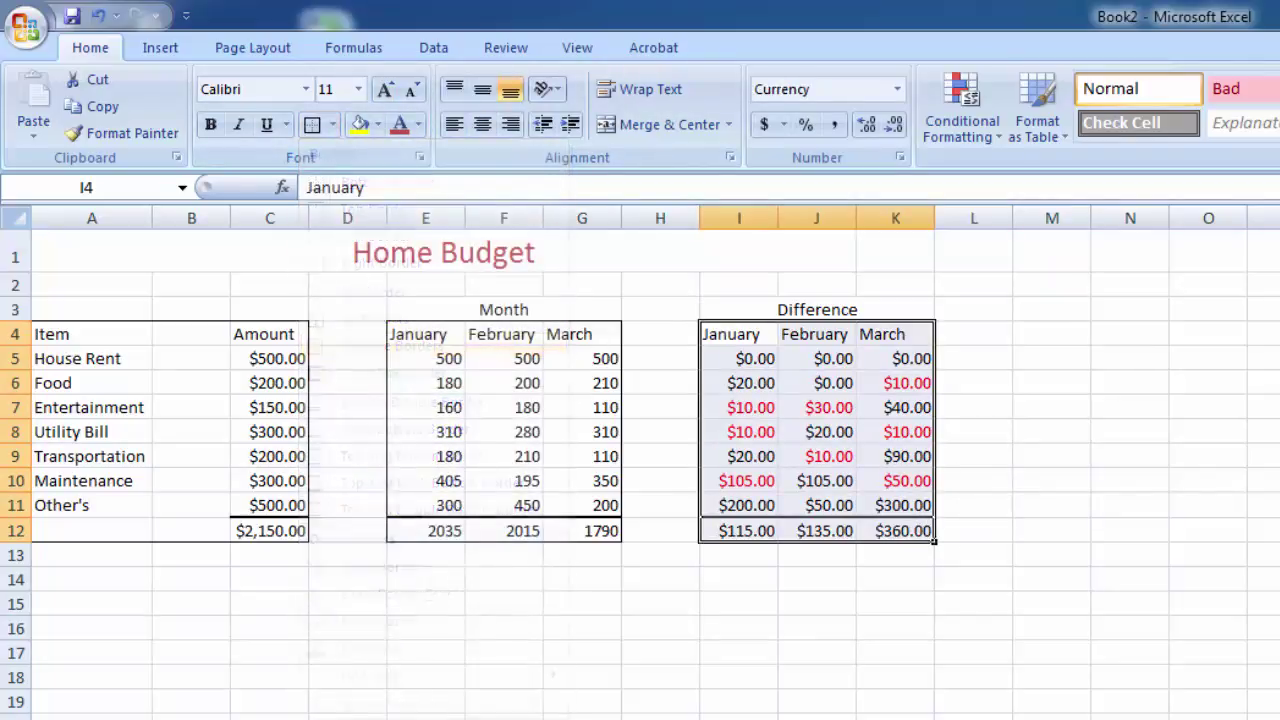
left_click(1262, 407)
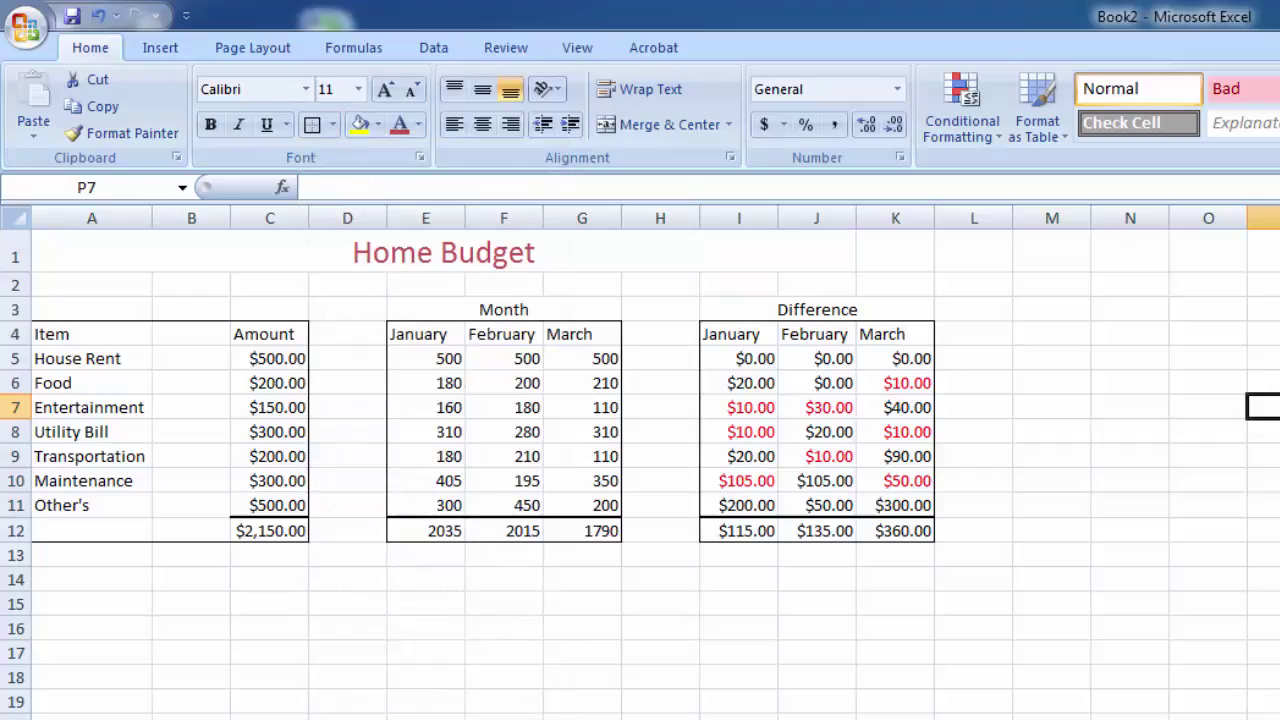